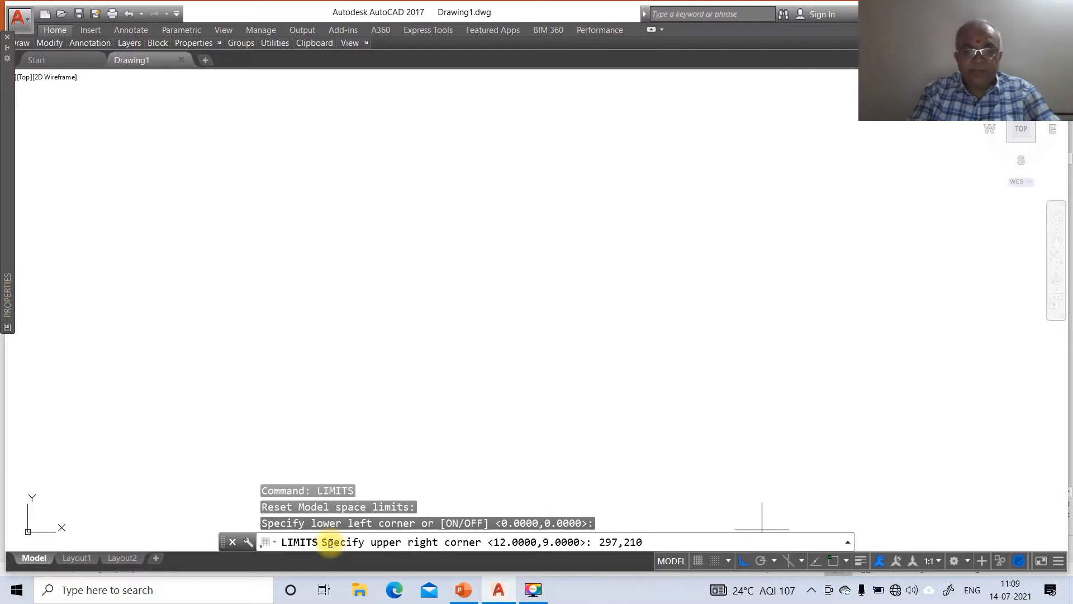
Step: Set the drawing limits' upper right corner to 297,210 and zoom to show the full limits
key(Return)
text(Z)
key(Return)
text(a)
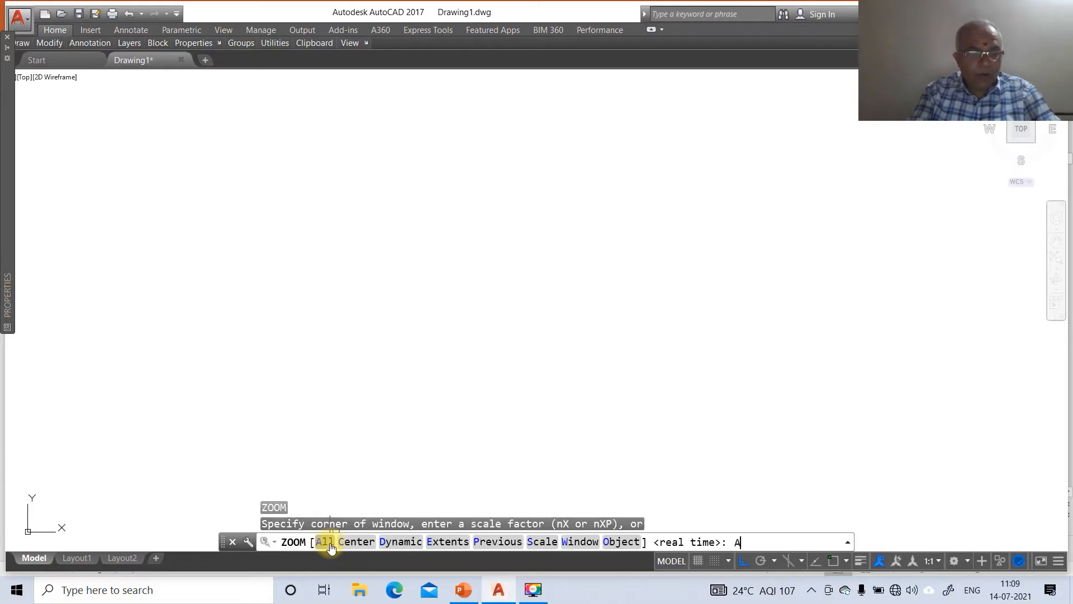
key(Return)
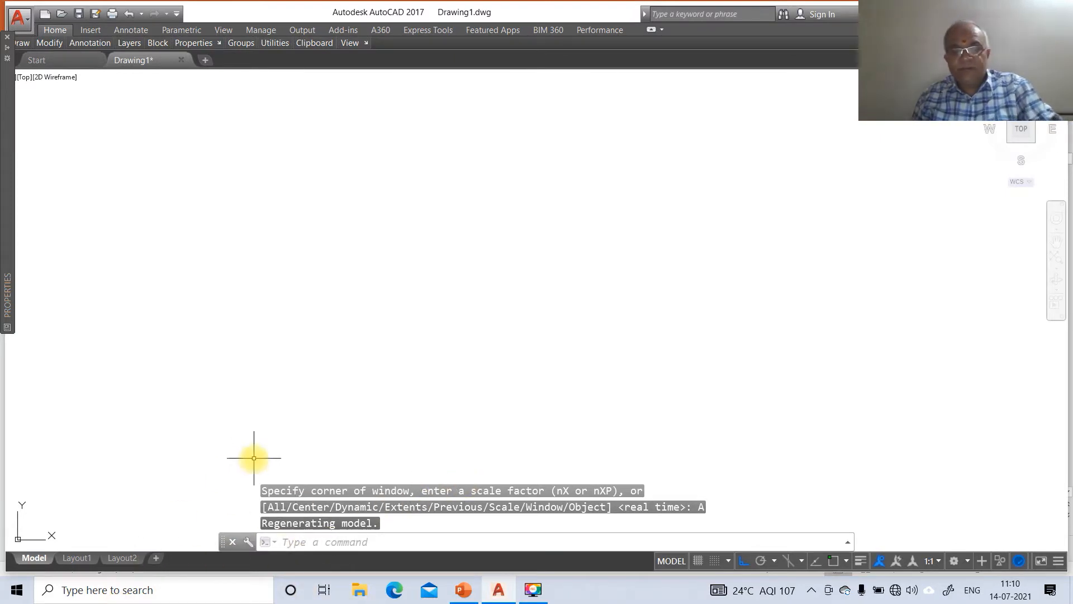
Step: Draw a long horizontal base line and a vertical line about 168 units high rising from its right end
text(l)
key(Return)
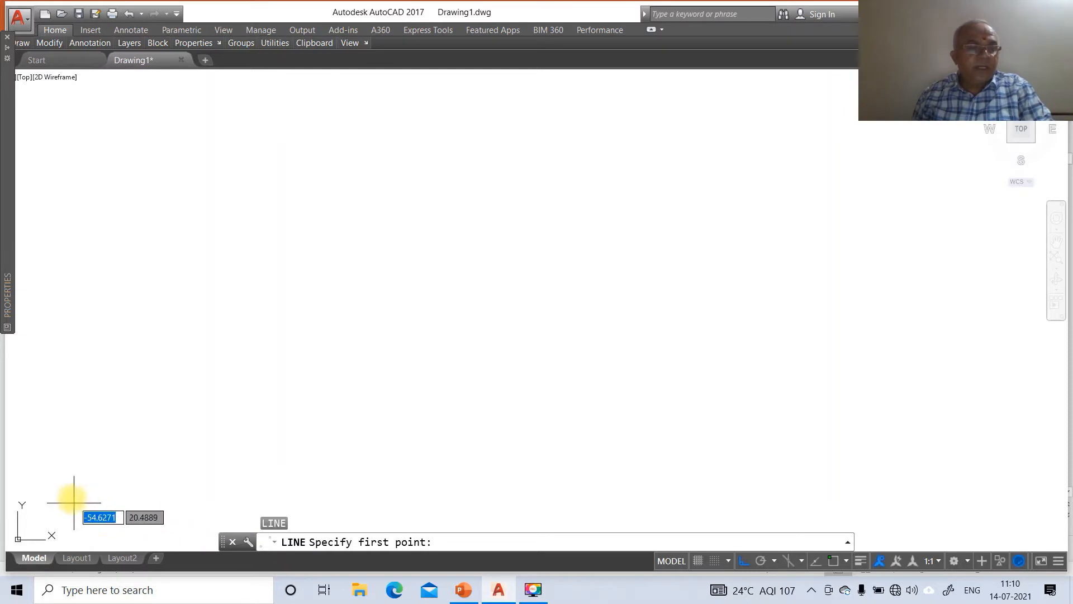
click(59, 462)
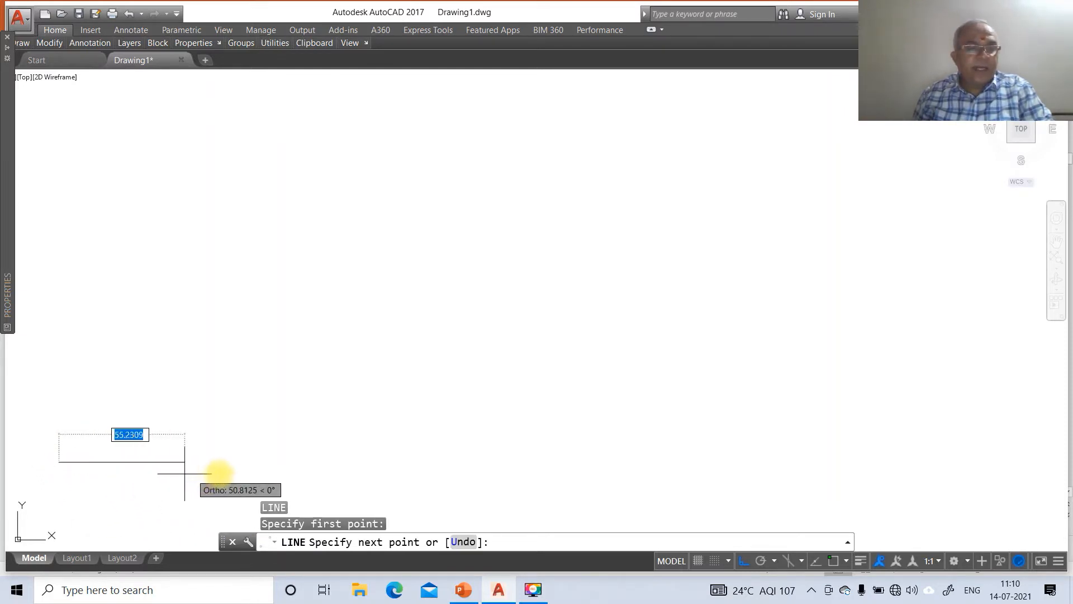
click(961, 484)
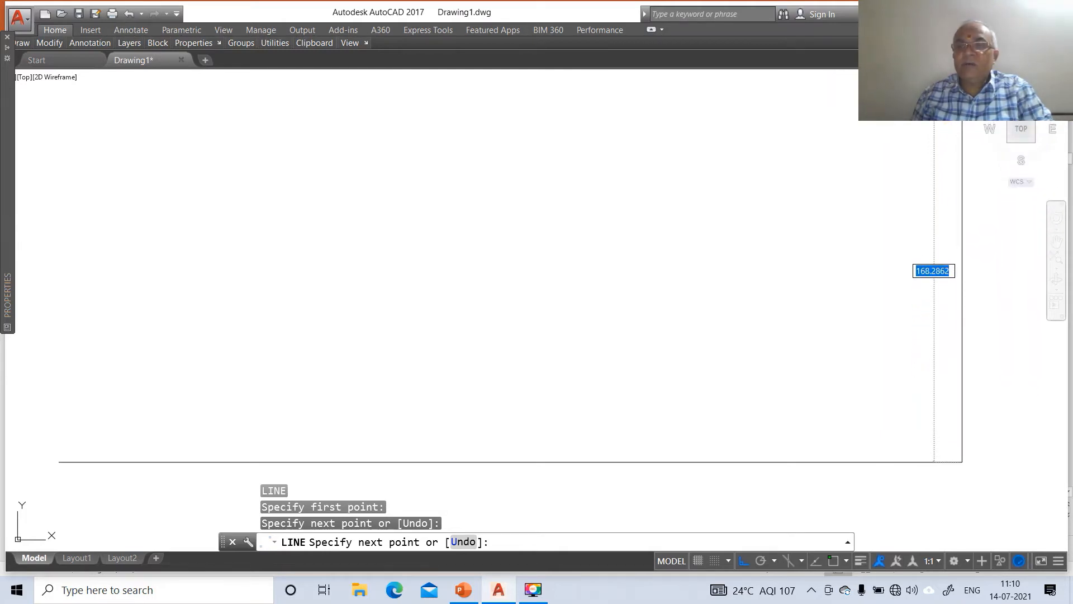
click(961, 79)
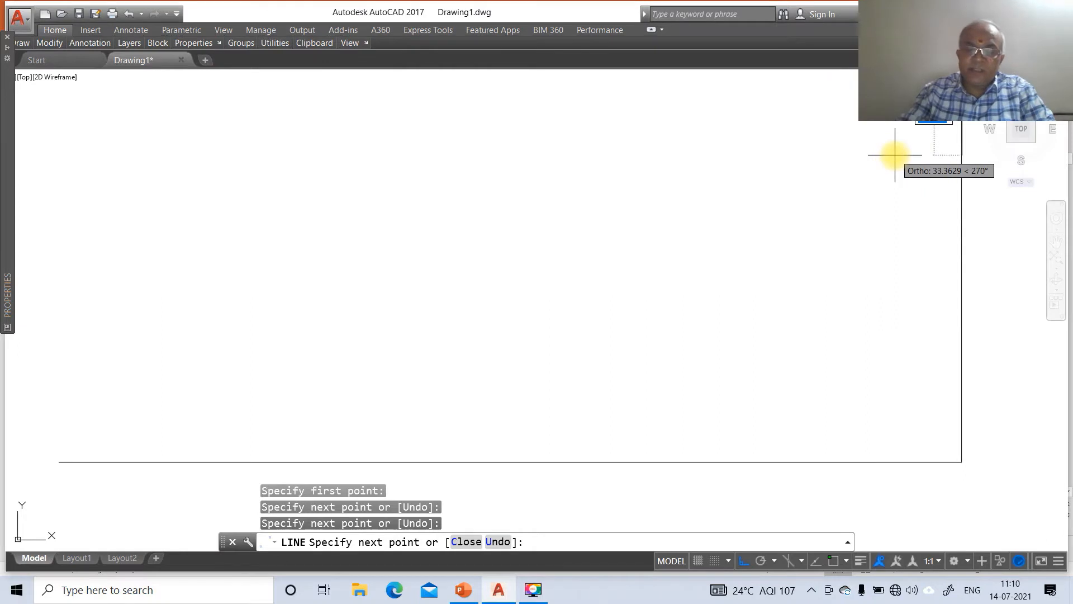
key(Return)
Step: Offset the vertical line 297 units to the left
text(o)
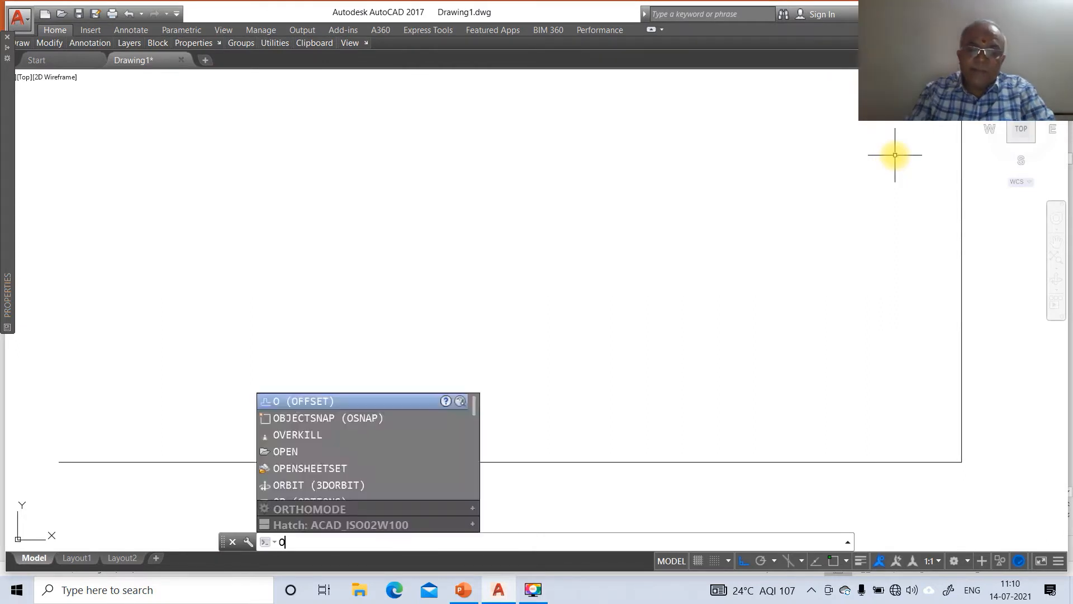
key(Return)
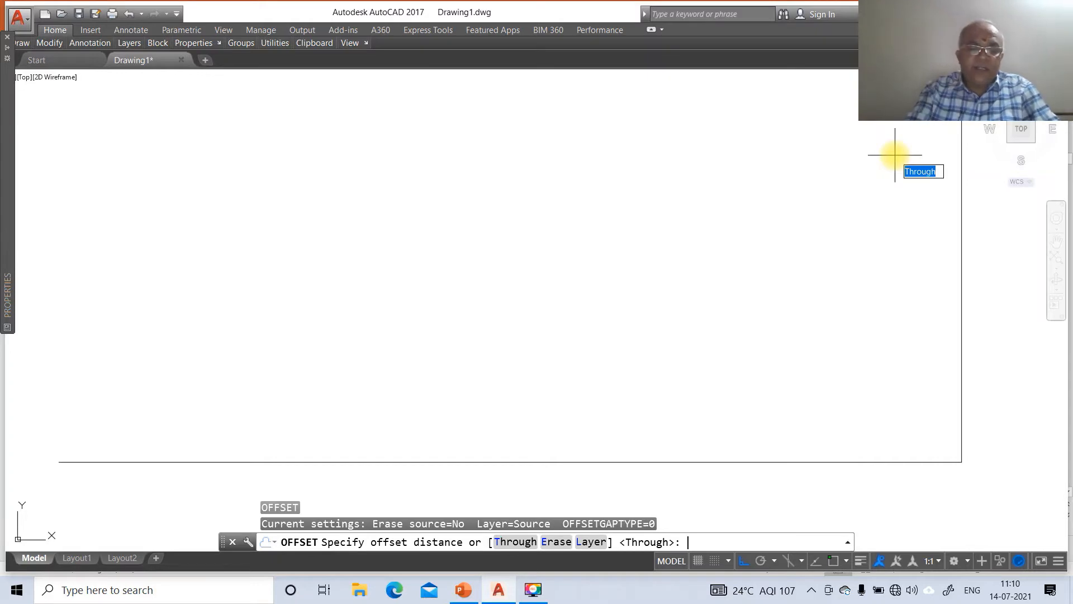
text(297)
key(Return)
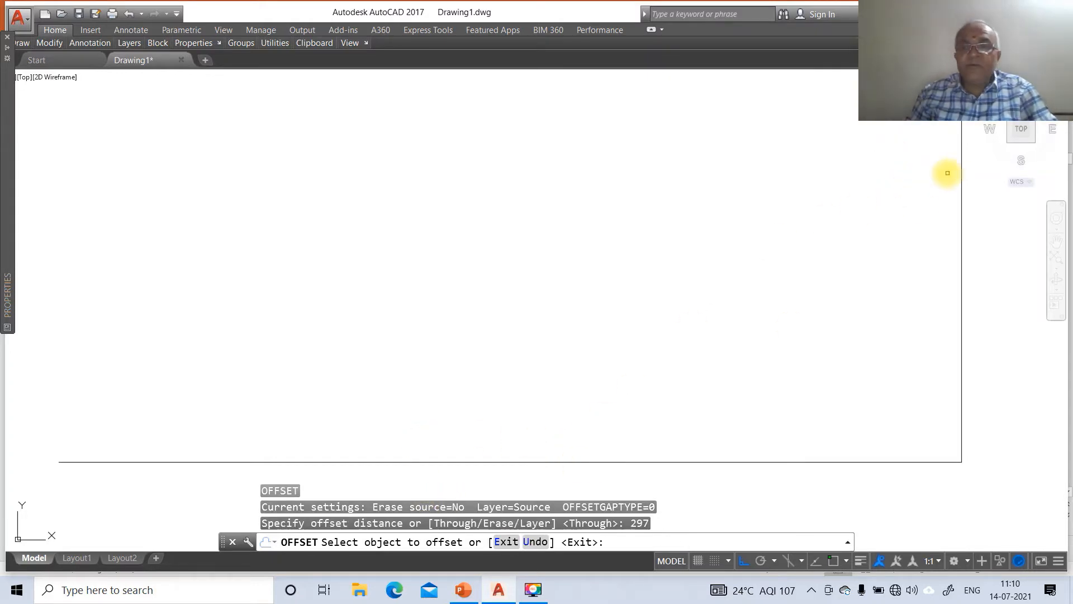
click(962, 270)
click(928, 271)
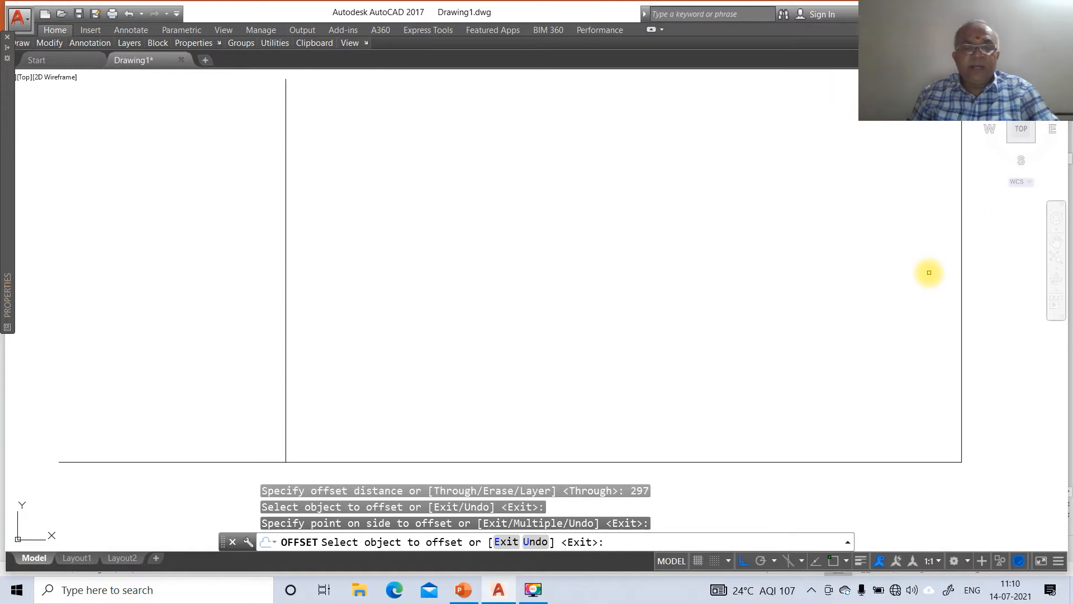
key(Return)
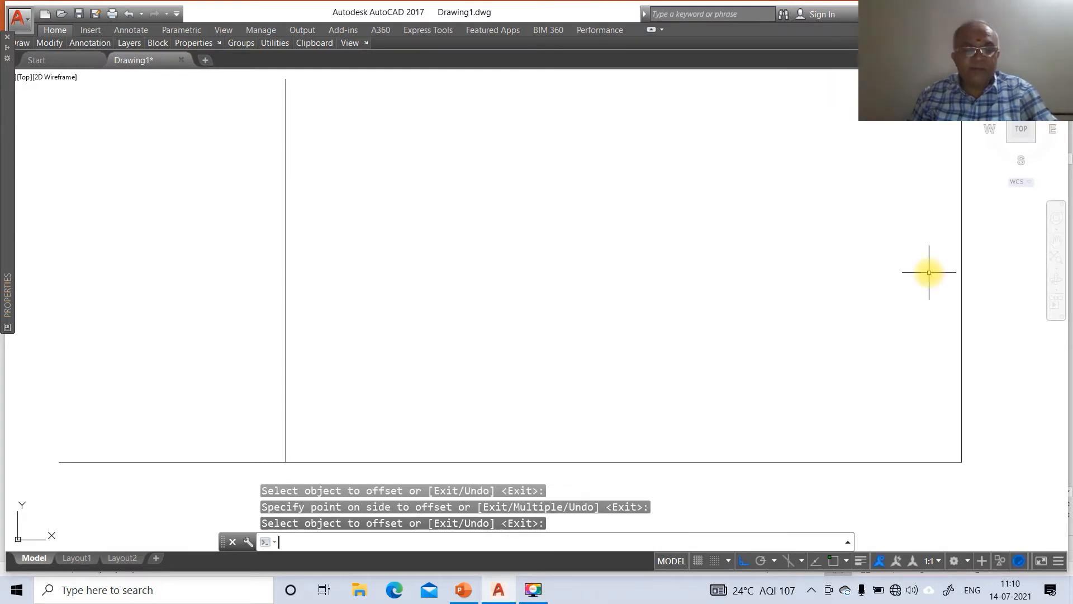
Step: Offset the horizontal base line 210 units upward
key(Return)
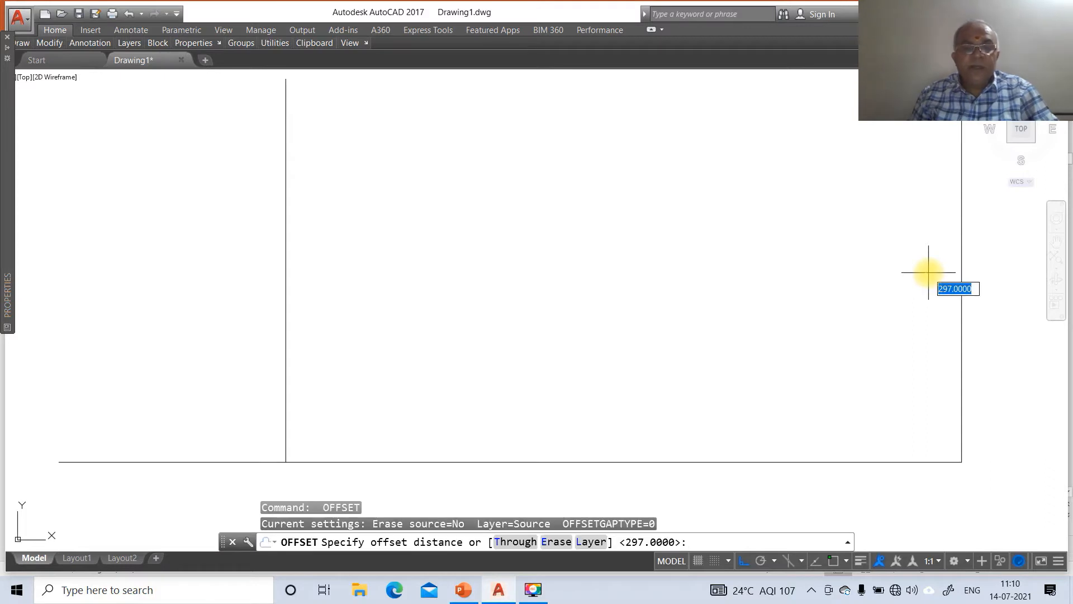
text(210)
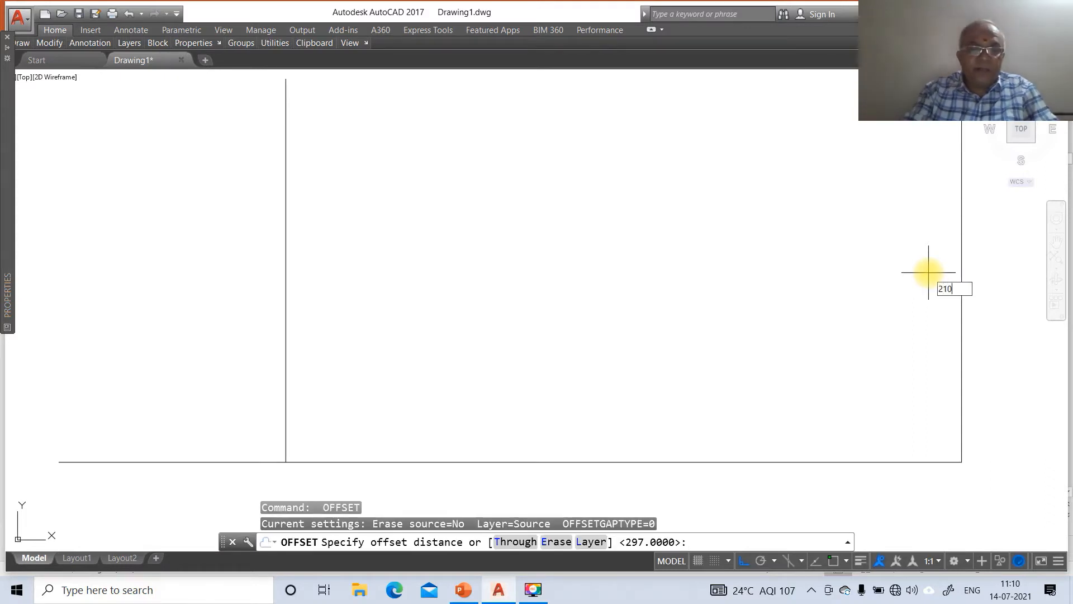
key(Return)
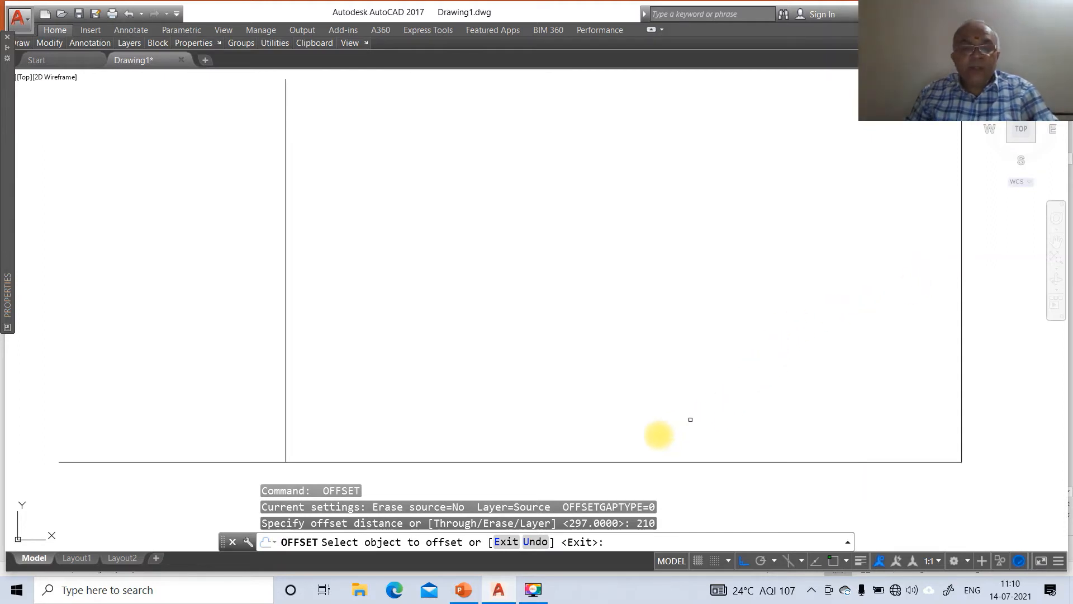
click(600, 463)
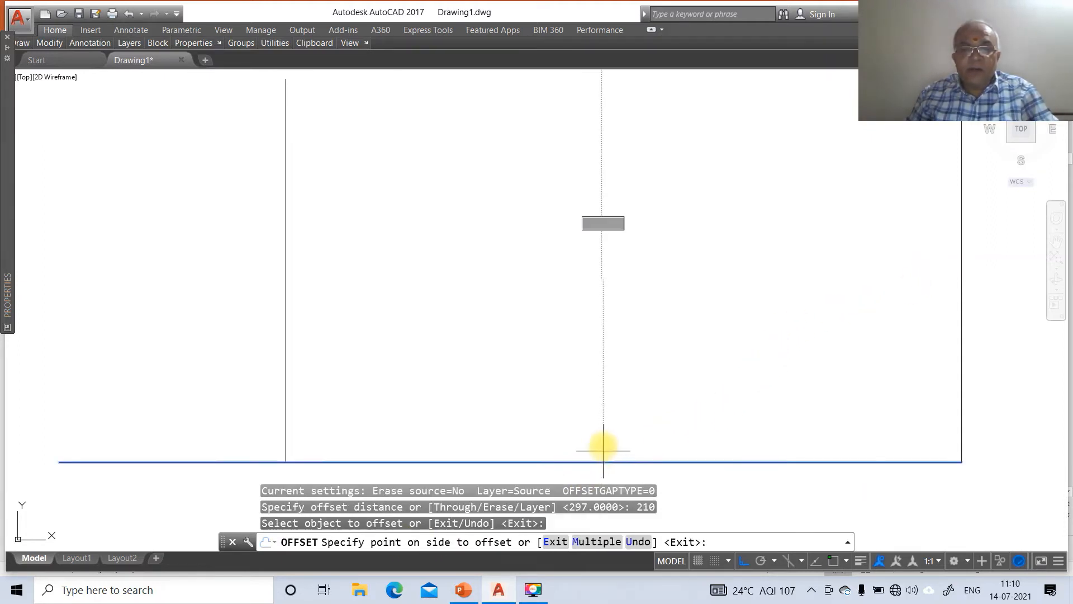
click(611, 381)
key(Return)
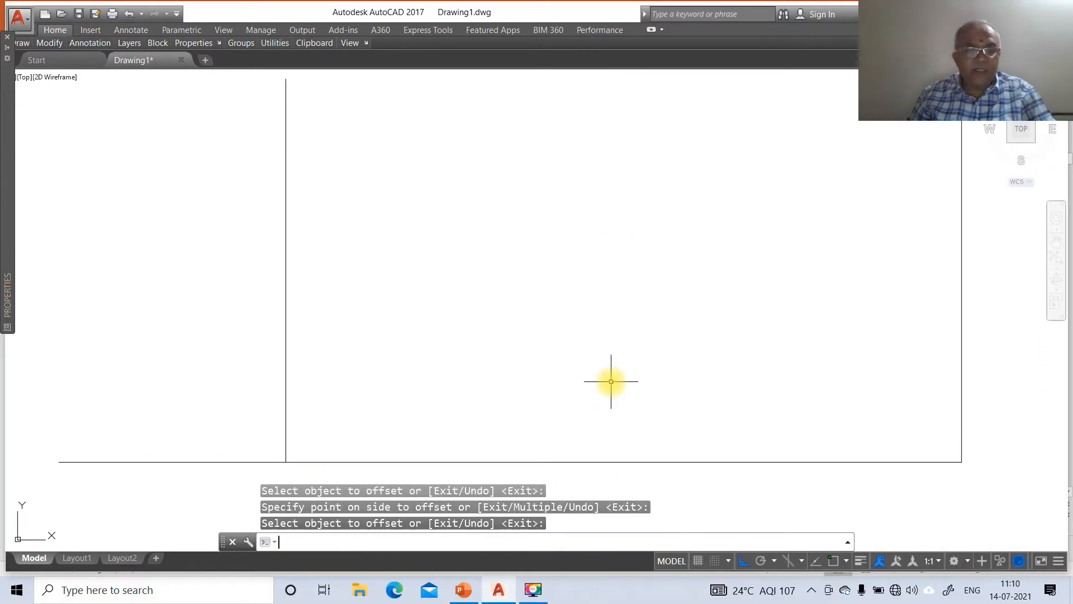
Step: Fillet the left vertical line and the base line with zero radius to form the sheet border's lower-left corner
text(Z)
key(Return)
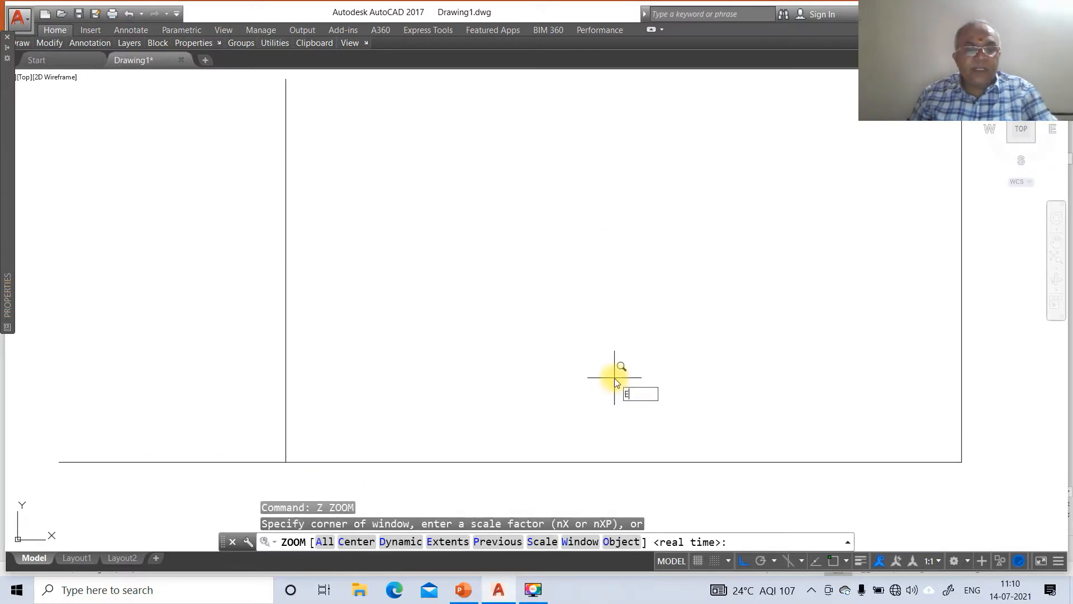
text(E)
key(Return)
key(Return)
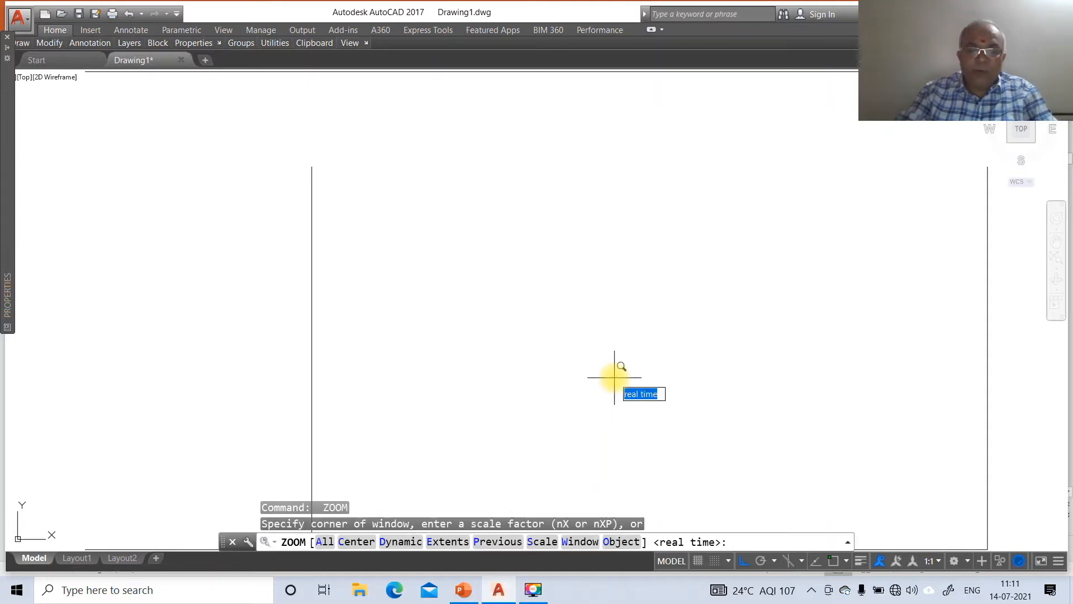
text(.7)
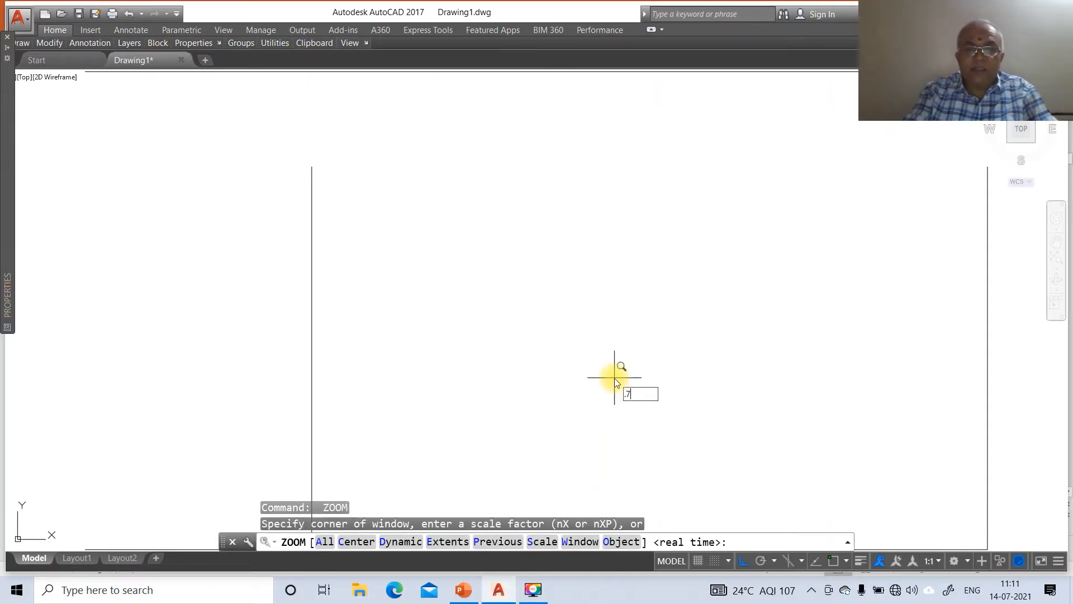
text(X)
key(Return)
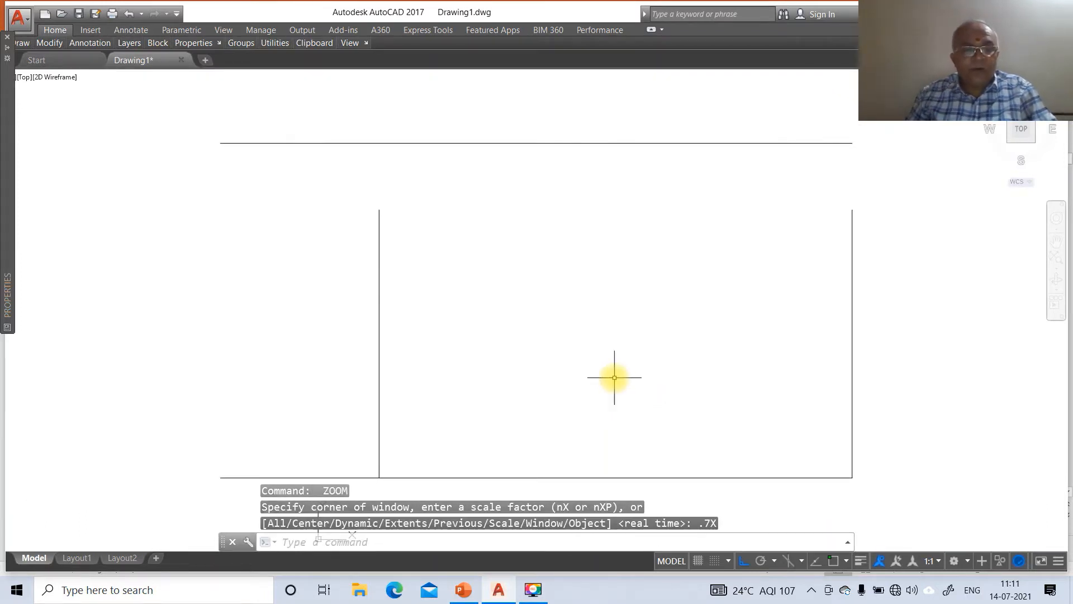
text(f)
key(Return)
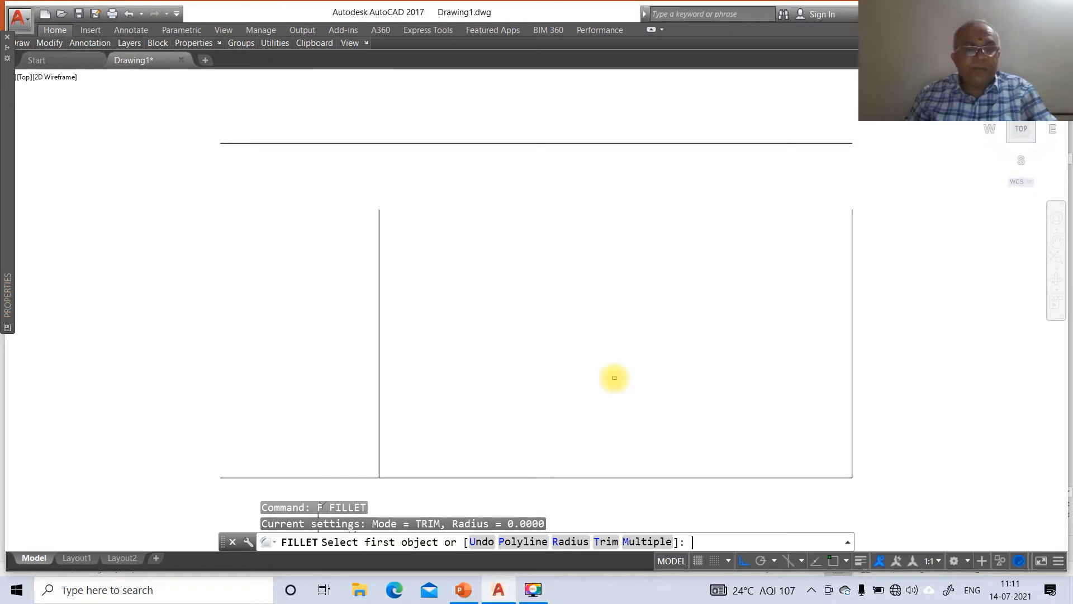
click(380, 469)
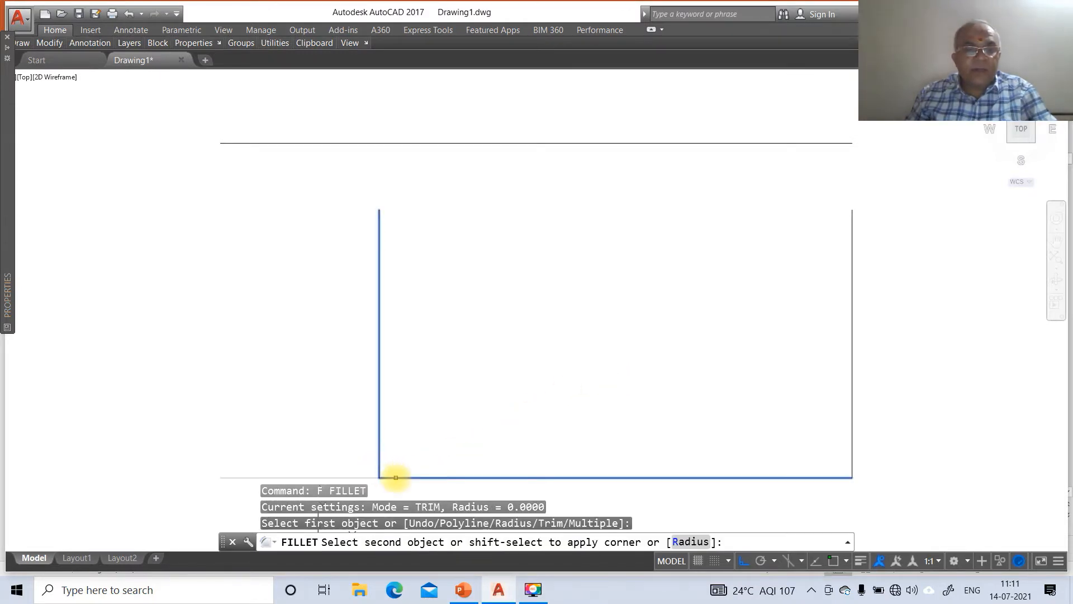
click(392, 476)
Step: Fillet the upper horizontal line with the left and right vertical lines at zero radius to close both upper border corners
key(Return)
click(380, 463)
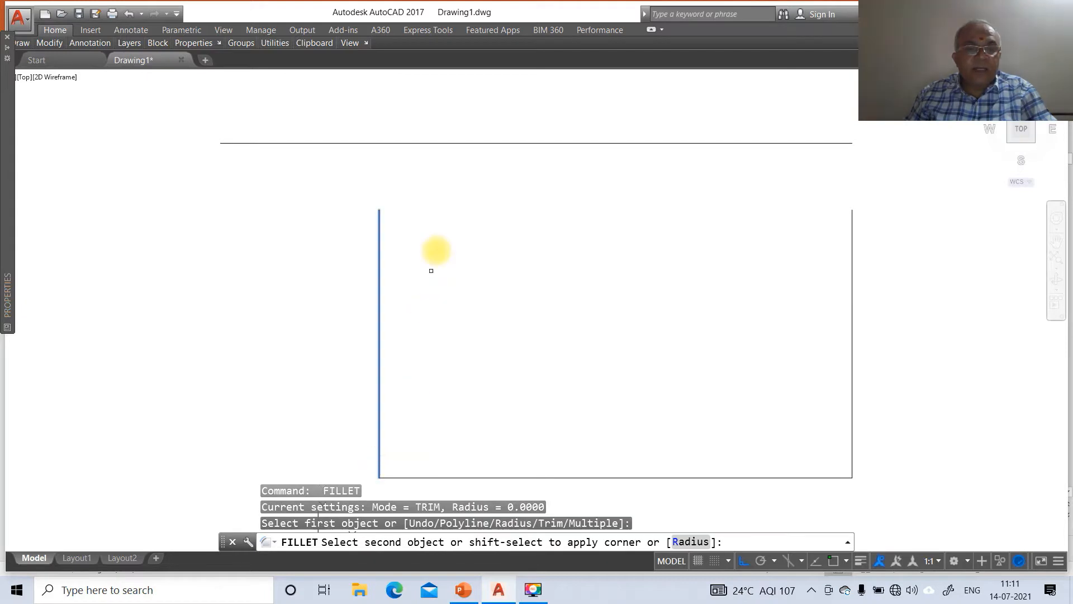
click(440, 143)
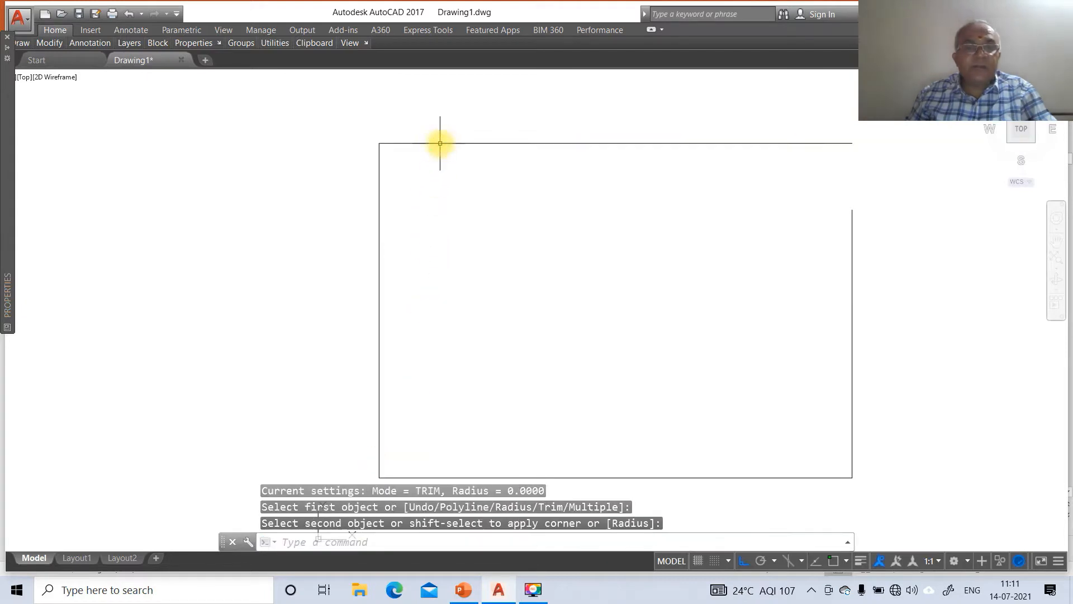
key(Return)
click(515, 143)
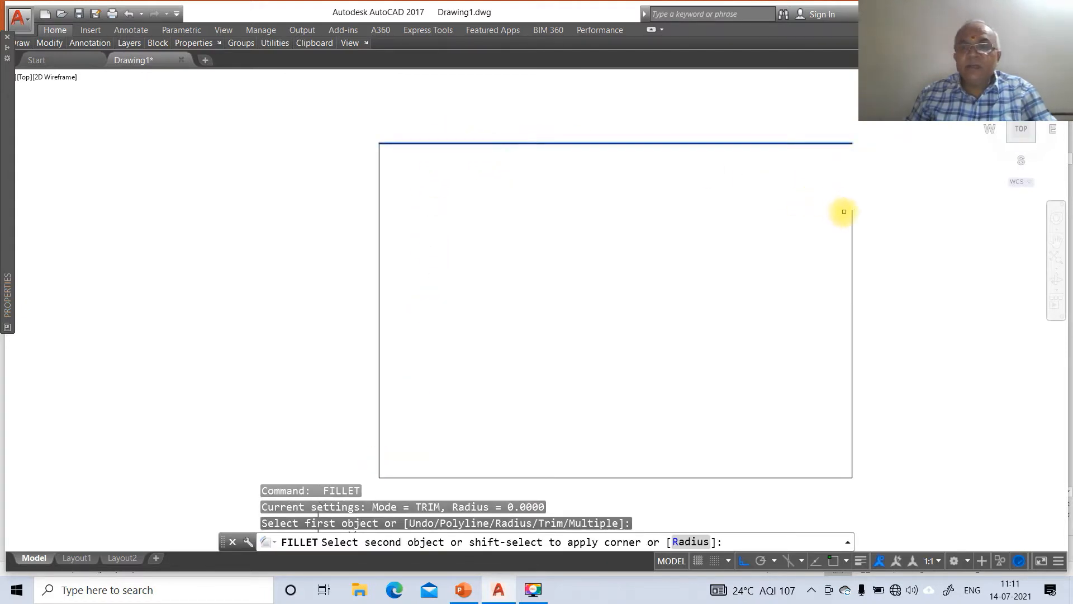
click(850, 216)
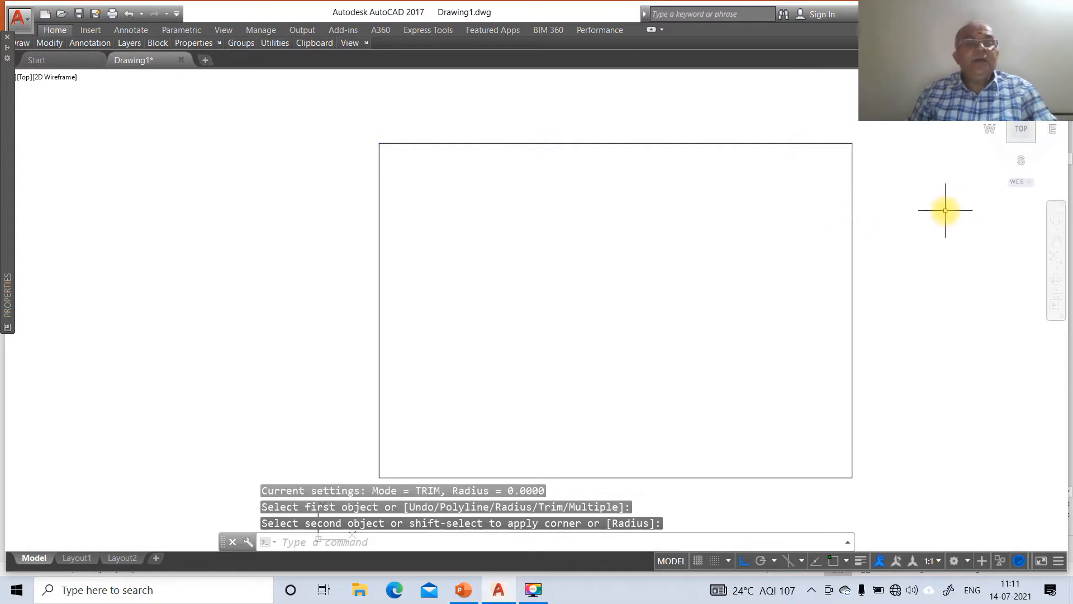
Step: Open the layer manager and create a new layer named XY
text(LA)
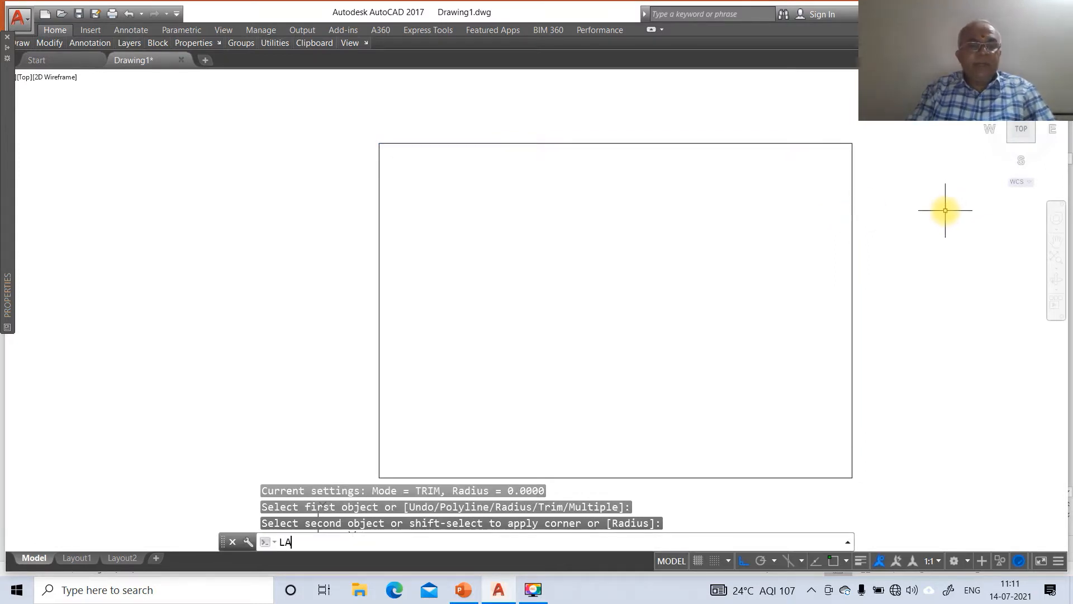
key(Return)
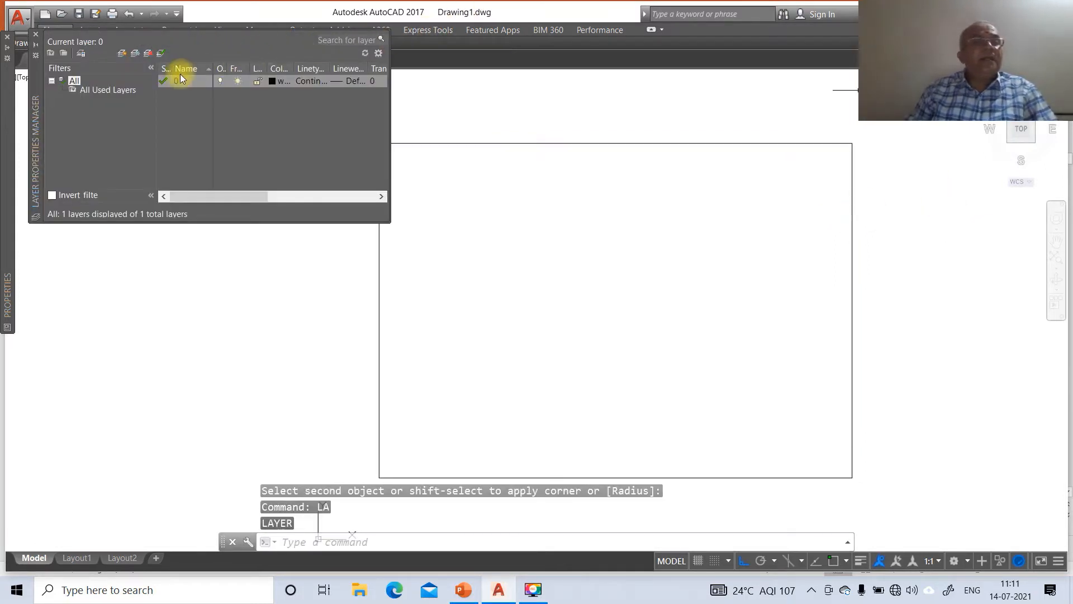
click(122, 54)
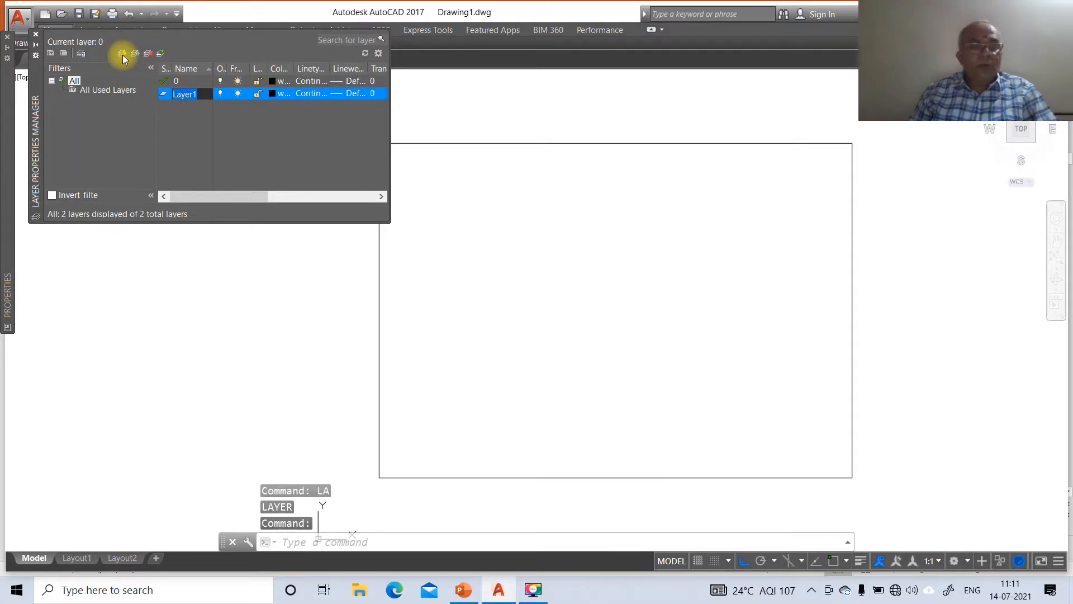
text(XY)
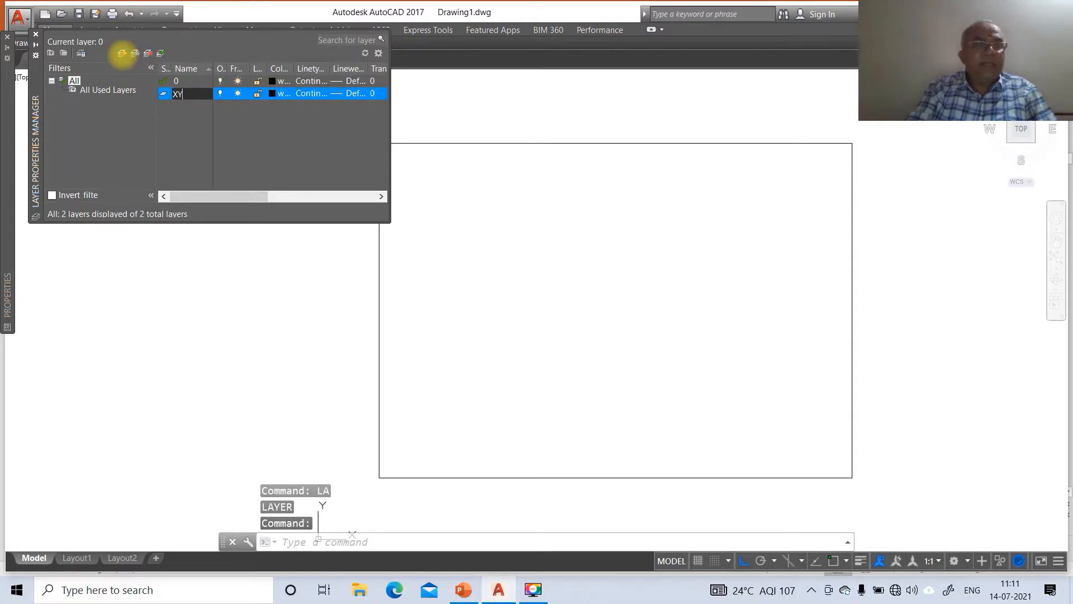
key(Return)
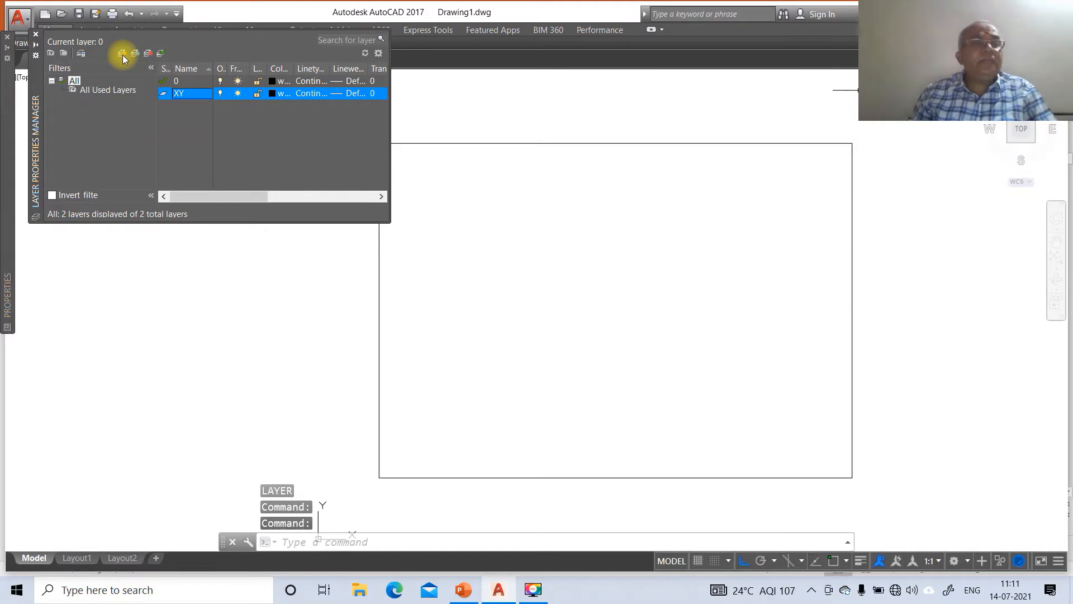
Step: Create two more layers named FV and TV
click(122, 55)
text(FV)
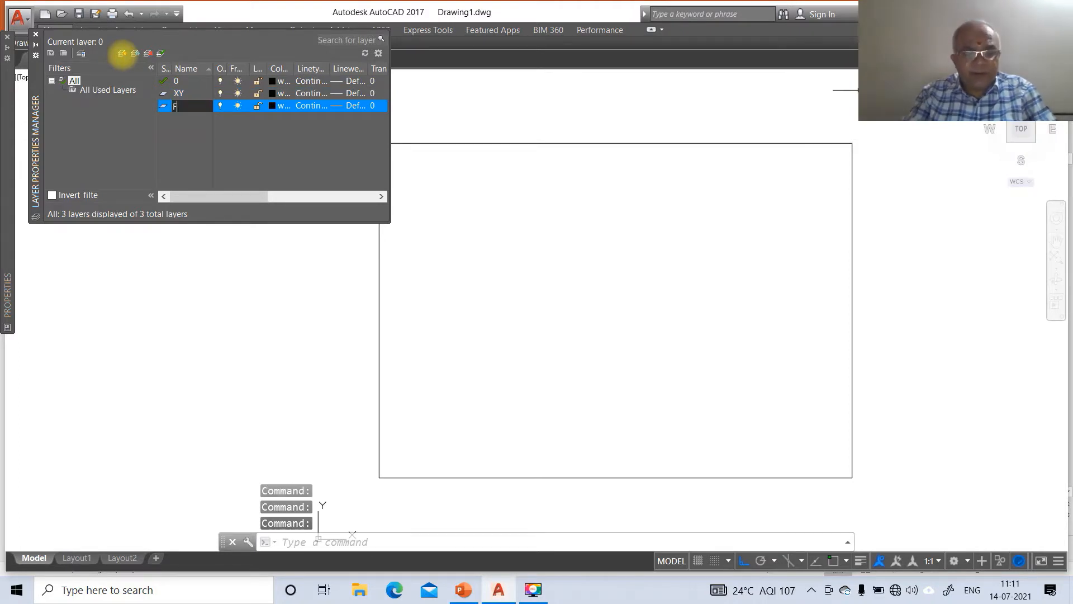
click(123, 54)
text(TV)
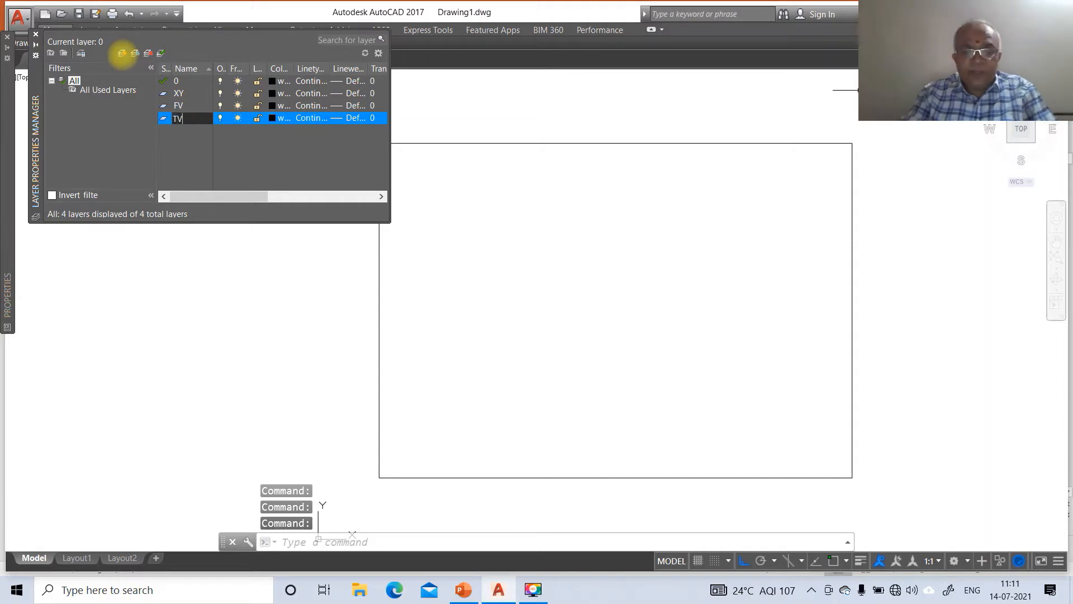
key(Return)
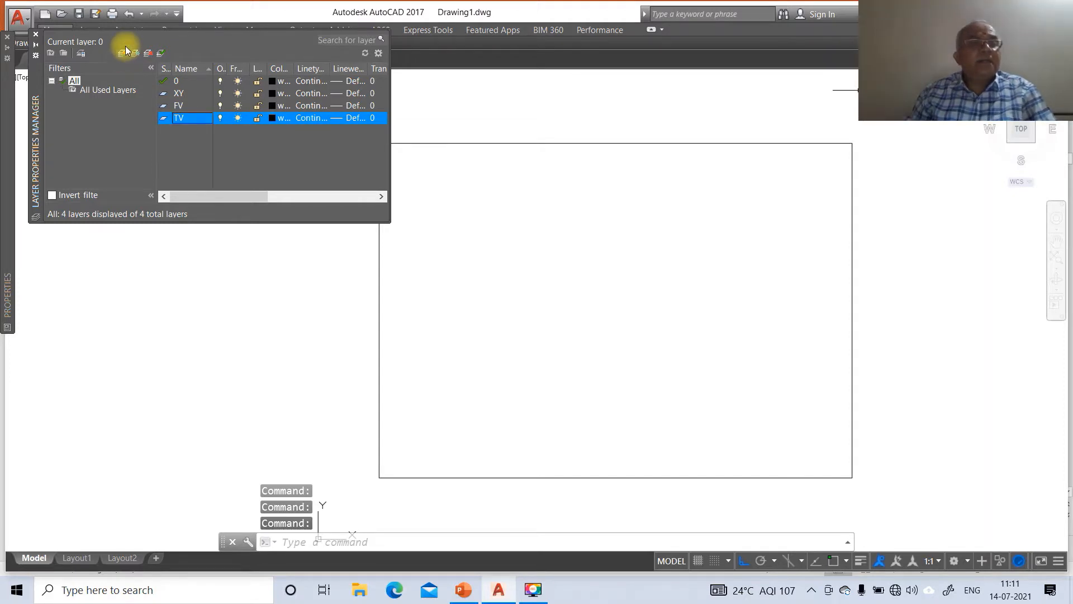
Step: Create two more layers named TL and LOCUS
click(122, 54)
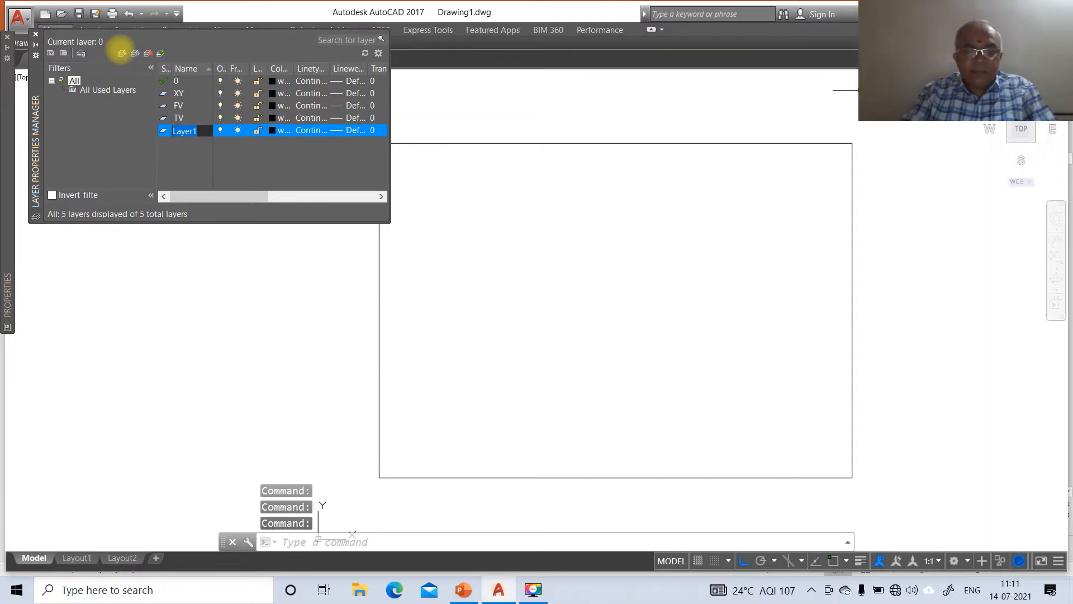
text(TL)
key(Return)
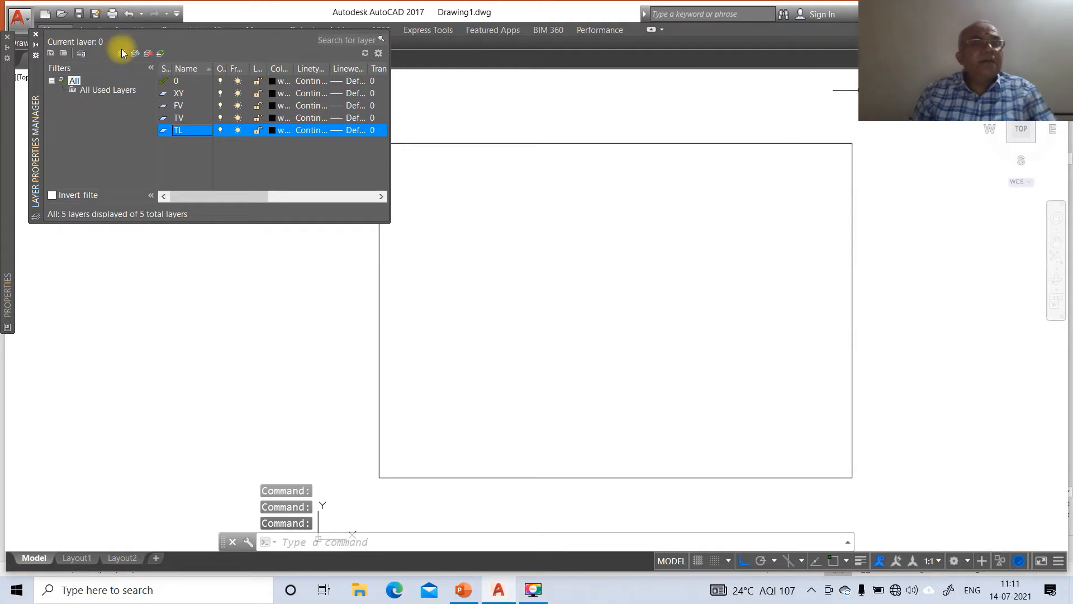
click(122, 53)
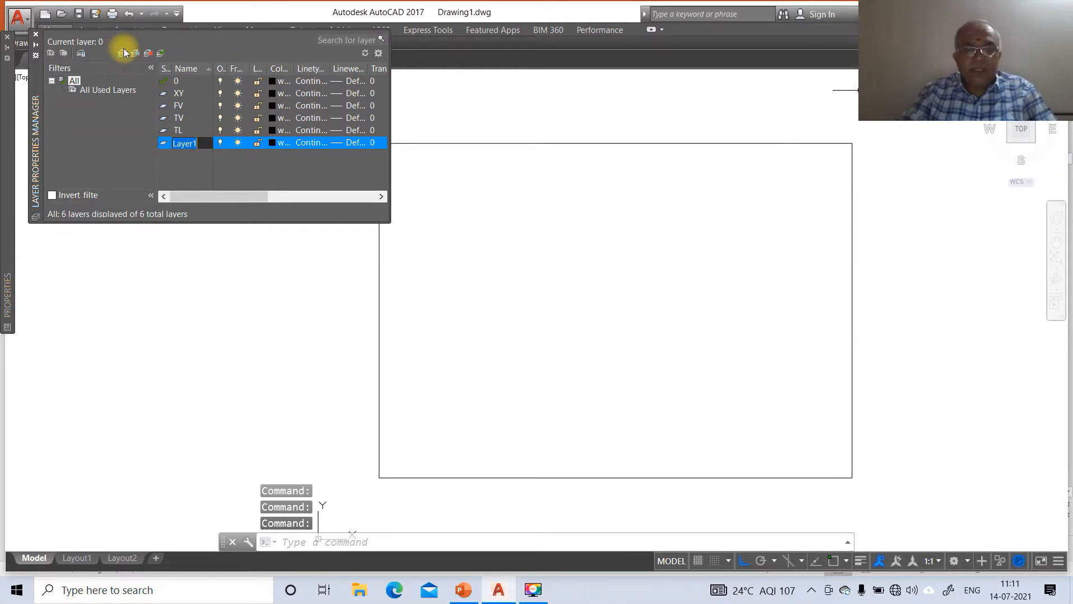
text(LOCUS)
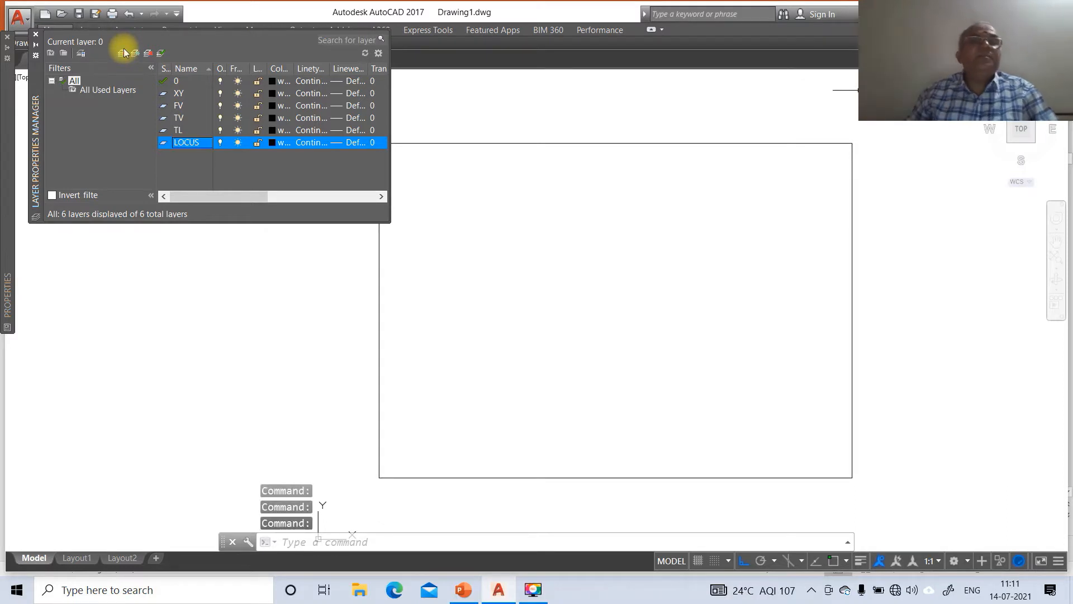
key(Return)
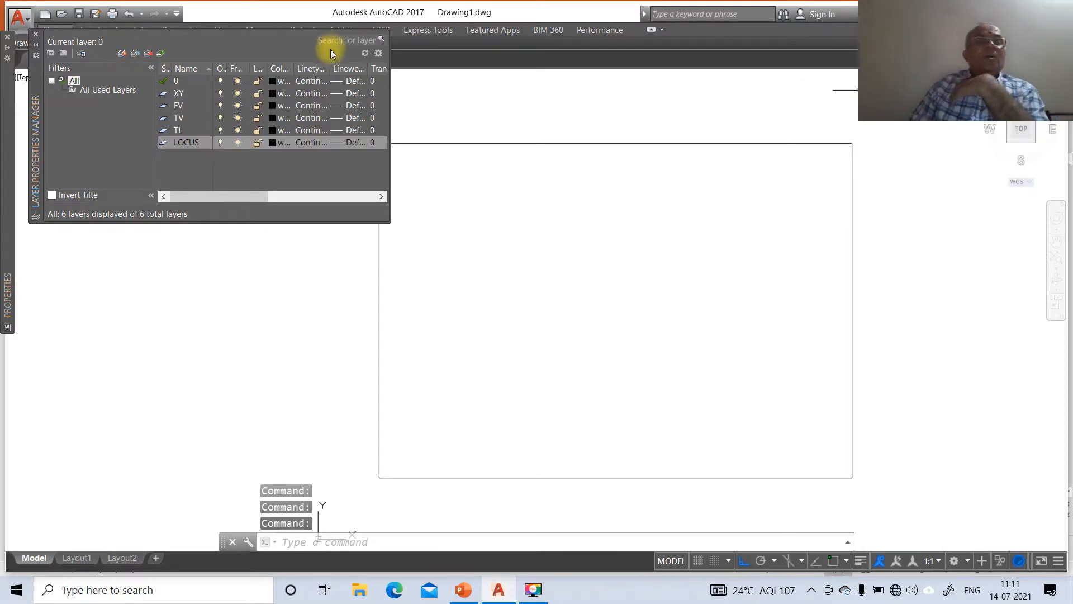
Step: Set the lineweight of layer 0 to 0.05 mm and of layer XY to 0.13 mm
click(358, 81)
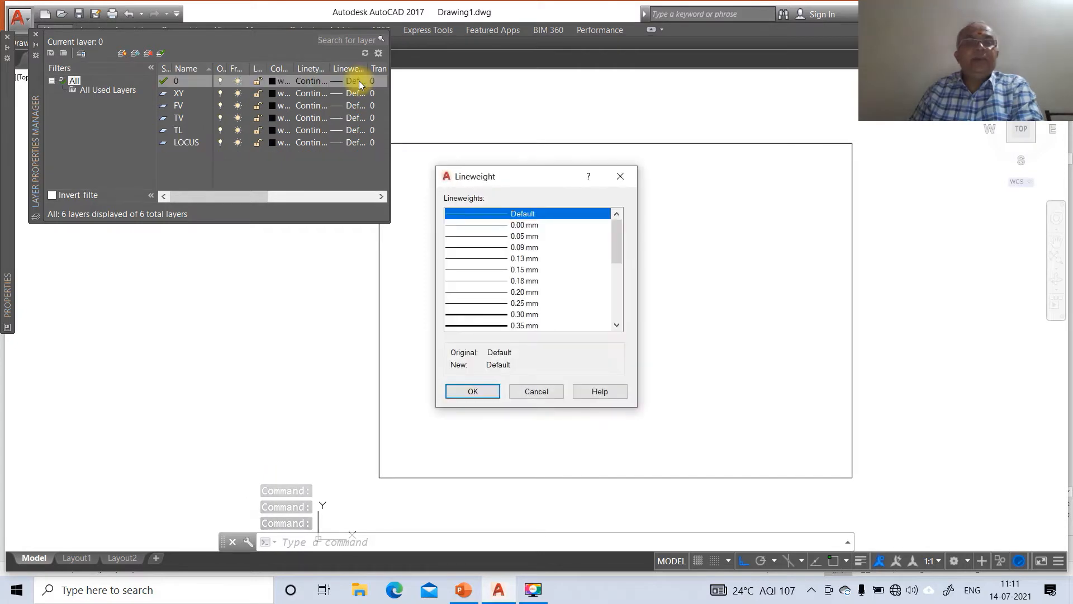
click(508, 235)
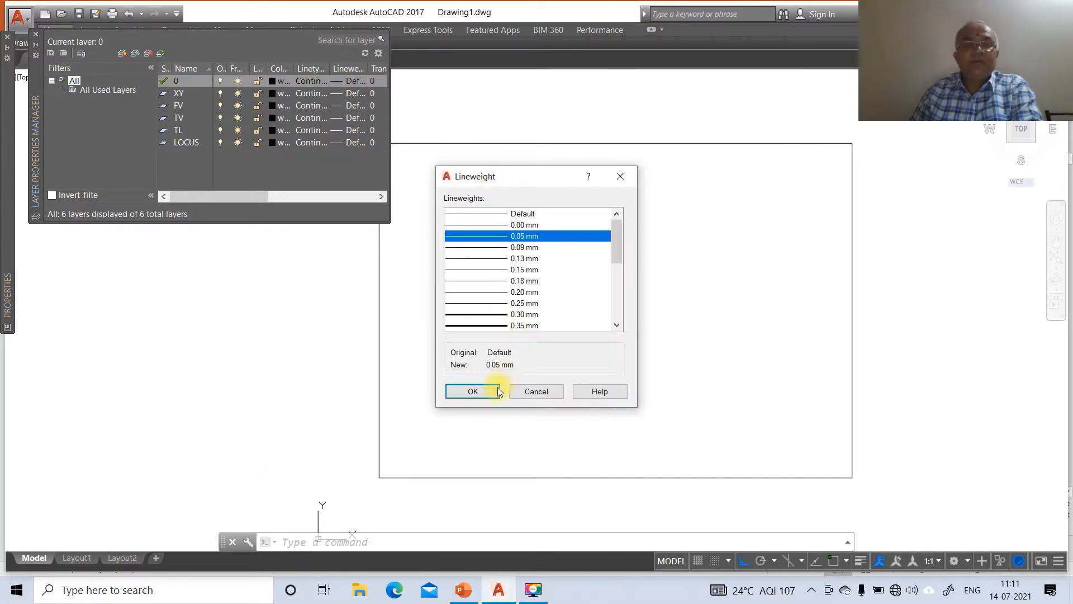
click(482, 395)
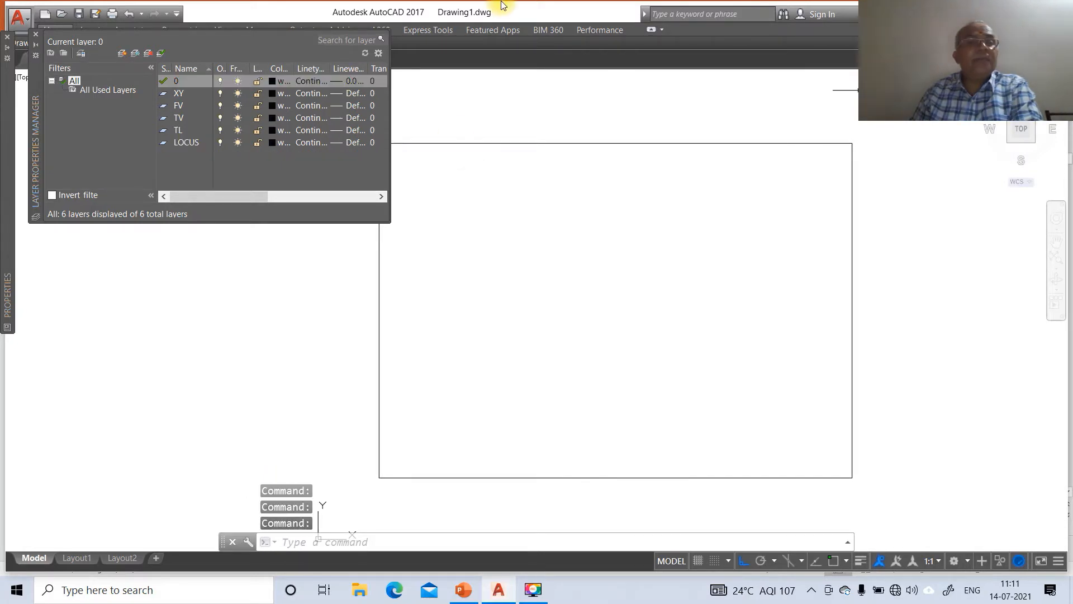
click(337, 94)
click(522, 259)
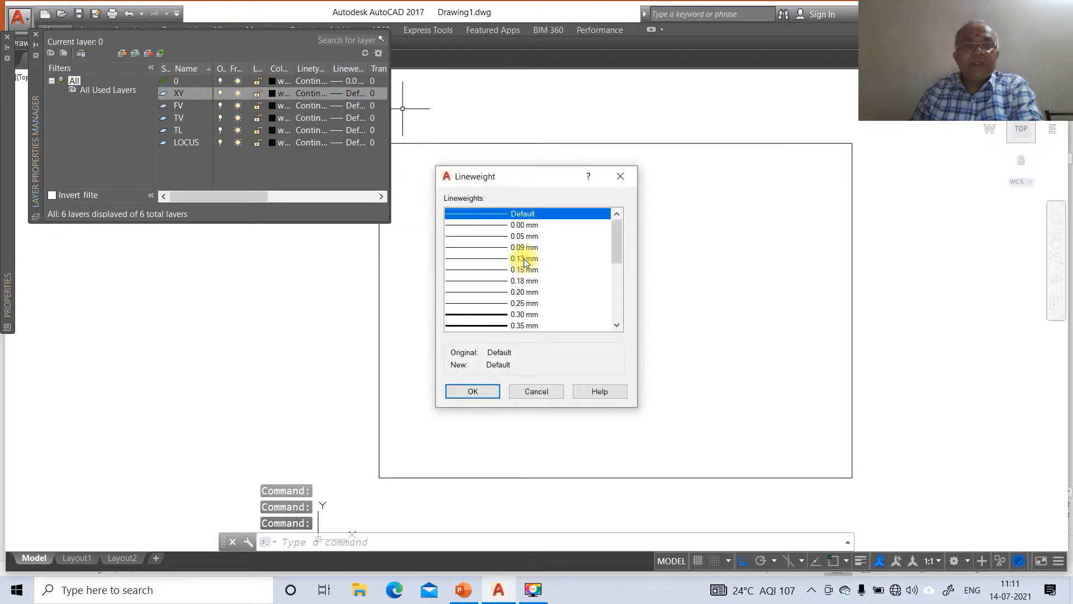
click(479, 391)
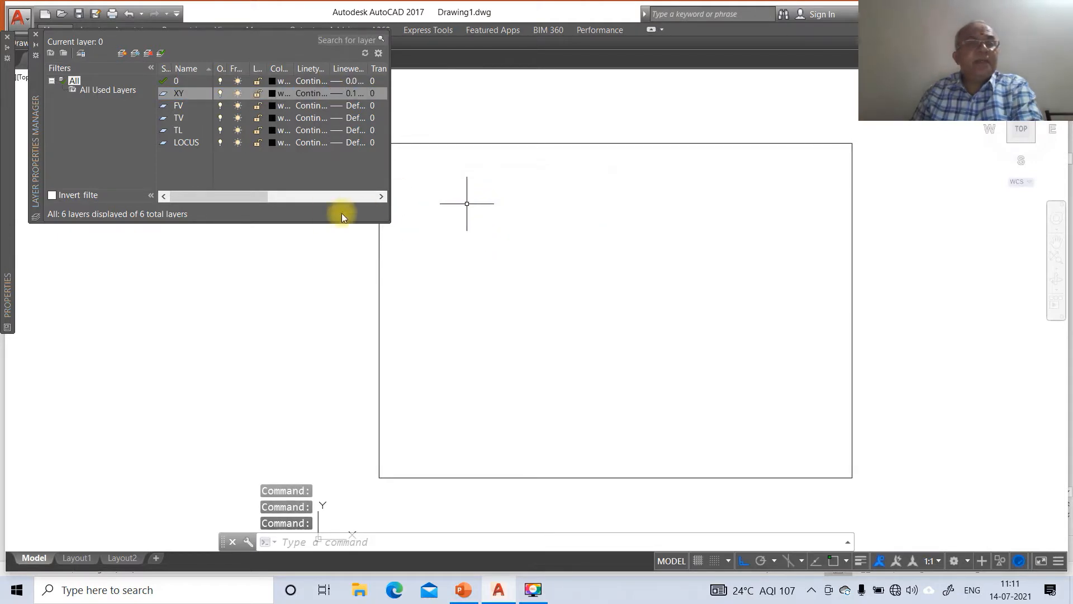
Step: Set the lineweight of both the FV and TV layers to 0.50 mm
click(347, 105)
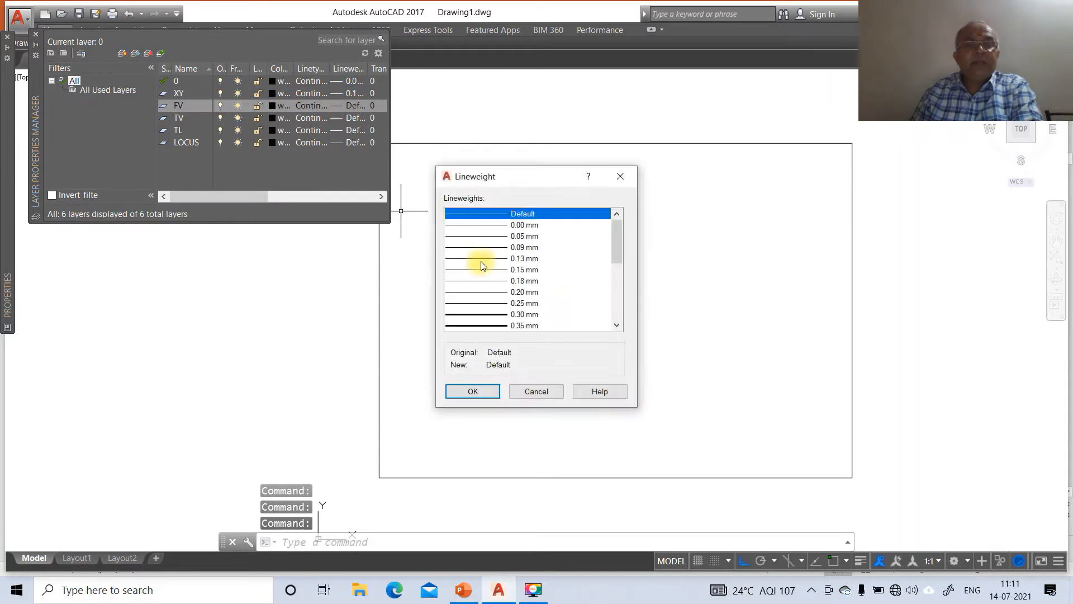
drag(615, 256, 616, 280)
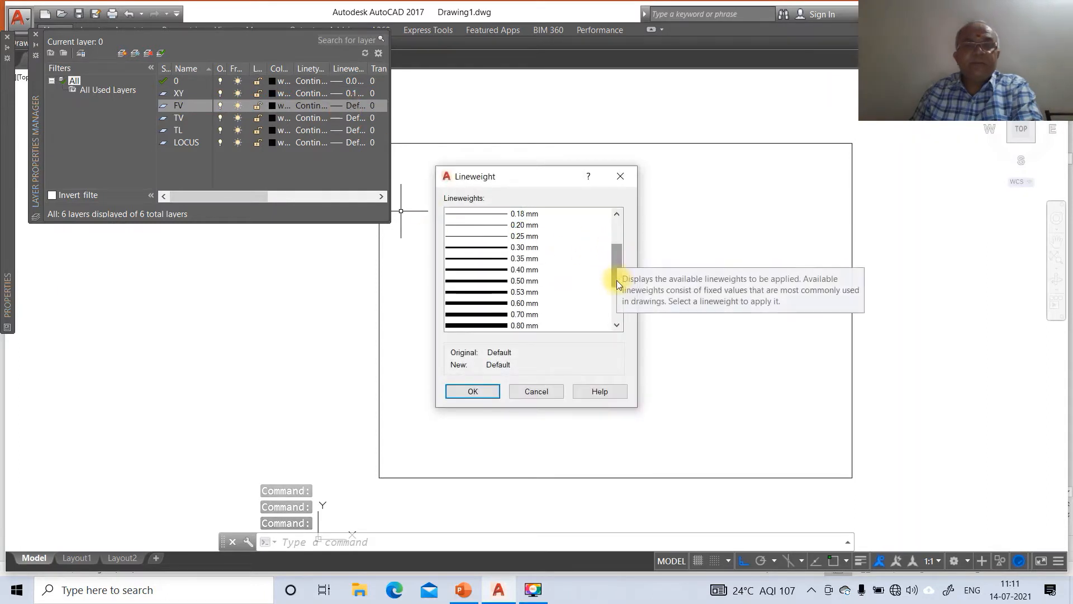
click(520, 280)
click(472, 390)
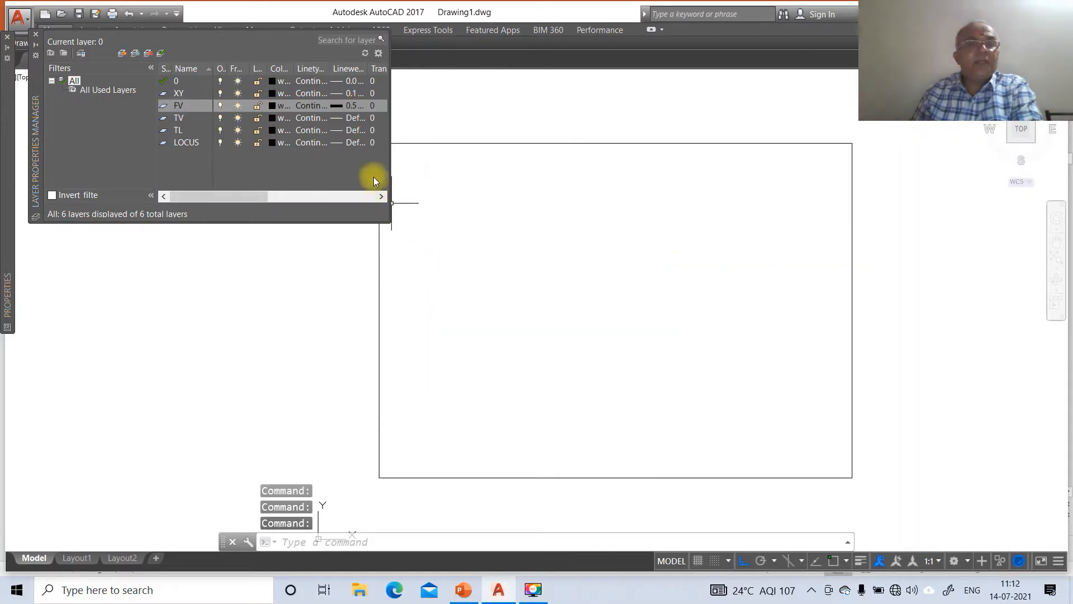
click(352, 119)
click(353, 120)
drag(612, 245, 616, 266)
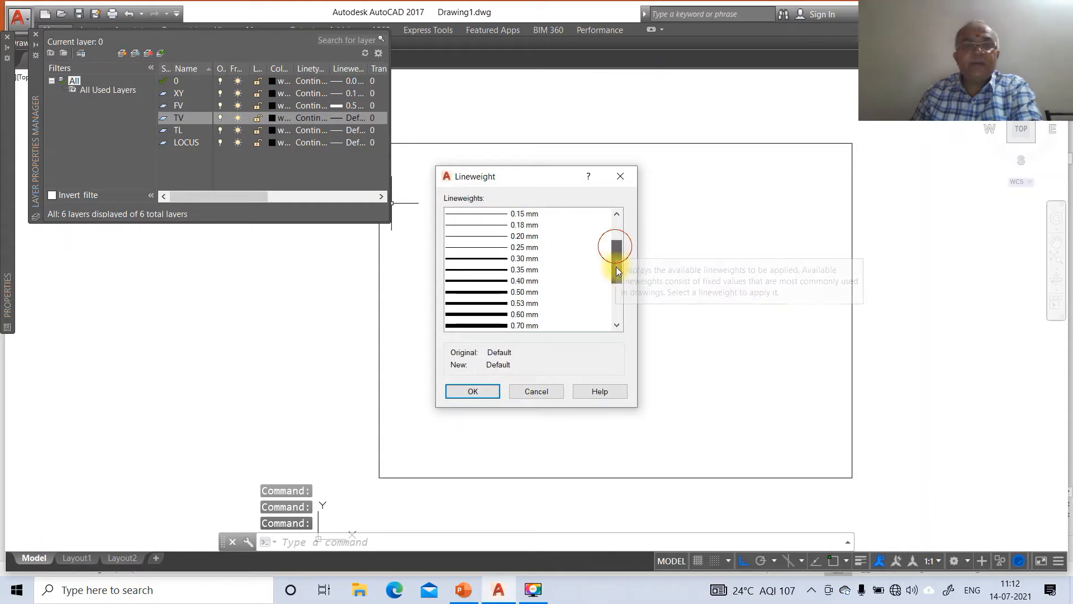
click(525, 280)
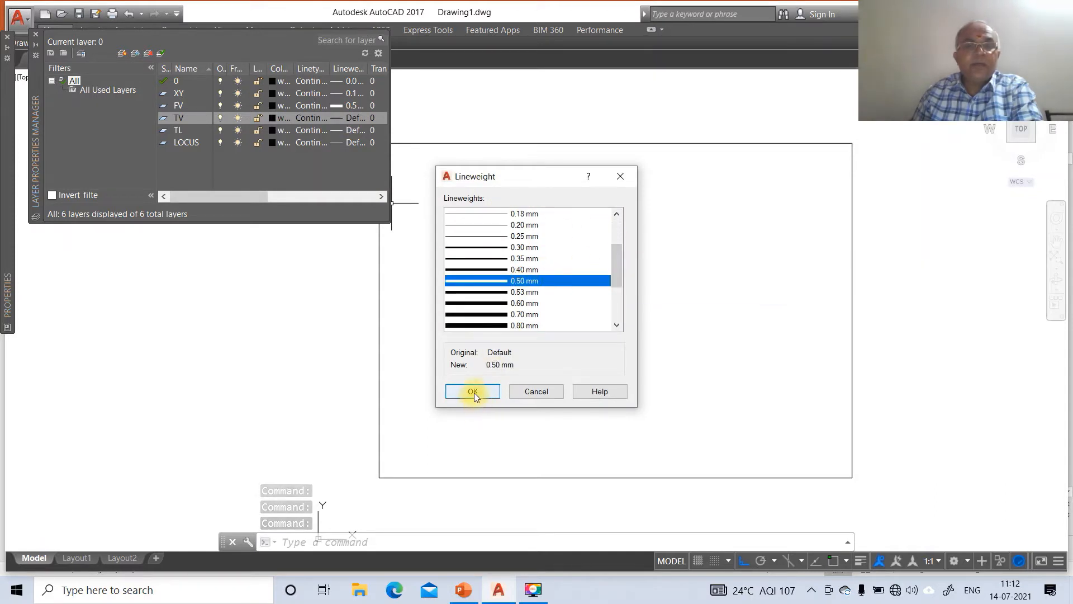
click(473, 391)
Step: Set the lineweight of layer TL to 0.30 mm and of layer LOCUS to 0.05 mm
click(354, 130)
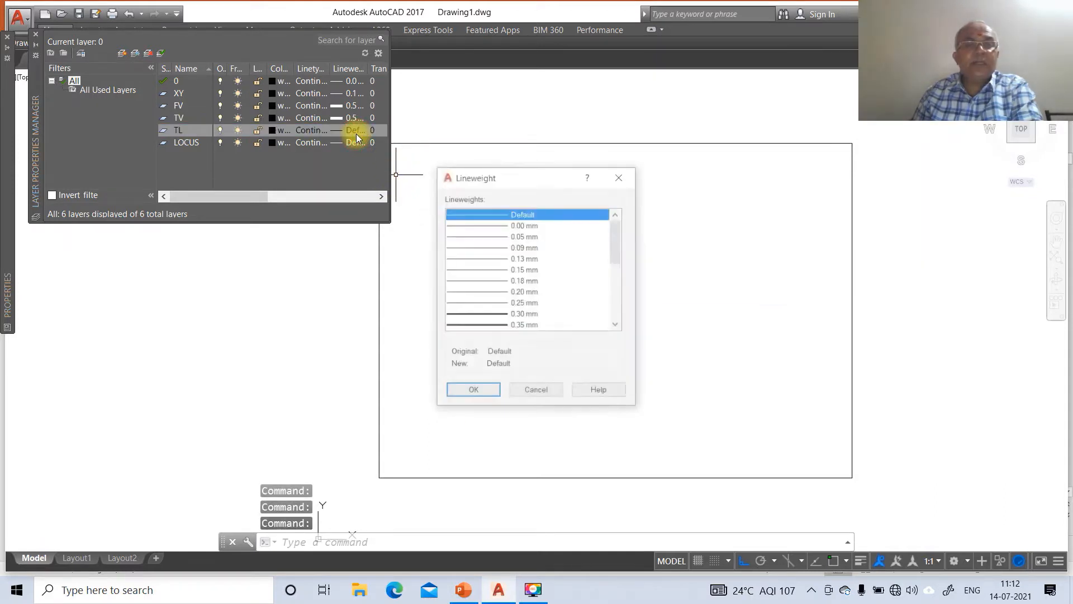
click(524, 314)
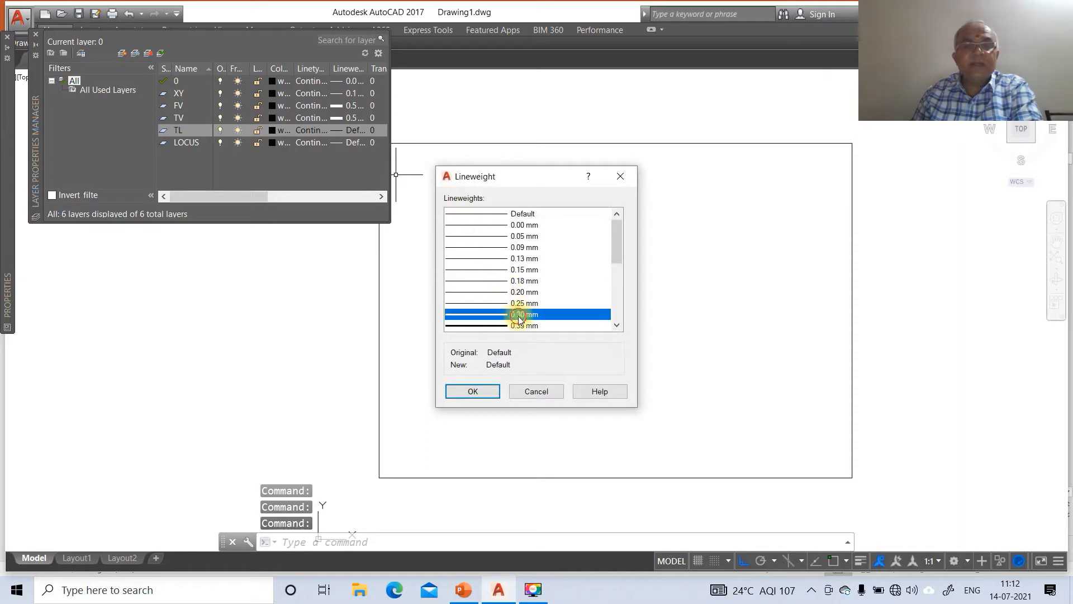
click(473, 391)
click(354, 142)
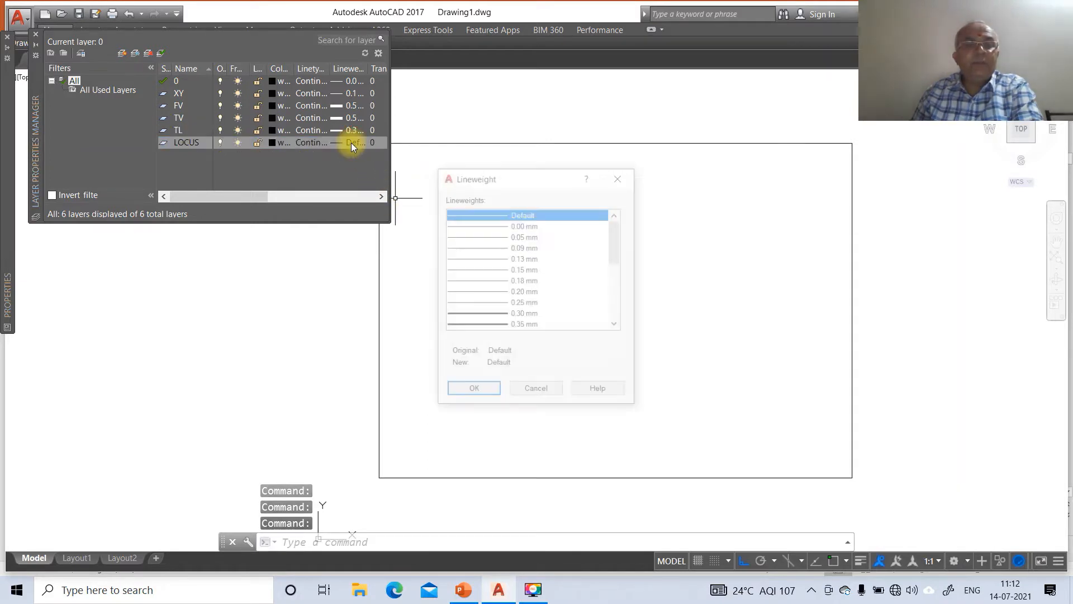
click(525, 236)
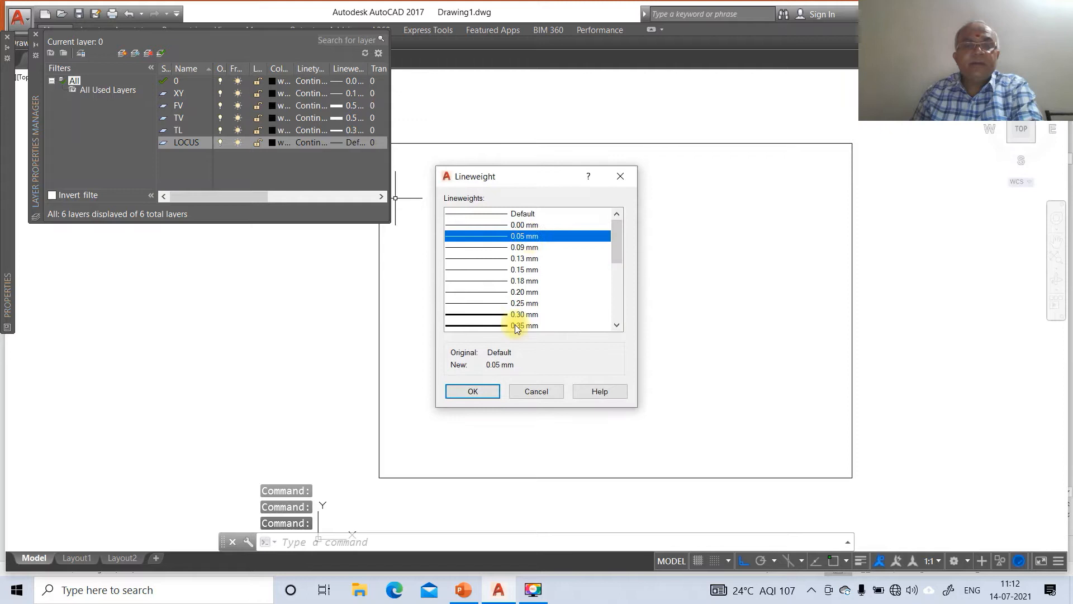
click(475, 391)
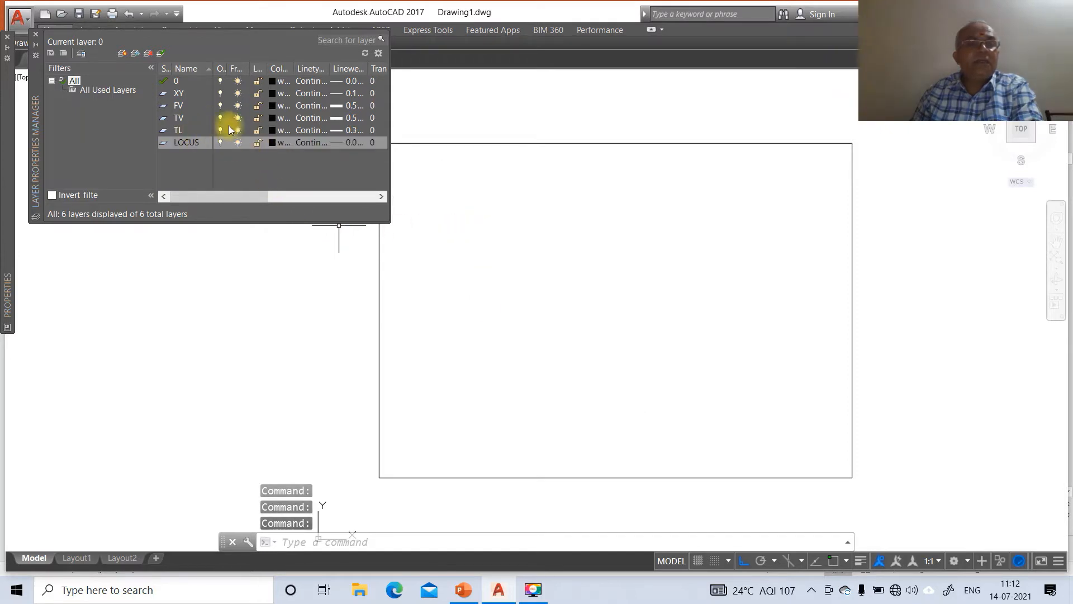
Step: Load the DASHDOT linetype and assign it to the LOCUS layer
click(313, 142)
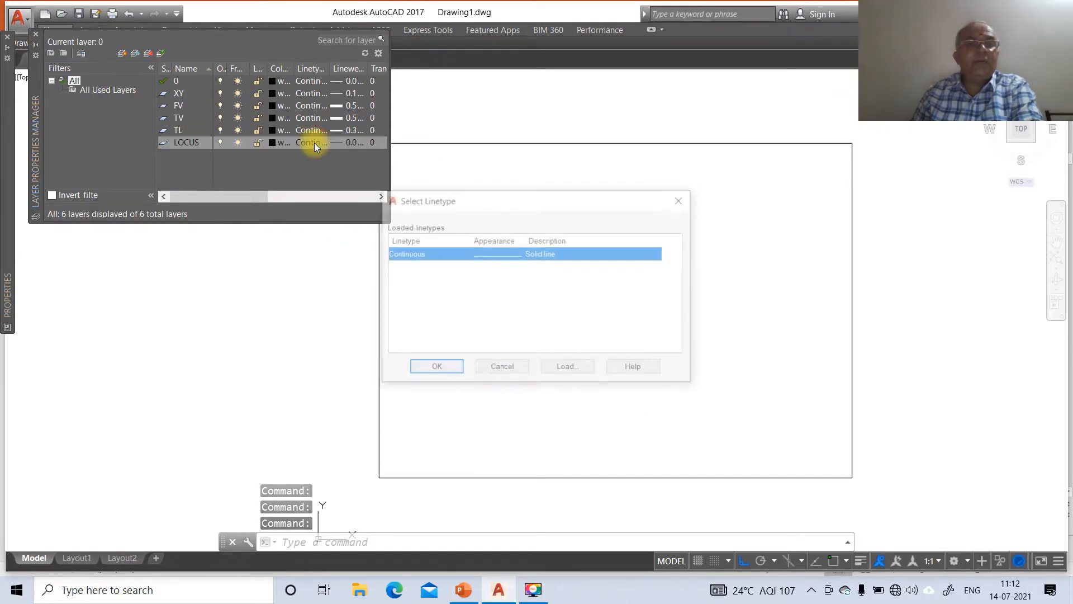
click(576, 371)
click(446, 291)
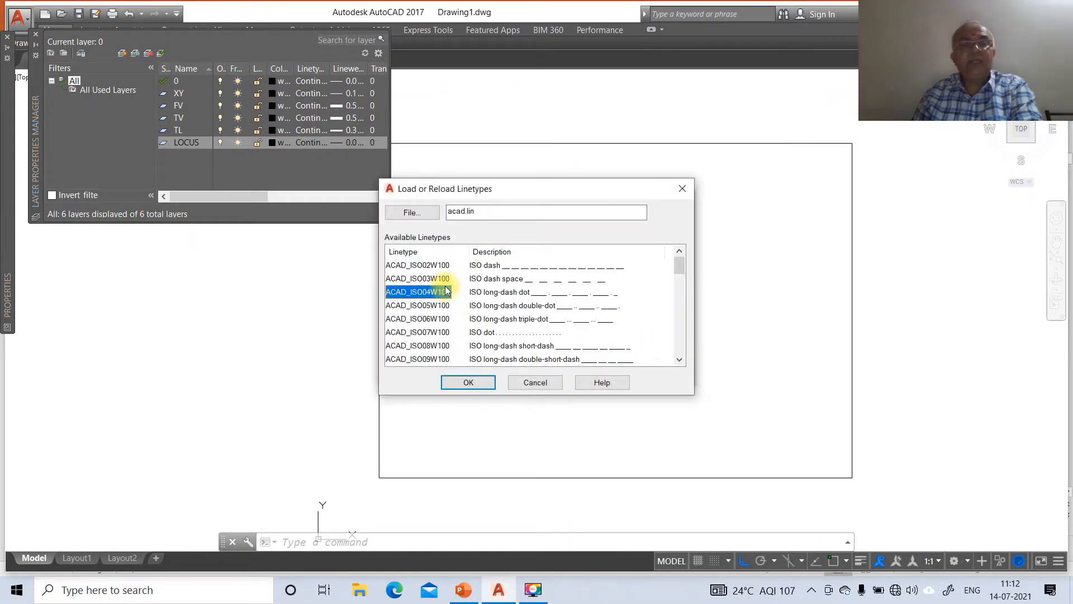
key(d)
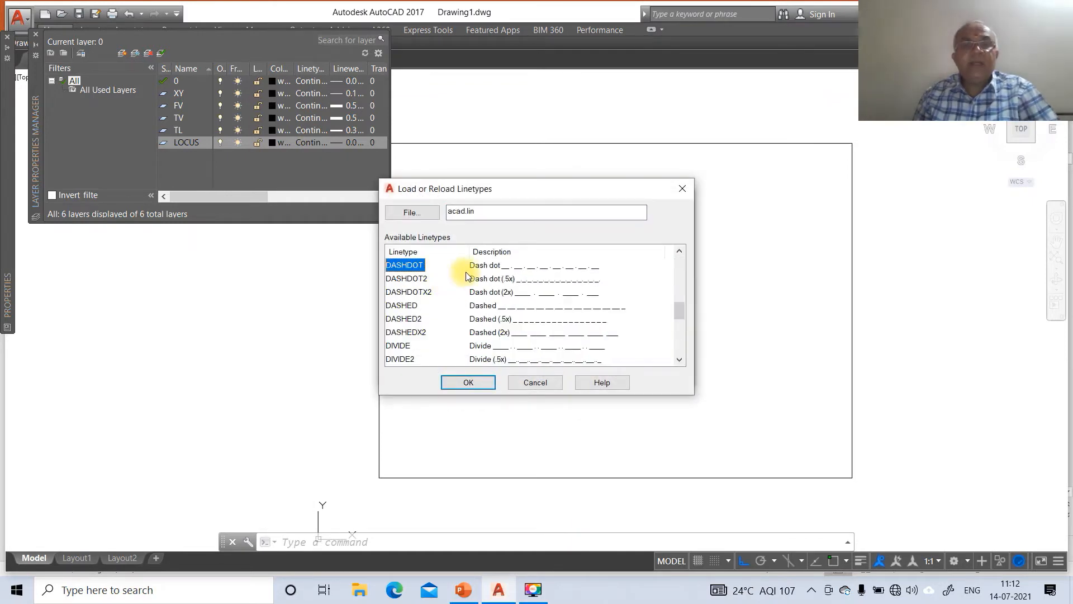
click(472, 383)
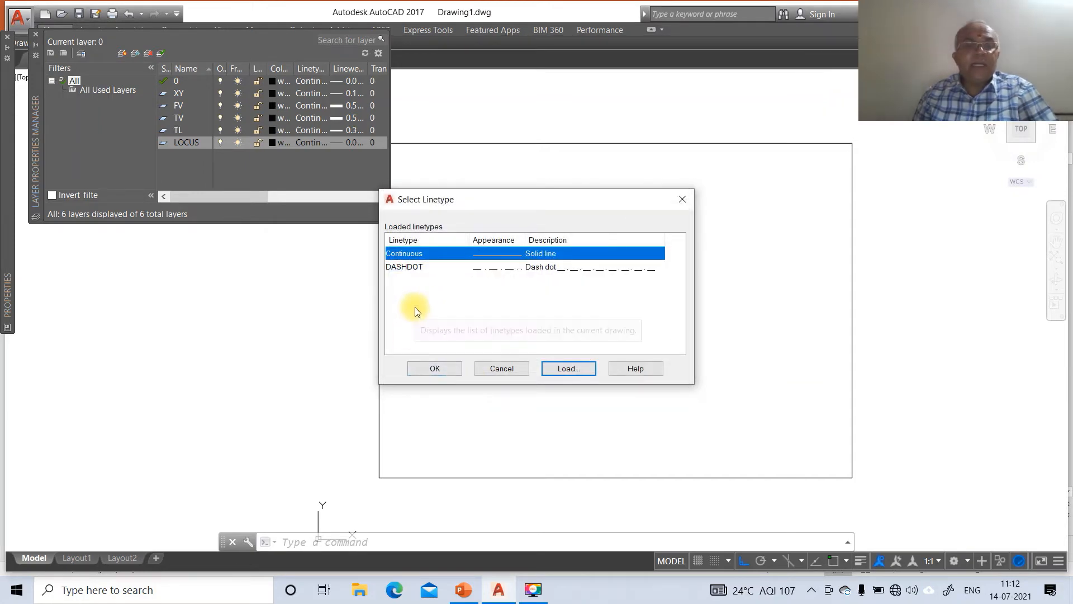
click(417, 272)
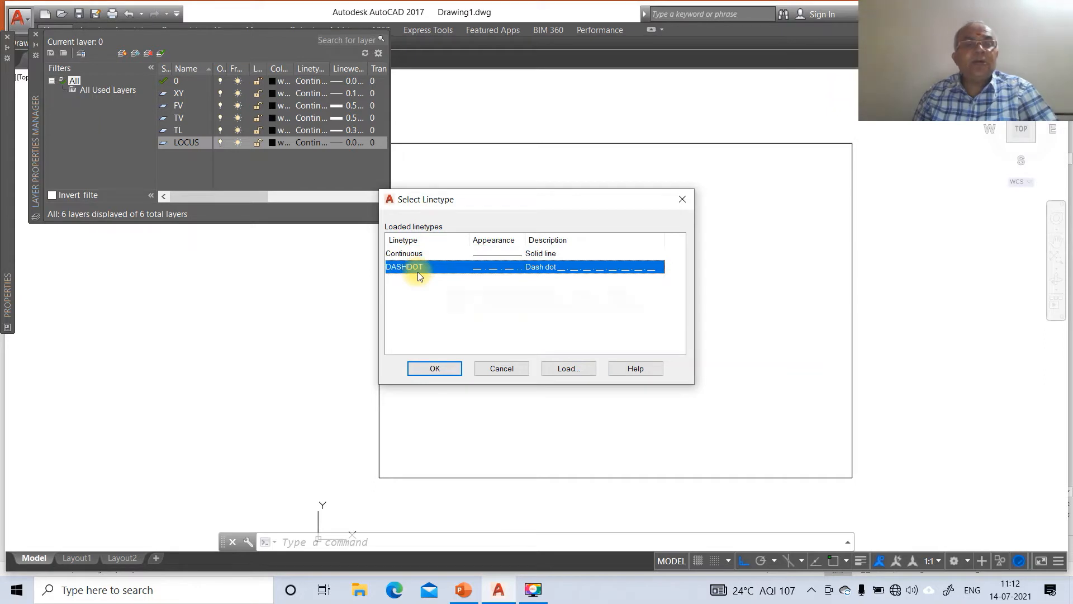
click(434, 370)
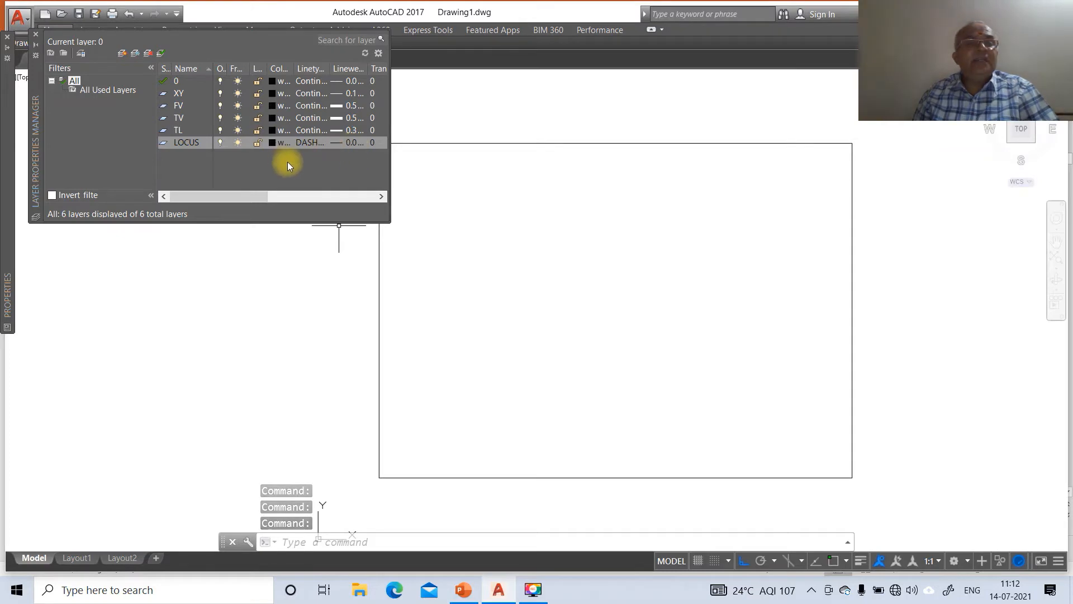
Step: Check the line colours in the problem 43 figure in PowerPoint, and back in AutoCAD set the FV layer's colour to magenta
click(462, 590)
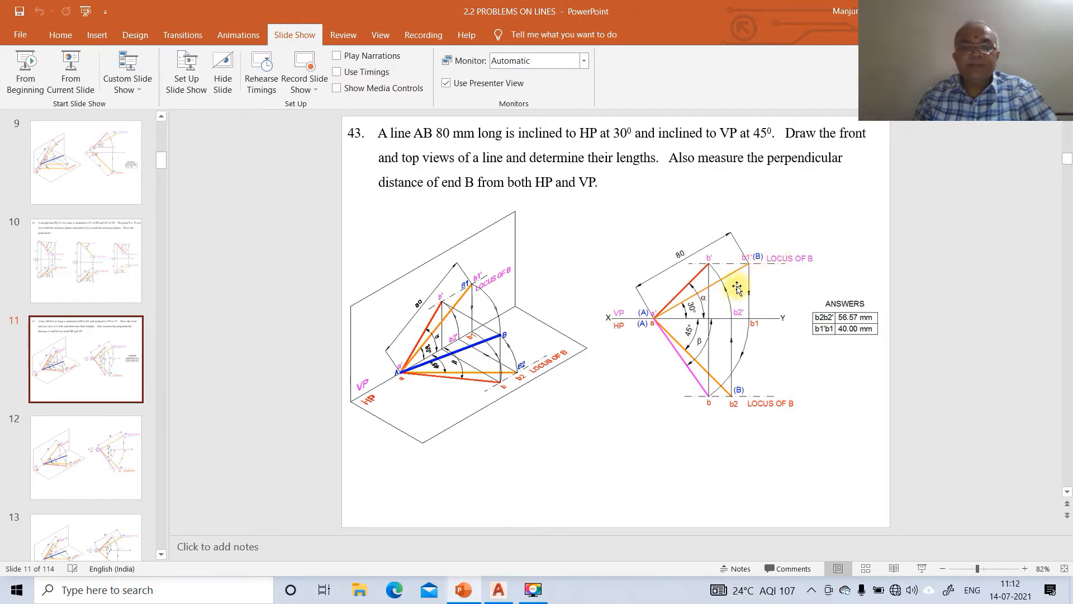
click(496, 589)
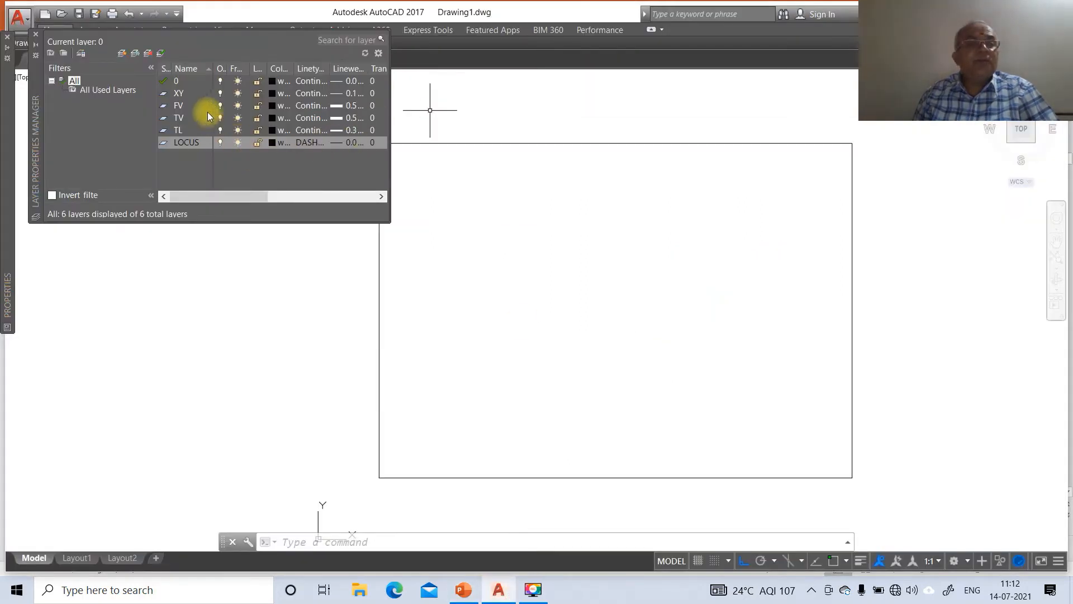
click(272, 107)
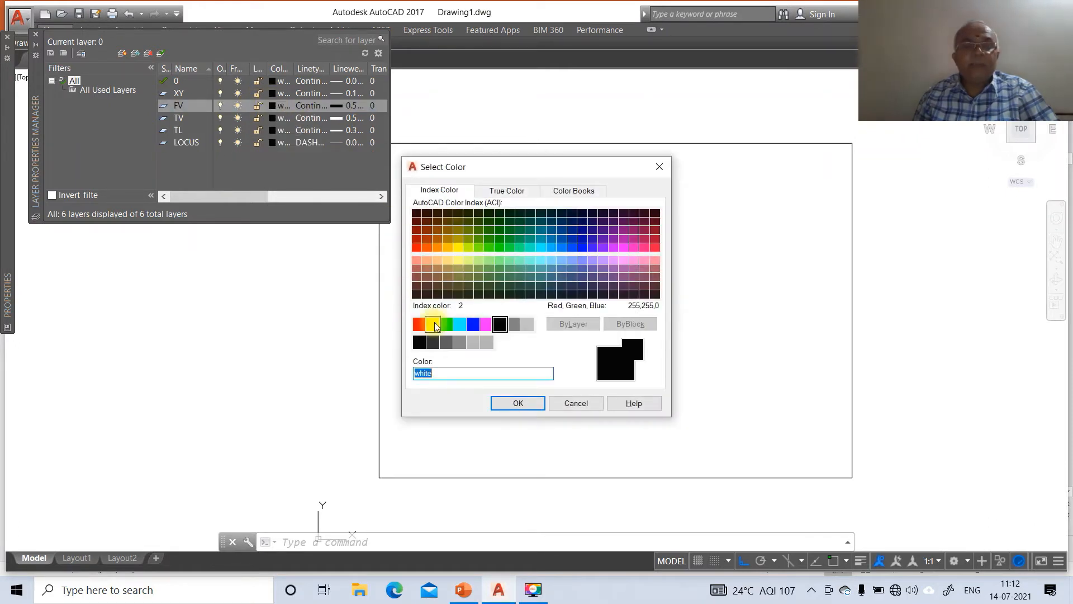
click(486, 324)
click(508, 401)
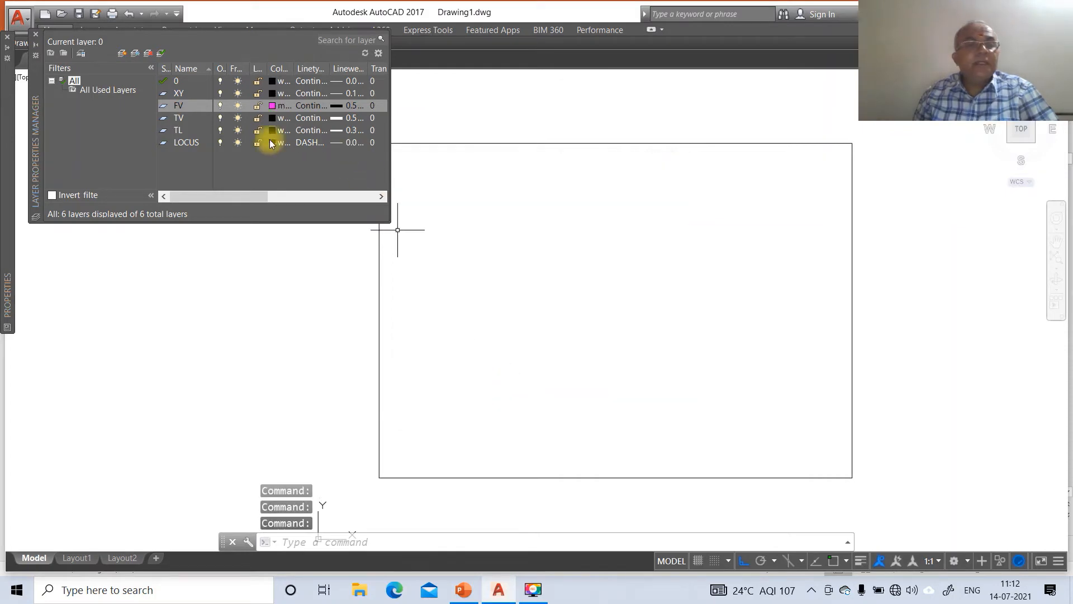
Step: Set the TV layer's colour to red and the TL layer's colour to orange, index 30
click(273, 117)
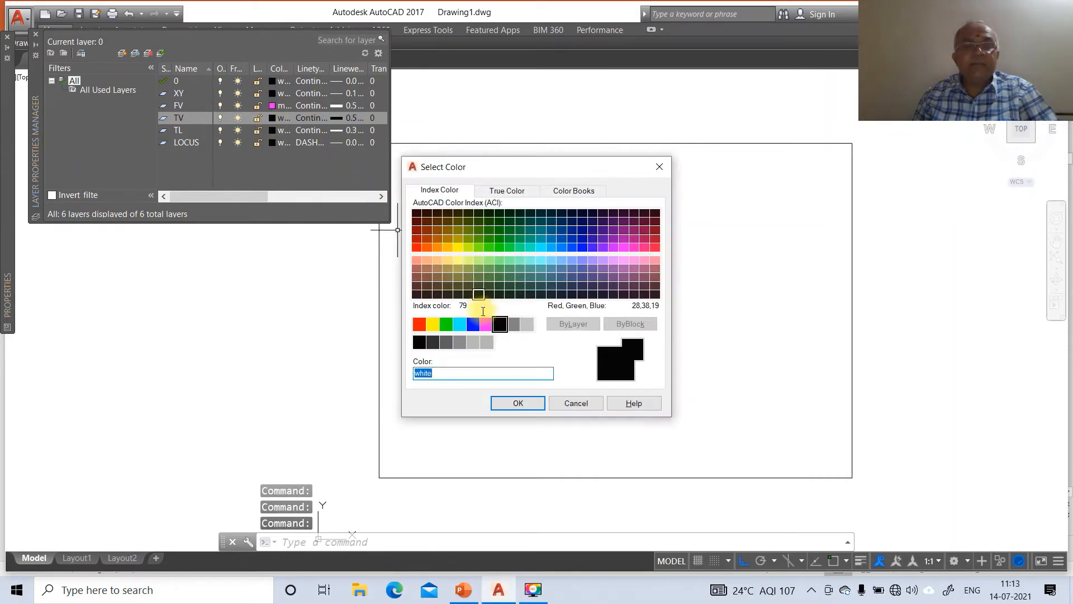
click(419, 324)
click(518, 403)
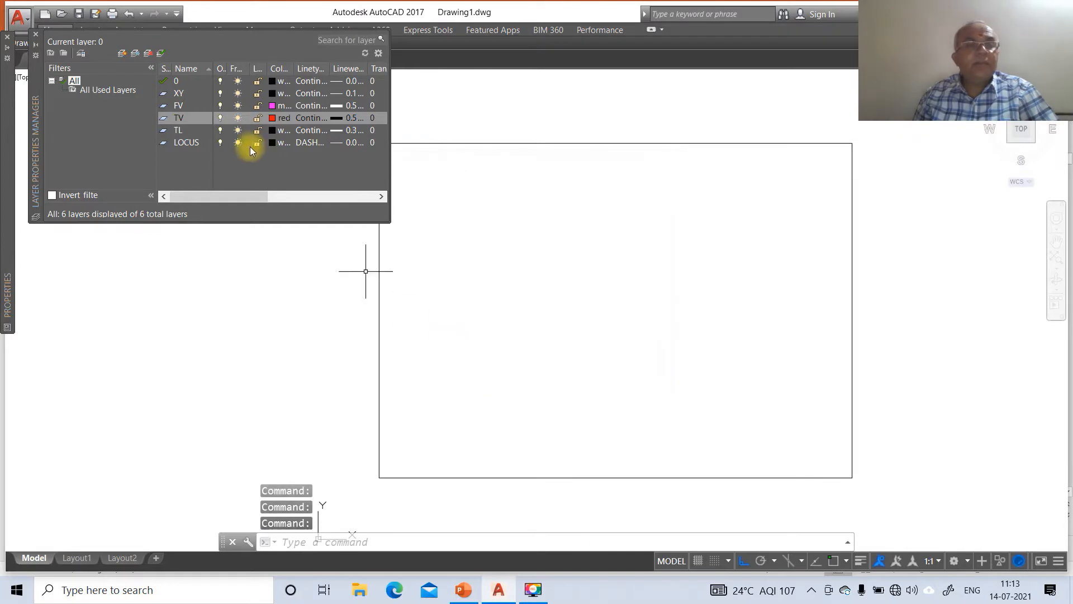
click(273, 129)
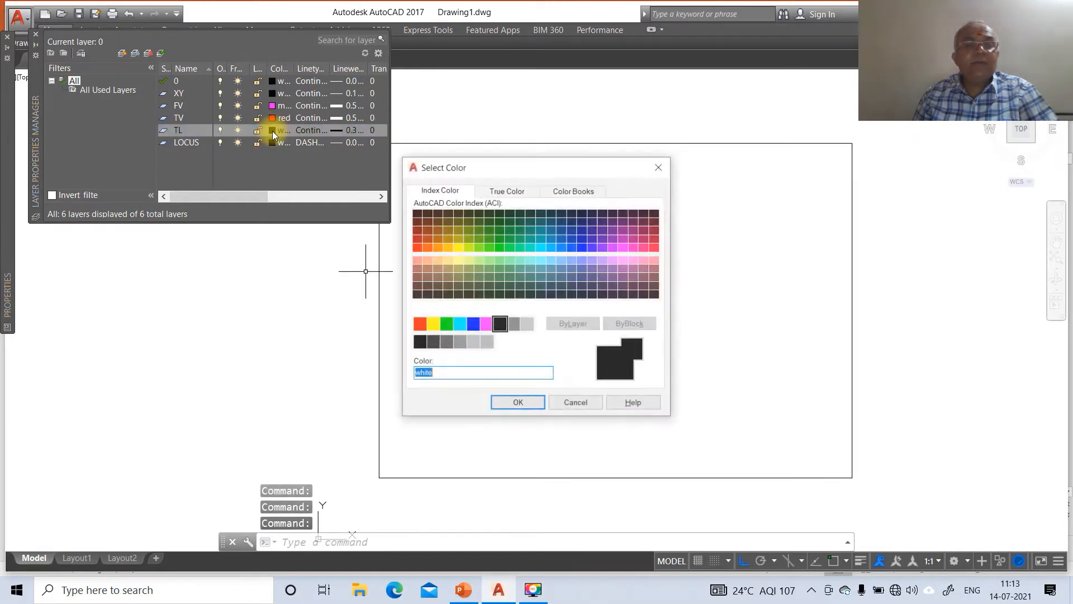
click(439, 246)
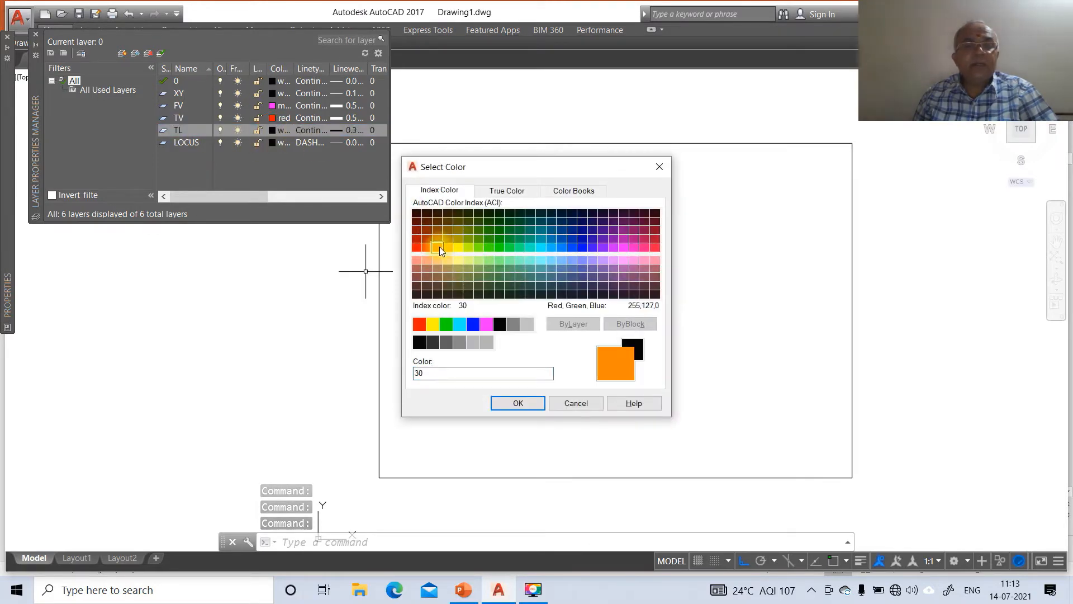
click(518, 403)
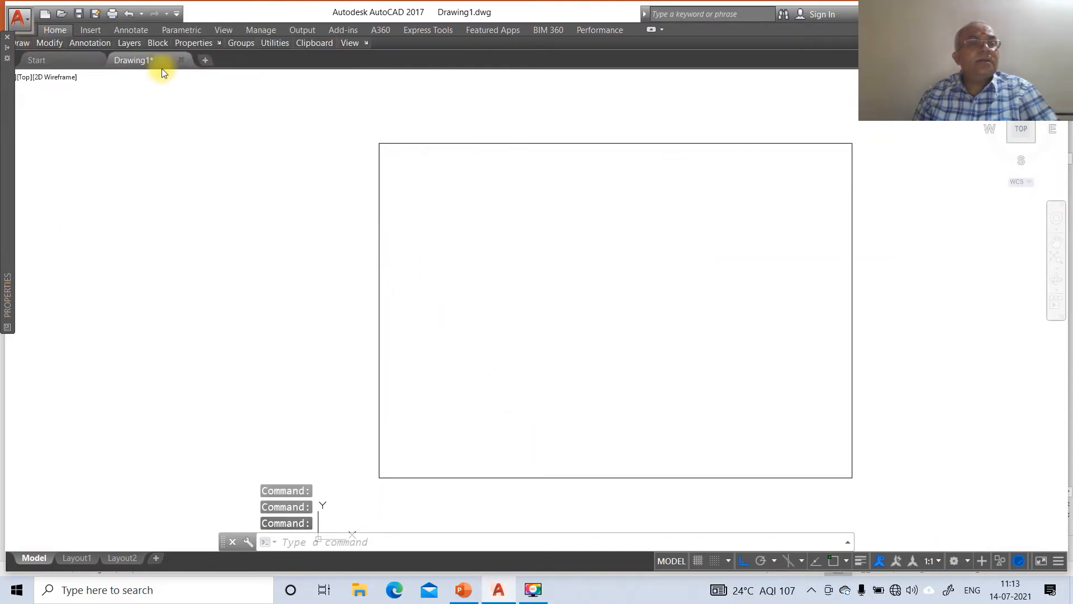
Step: Check problem 43 in PowerPoint, and back in AutoCAD draw the horizontal XY reference line across the middle of the sheet
click(463, 591)
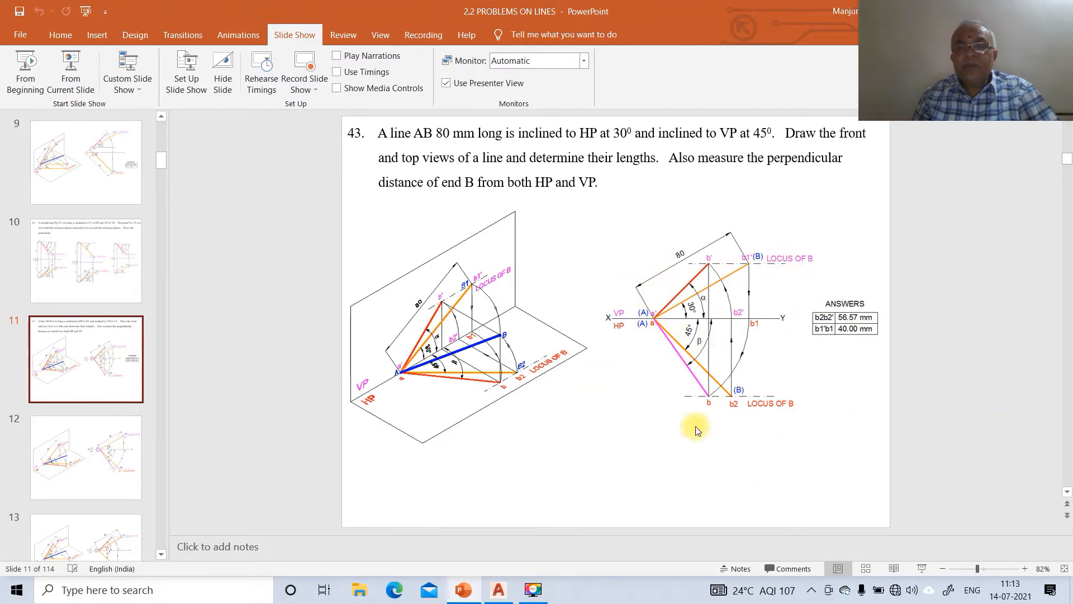
click(492, 590)
text(L)
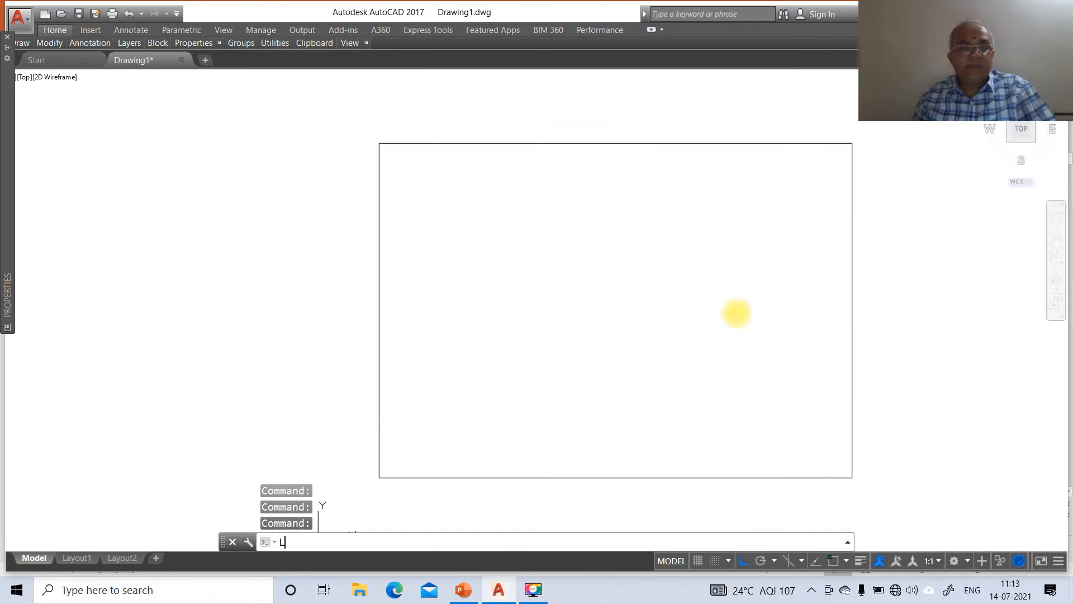
key(Return)
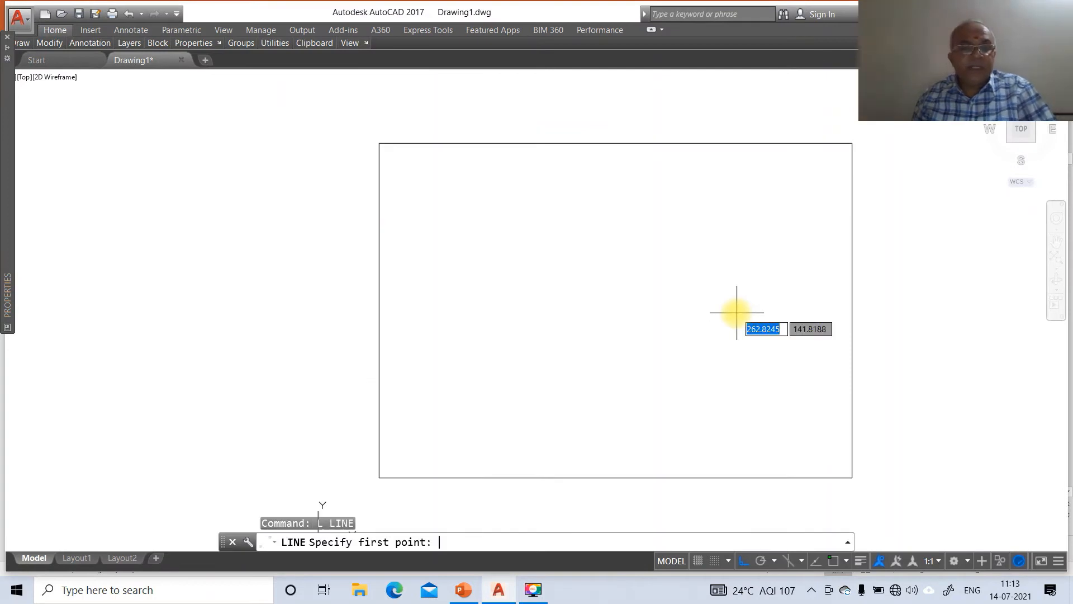
click(455, 305)
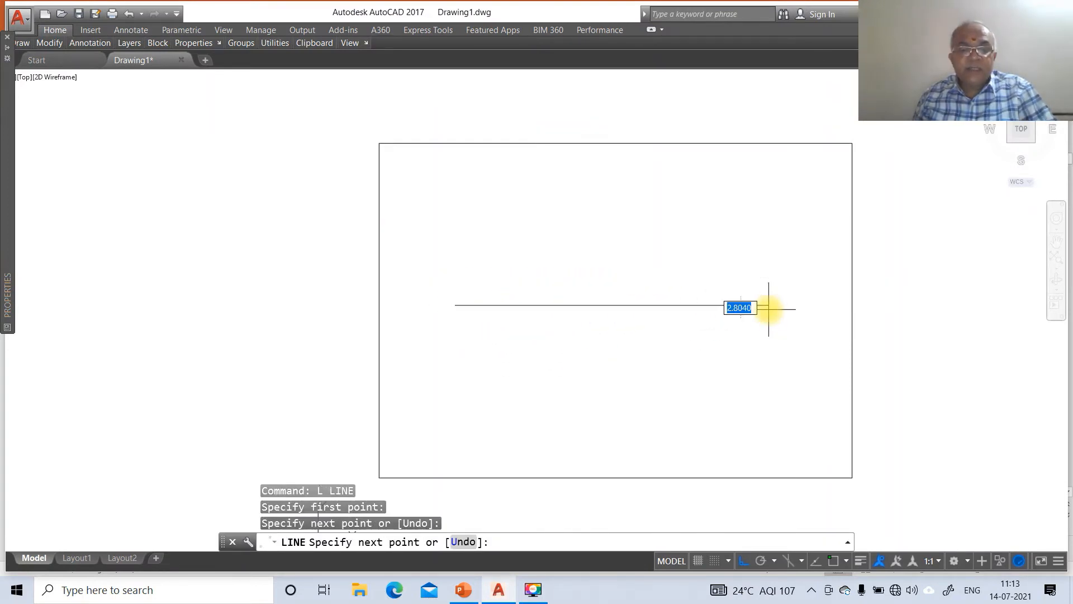
click(768, 308)
key(Return)
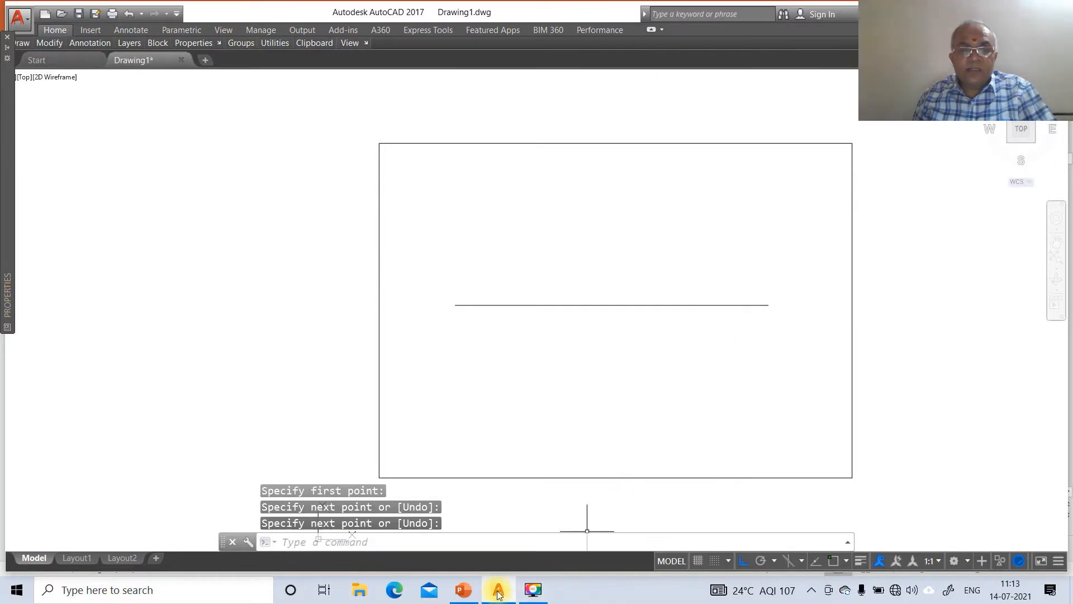
Step: Recheck the problem figure, then draw an 80 mm line at 30° from a nearest point on the XY line, continuing horizontally left from its end
click(462, 590)
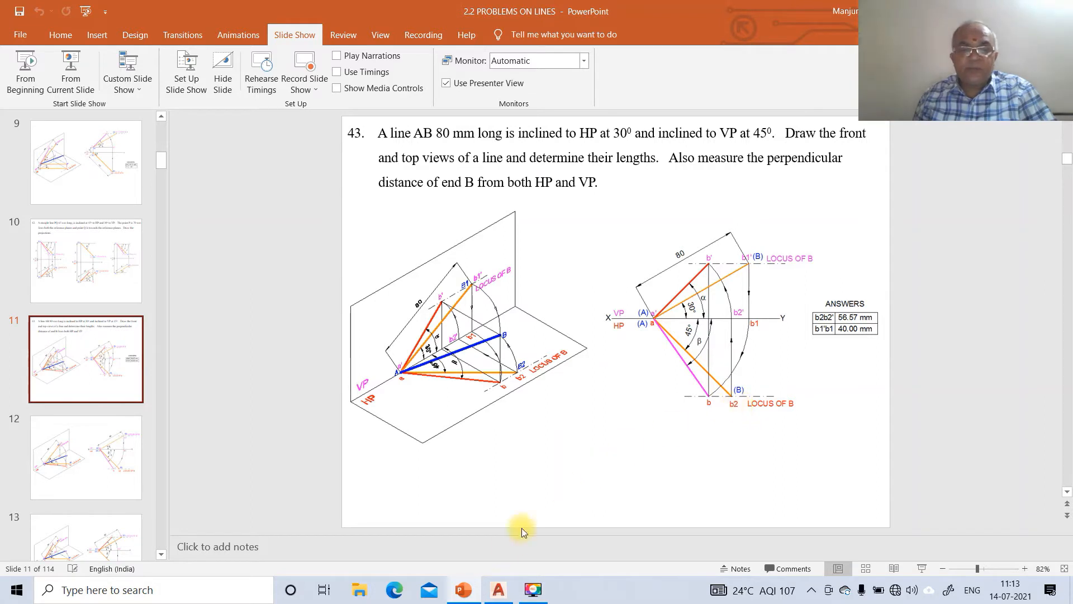
click(496, 591)
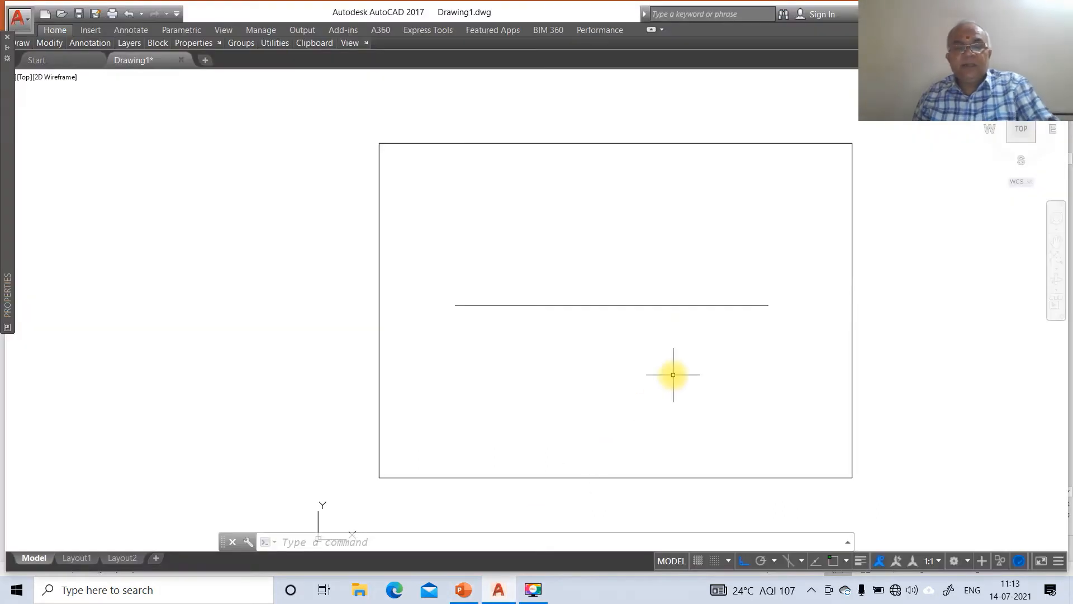
text(L)
key(Return)
text(NEA)
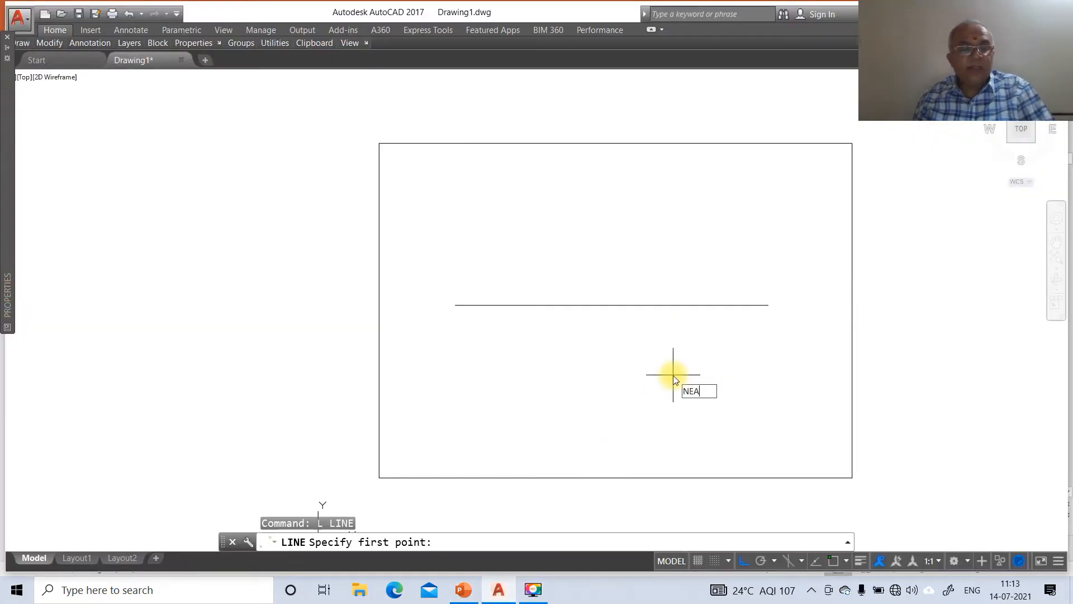
key(Return)
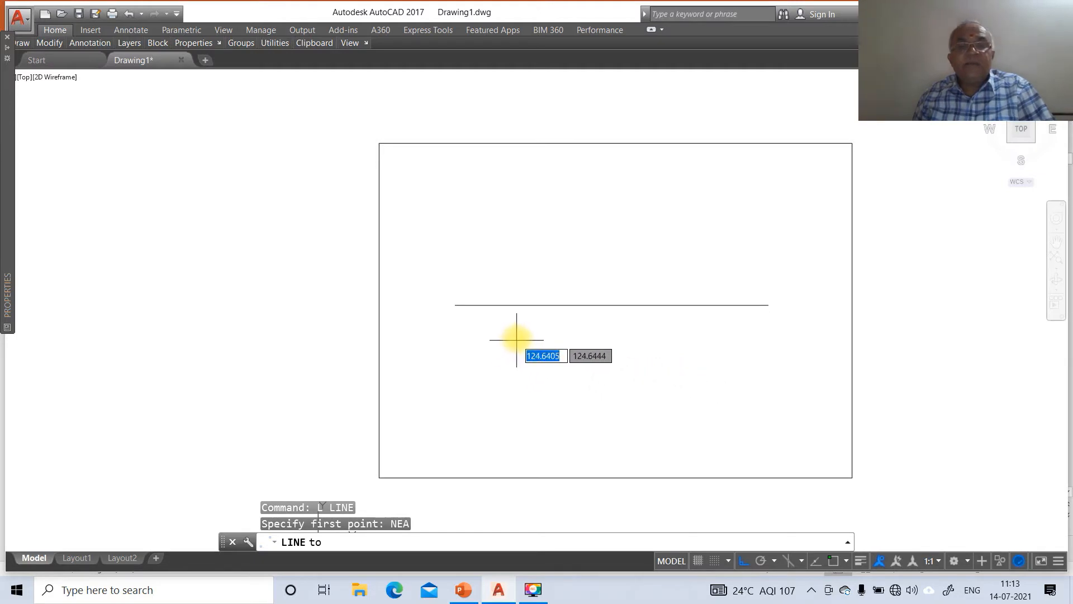
click(520, 304)
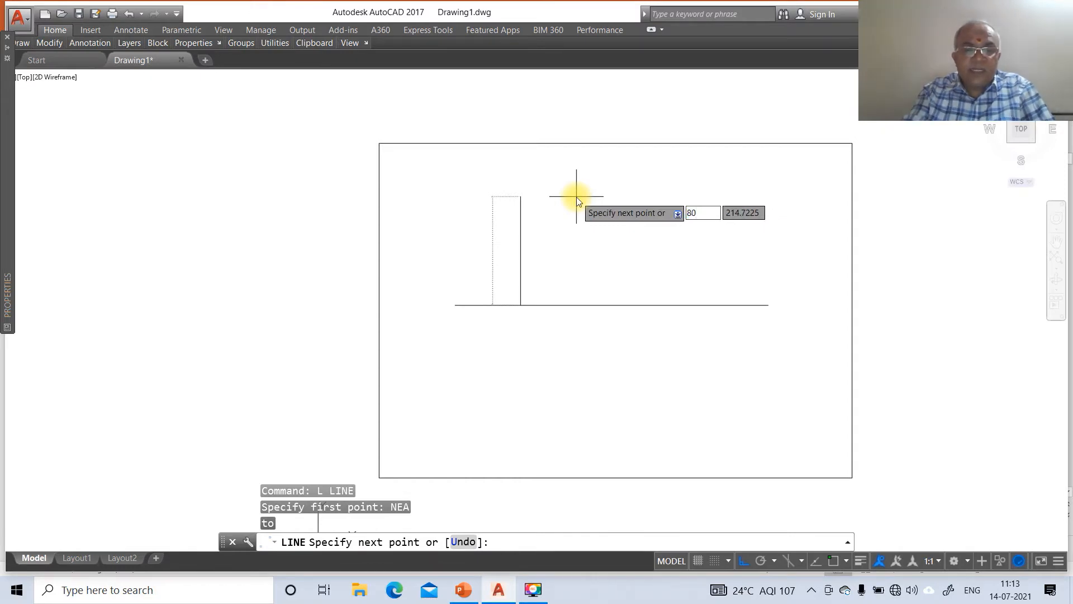
key(Tab)
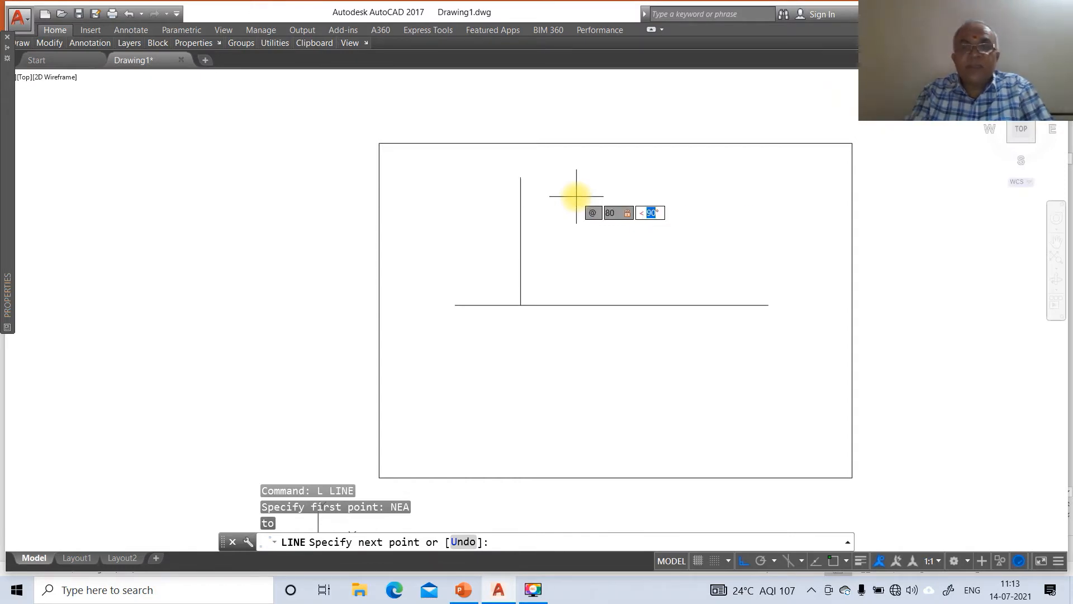
key(Return)
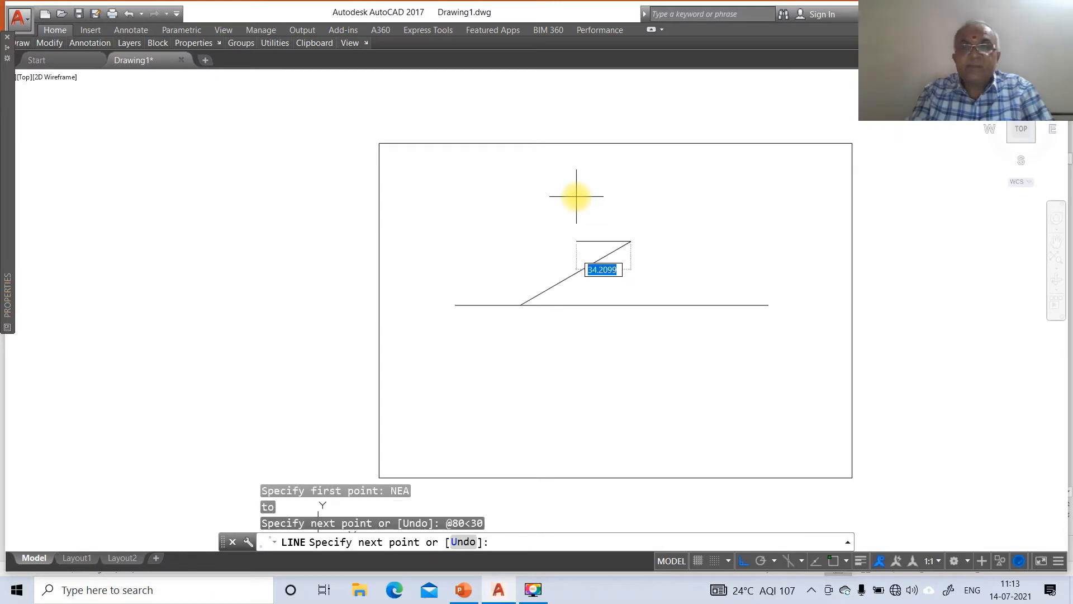
click(518, 242)
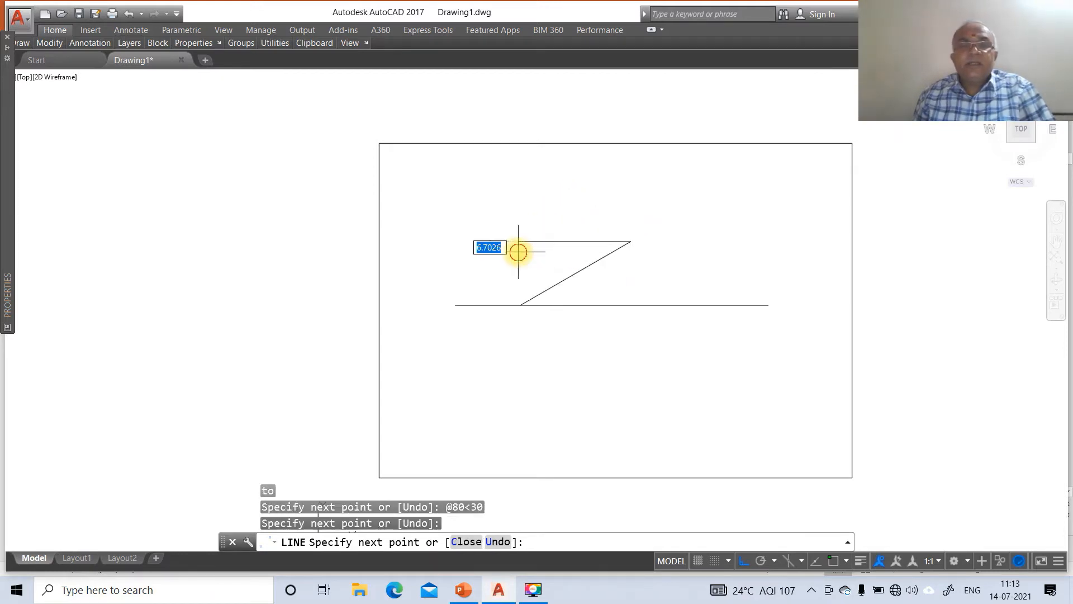
key(Return)
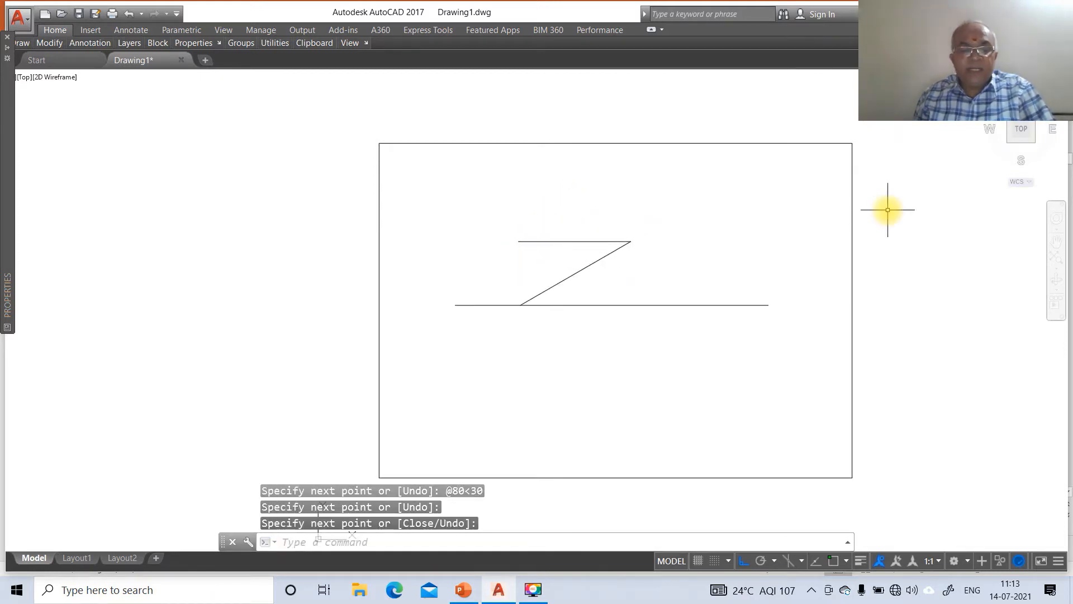
Step: From the same intersection on the XY line, draw an 80 mm line at -45° and continue it with a horizontal line to the left
key(Return)
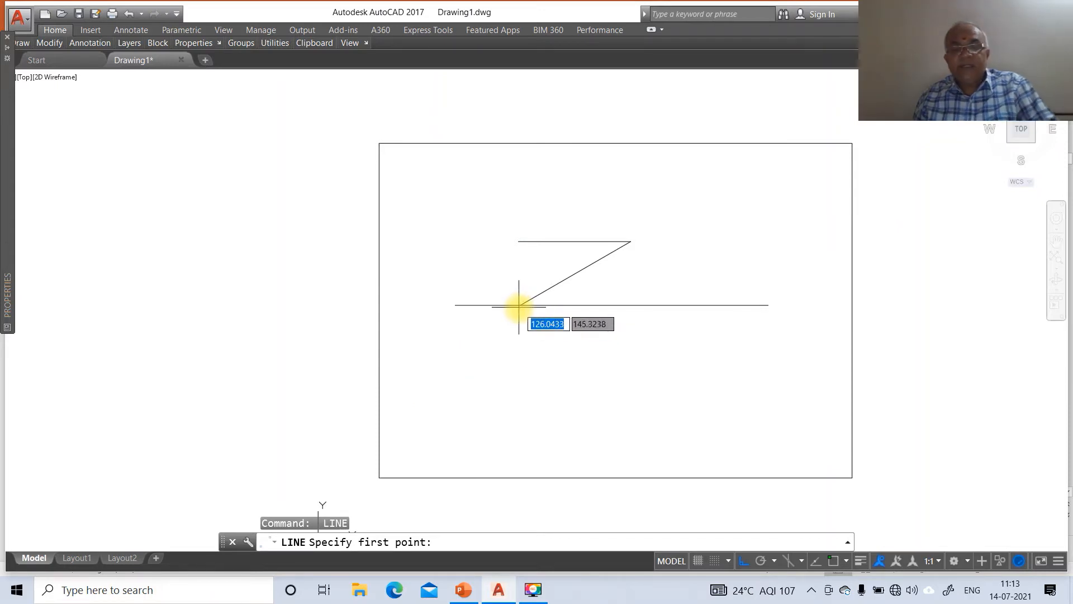
text(int)
key(Return)
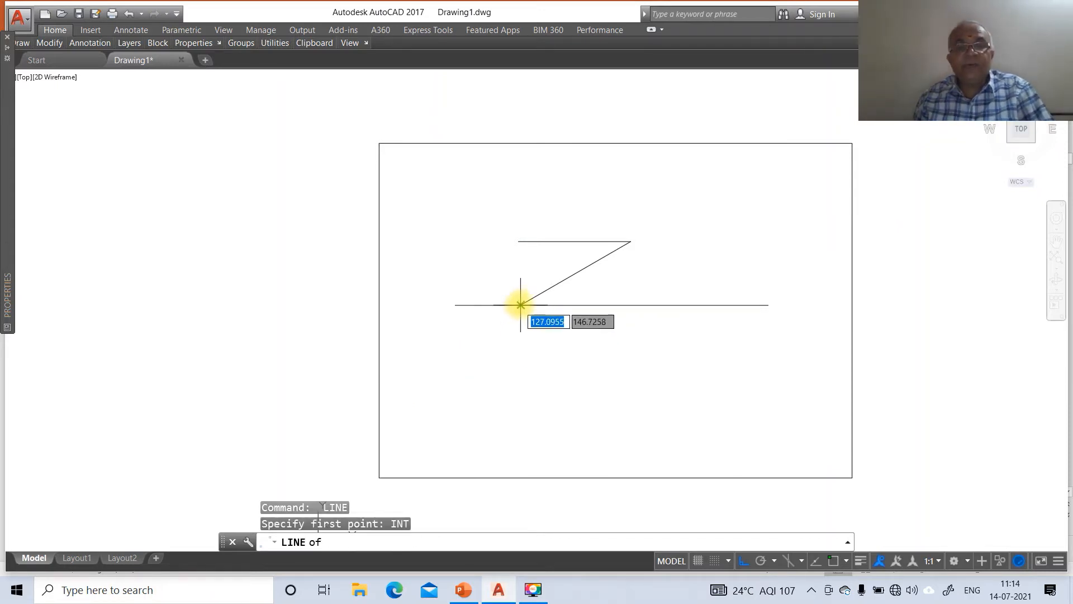
click(520, 305)
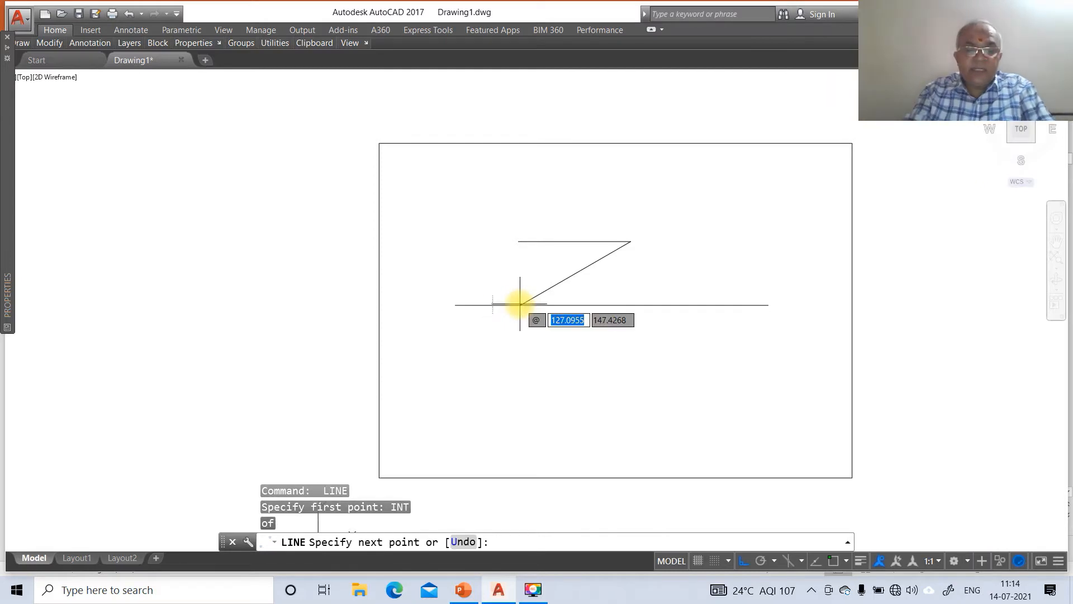
text(80)
key(Tab)
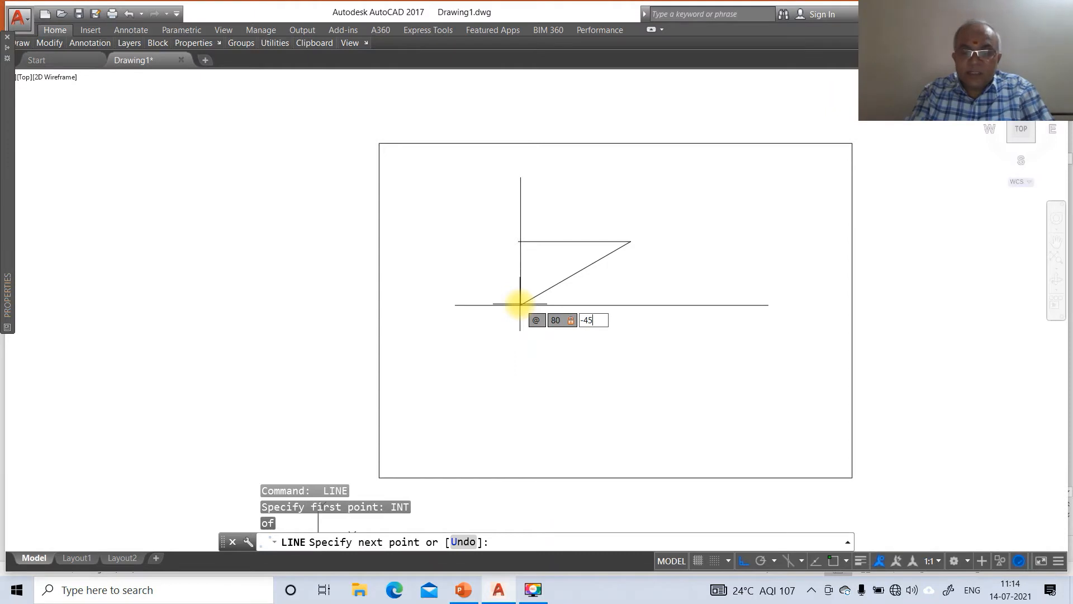
key(Return)
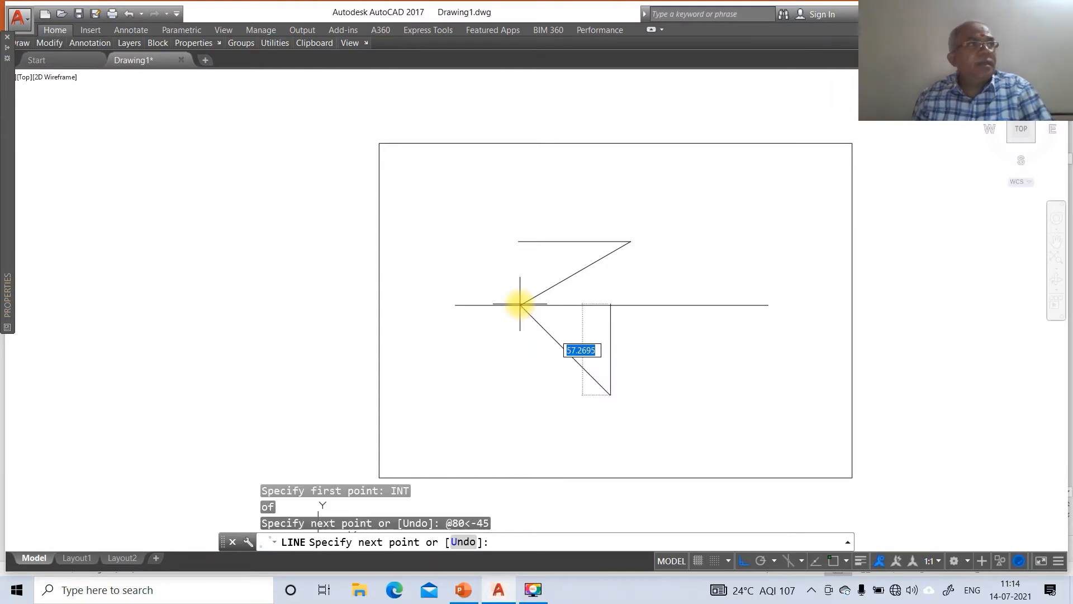
click(466, 393)
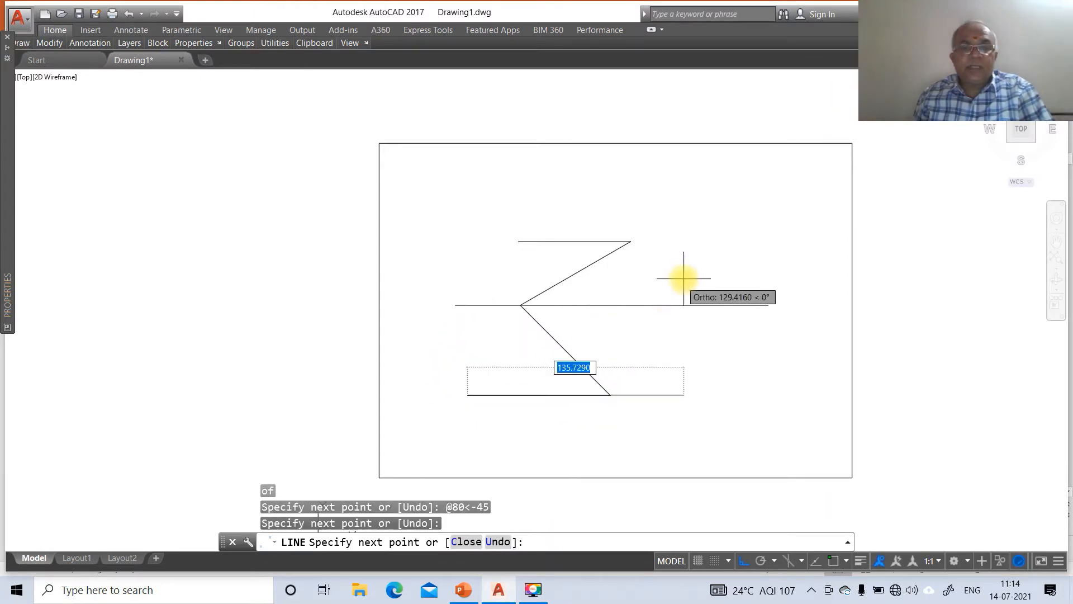
key(Return)
Step: Extend the upper and lower horizontal locus lines to the right edge of the sheet border
text(EX)
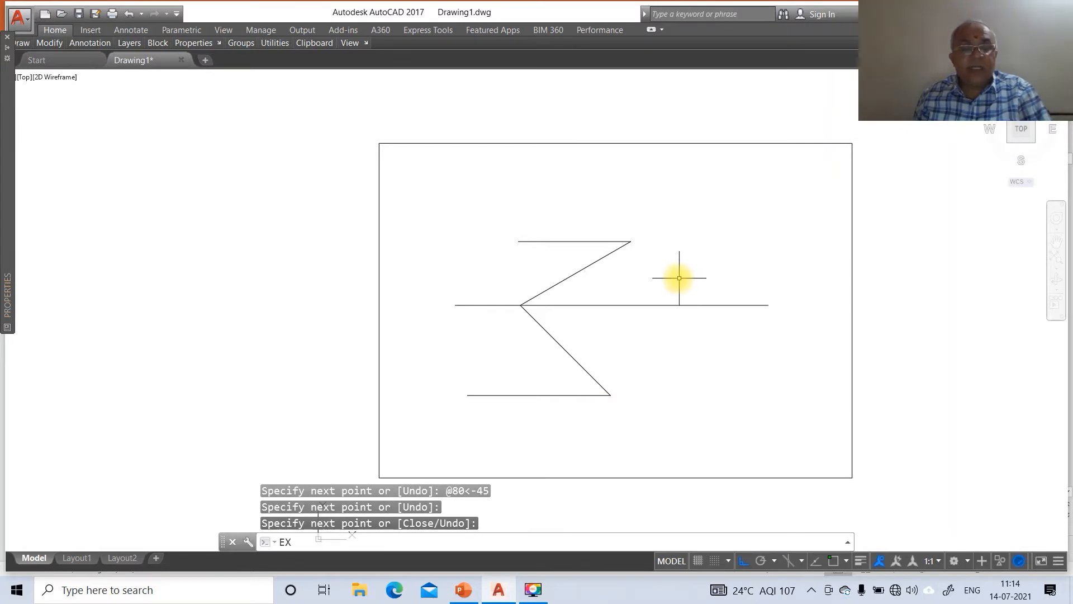
key(Return)
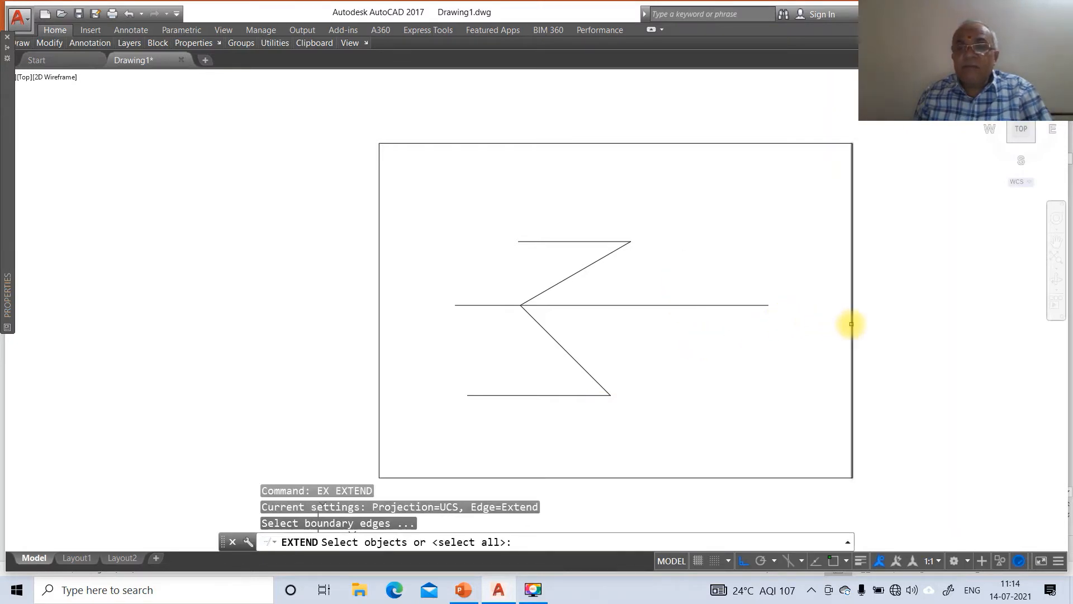
click(850, 322)
key(Return)
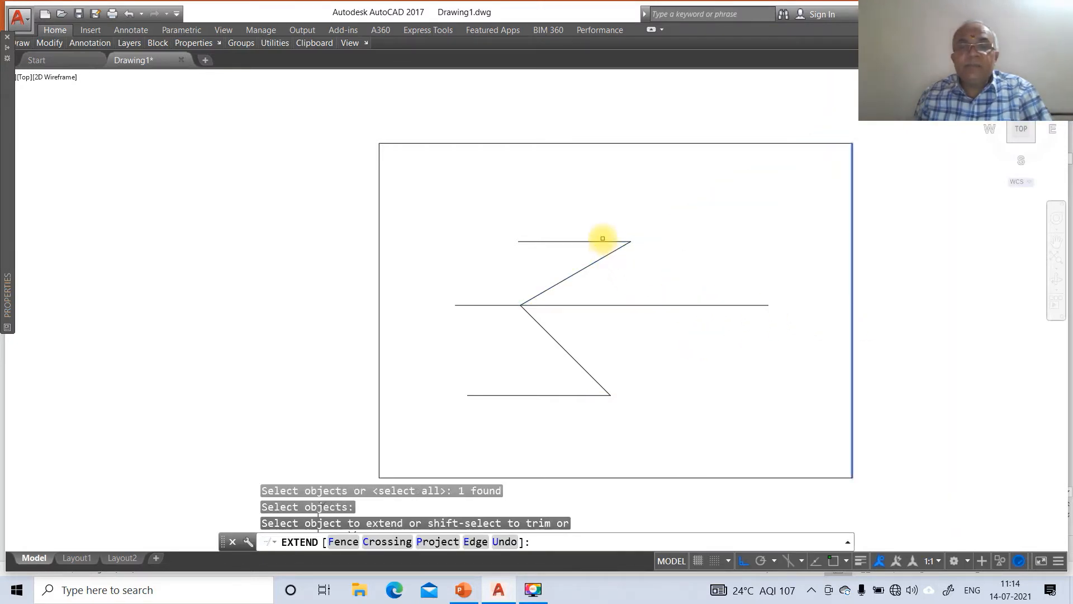
click(602, 239)
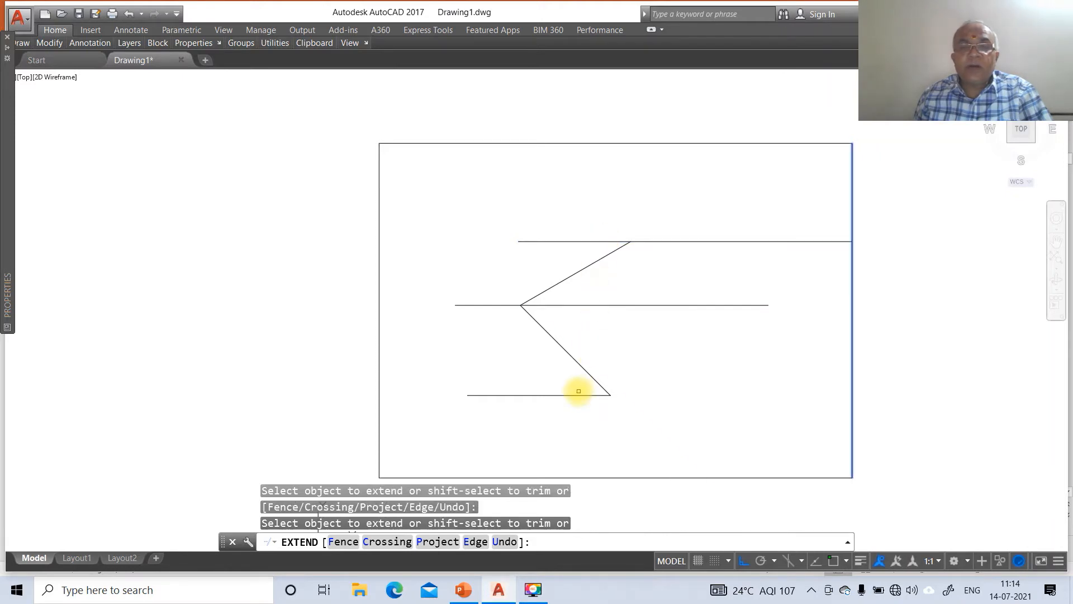
click(577, 395)
key(Return)
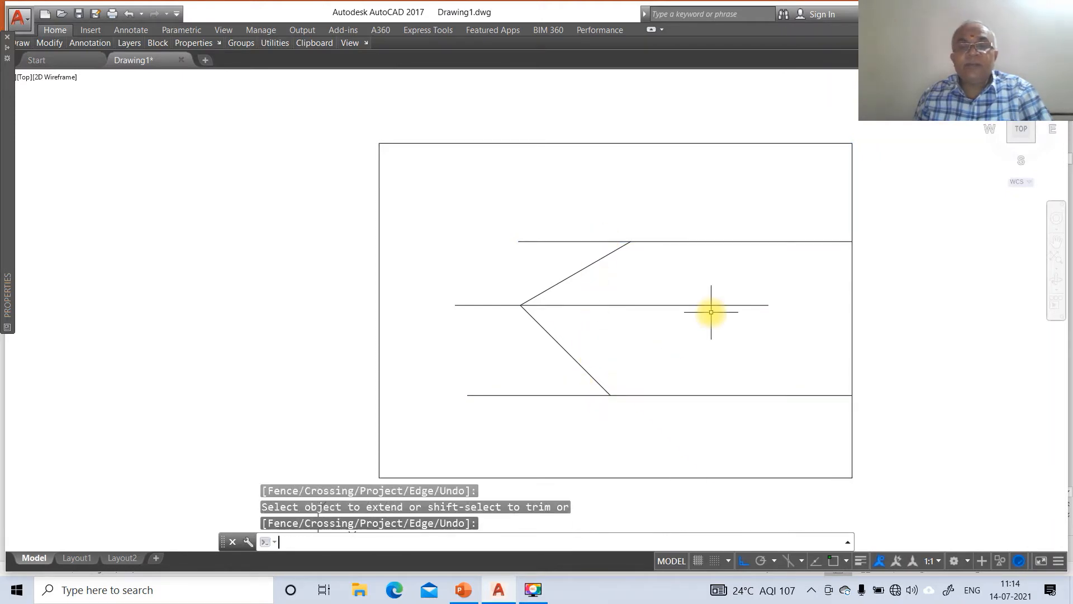
Step: Draw a perpendicular line from the upper end of the 30° line down to the XY line
text(L)
key(Return)
text(INT)
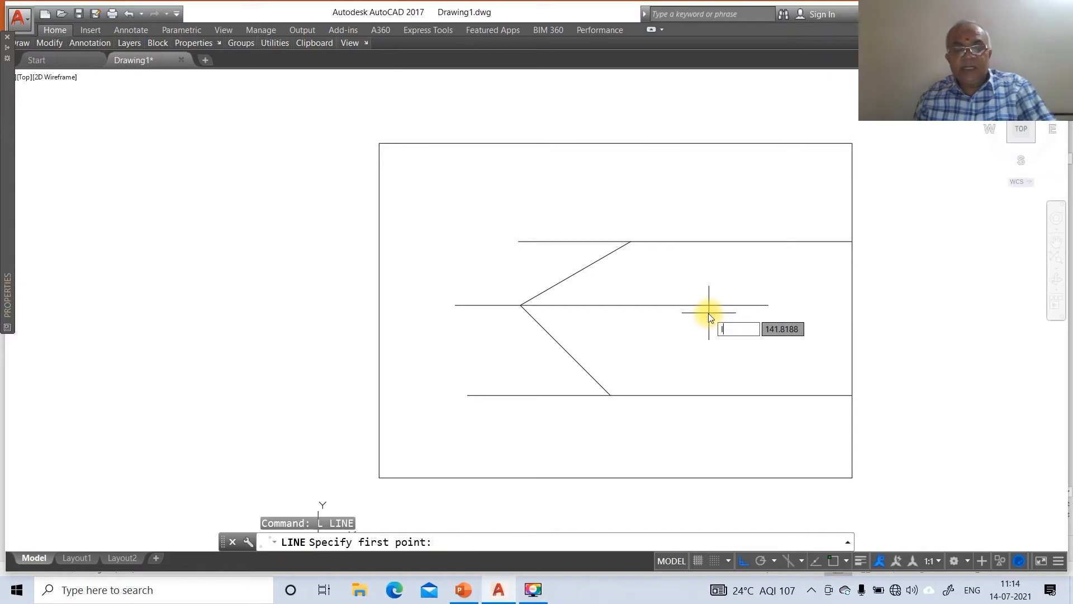
key(Return)
click(625, 237)
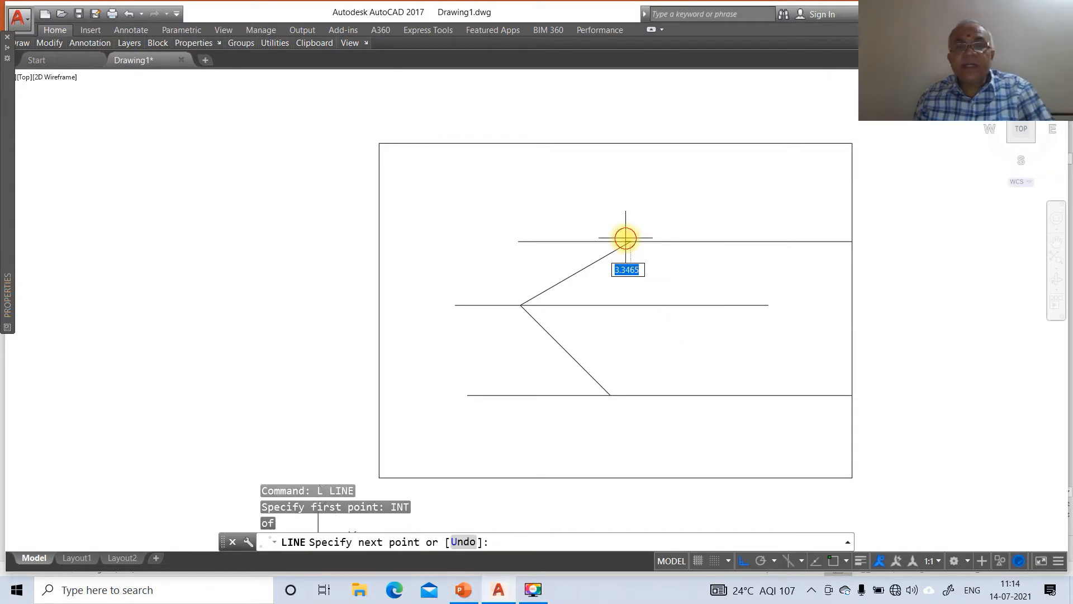
text(PER)
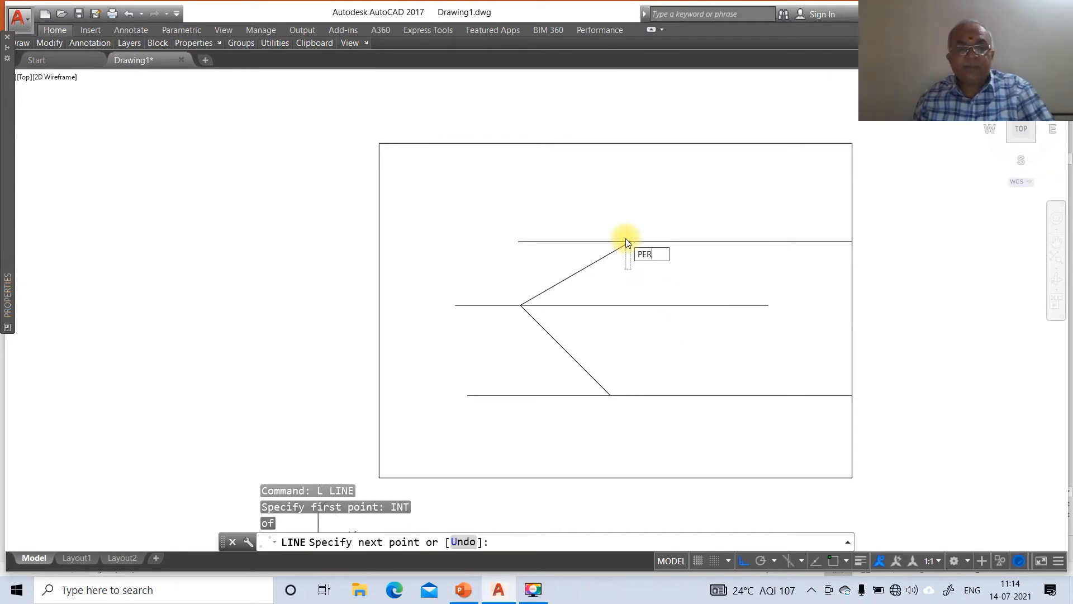
key(Return)
click(647, 309)
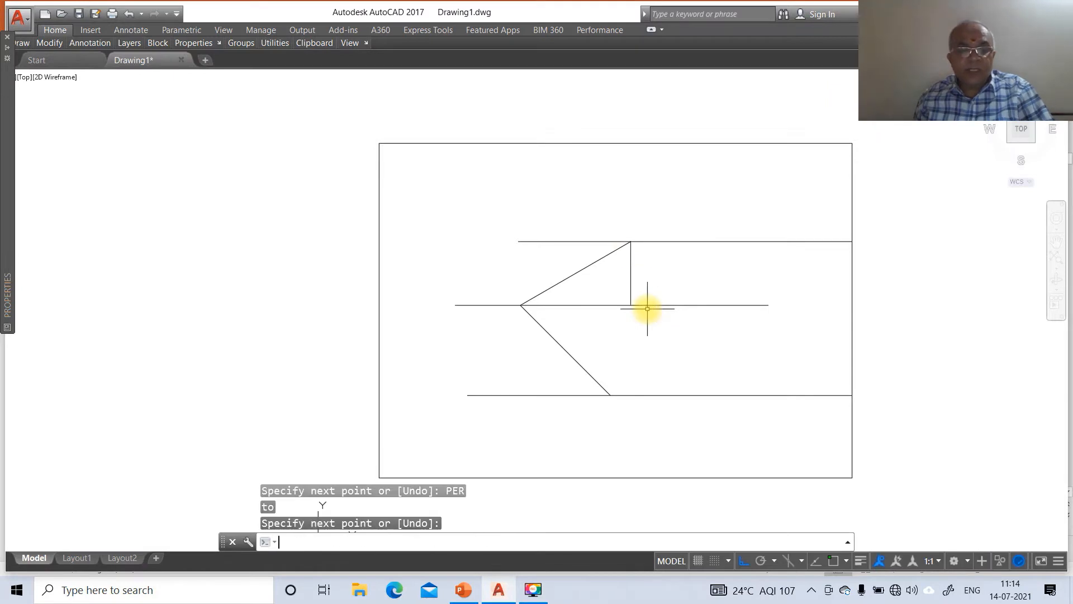
Step: Draw a circle centred where the inclined lines meet on XY, with its radius reaching the foot of the vertical projector
key(Return)
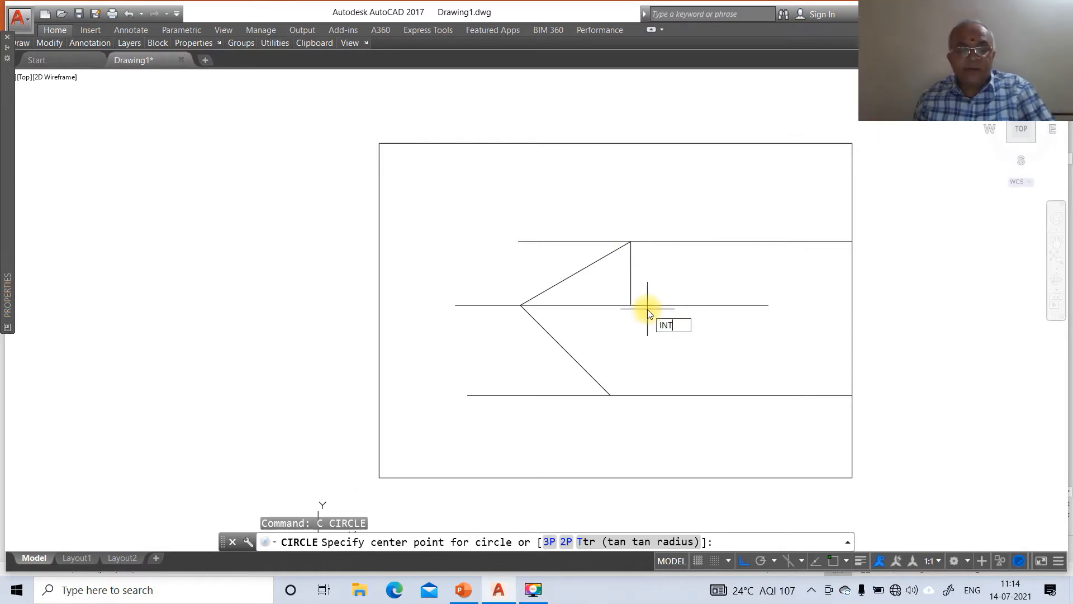
key(Return)
click(527, 308)
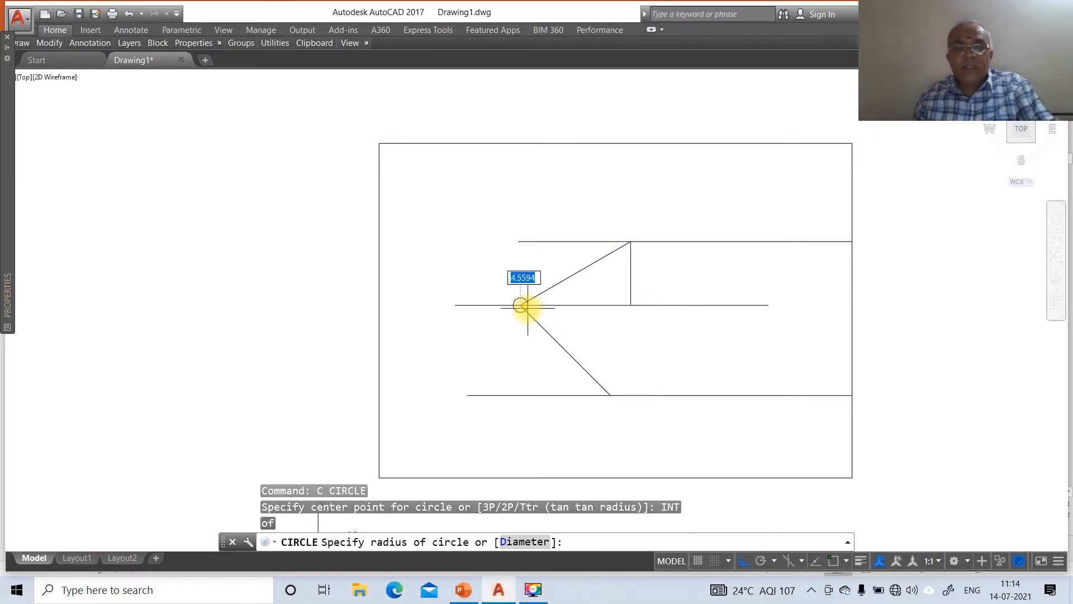
text(INT)
key(Return)
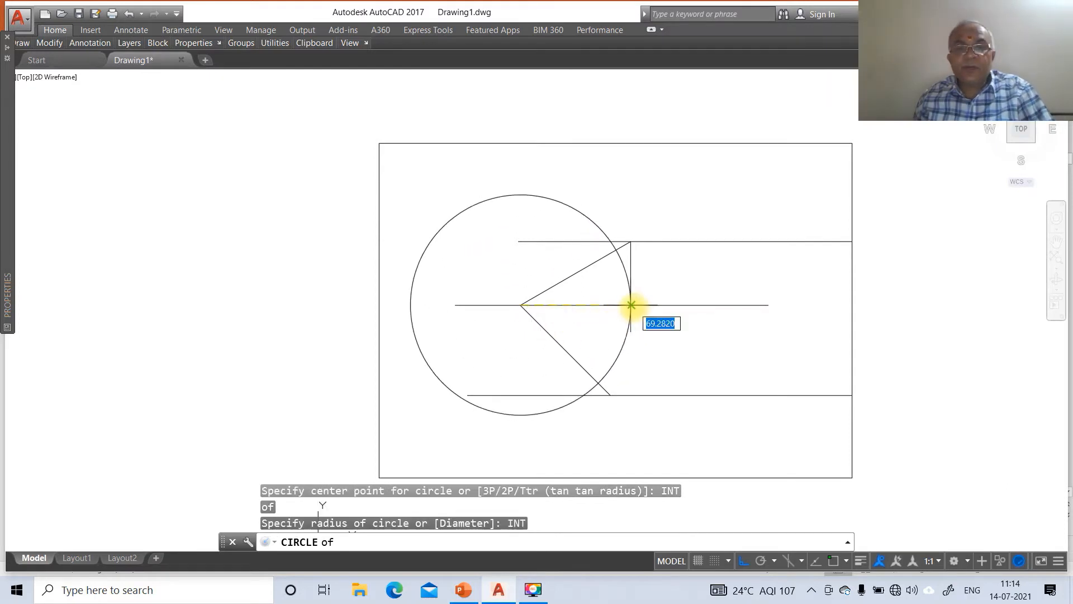
click(631, 306)
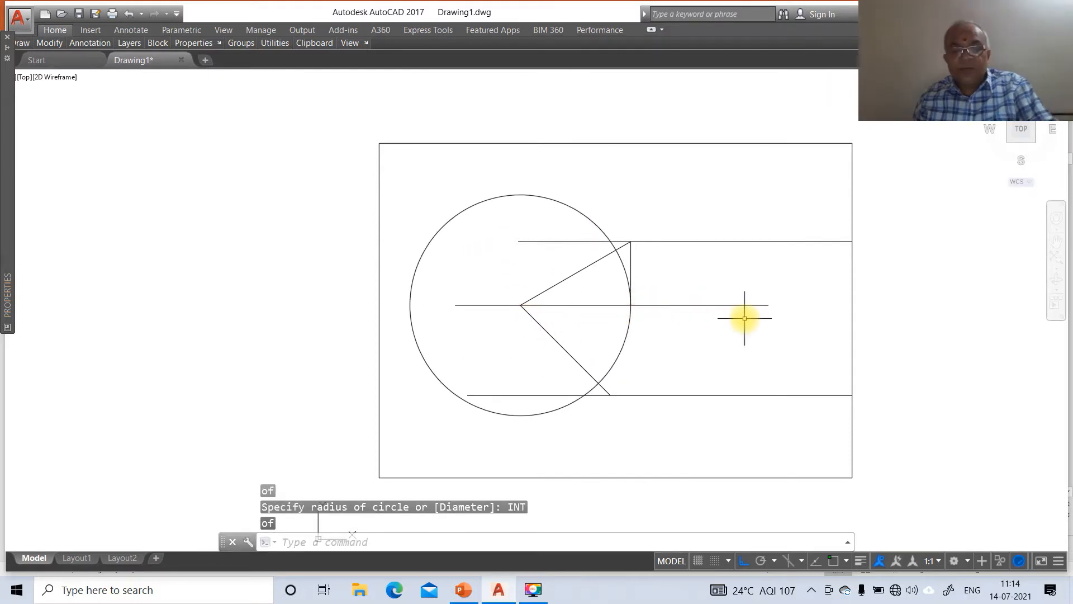
Step: Draw a line from the right-hand intersection of the circle and the lower locus line to the point where the inclined lines meet on XY
text(l)
key(Return)
text(INT)
key(Return)
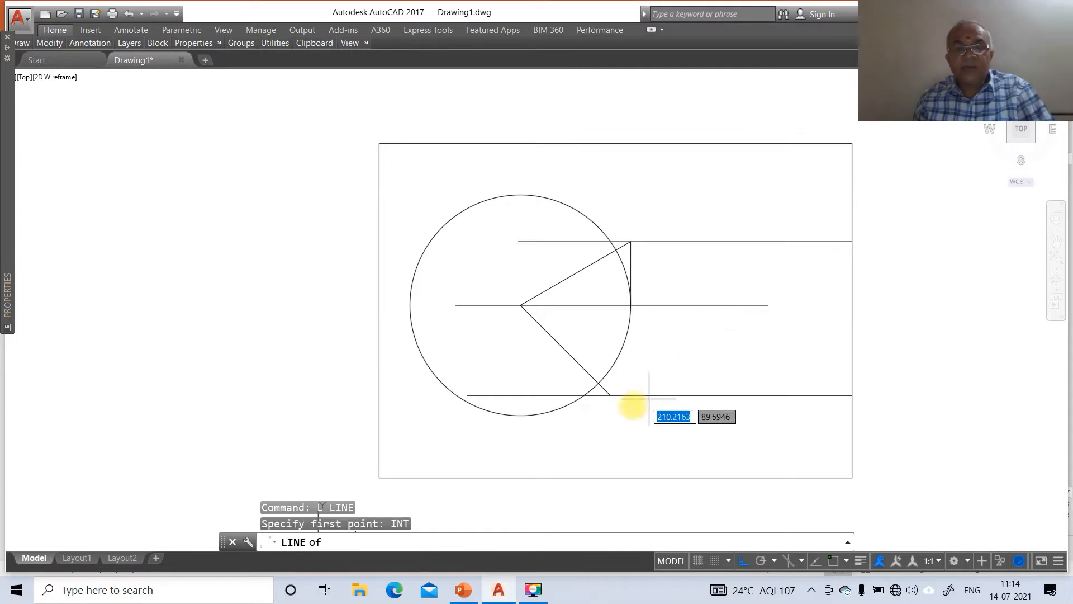
click(576, 393)
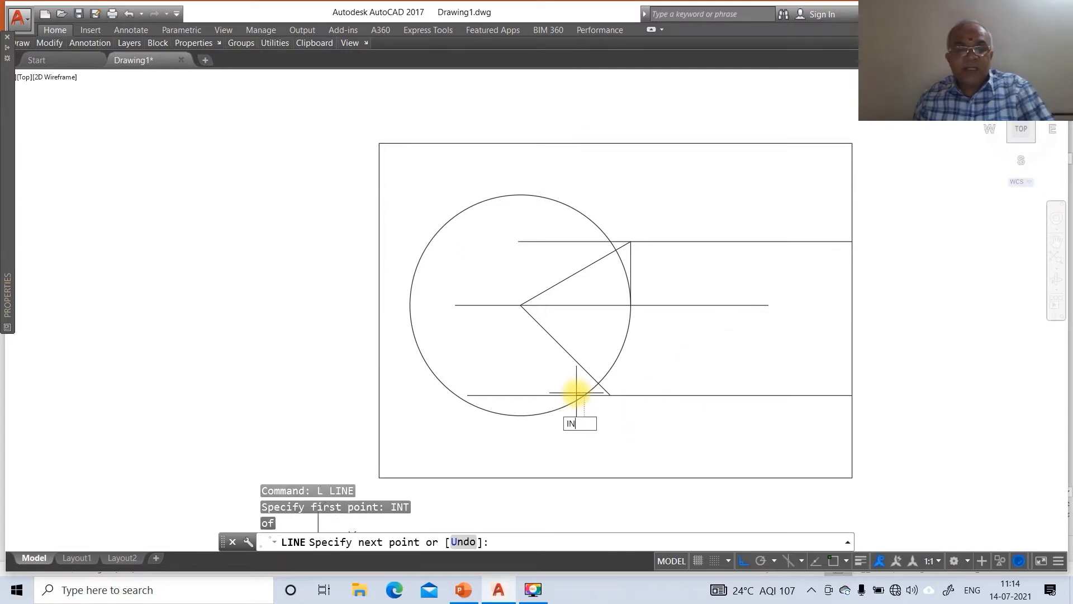
key(Return)
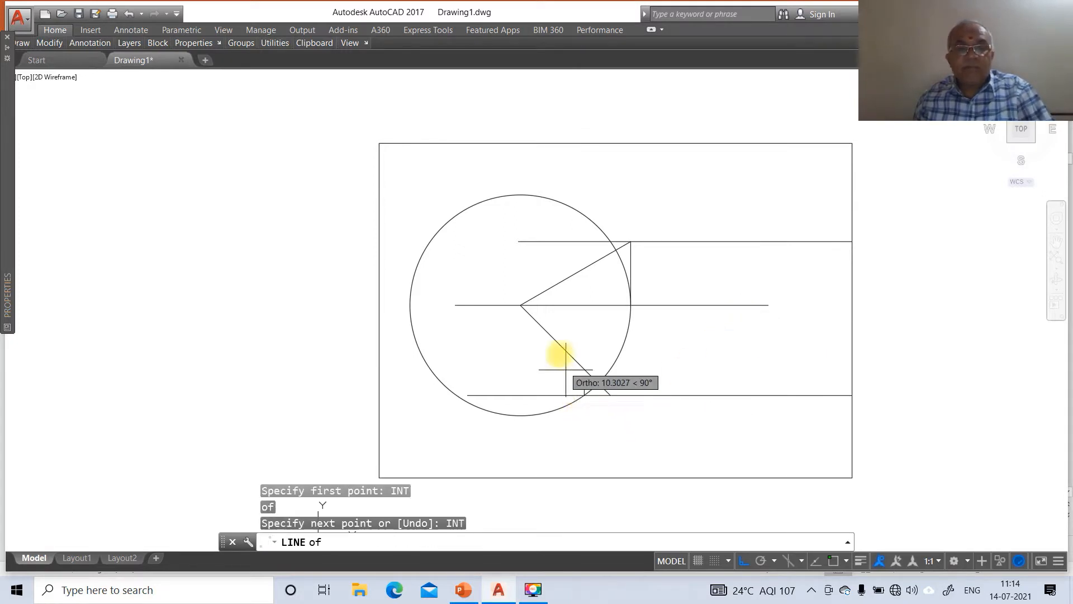
click(520, 305)
Step: Trim the circle against the XY line and the new top-view line, keeping the arc between the upper projector's foot and the lower locus line
text(TR)
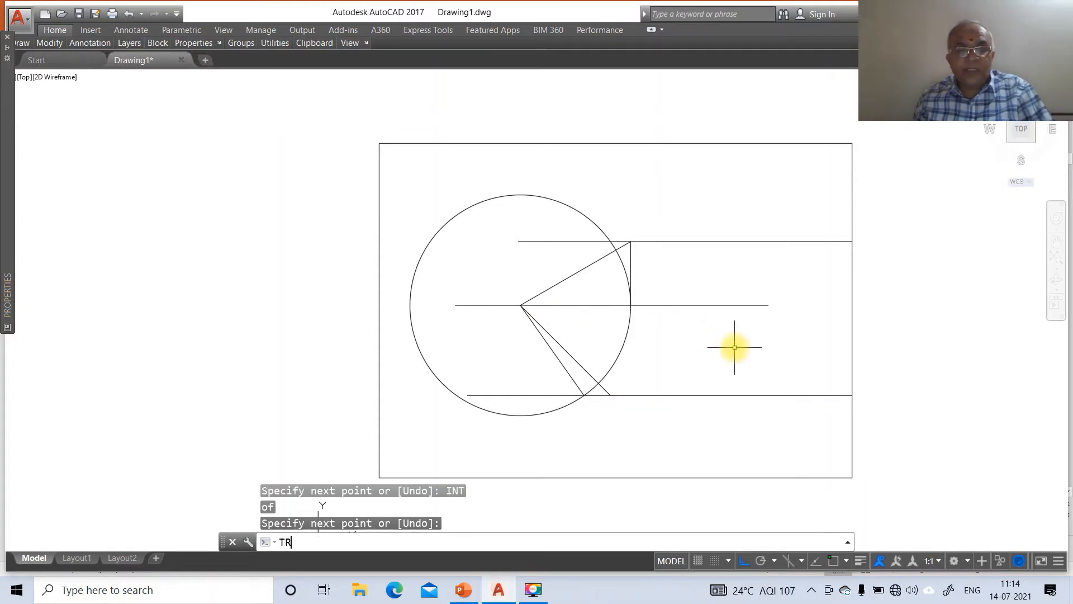
key(Return)
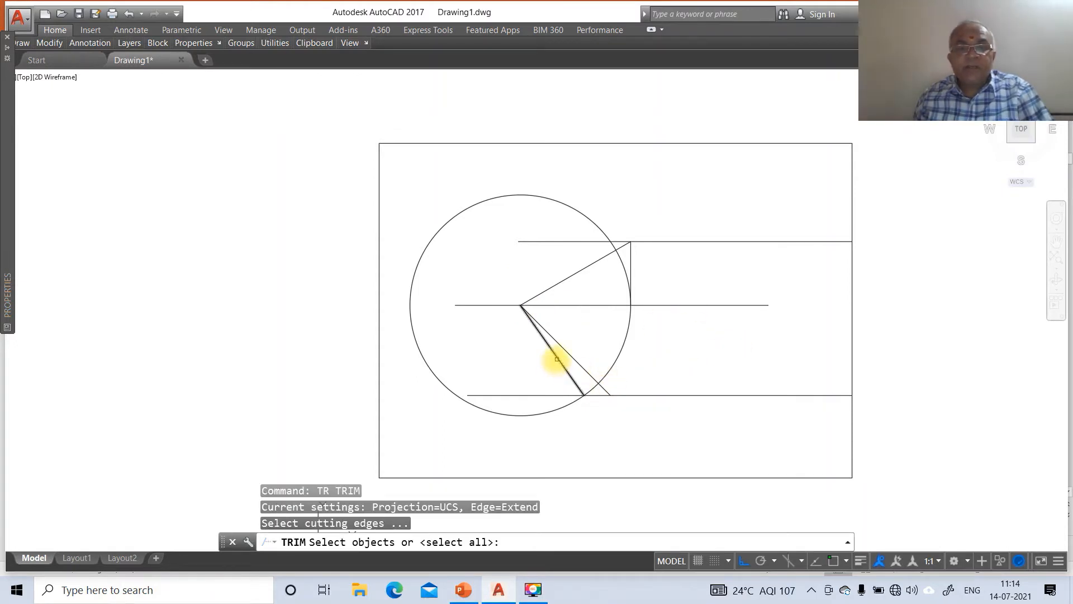
click(557, 359)
click(581, 303)
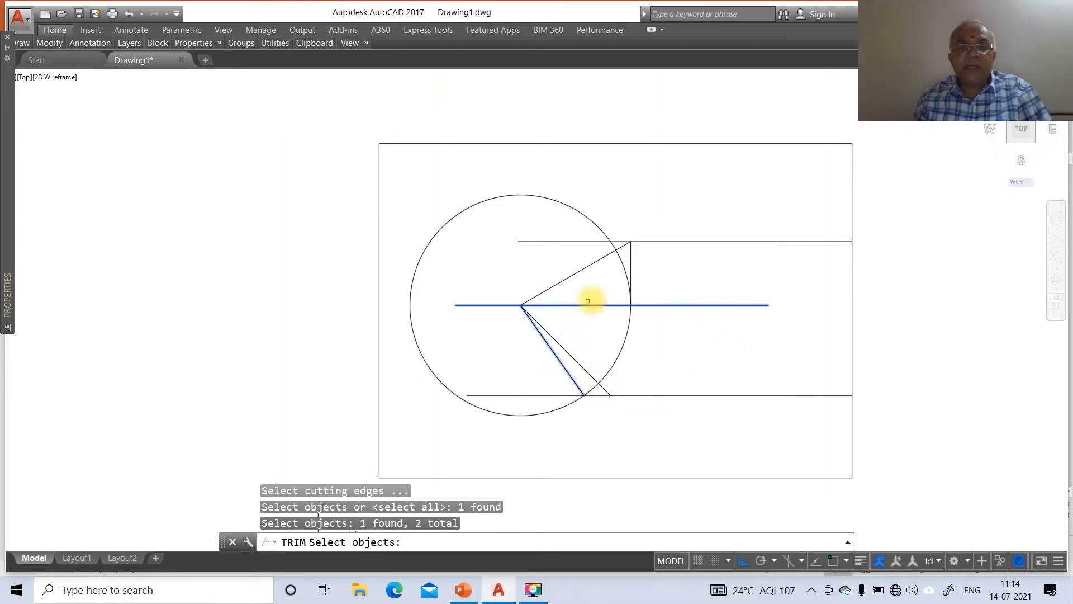
key(Return)
click(622, 269)
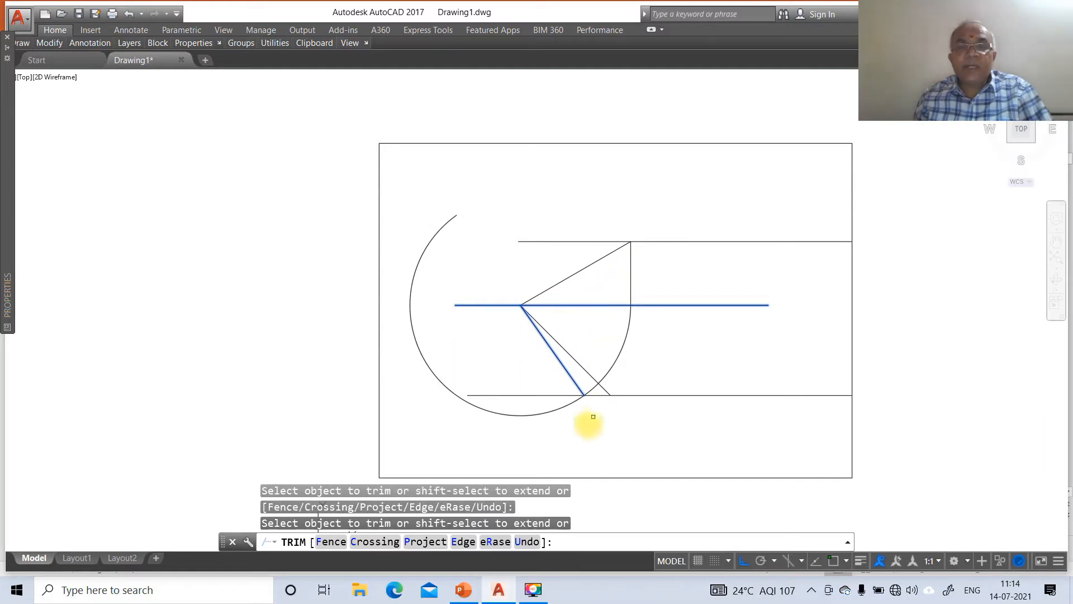
click(567, 404)
key(Return)
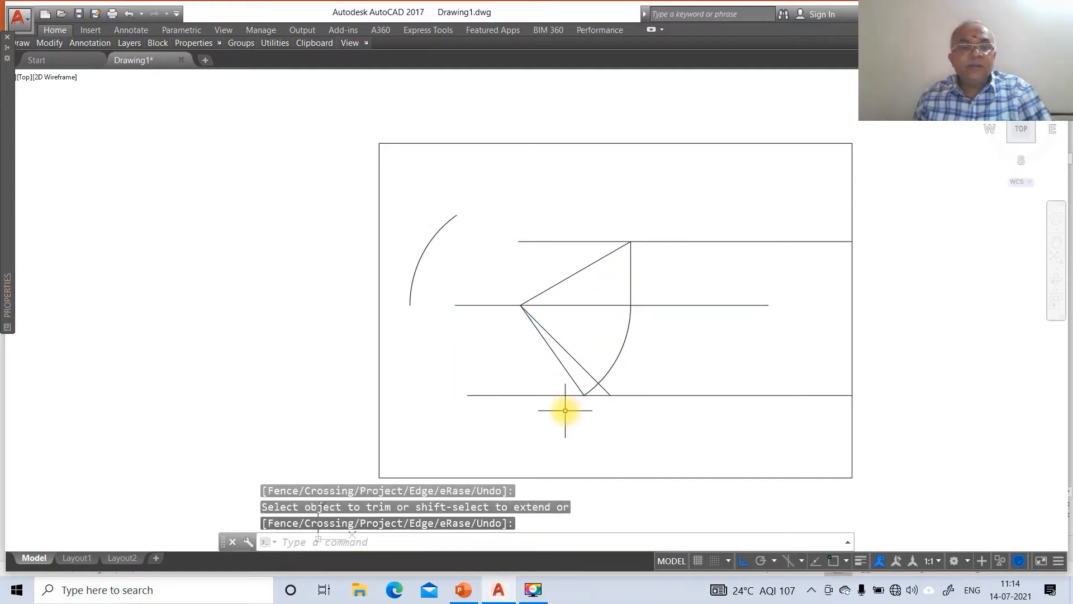
Step: Erase the leftover piece of the trimmed circle at the upper left of the construction
text(e)
key(Return)
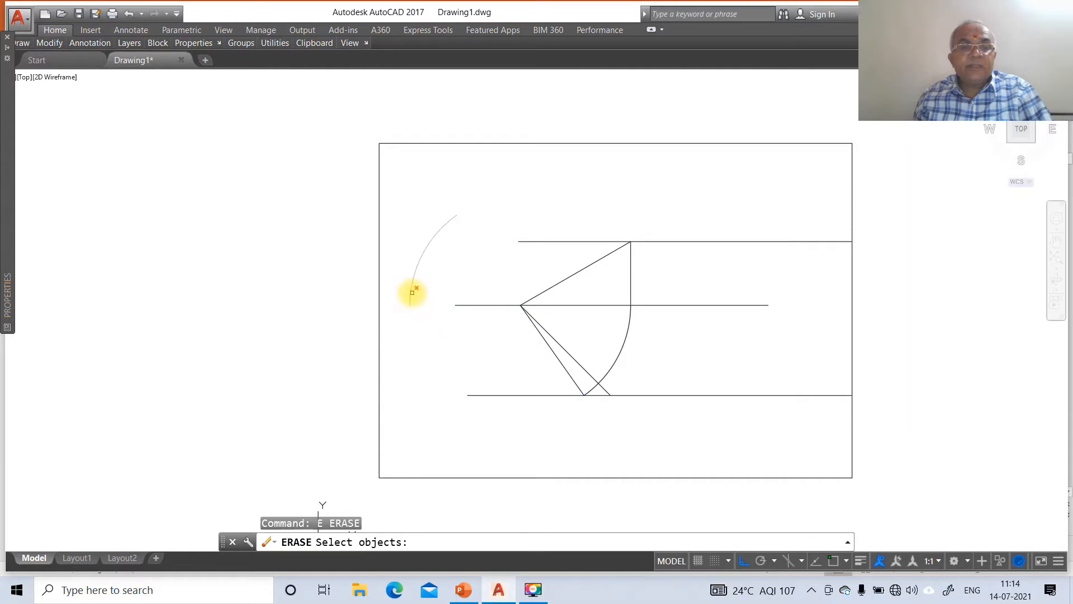
click(412, 291)
key(Return)
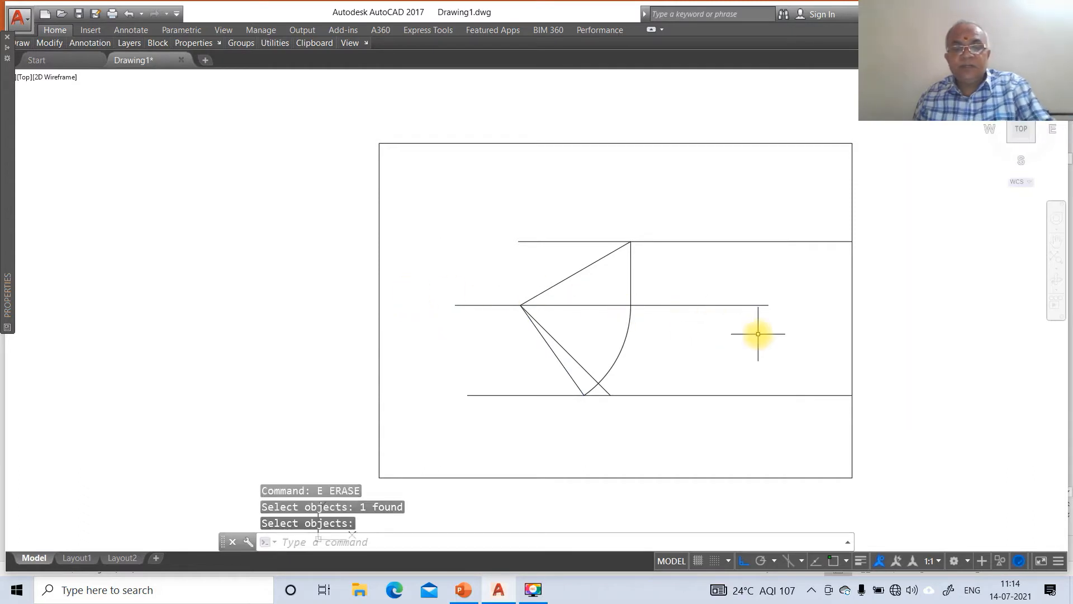
Step: Draw a perpendicular line from the lower end of the 45° line up to the XY line
text(l)
key(Return)
text(INT)
key(Return)
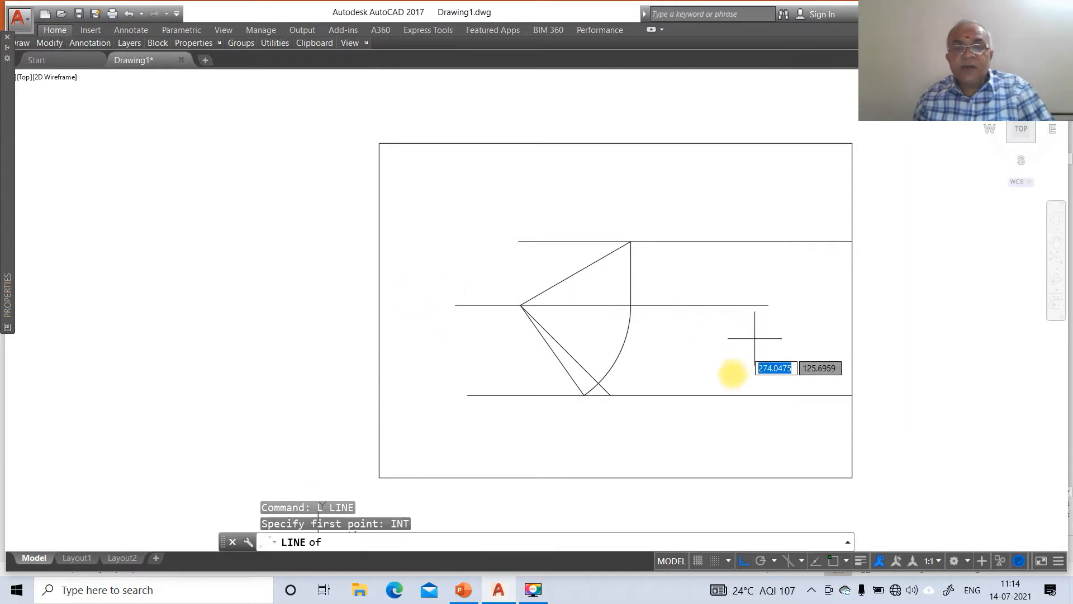
click(609, 395)
text(P)
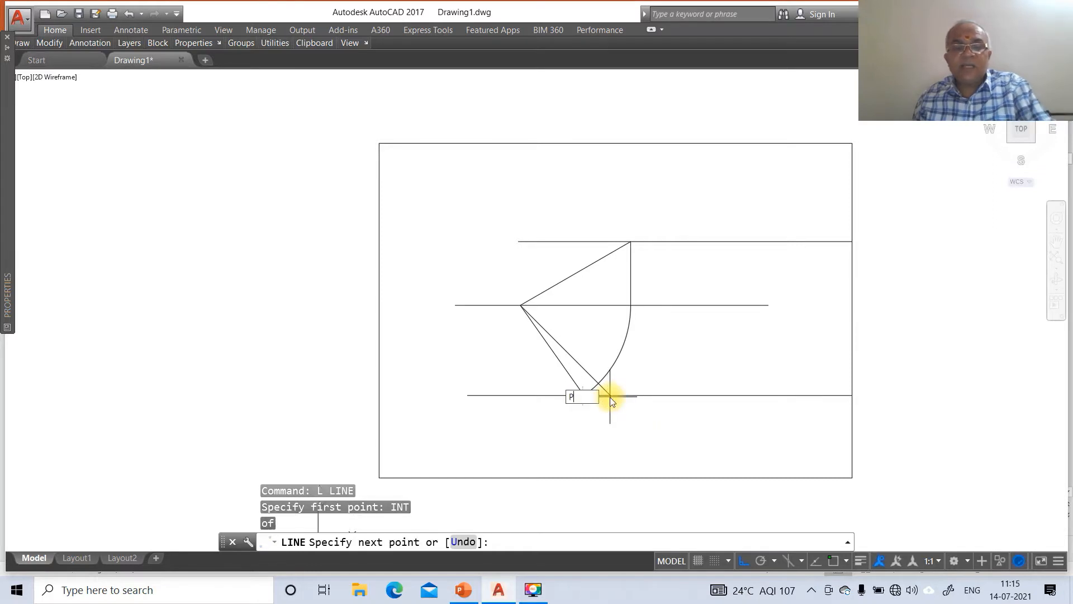
text(ER)
key(Return)
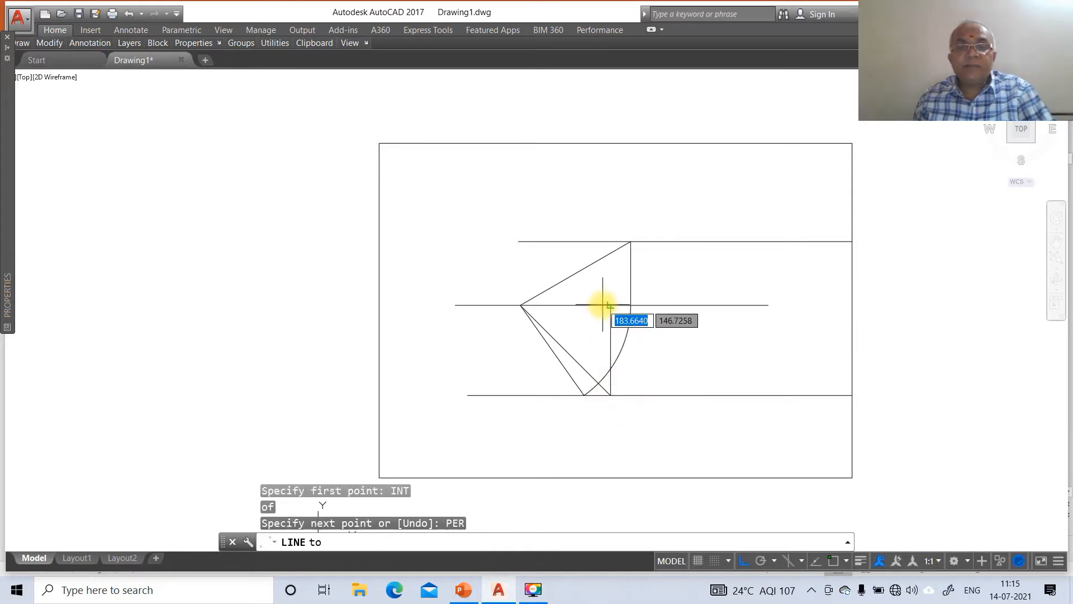
click(602, 304)
Step: Draw a circle centred where the inclined lines meet on XY, with its radius reaching the foot of the new lower projector
text(C)
key(Return)
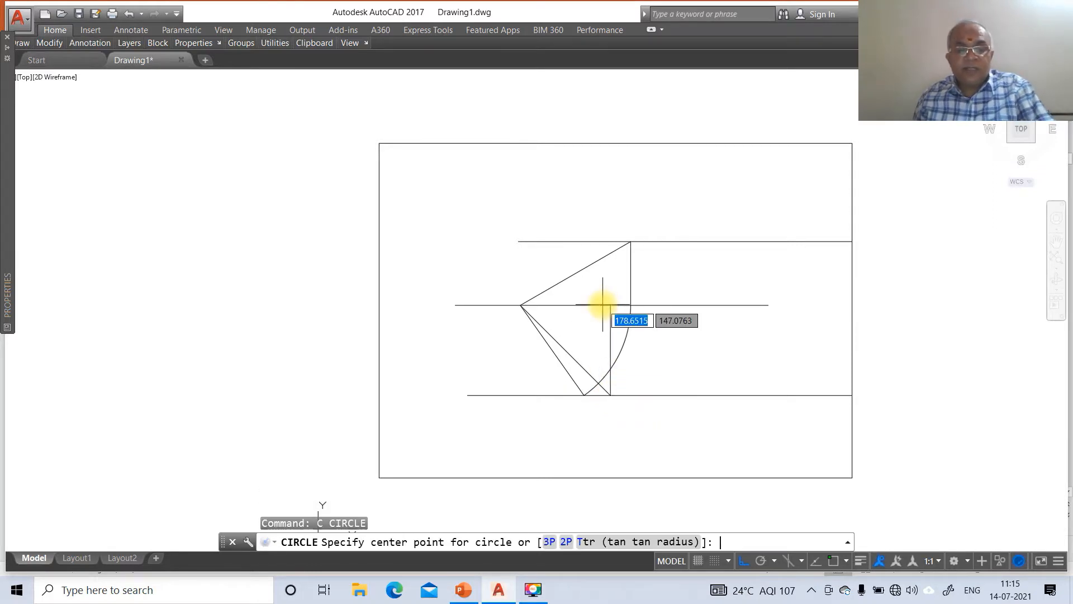
text(INT)
key(Return)
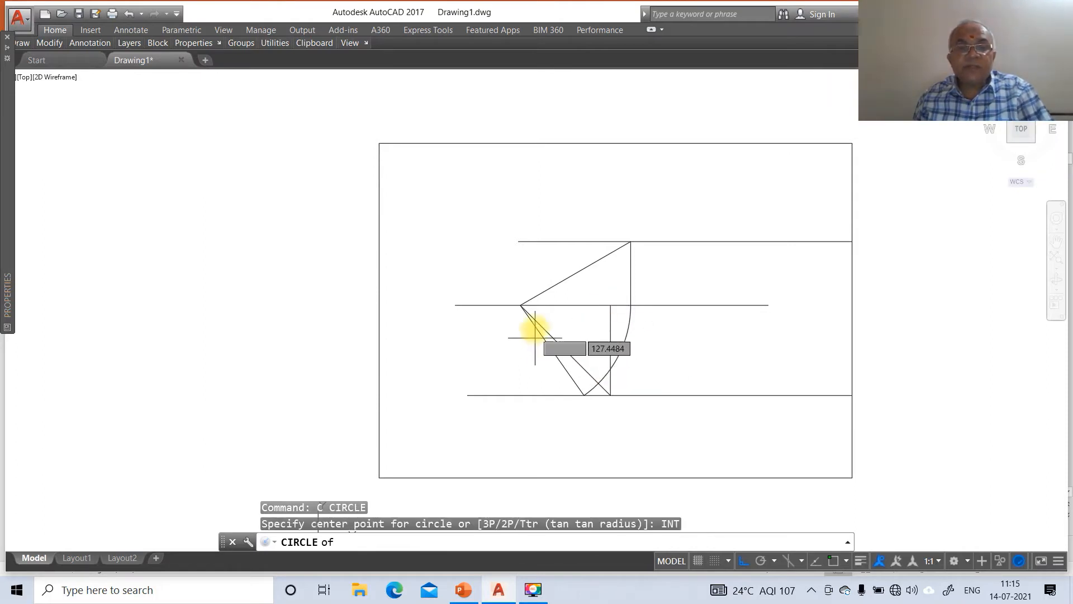
click(522, 307)
text(INT)
key(Return)
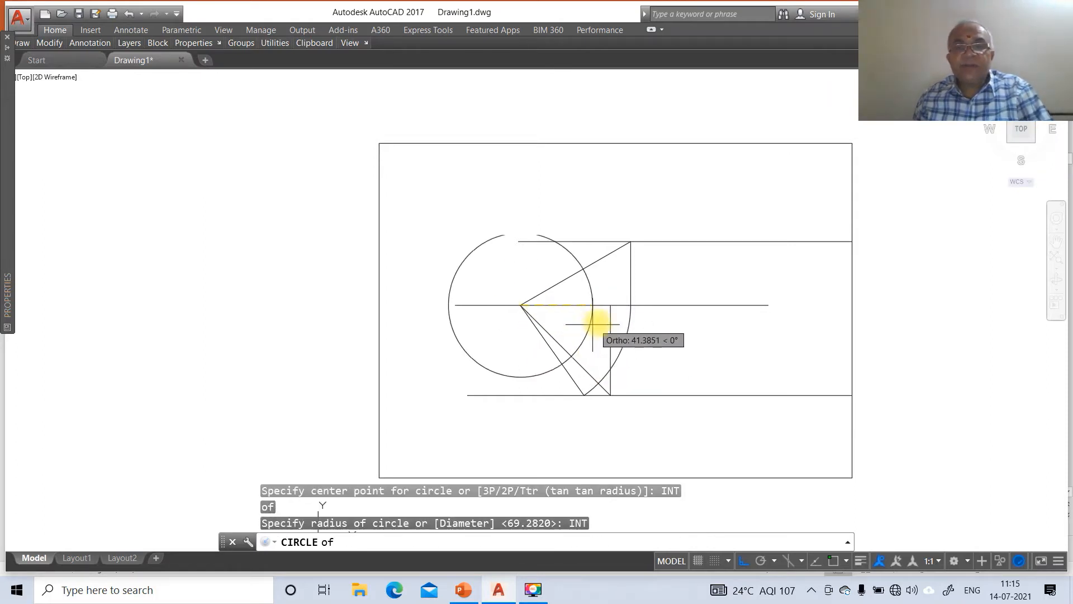
click(610, 306)
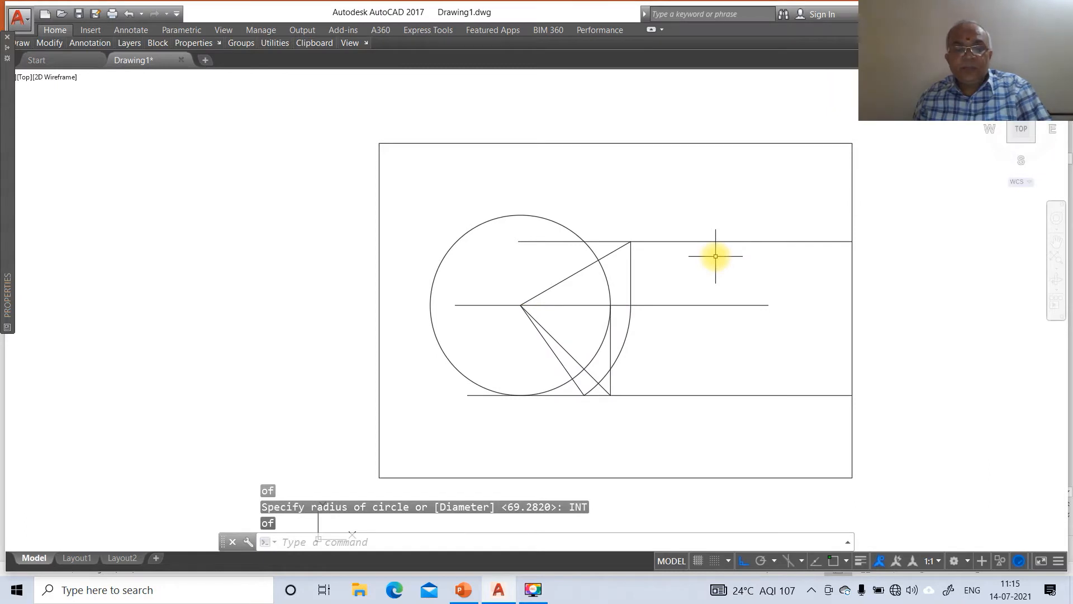
Step: Trim the circle above the upper locus line and below the XY line, using those two lines as cutting edges
text(TR)
key(Return)
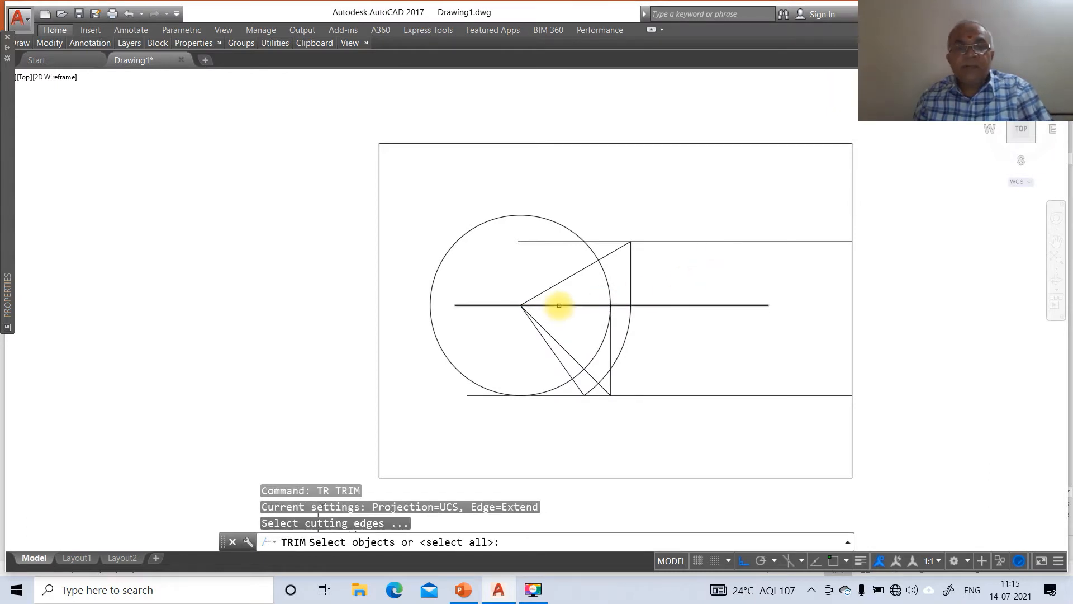
click(557, 305)
click(555, 242)
key(Return)
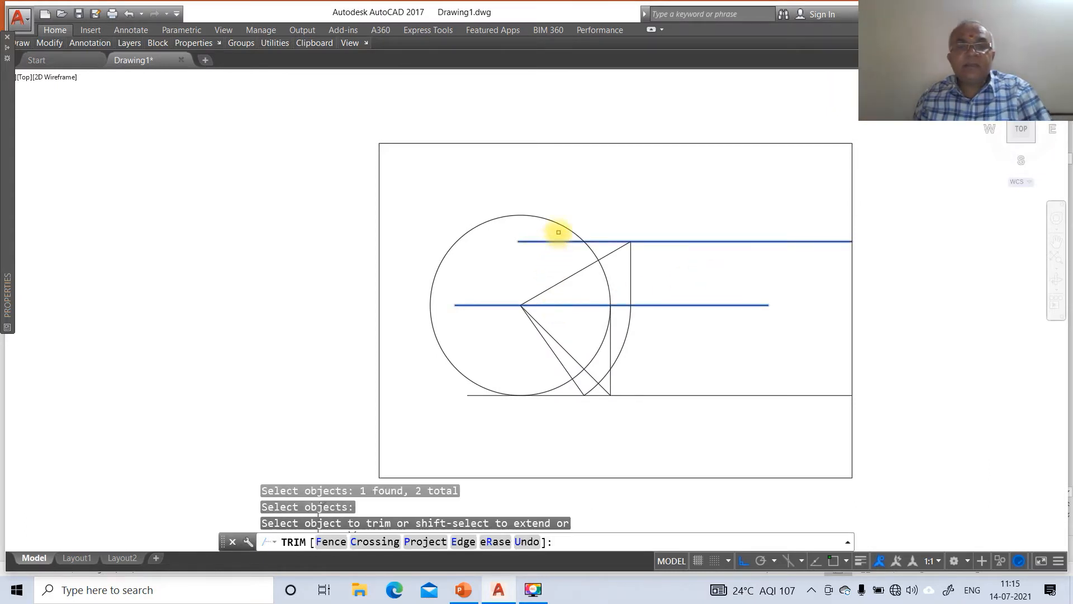
click(562, 224)
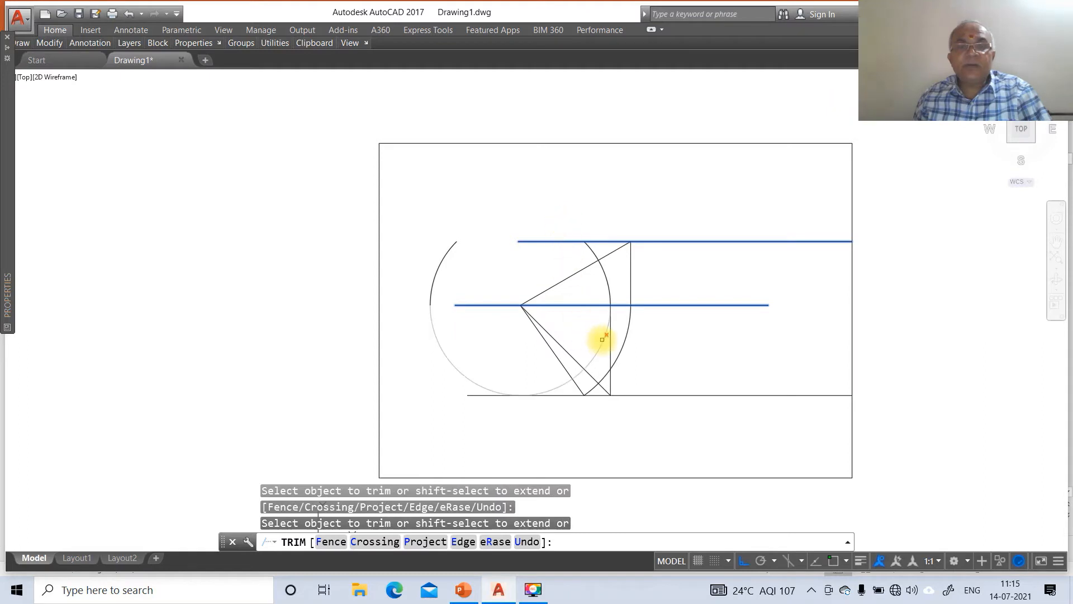
key(Return)
Step: Erase the stray arc left of the inclined lines that remains from the second circle
text(E)
key(Return)
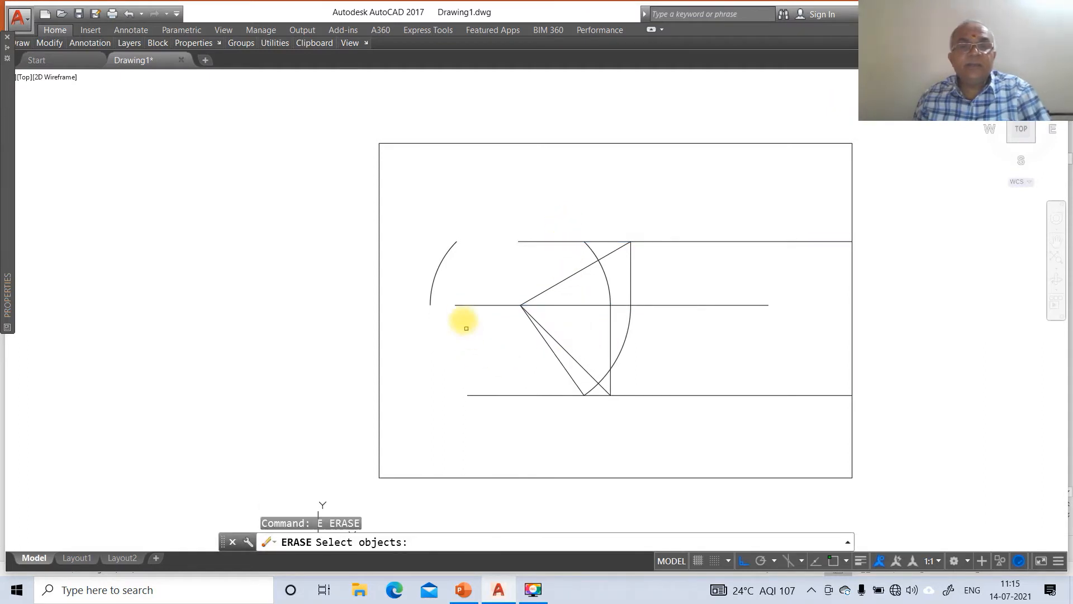
click(436, 273)
text(B)
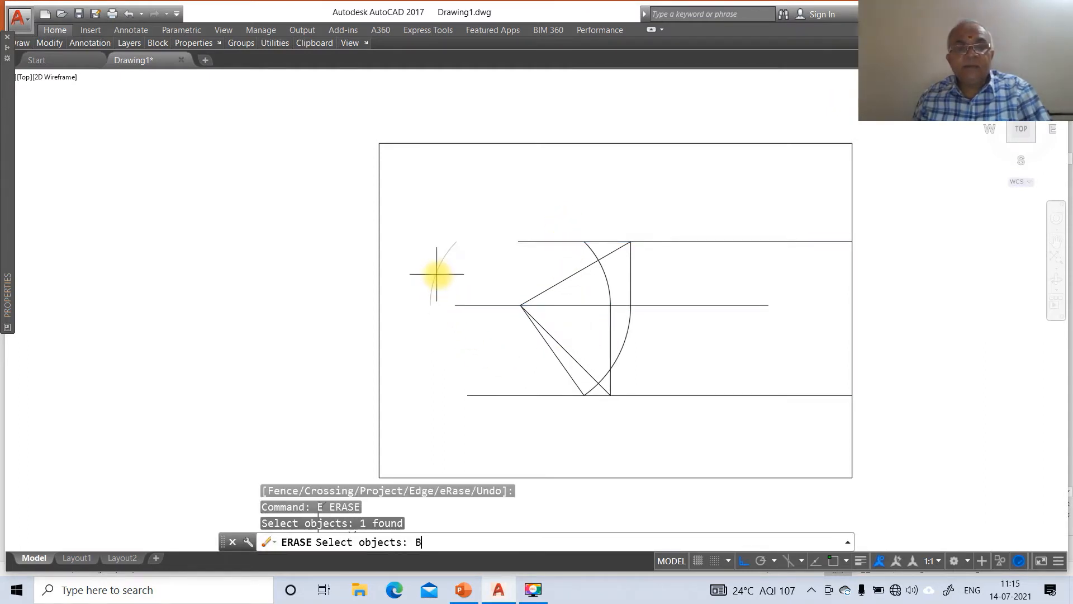
key(Return)
key(Return)
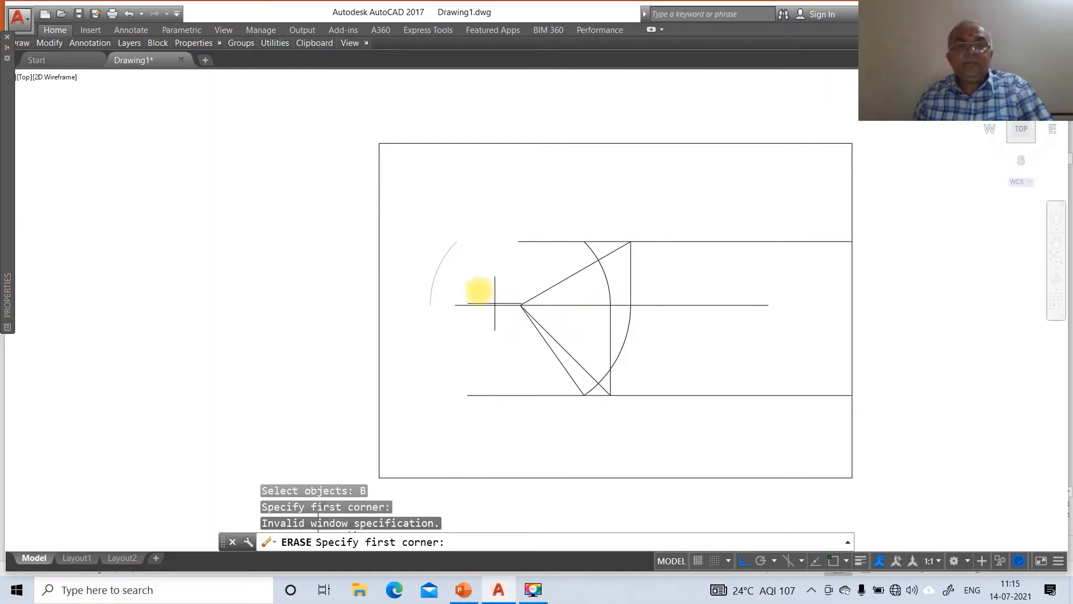
click(485, 286)
click(426, 229)
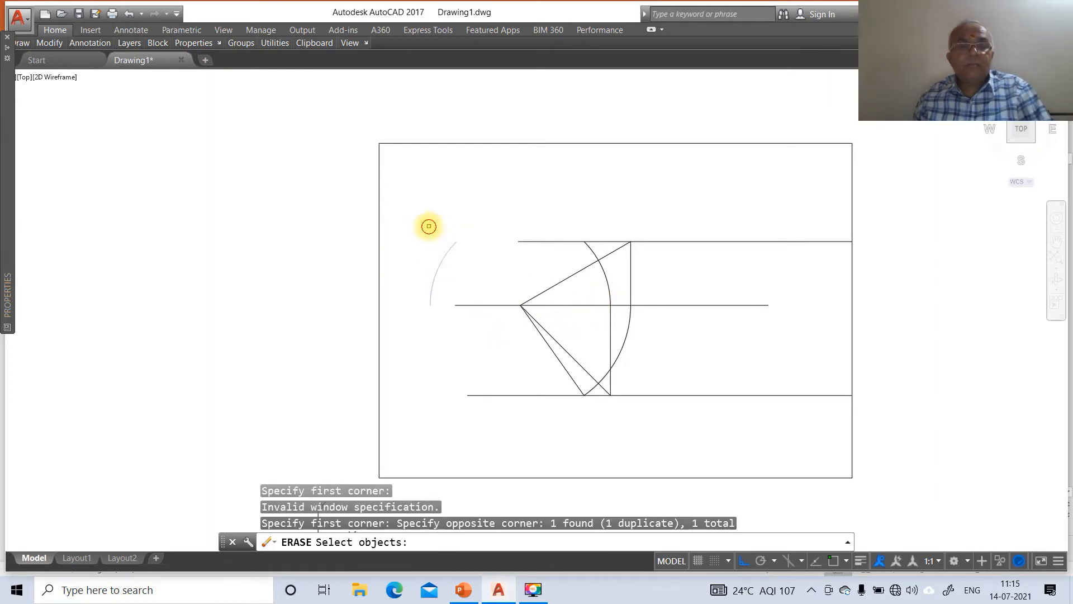
key(Return)
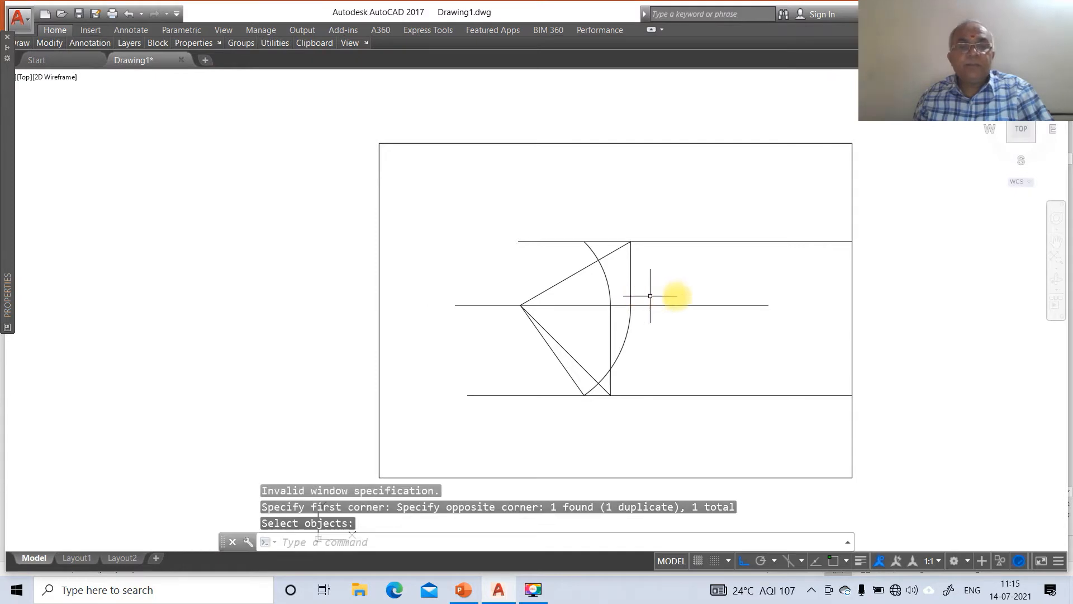
Step: Draw the front-view line from the common point on XY to the arc's end on the upper locus, continuing vertically to the top-view endpoint below
text(L)
key(Return)
text(INT)
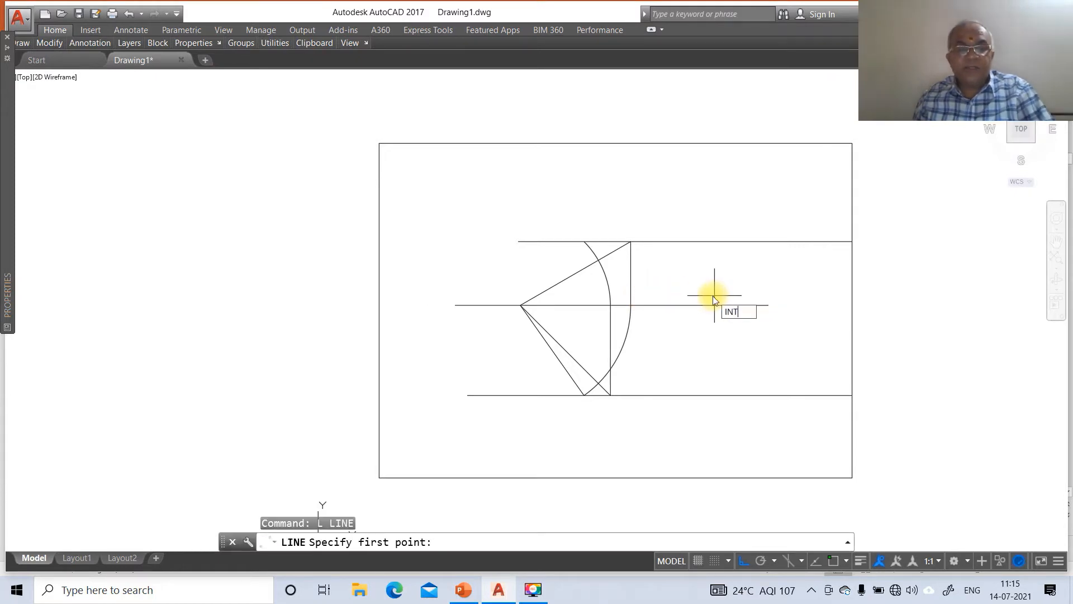
key(Return)
click(519, 305)
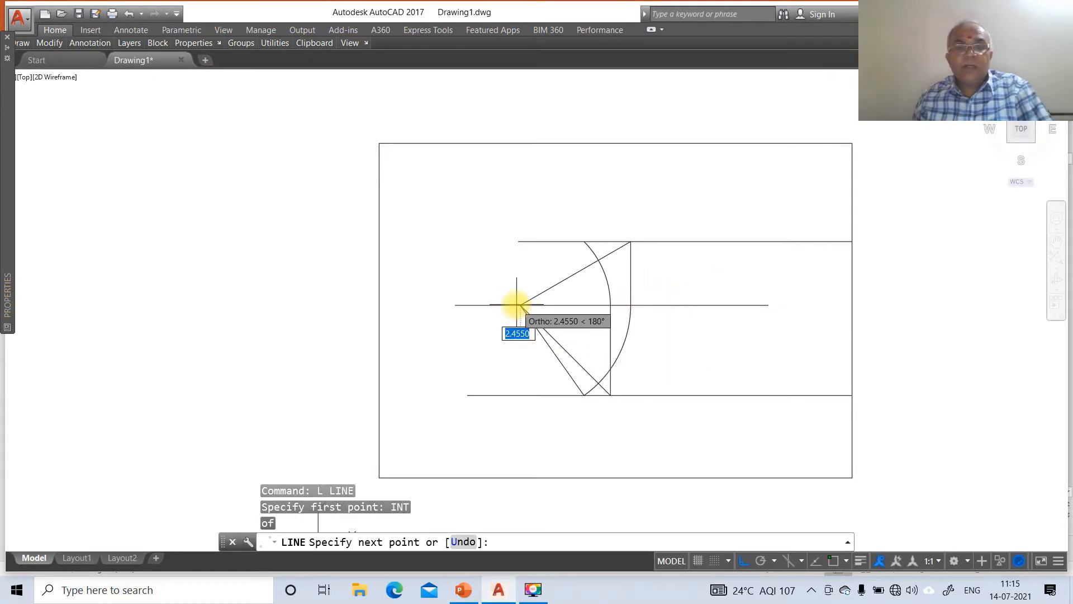
text(INT)
key(Return)
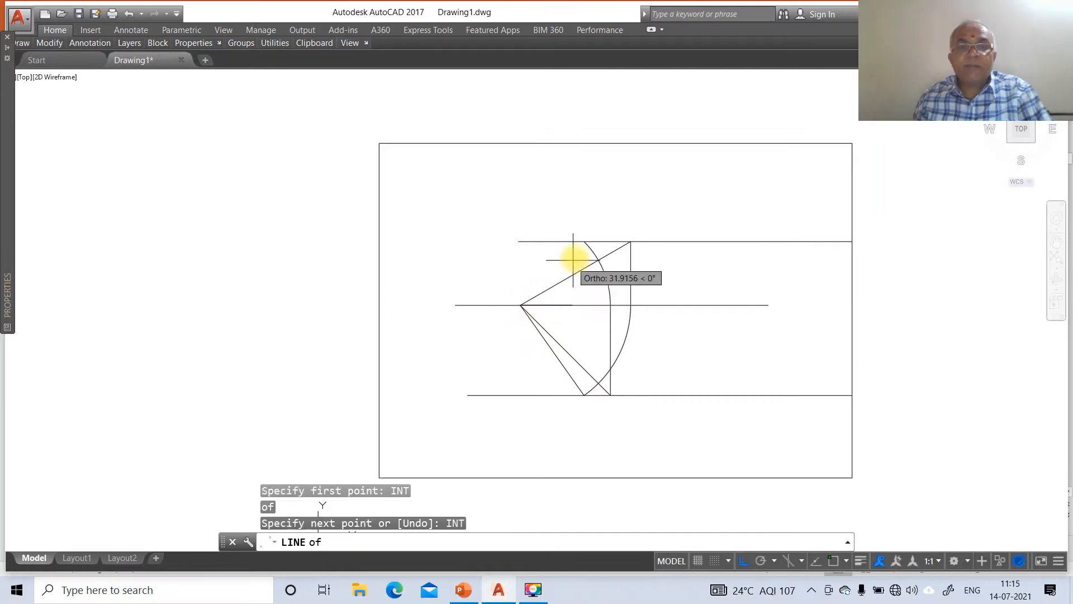
click(584, 242)
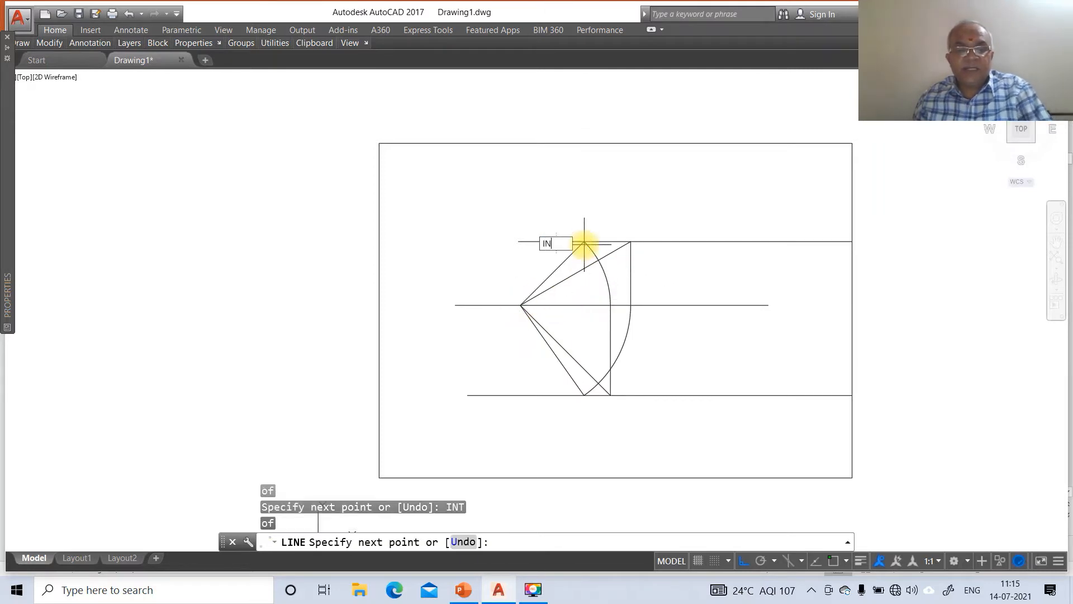
key(Return)
click(584, 395)
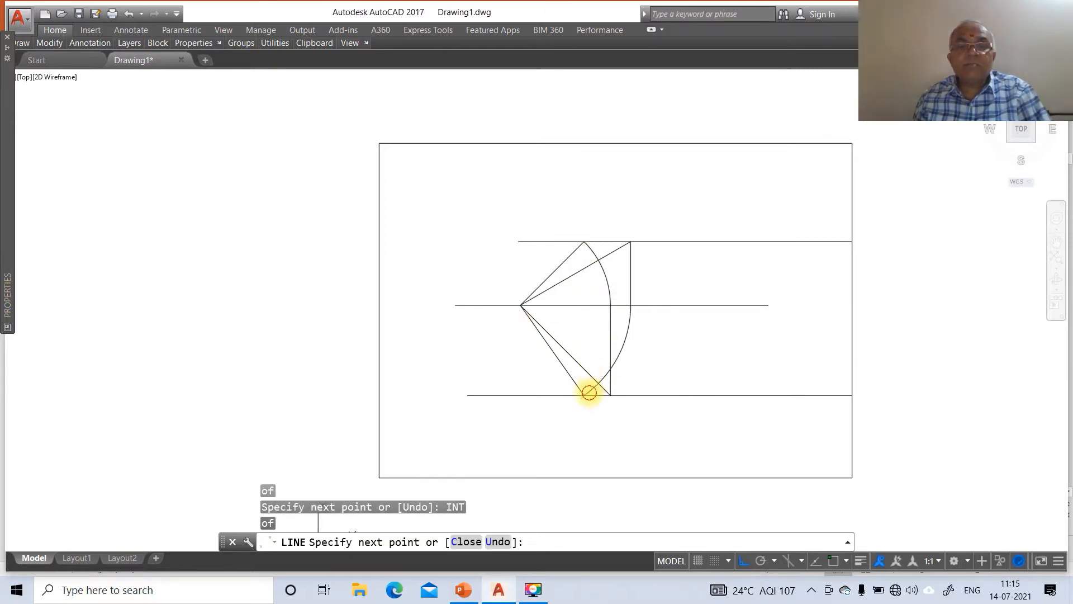
key(Return)
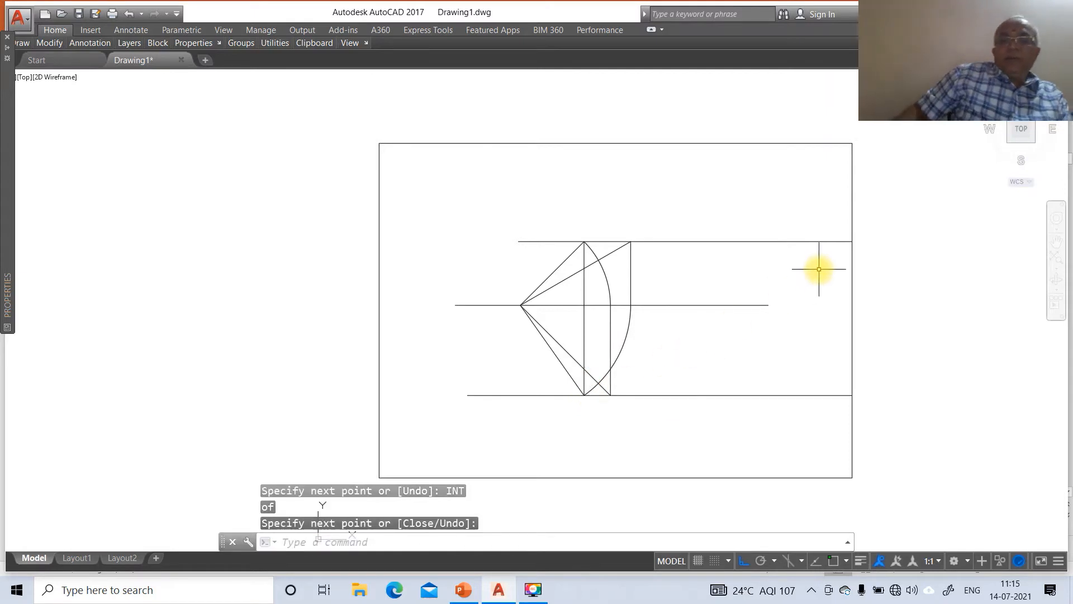
Step: Break off the excess at both ends of the upper locus line, leaving short overhangs beyond the front-view points
text(br)
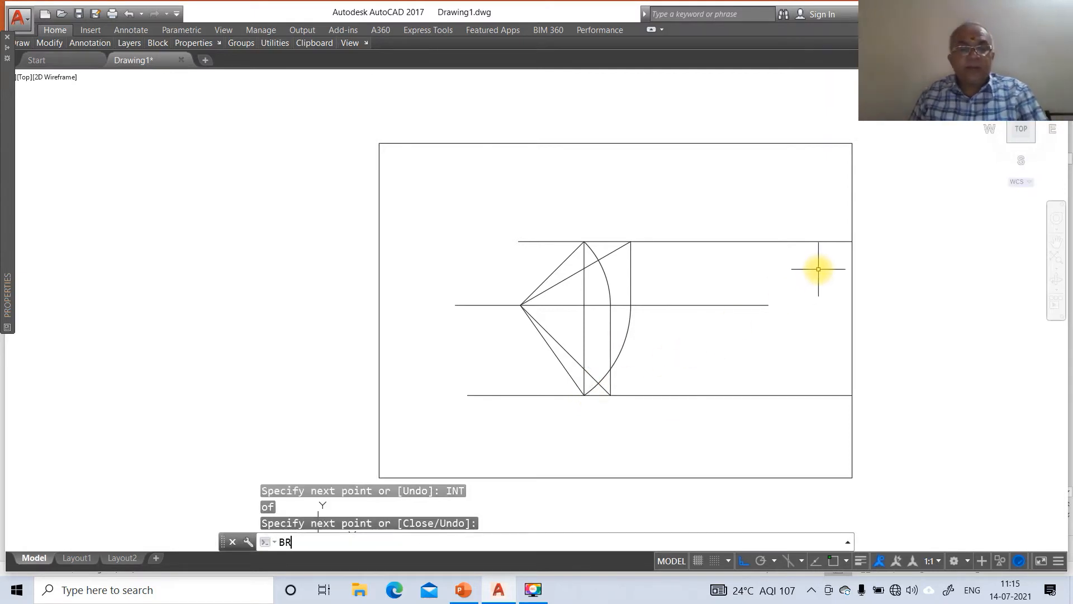
key(Return)
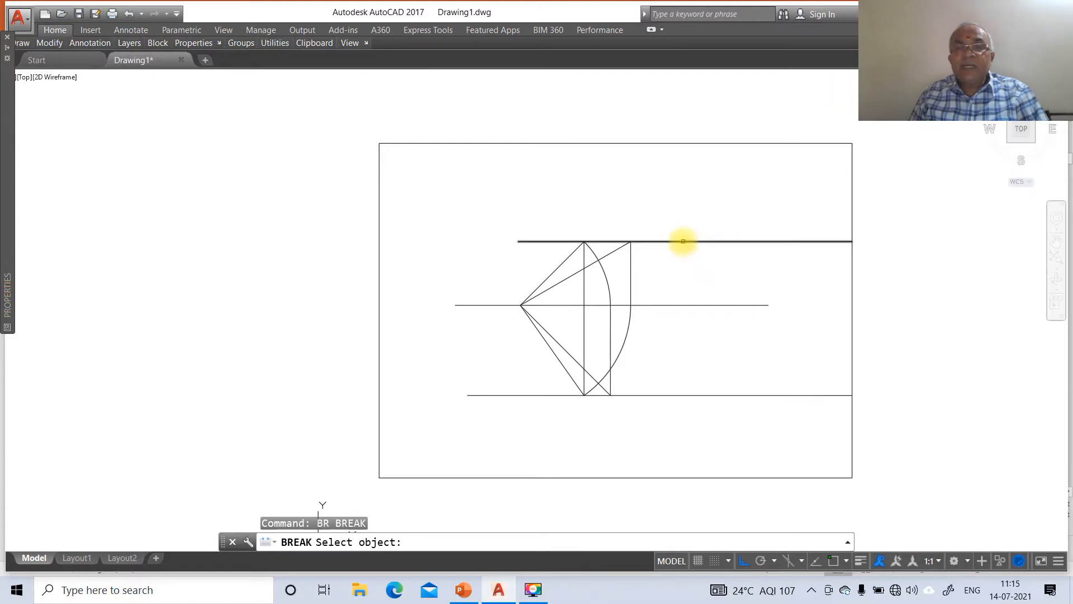
click(682, 242)
click(887, 262)
key(Return)
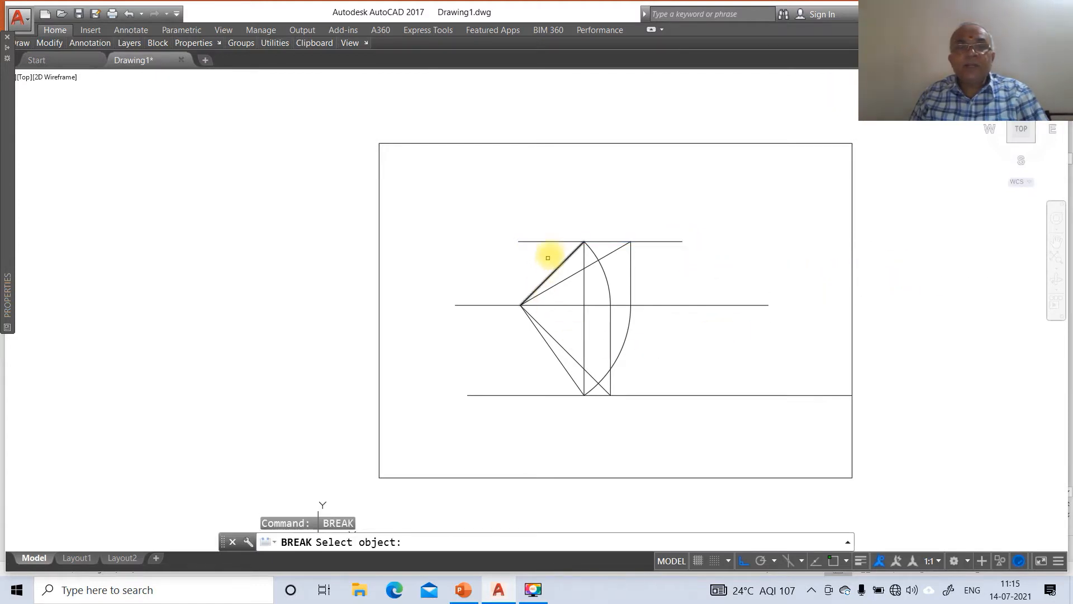
click(569, 241)
click(460, 262)
key(Return)
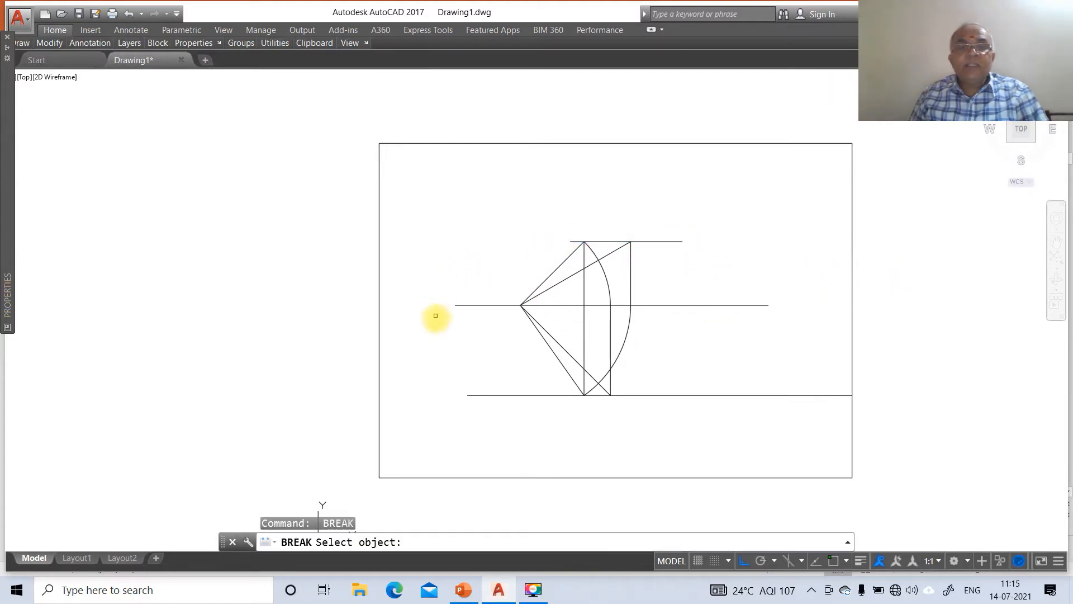
Step: Break off the excess at both ends of the XY line, leaving short overhangs beyond the construction
click(497, 305)
click(407, 323)
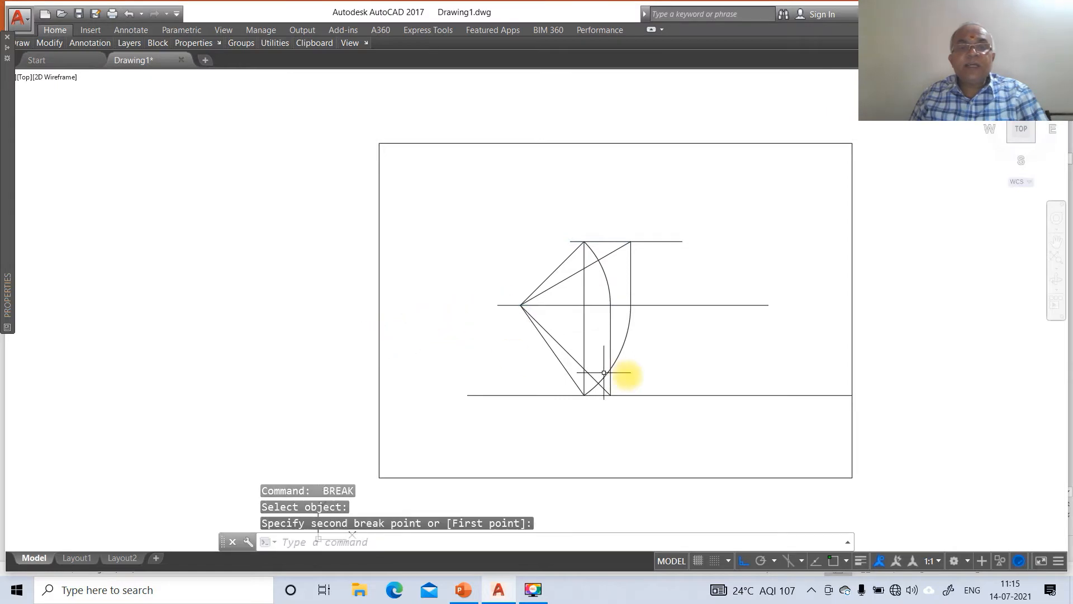
key(Return)
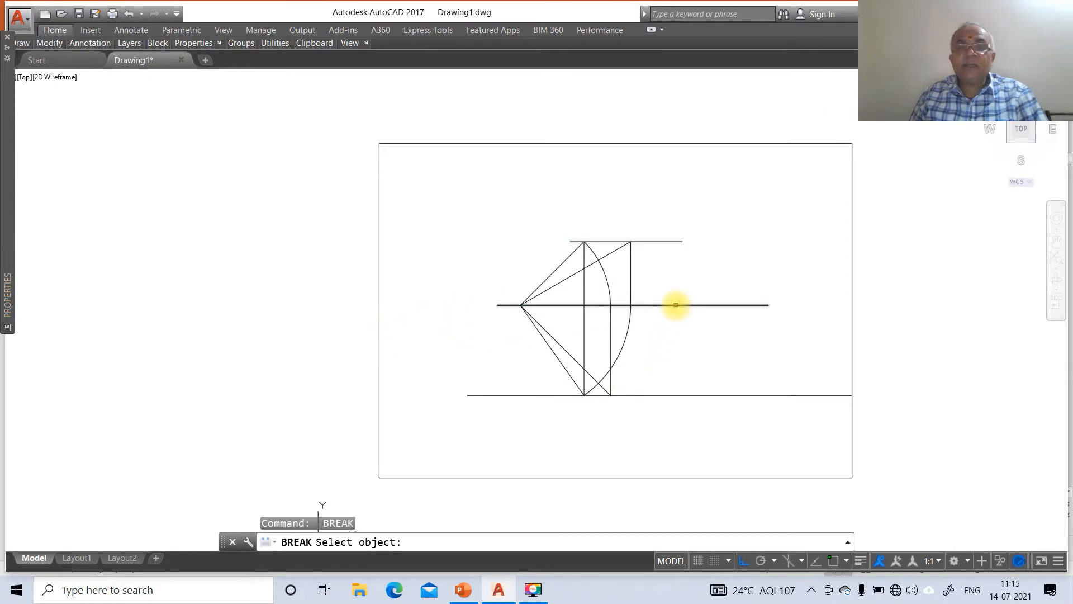
click(675, 304)
click(841, 310)
Step: Break the lower locus line on both sides of the top-view endpoints, leaving short overhangs
key(Return)
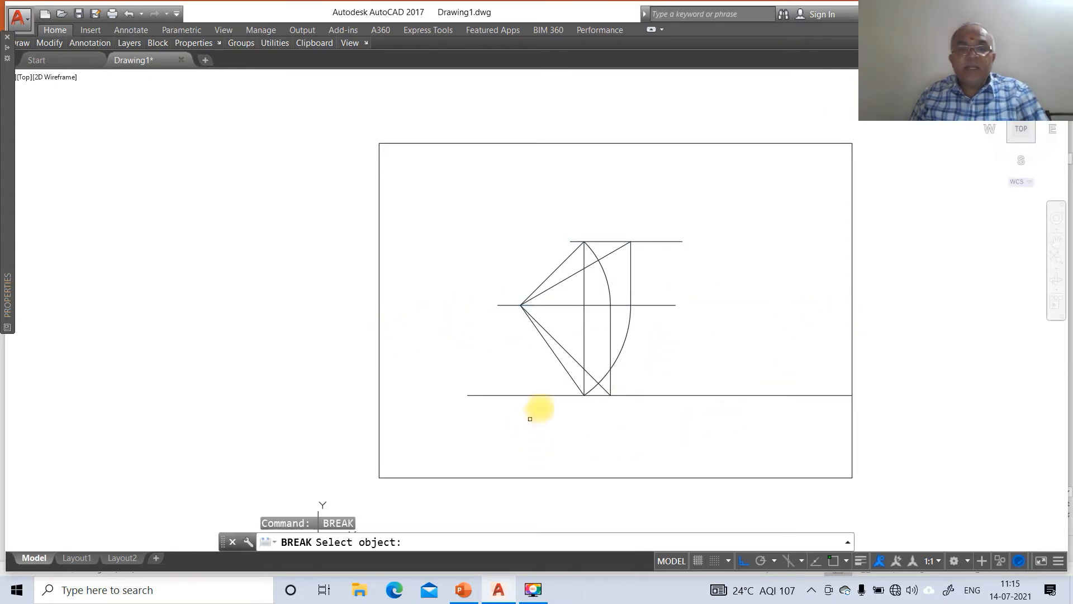
click(555, 395)
click(402, 434)
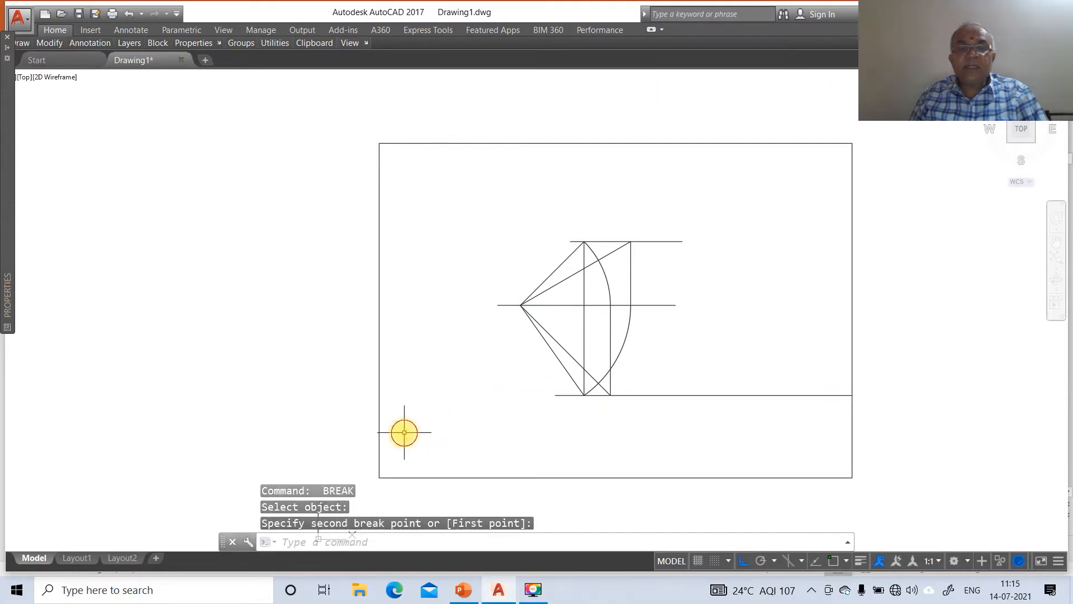
key(Return)
click(664, 395)
click(810, 402)
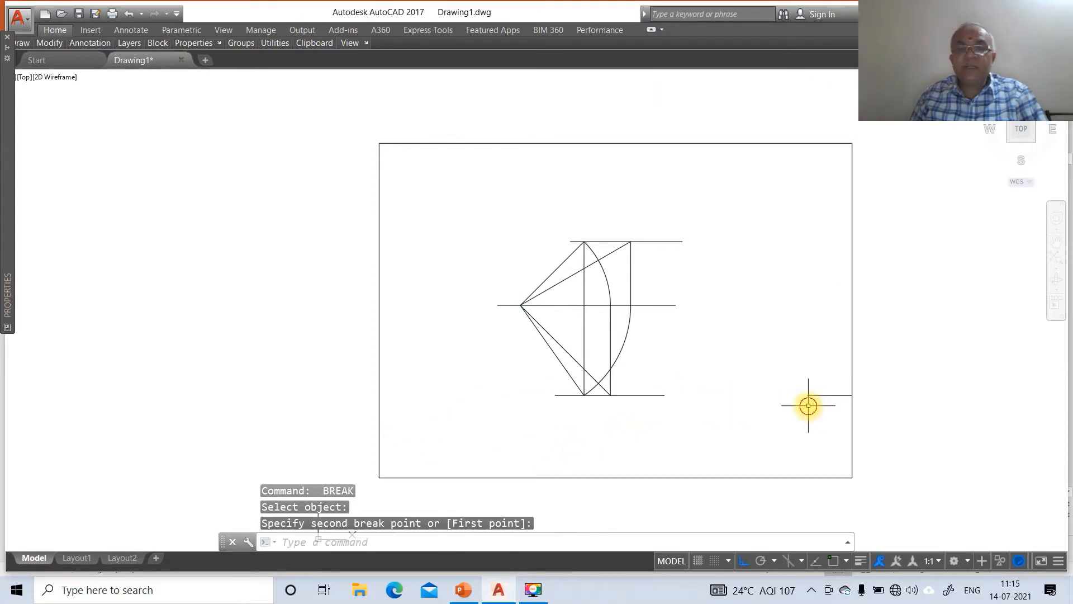
Step: Erase the leftover piece of the lower locus line at the frame's right edge
text(e)
key(Return)
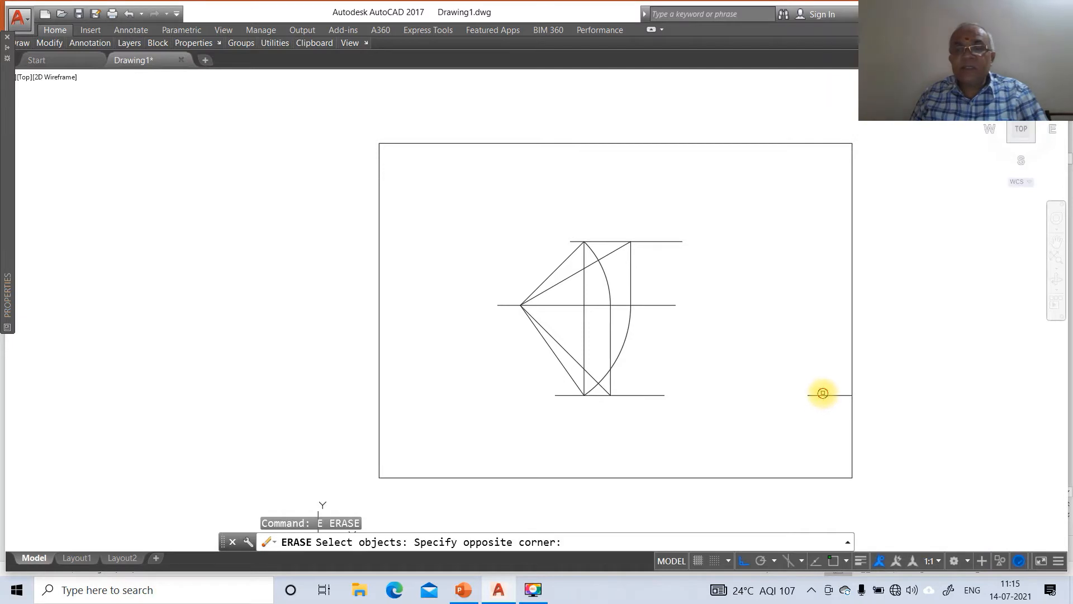
click(822, 394)
key(Return)
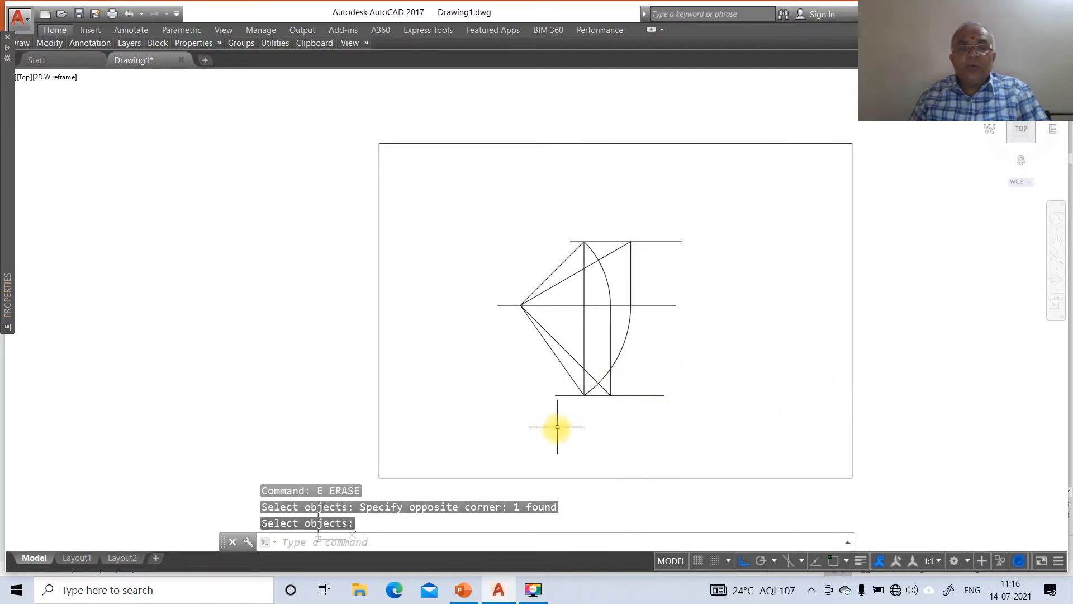
Step: Assign the upper and lower locus lines to the LOCUS layer
click(656, 241)
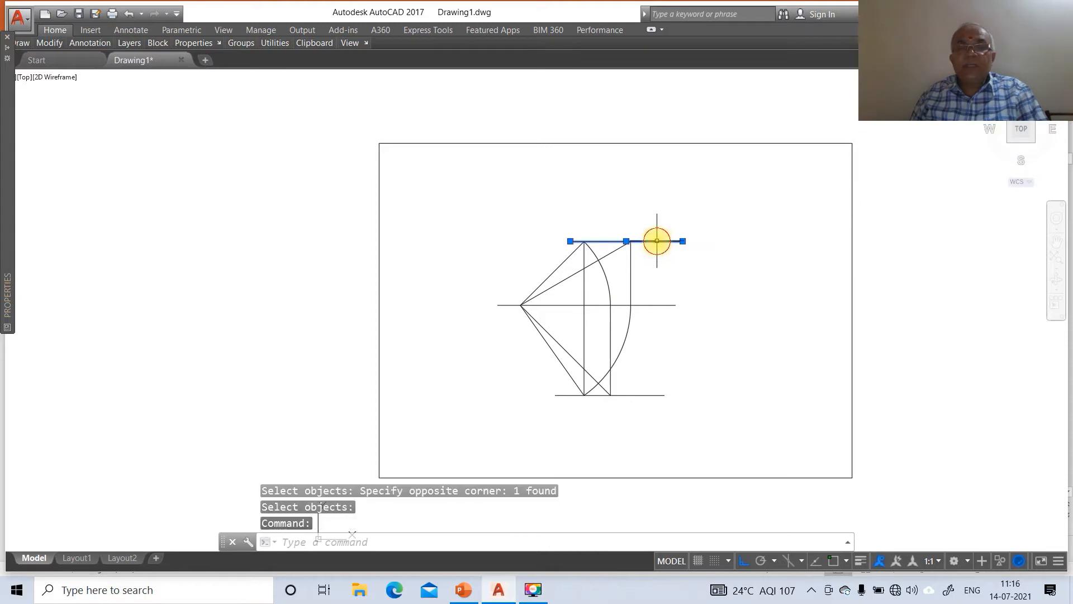
click(660, 393)
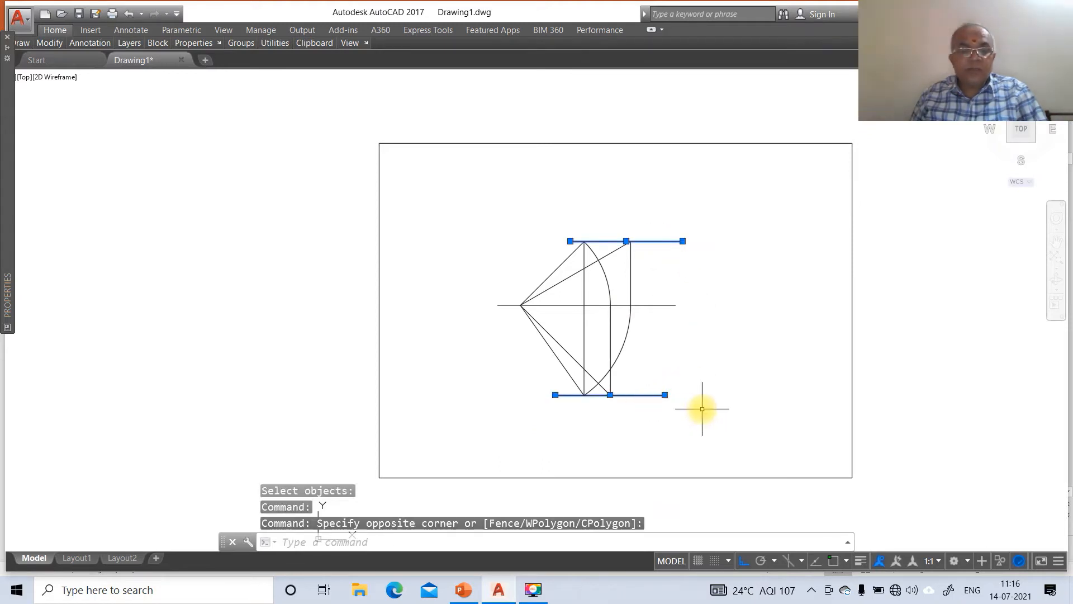
text(ch)
key(Return)
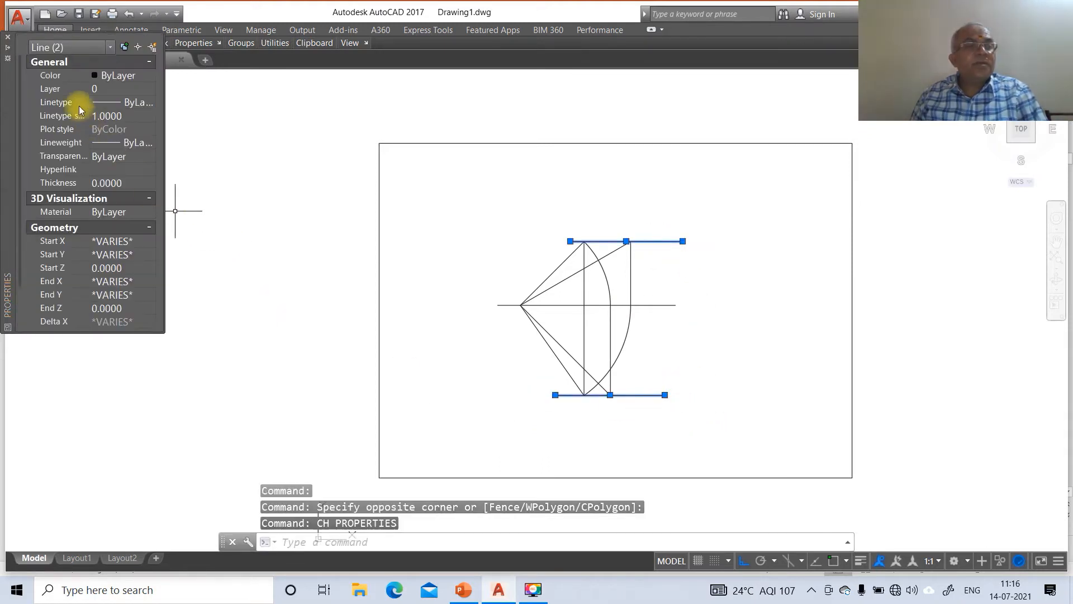
click(150, 89)
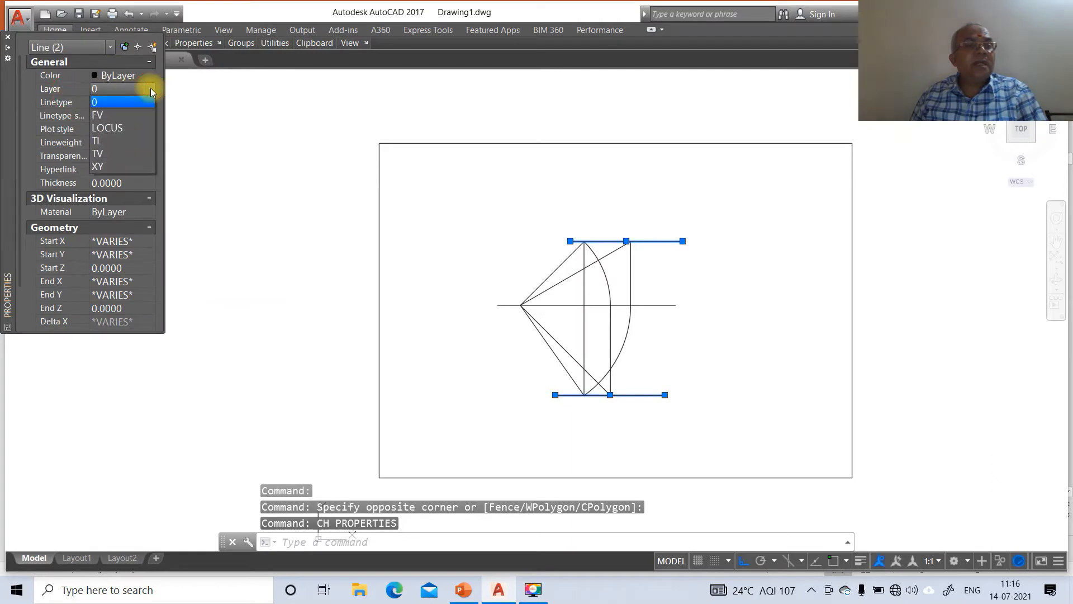
click(126, 118)
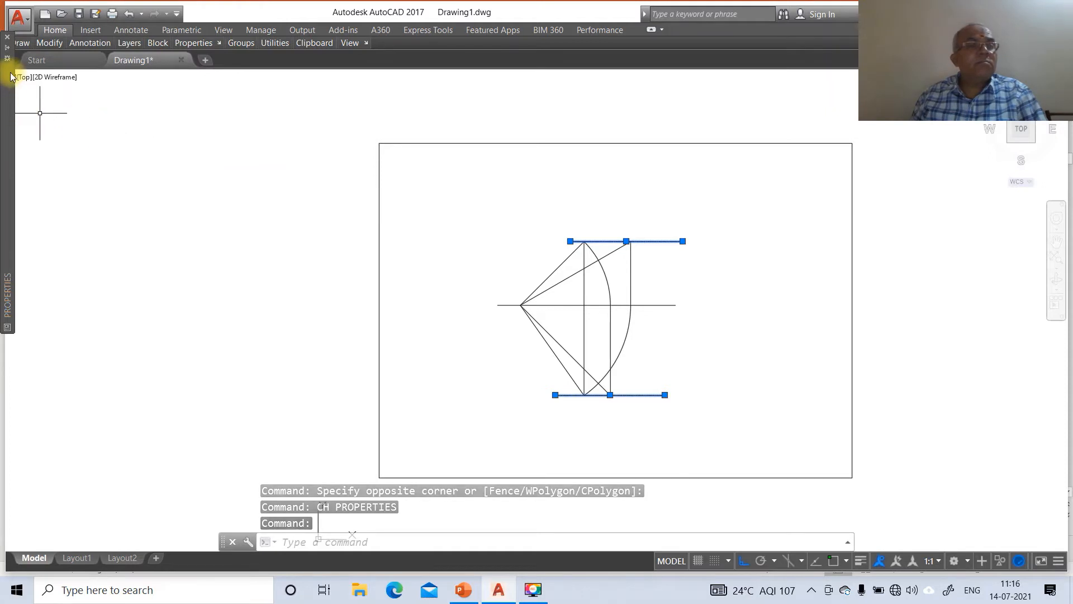
Step: Try a linetype scale of 5 on the two locus lines
mouse_move(8, 78)
click(136, 165)
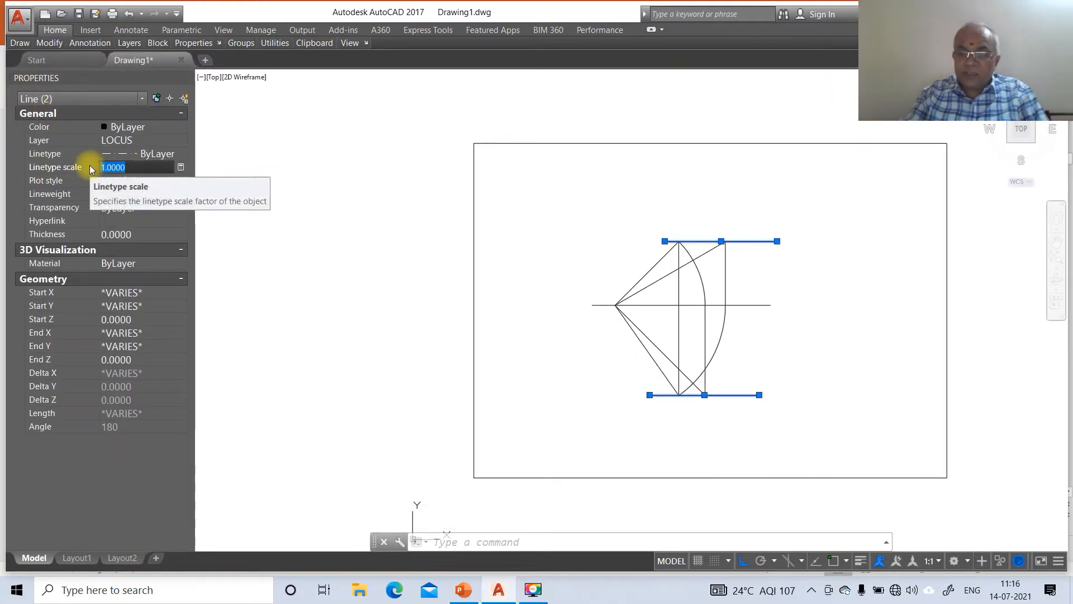
text(5)
key(Return)
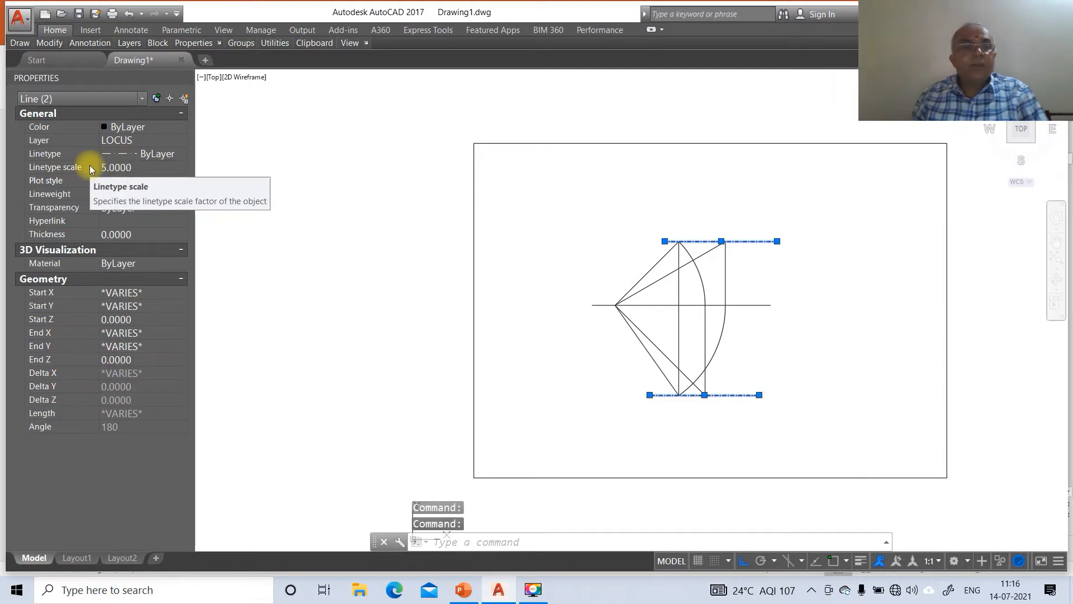
Step: Set the linetype scale of both locus lines to 10 and clear the selection
click(114, 167)
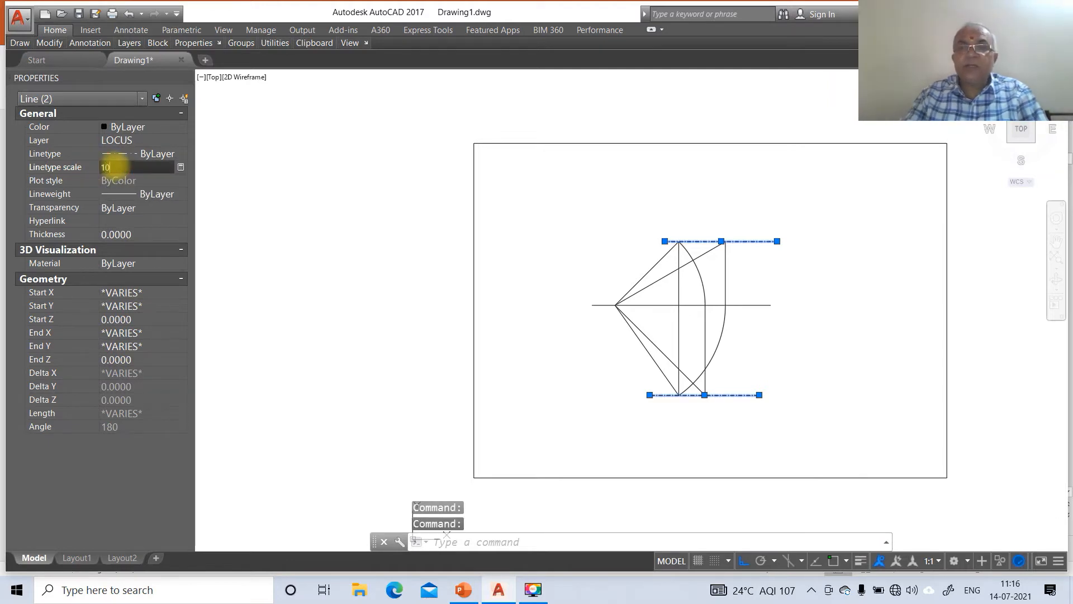
text(10)
key(Return)
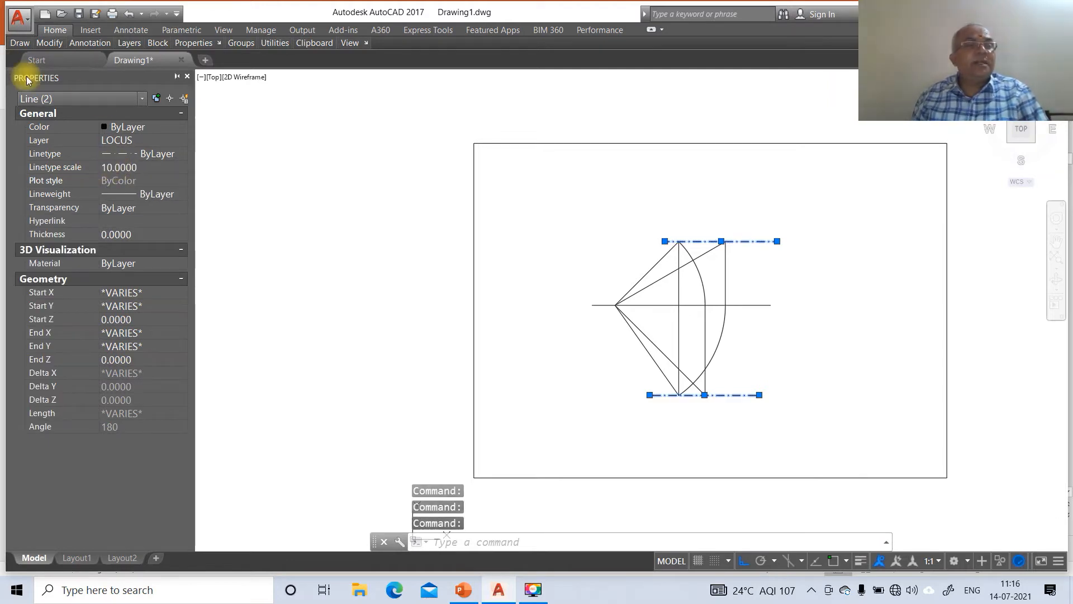
key(Escape)
key(Escape)
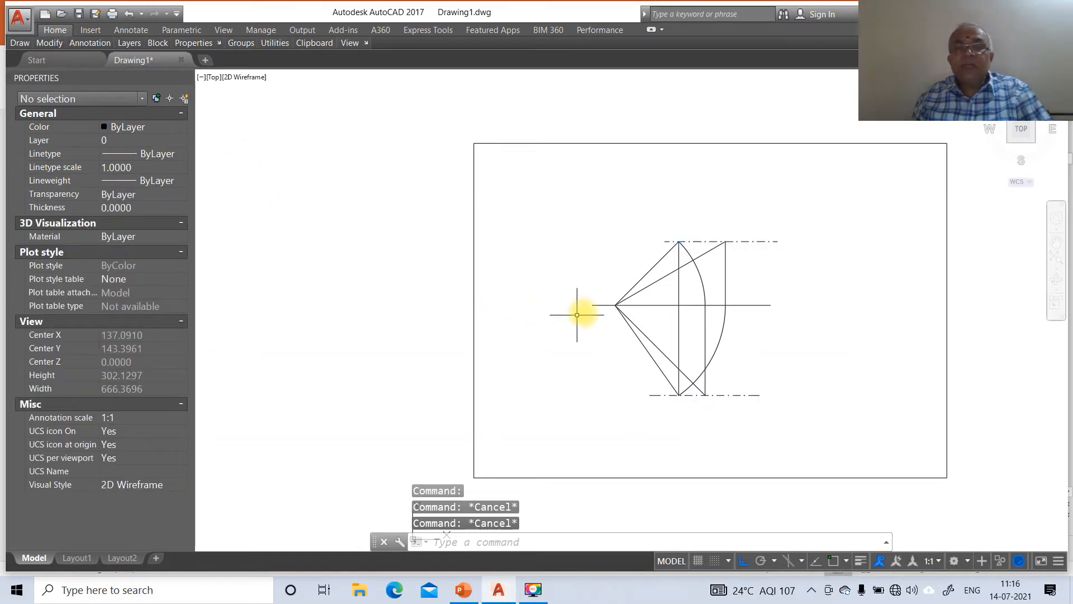
Step: Assign the horizontal reference line through the common point to the XY layer
click(593, 306)
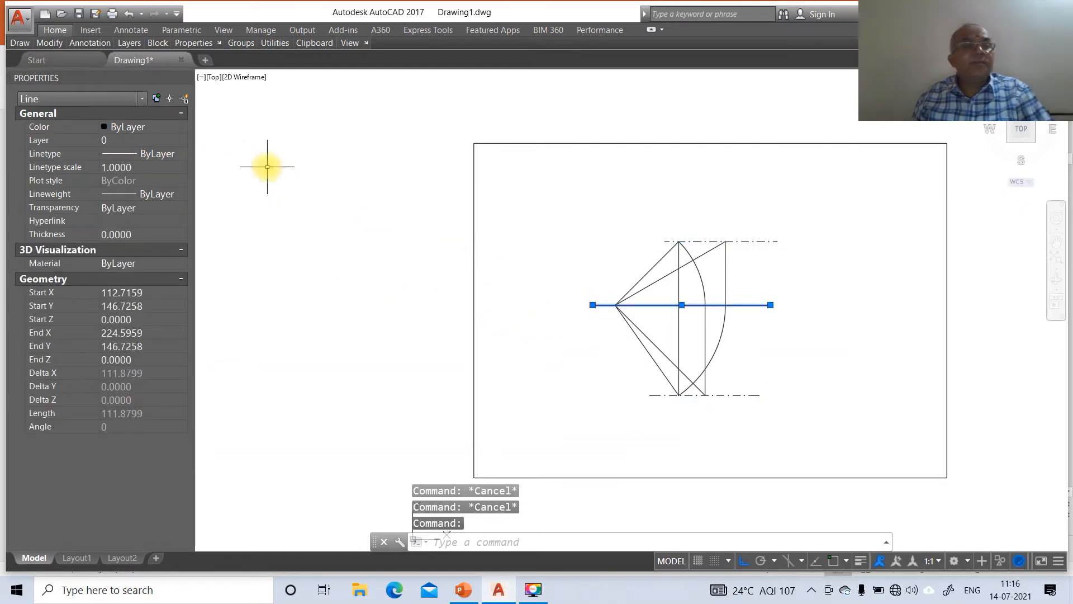
click(46, 142)
click(181, 140)
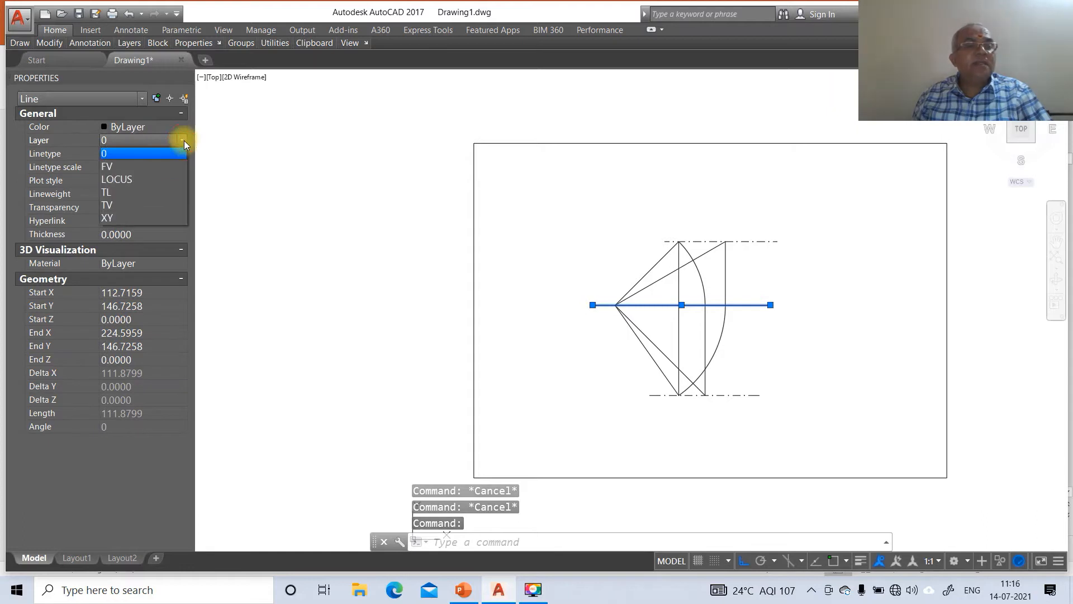
click(131, 218)
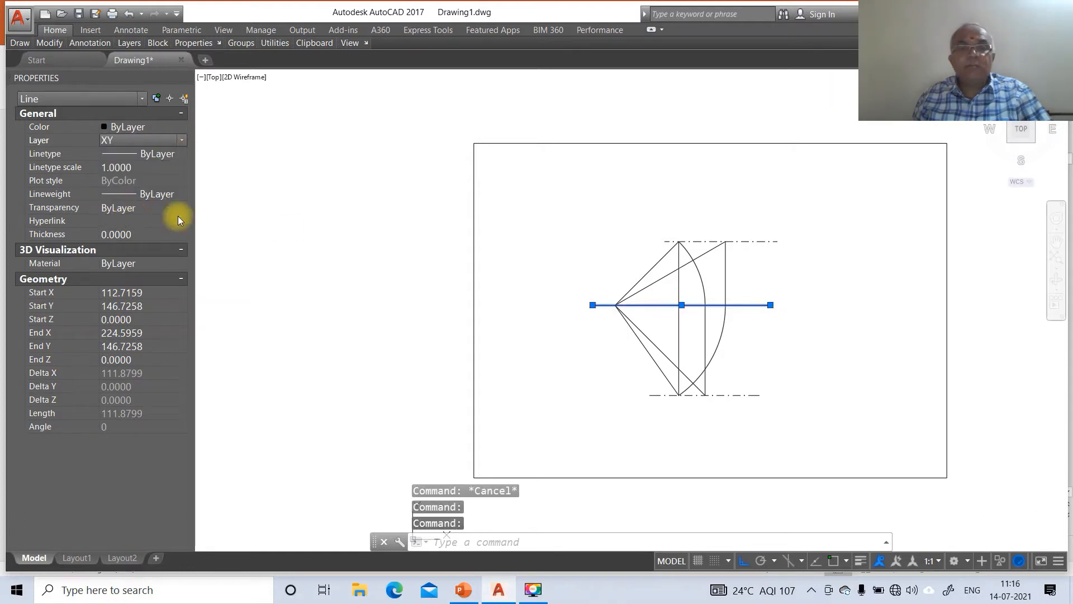
key(Escape)
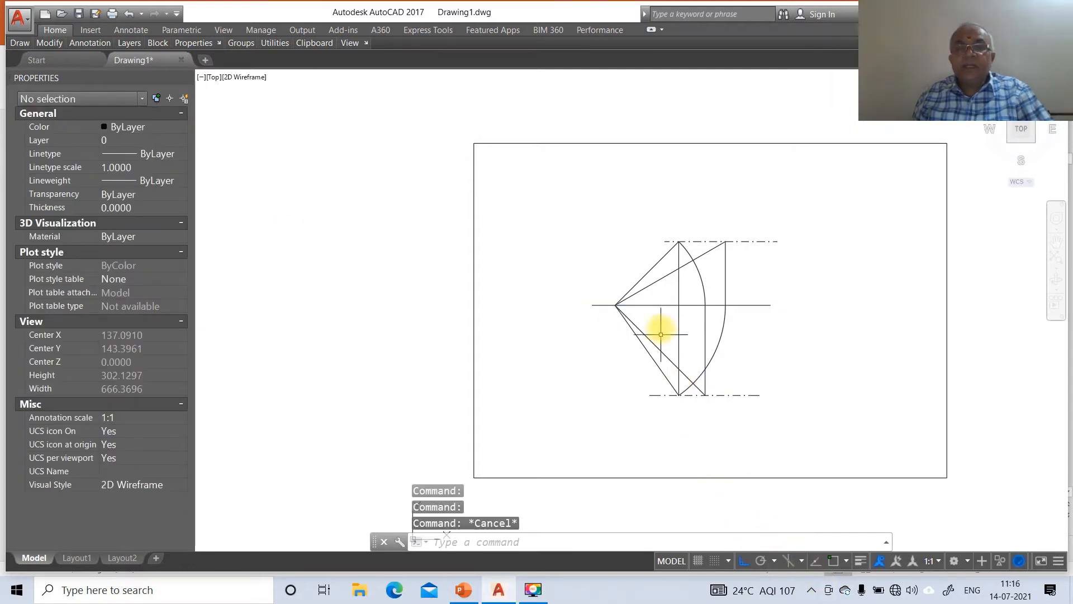
Step: Assign the front-view line above XY to the FV layer and turn on lineweight display
click(647, 272)
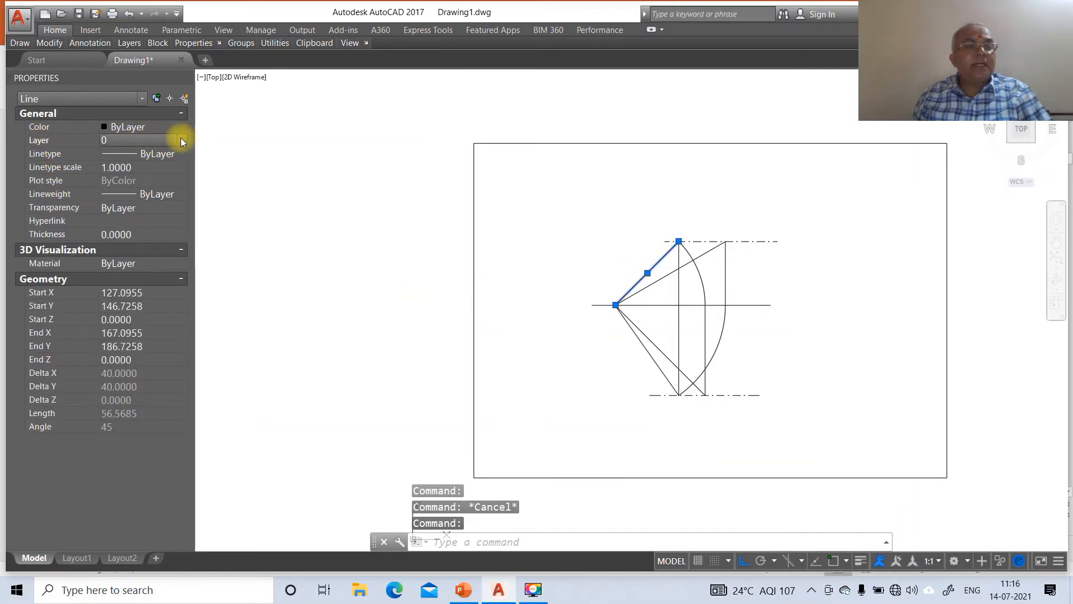
click(180, 137)
click(123, 165)
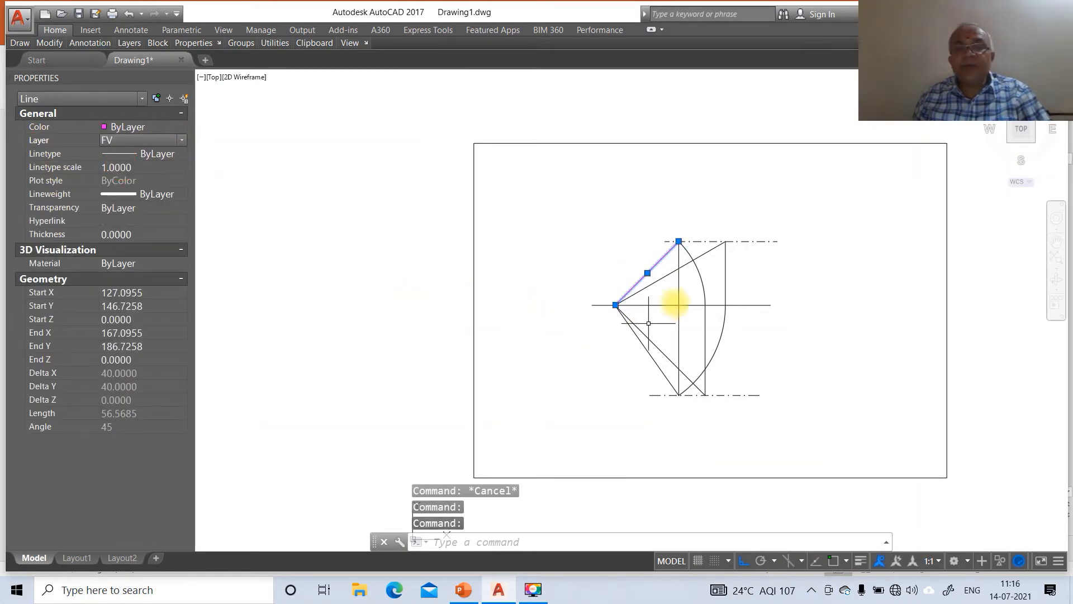
click(860, 561)
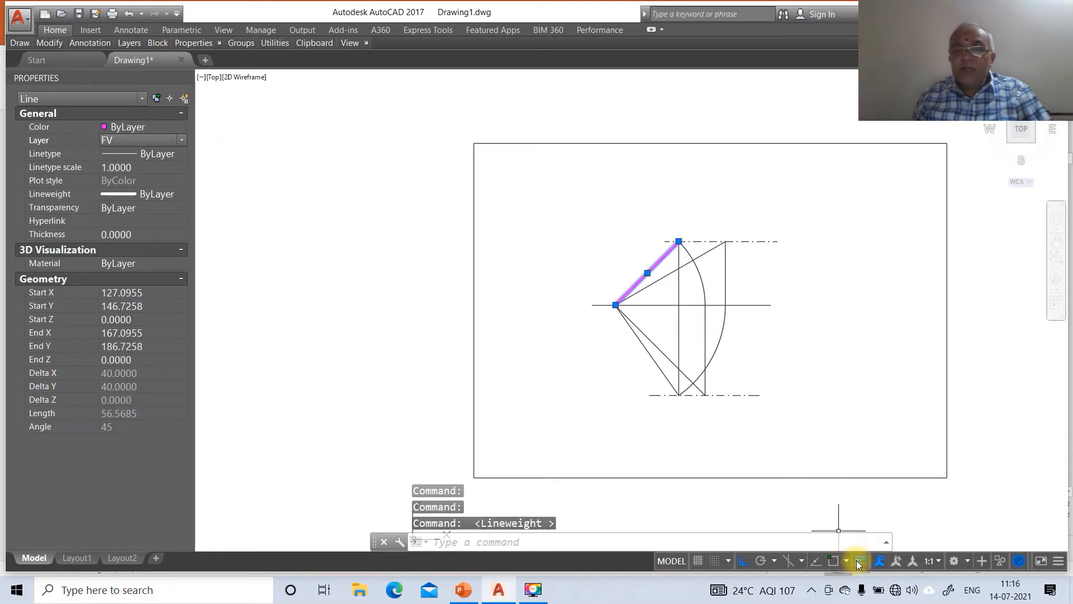
key(Escape)
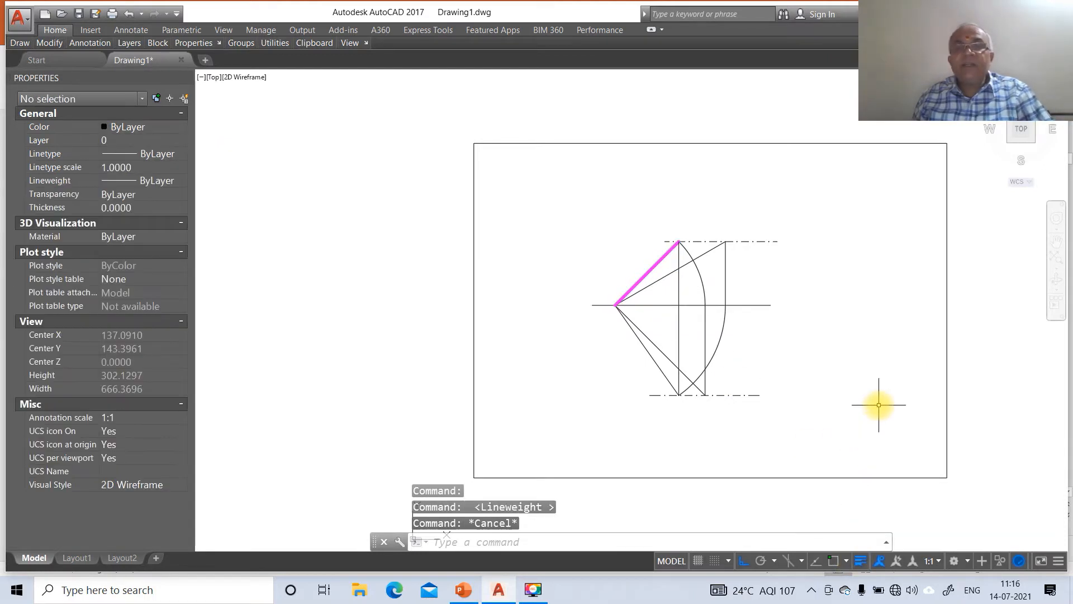
Step: Assign the top-view line below XY, ending on the vertical projector from the front view, to the TV layer
click(647, 351)
click(56, 141)
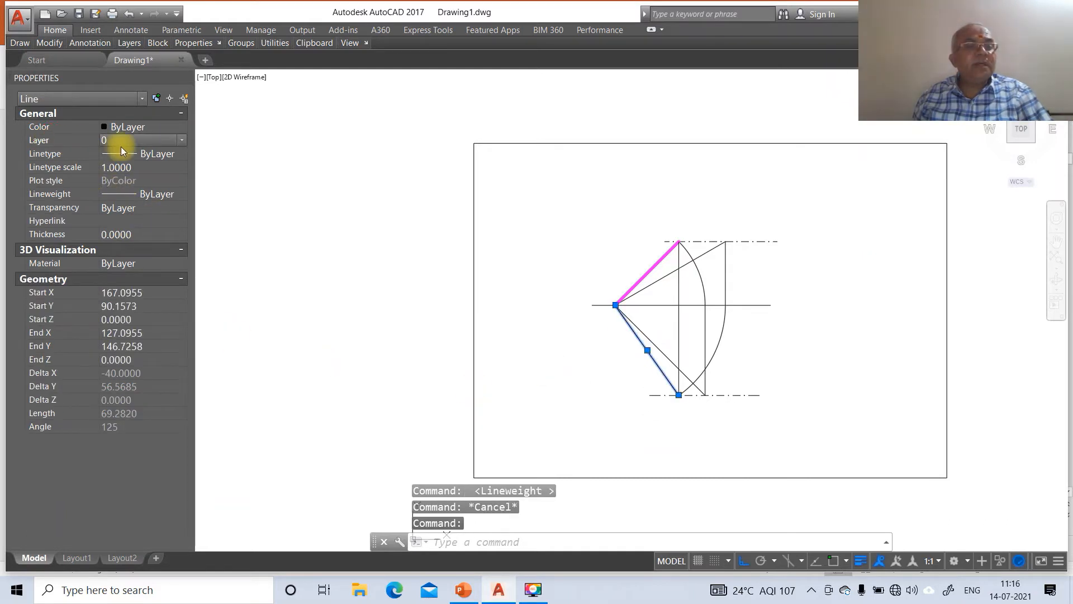
click(181, 140)
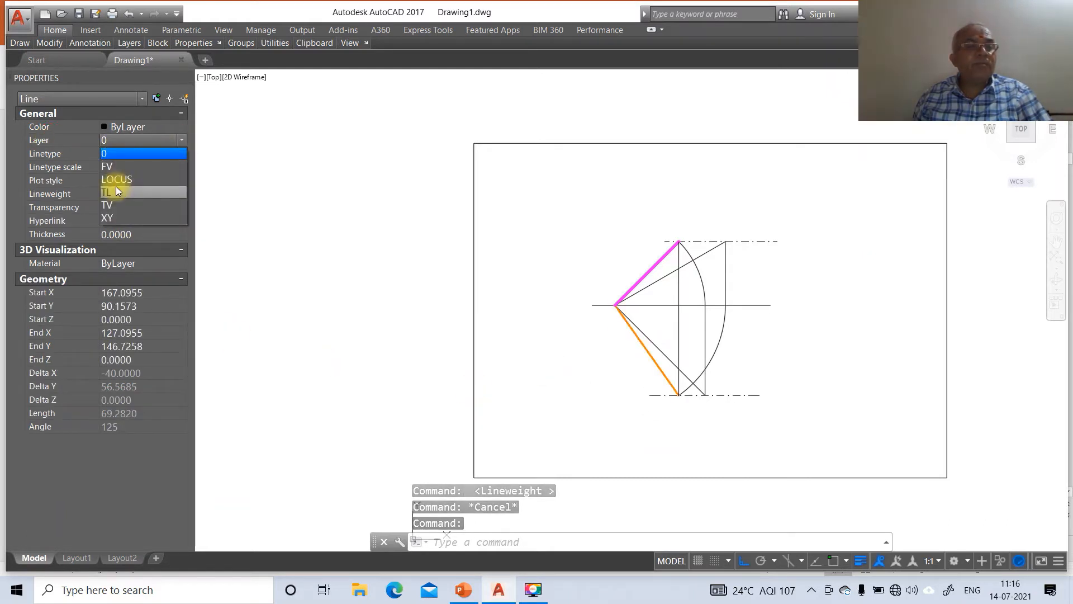
click(111, 206)
key(Escape)
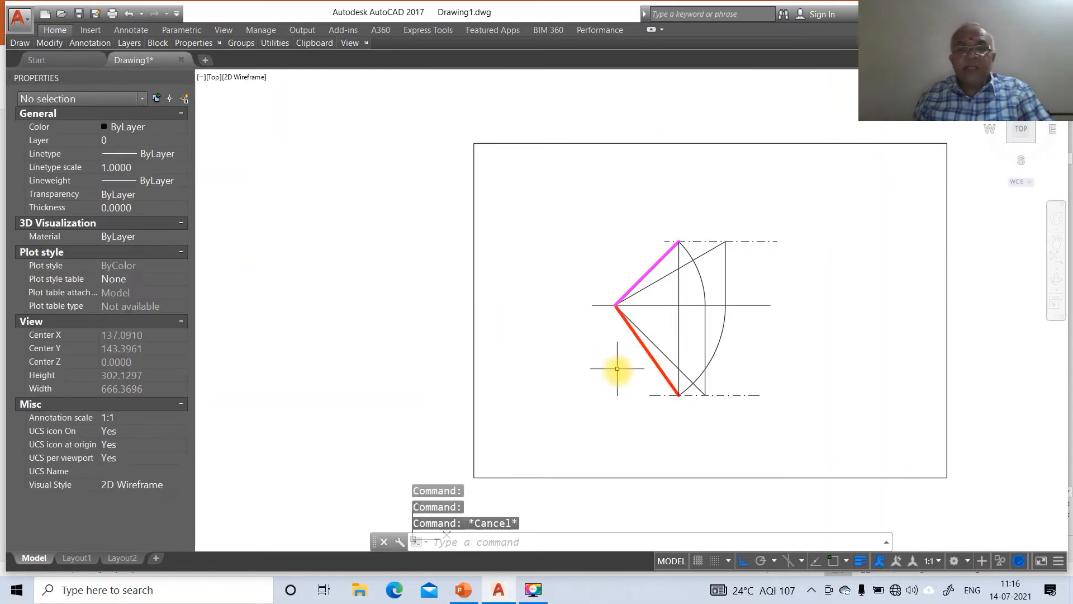
Step: Assign the two 80 mm true-length lines, one above and one below XY, to the TL layer
click(663, 277)
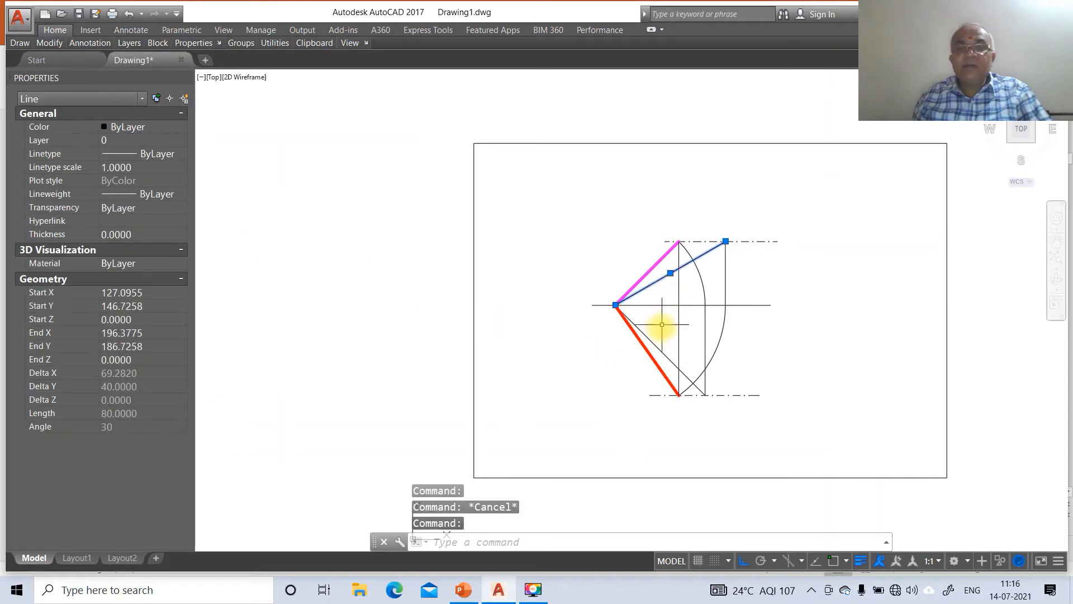
click(659, 347)
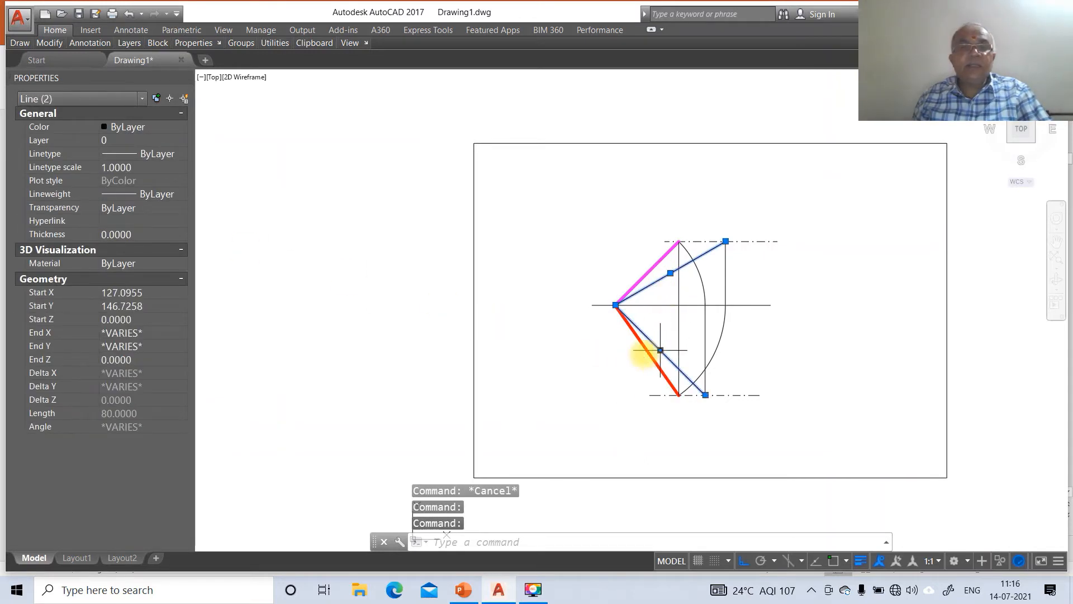
click(160, 140)
click(129, 192)
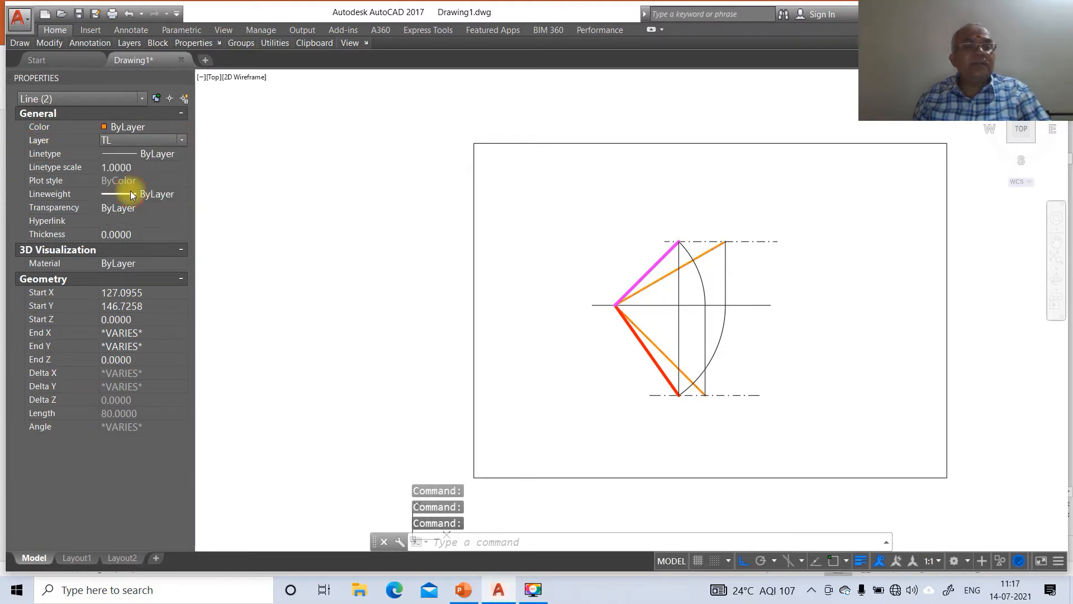
key(Escape)
key(Escape)
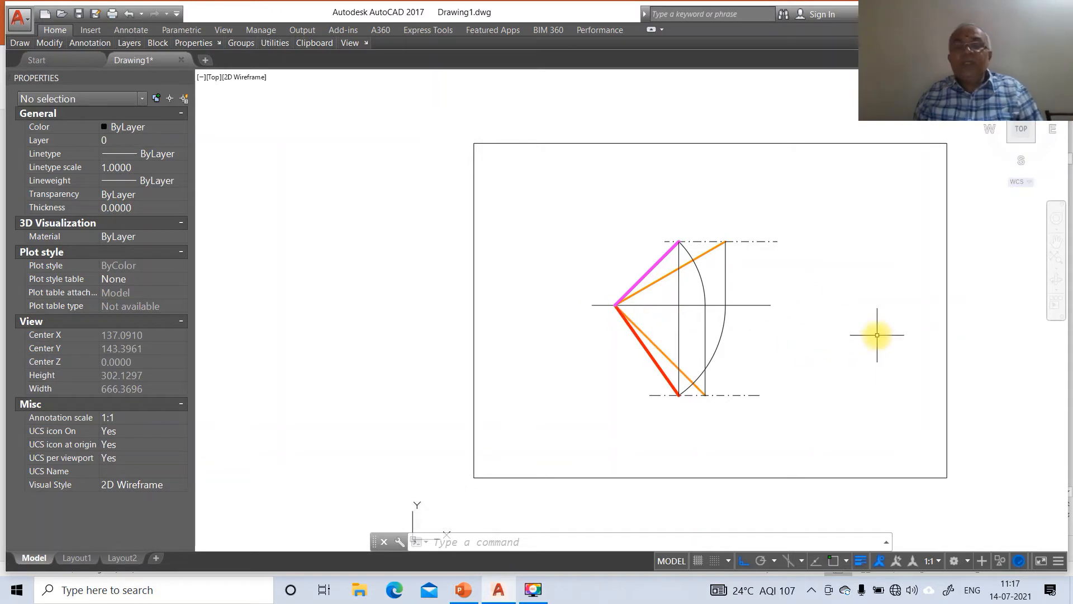
Step: Add 3-unit-high single-line text labels X and Y at the two ends of the horizontal reference line
text(dt)
key(Return)
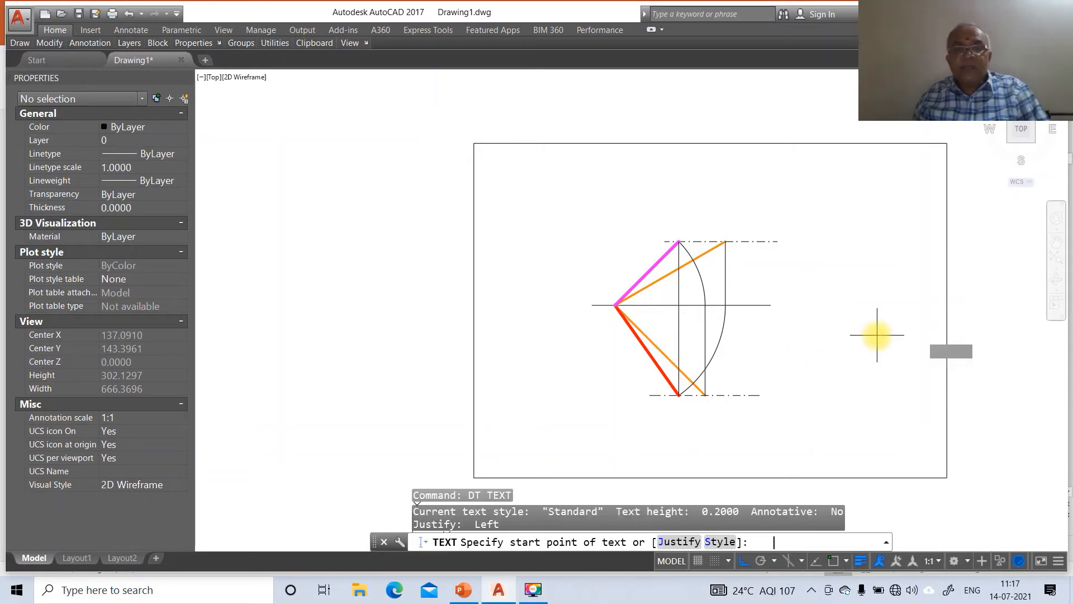
click(575, 308)
text(3)
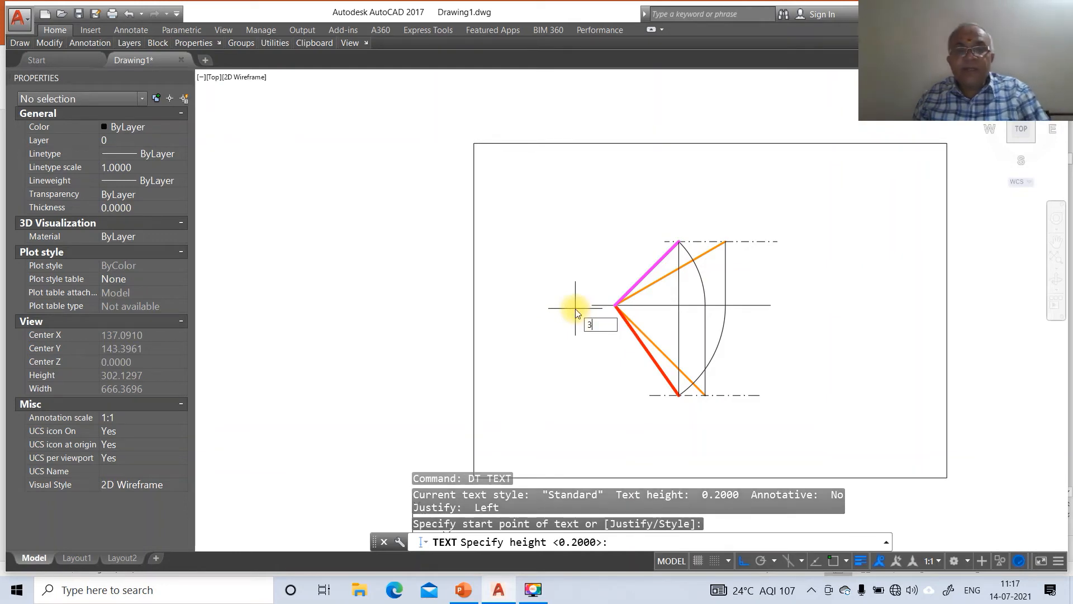
key(Return)
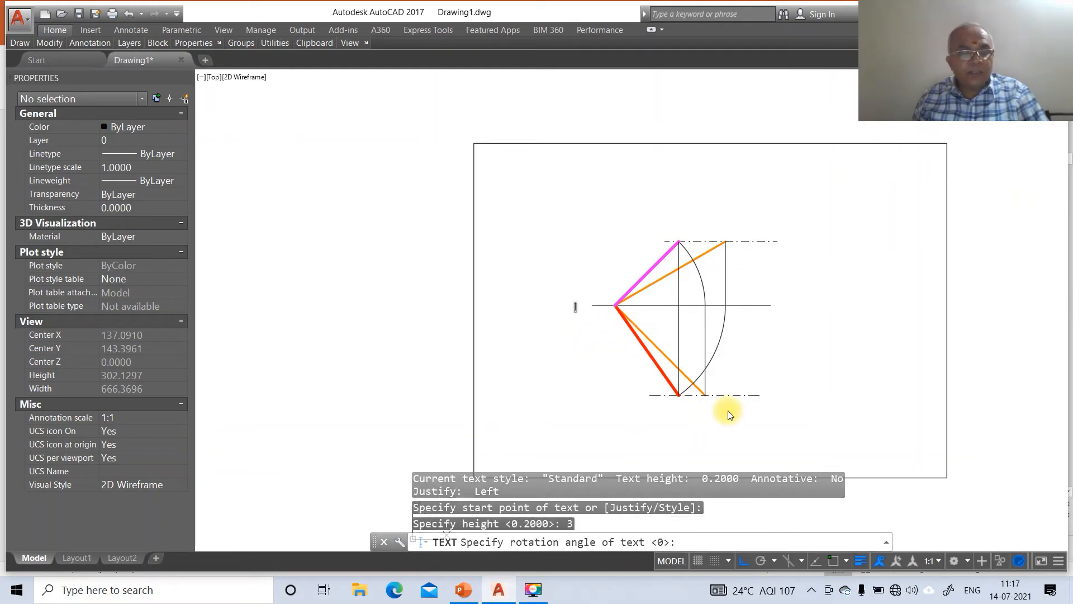
text(X)
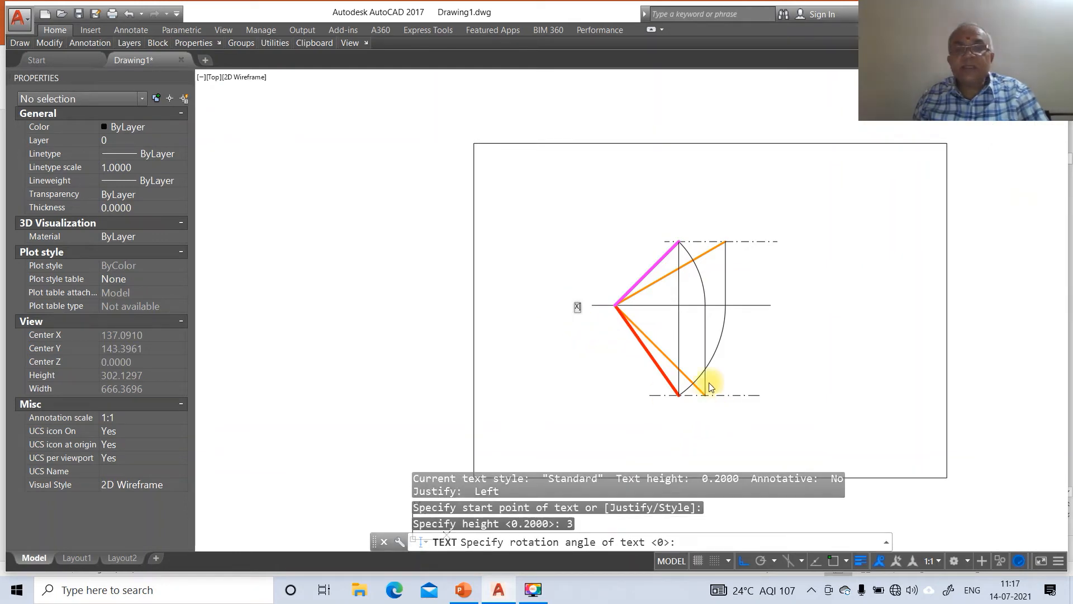
click(775, 309)
text(Y)
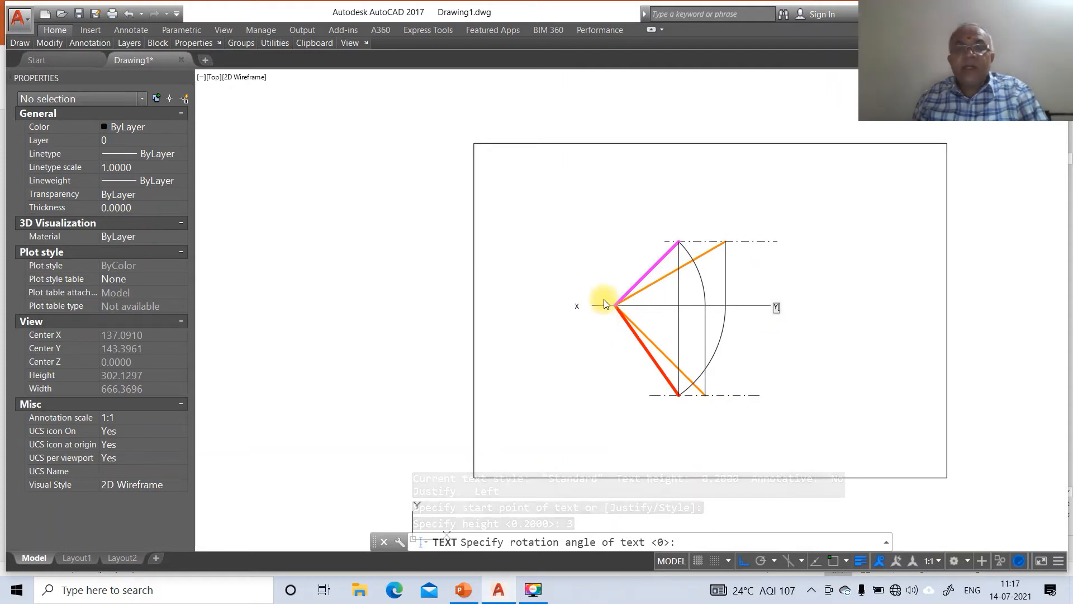
Step: Label VP above and HP below the reference line near X, each followed by (A)
click(590, 300)
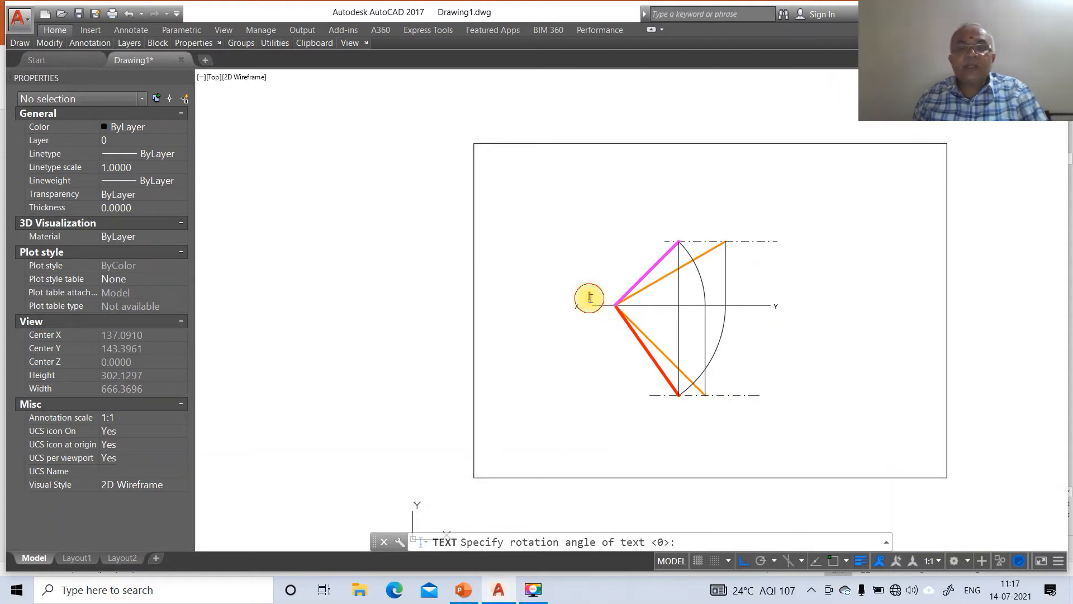
text(M)
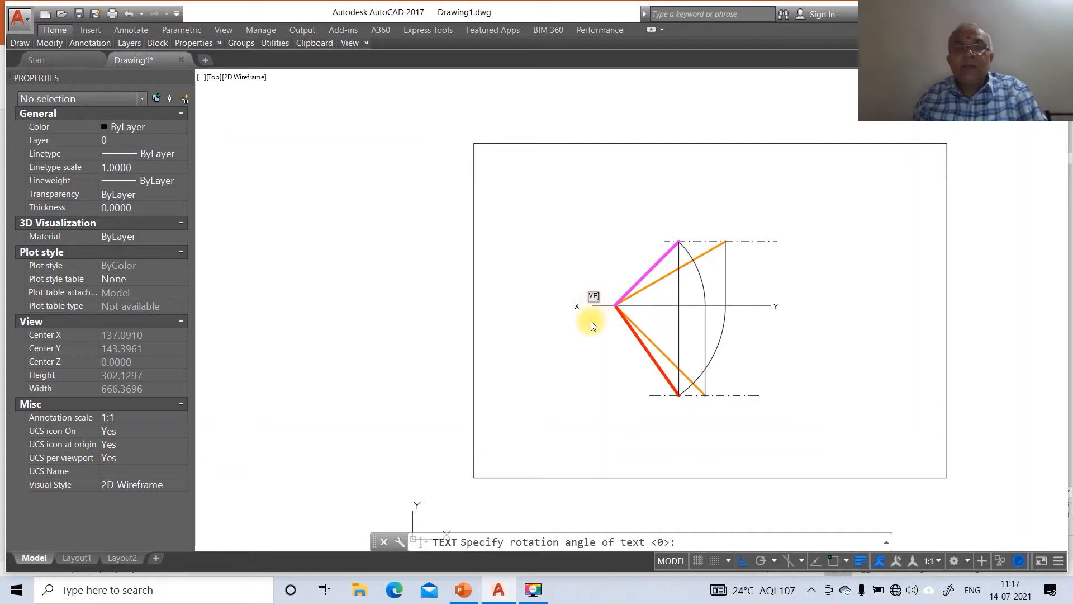
click(591, 321)
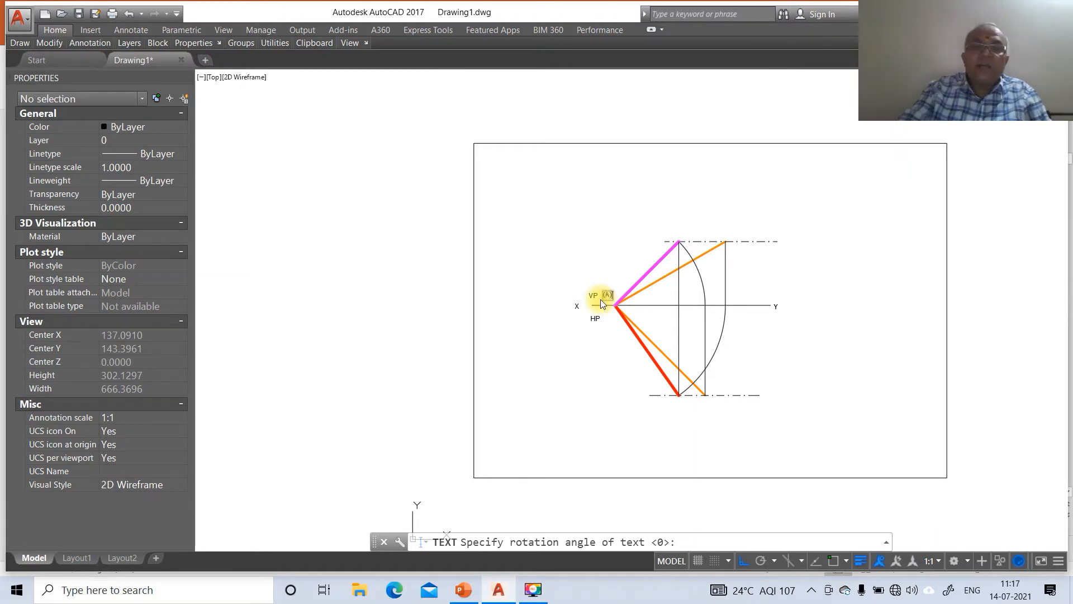
click(608, 322)
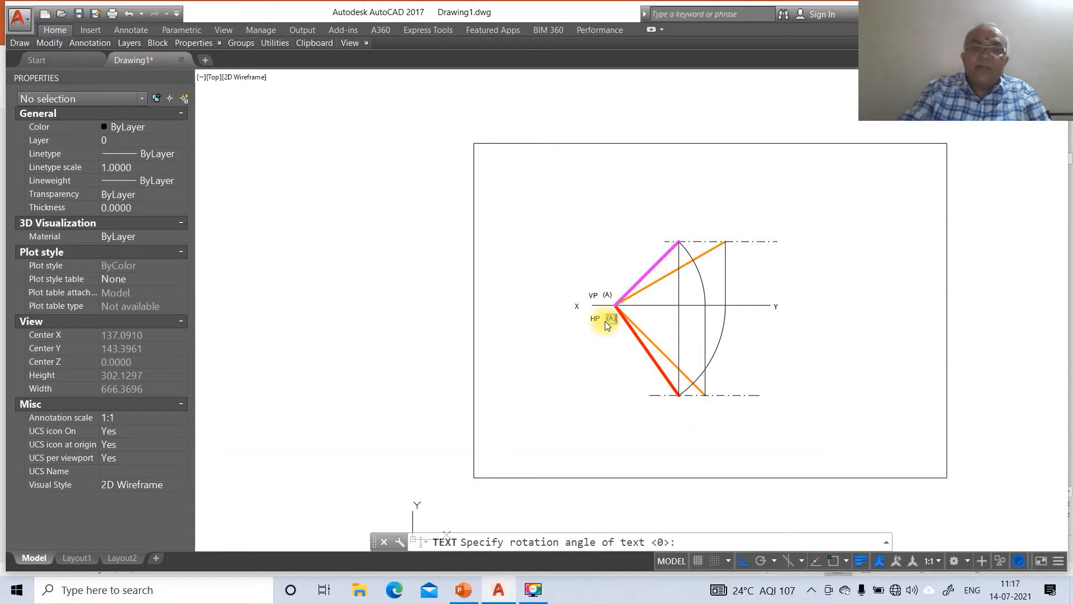
Step: Label the free ends of both true-length lines (B) and write LOCUS OF B along each of the two locus lines
click(724, 238)
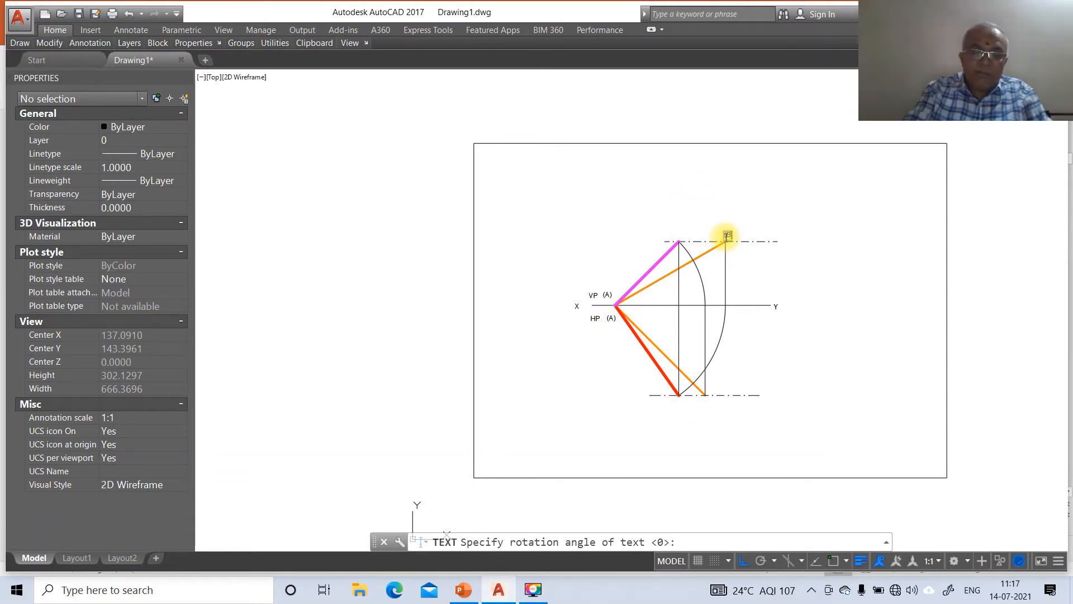
text((B))
click(751, 234)
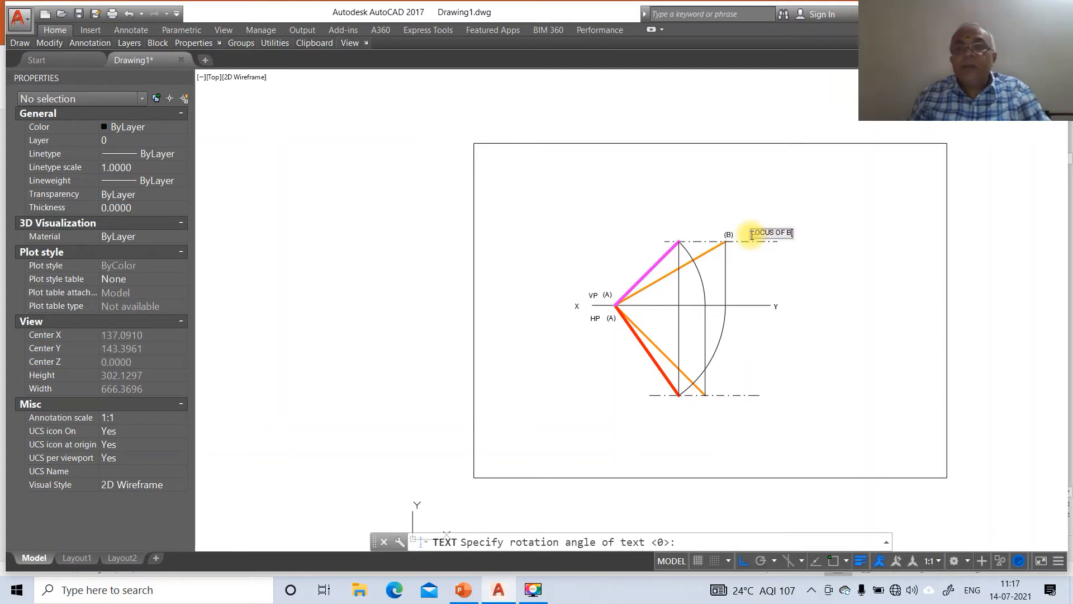
click(706, 414)
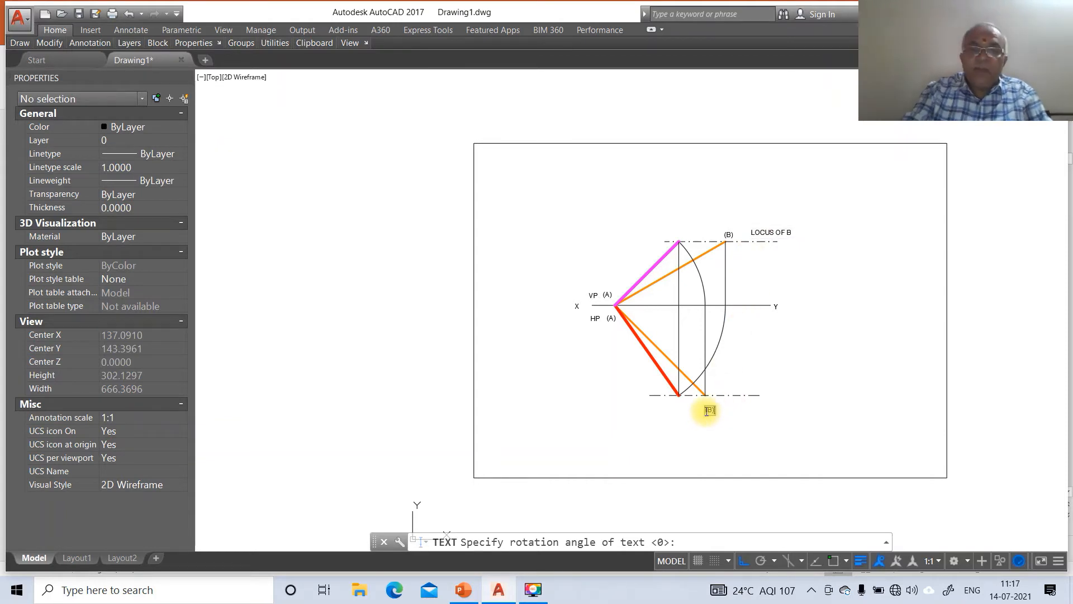
click(721, 387)
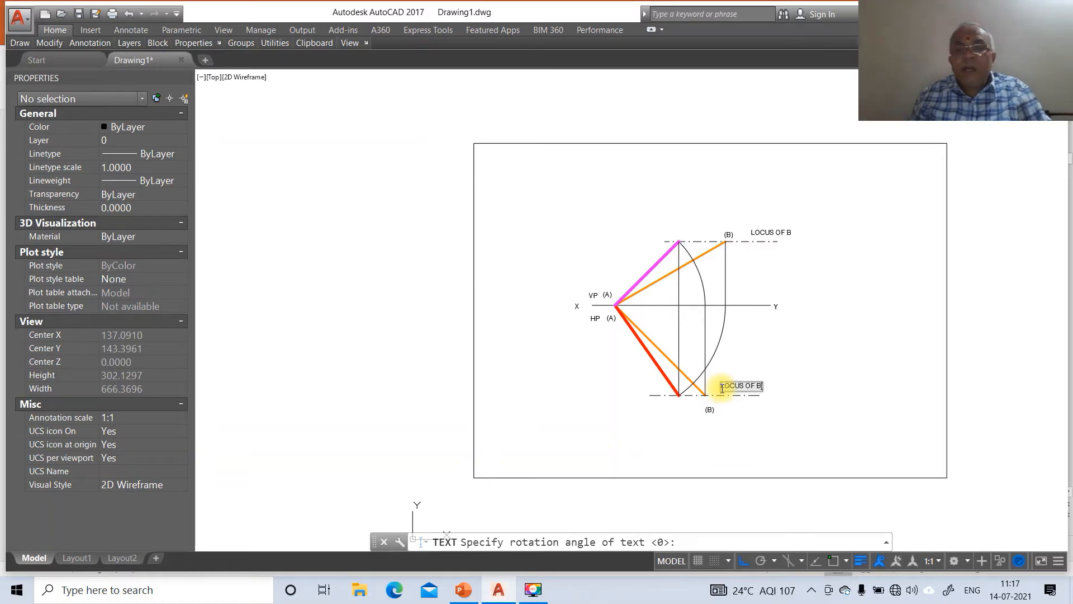
Step: Label a' above the common point, b1' at the upper true-length line's end, and b1 below it under XY
click(615, 298)
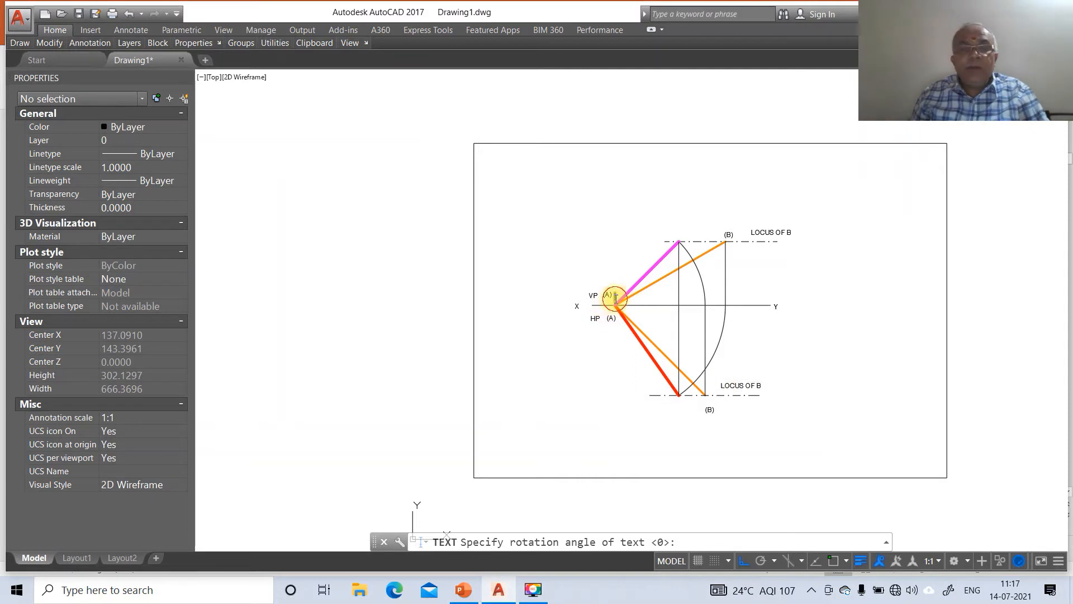
text(a1)
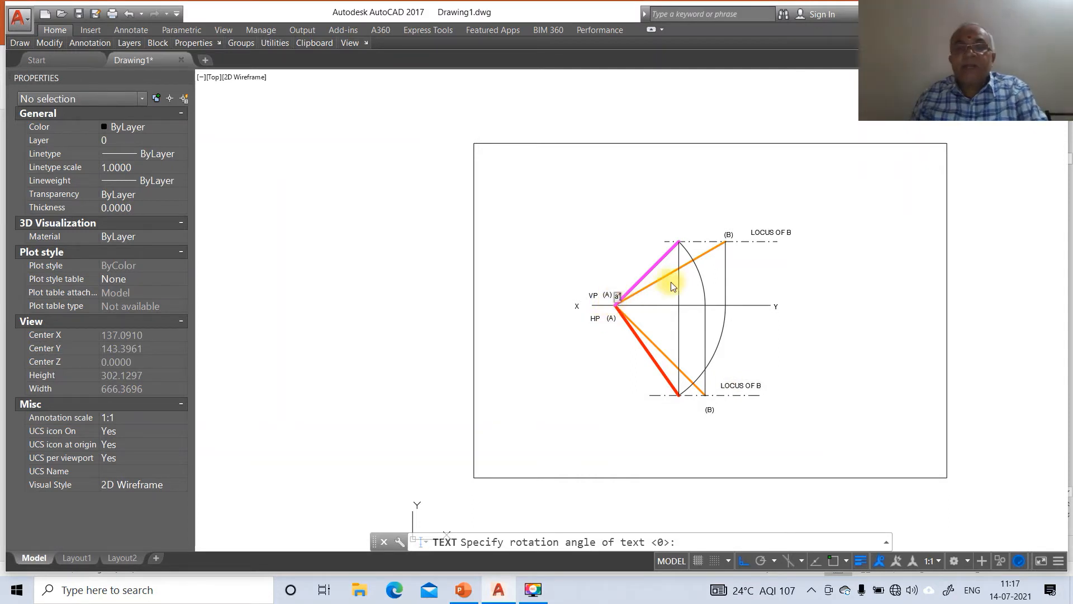
click(730, 255)
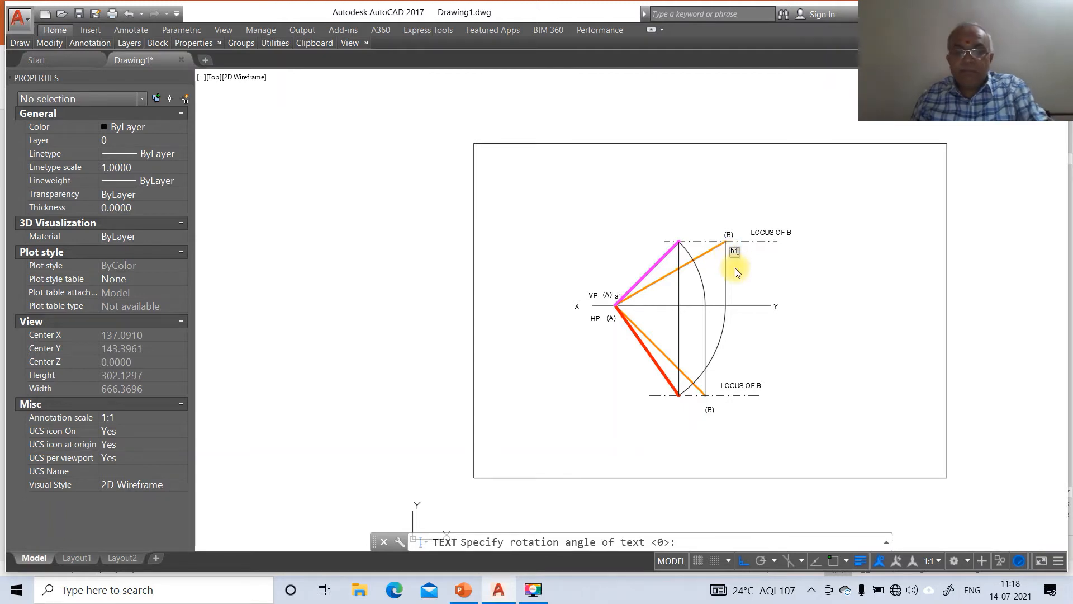
click(729, 316)
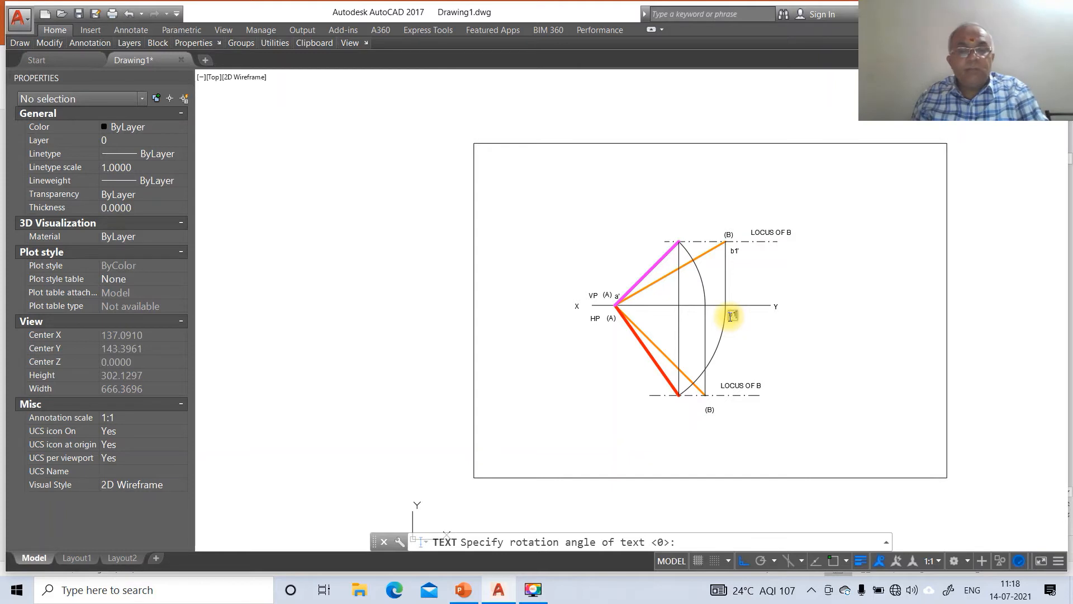
Step: Label the top-view points b, a and b2 and the front-view points b2' and b', and finish the text command
click(673, 408)
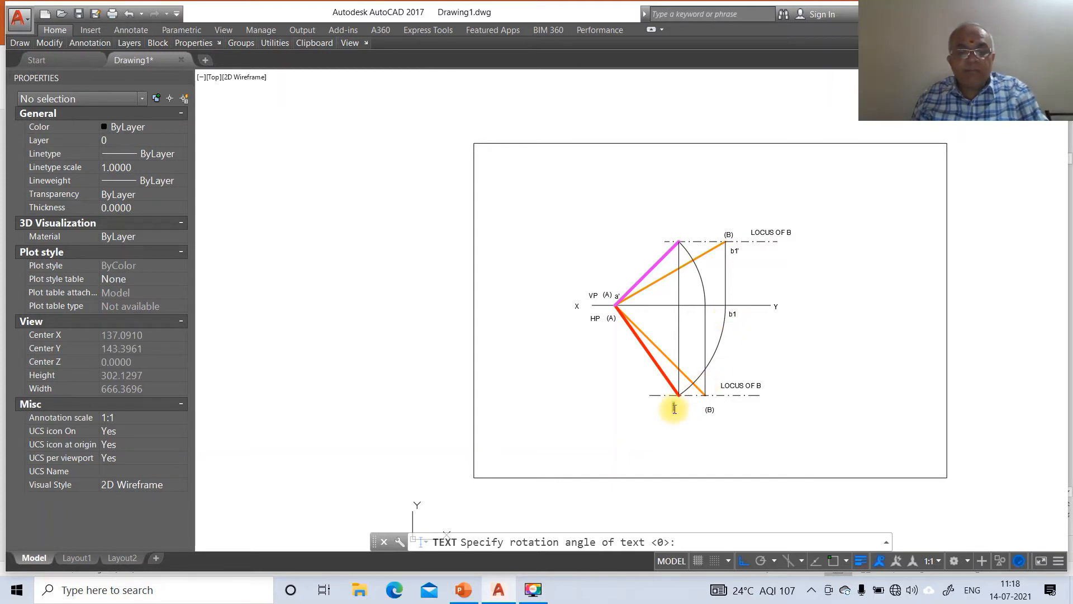
text(b)
click(612, 308)
text(a)
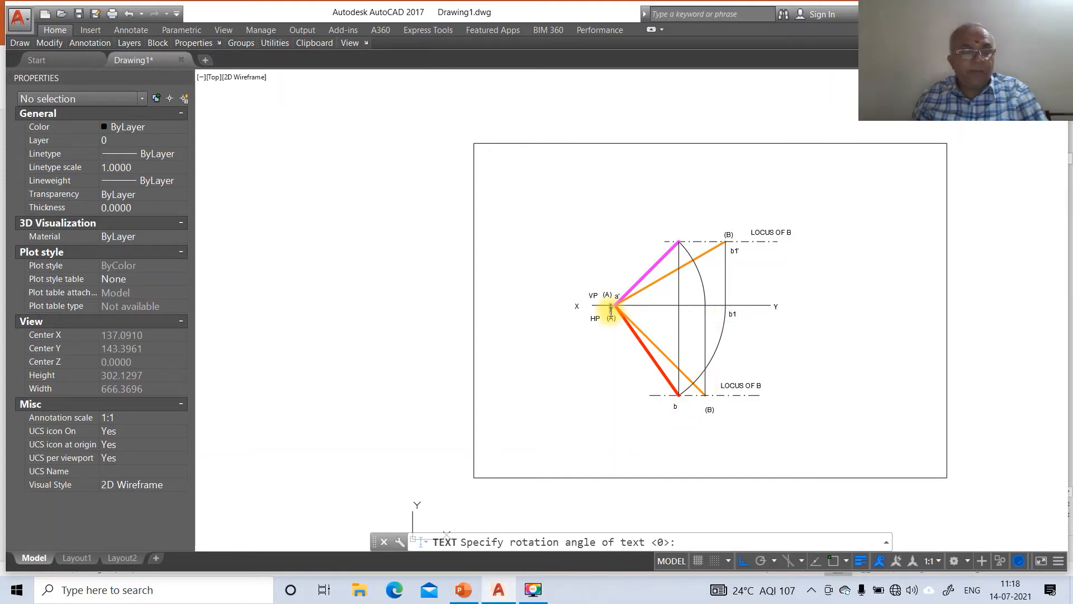
click(699, 407)
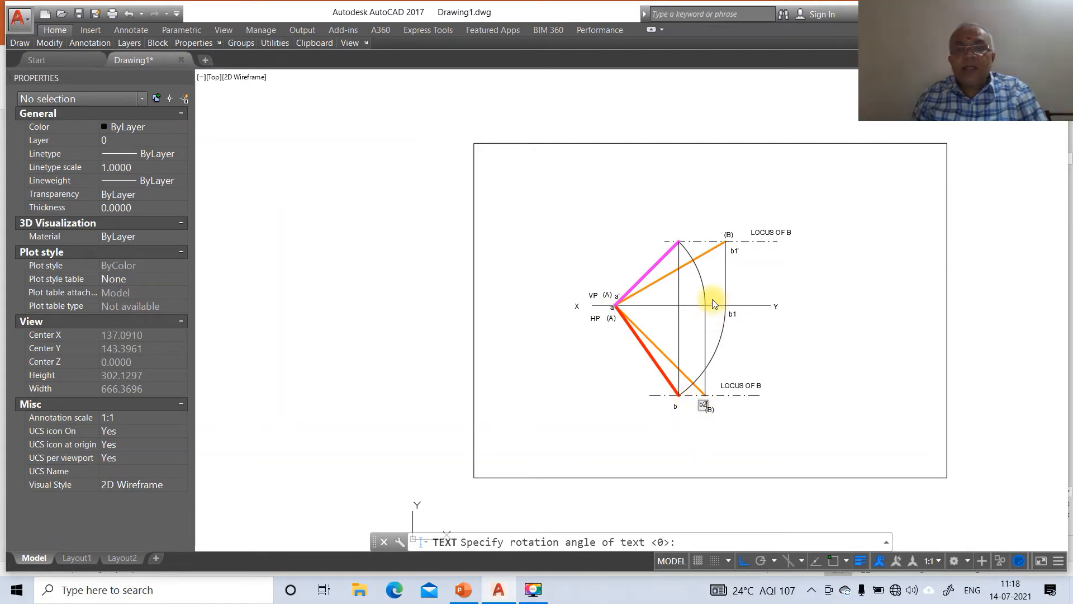
text(b2)
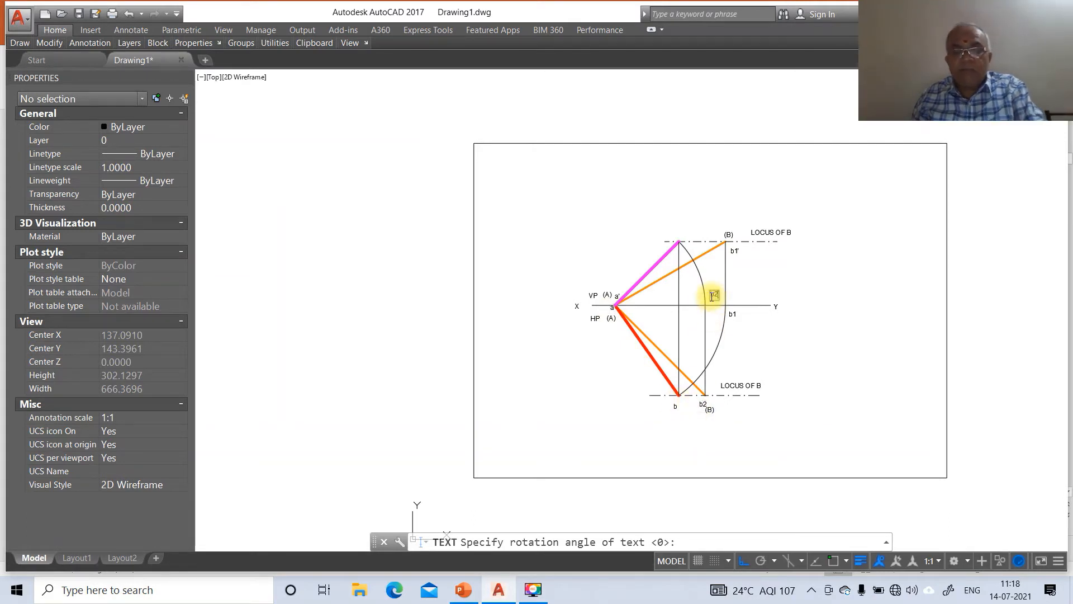
click(679, 236)
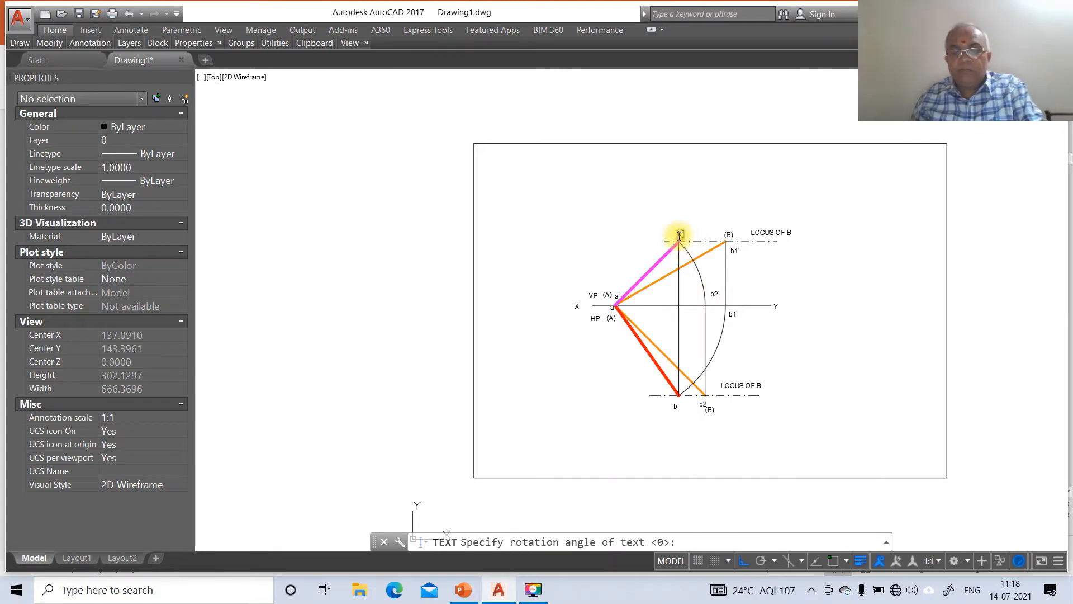
key(Return)
key(Return)
Step: Turn Ortho off and move the X label closer to the start of the reference line
text(z)
key(Return)
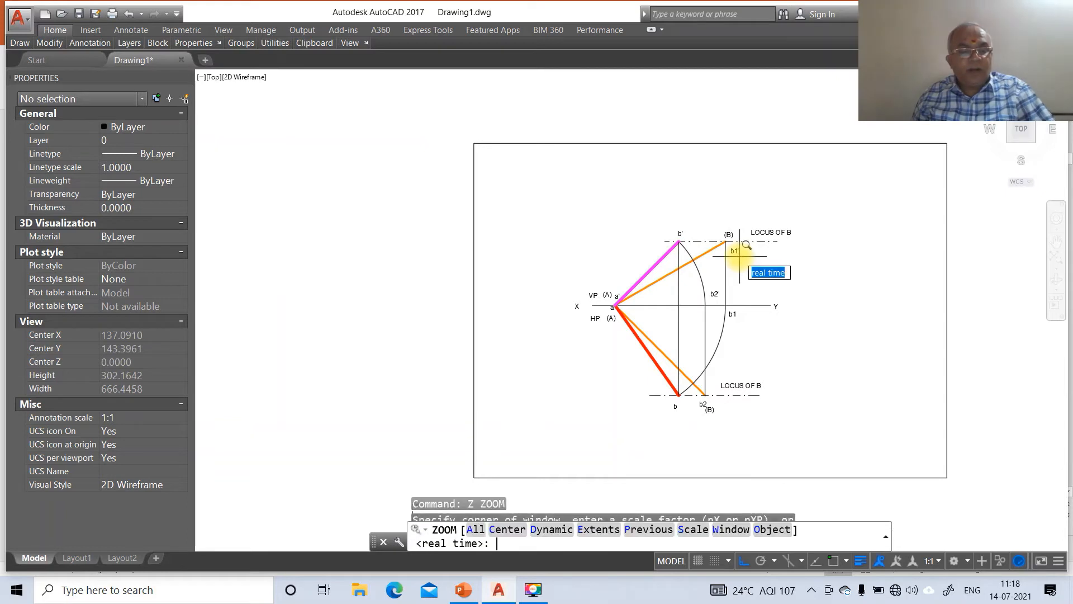
text(w)
key(Return)
click(548, 219)
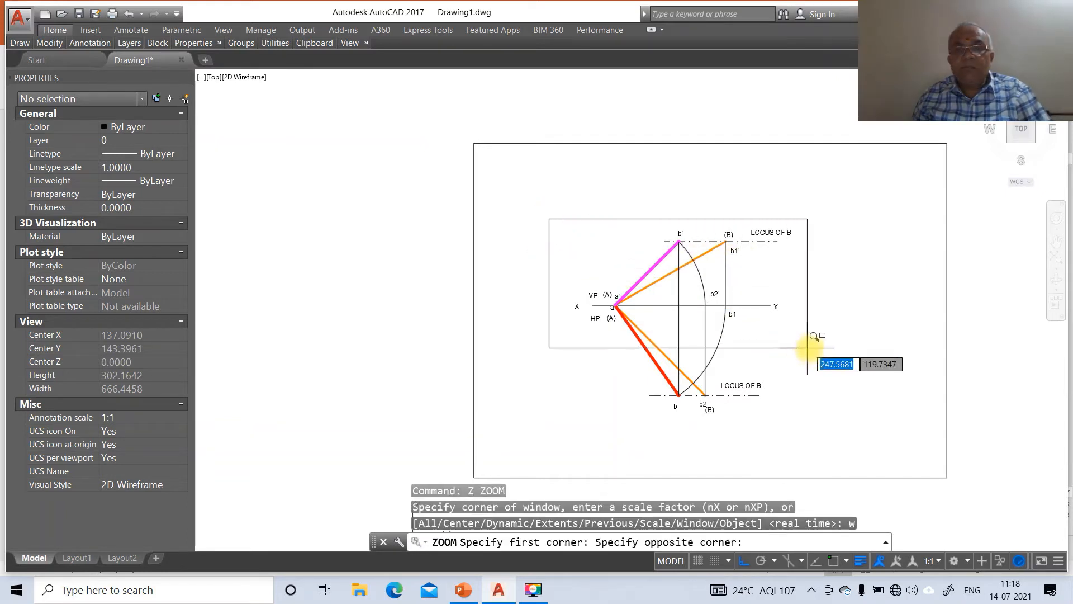
click(833, 359)
text(m)
key(Return)
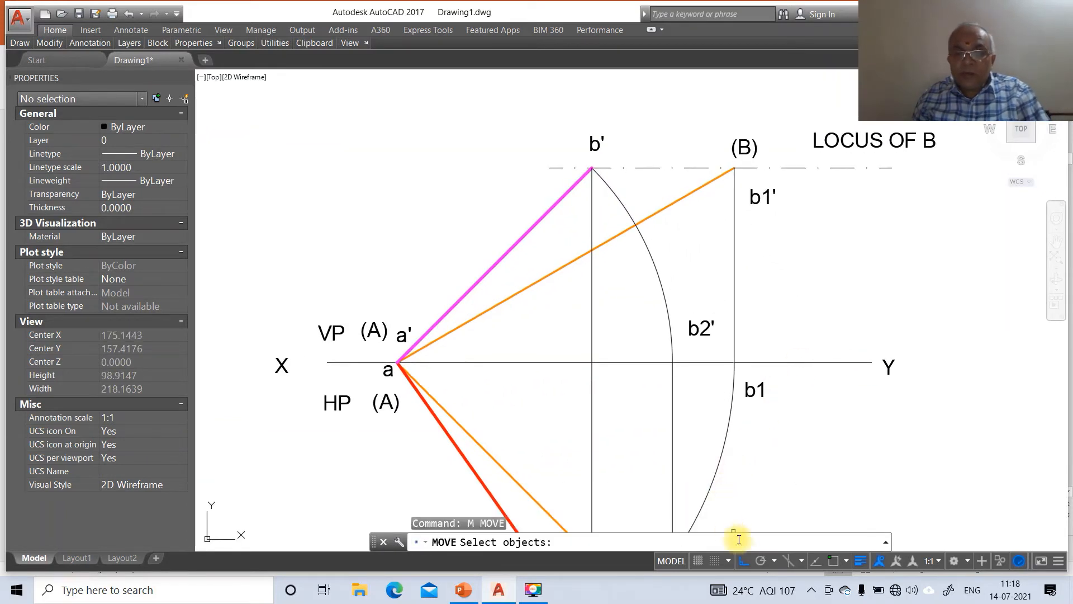
click(743, 560)
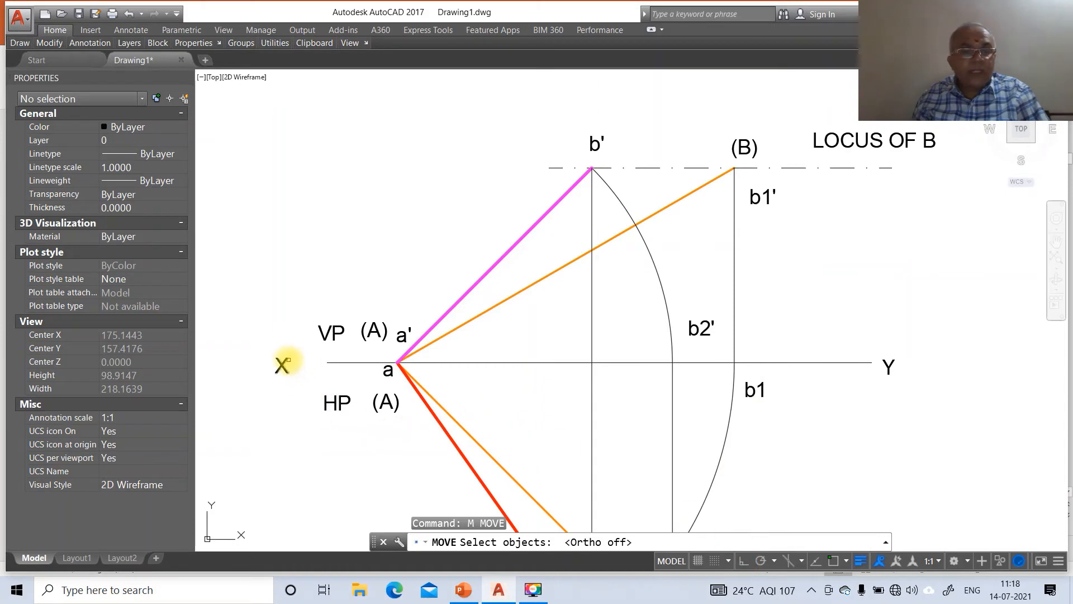
click(283, 362)
key(Return)
click(319, 391)
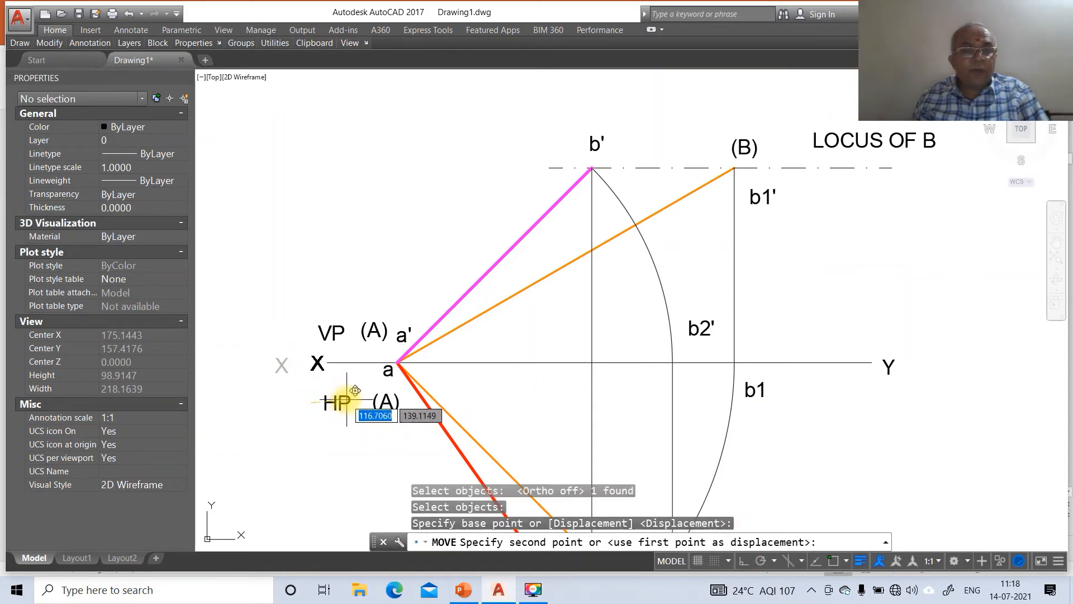
click(356, 390)
Step: Move the VP label to just above the reference line and the HP label to just below it
key(Return)
click(336, 333)
key(Return)
click(359, 336)
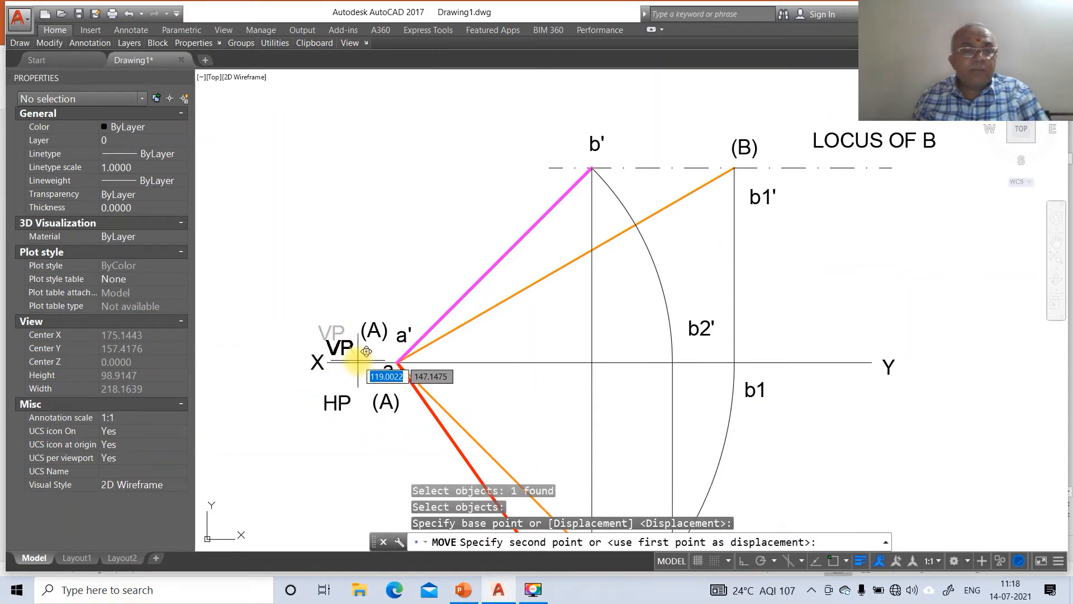
click(361, 362)
key(Return)
click(350, 401)
key(Return)
click(354, 419)
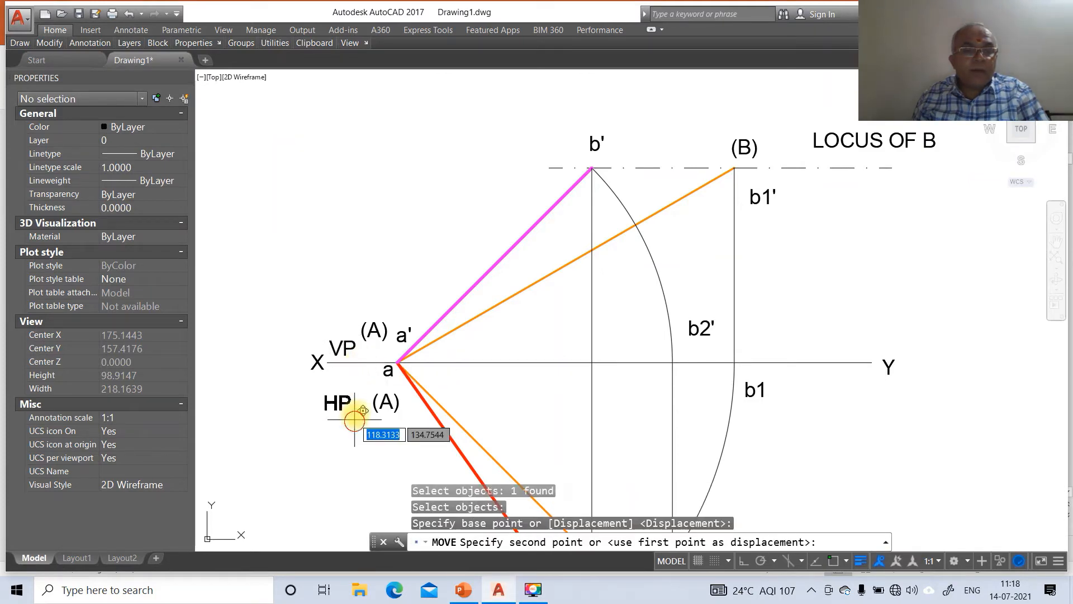
click(360, 396)
Step: Move the a and a' labels to just below and just above the reference line at the common point
key(Return)
click(387, 372)
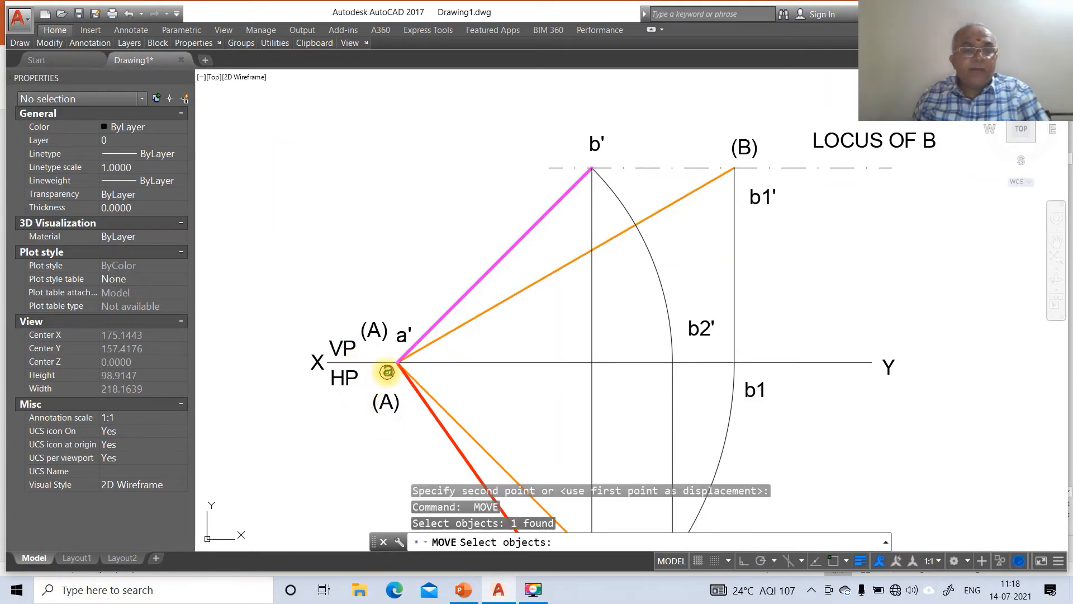
key(Return)
click(388, 372)
click(396, 377)
key(Return)
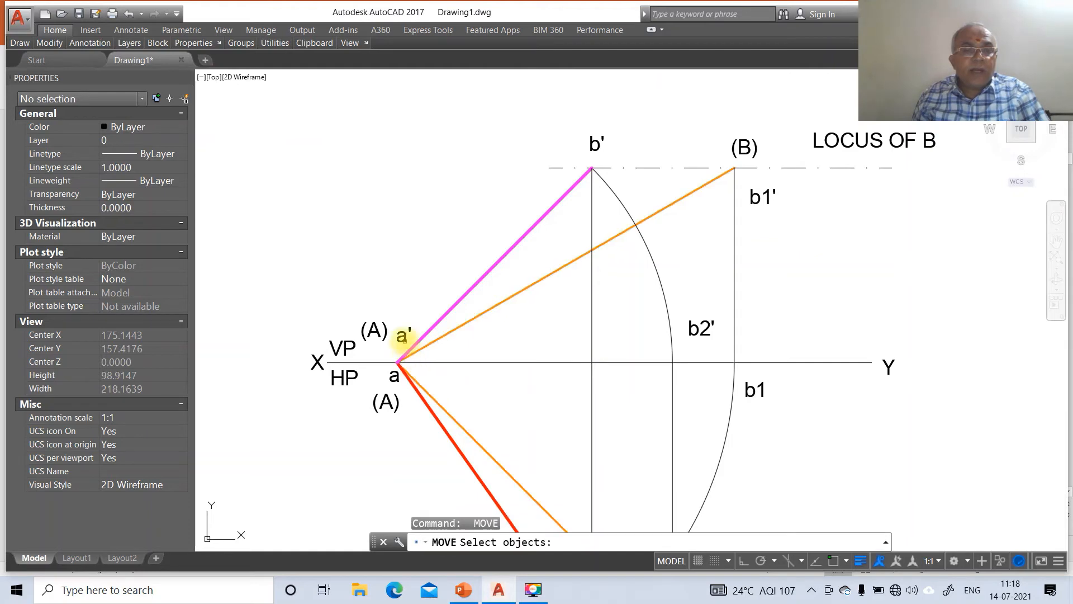
click(403, 338)
key(Return)
click(421, 356)
click(416, 367)
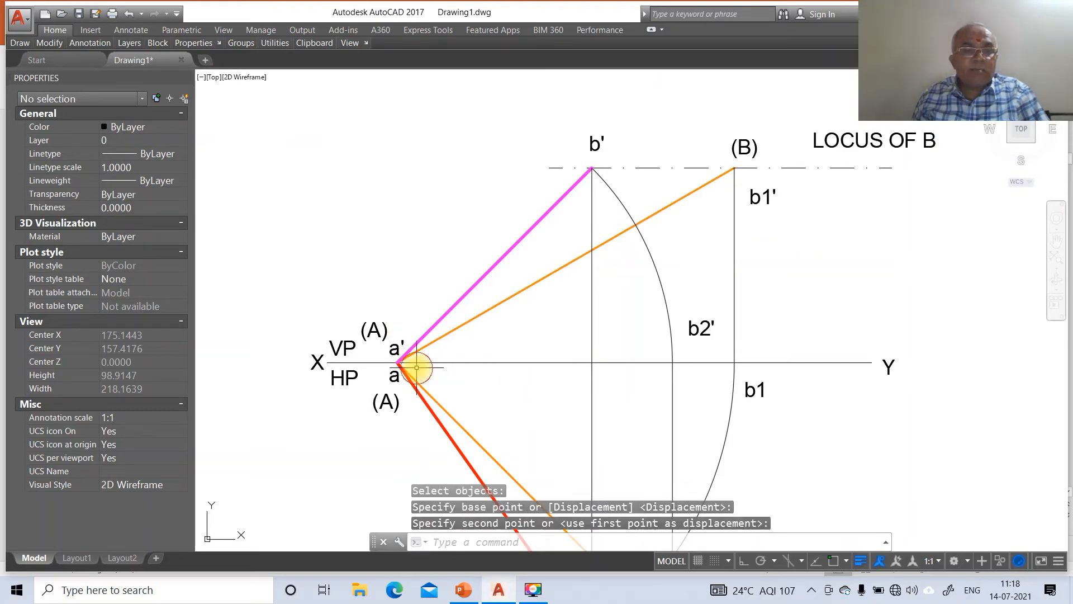
Step: Move the upper (A) label down between VP and a', just above the reference line
key(Return)
click(379, 334)
key(Return)
click(391, 344)
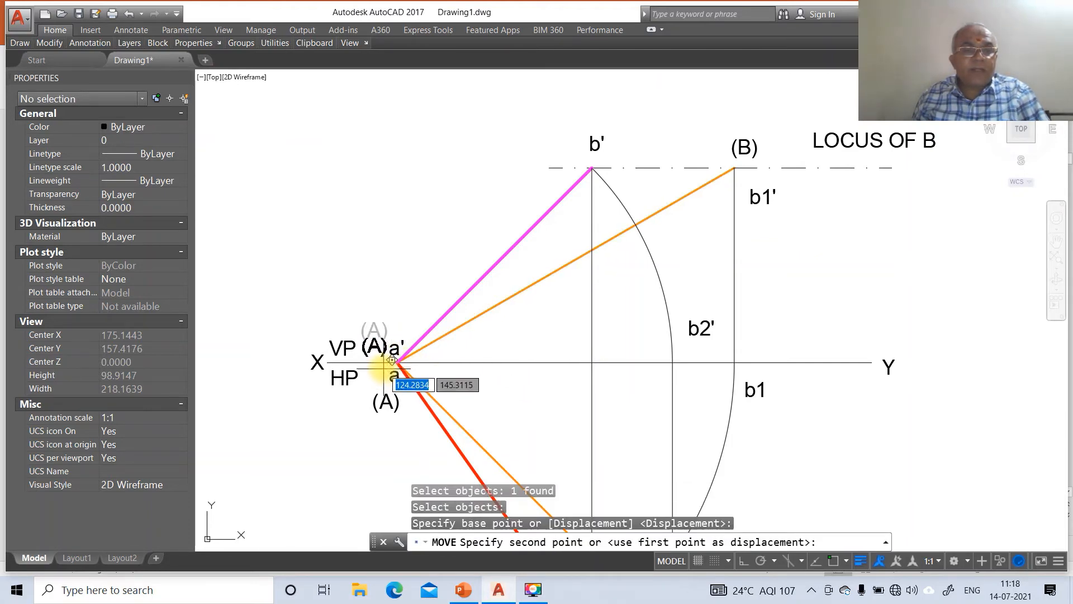
click(391, 360)
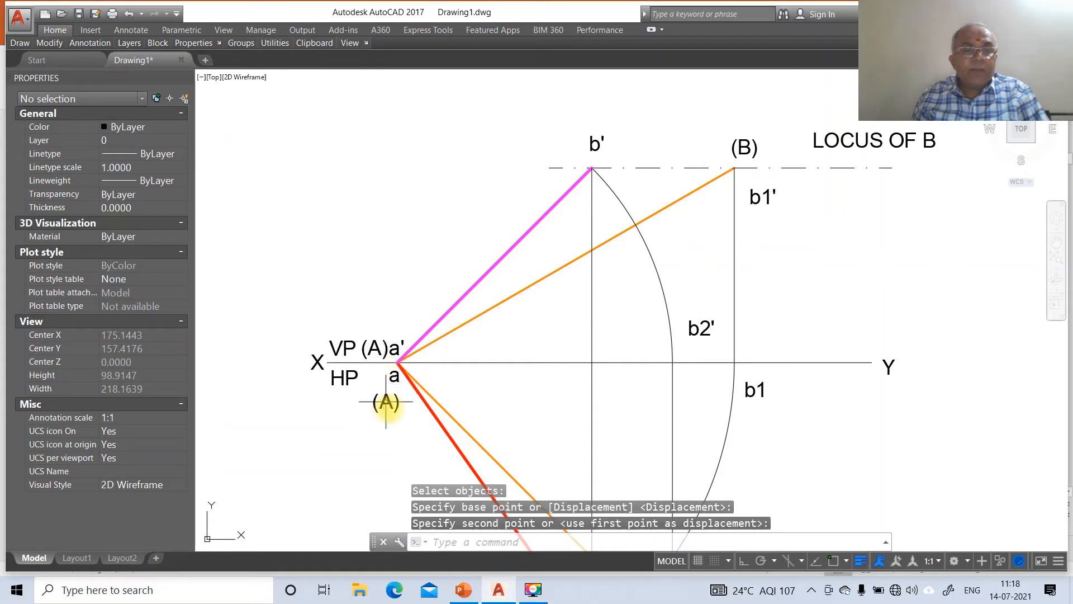
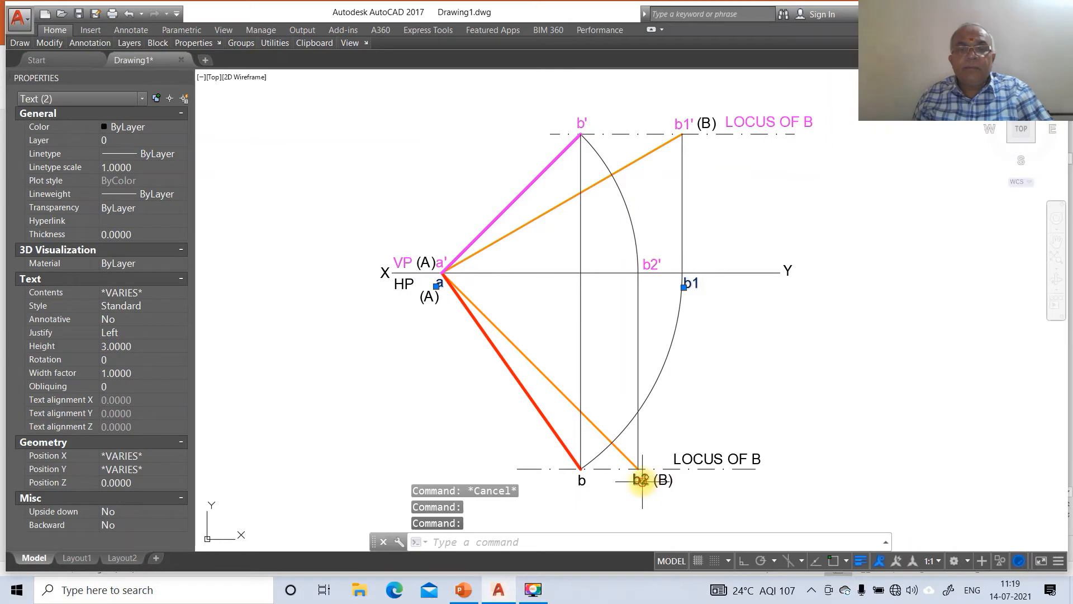
Step: Assign the labels a, b1, b2, b, the lower LOCUS OF B and HP to the TV layer
click(680, 463)
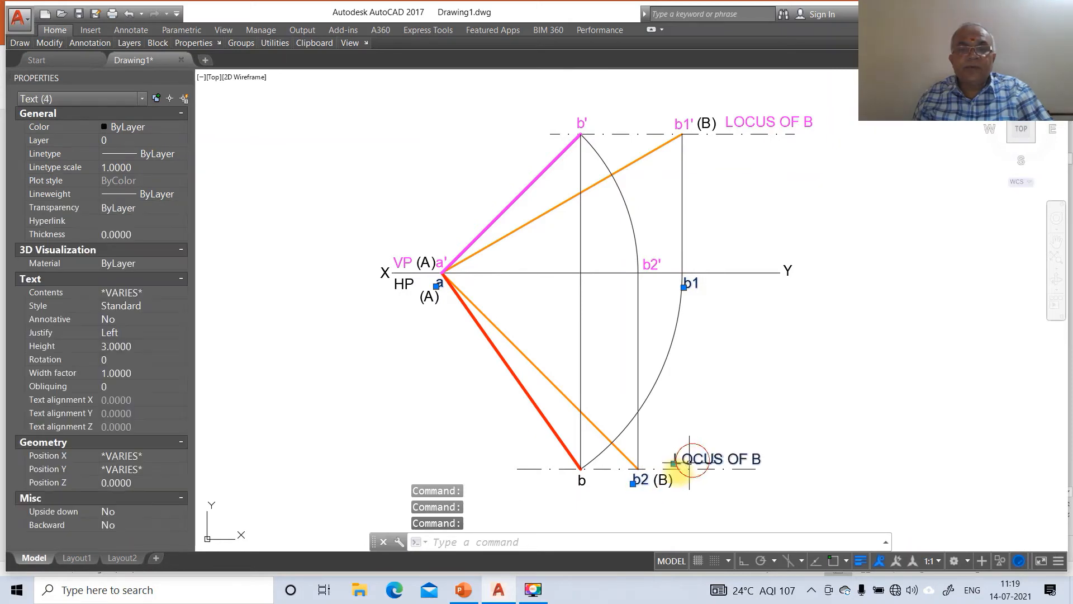
click(584, 480)
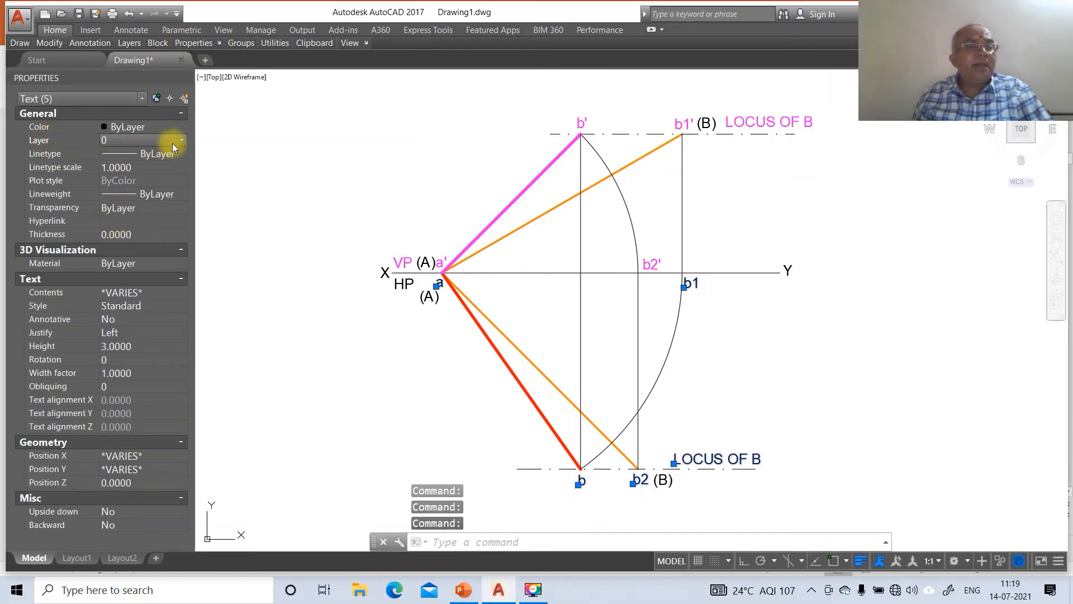
click(177, 142)
click(124, 200)
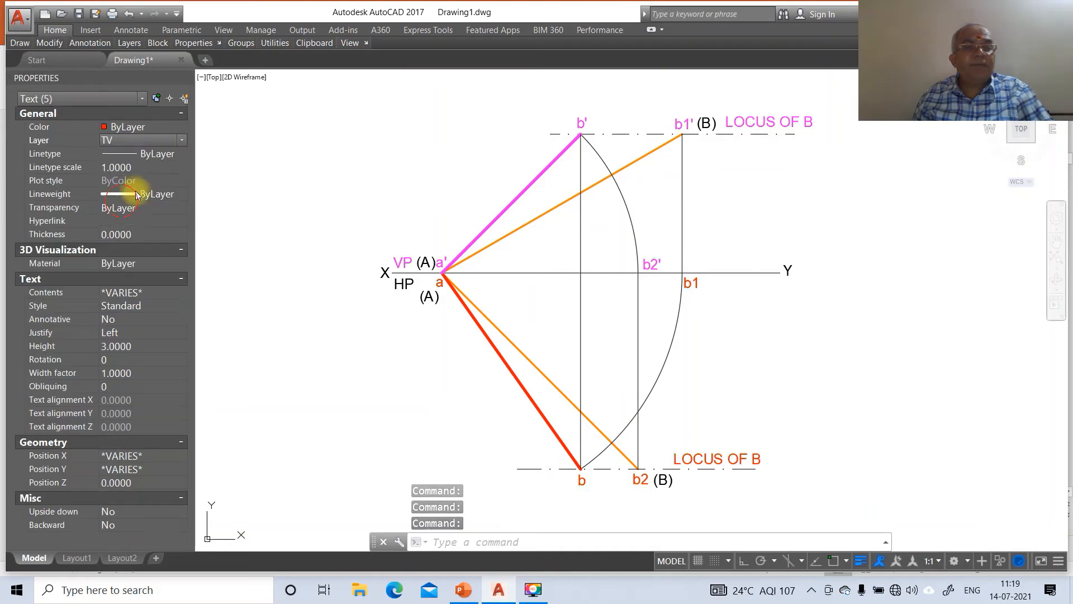
click(405, 284)
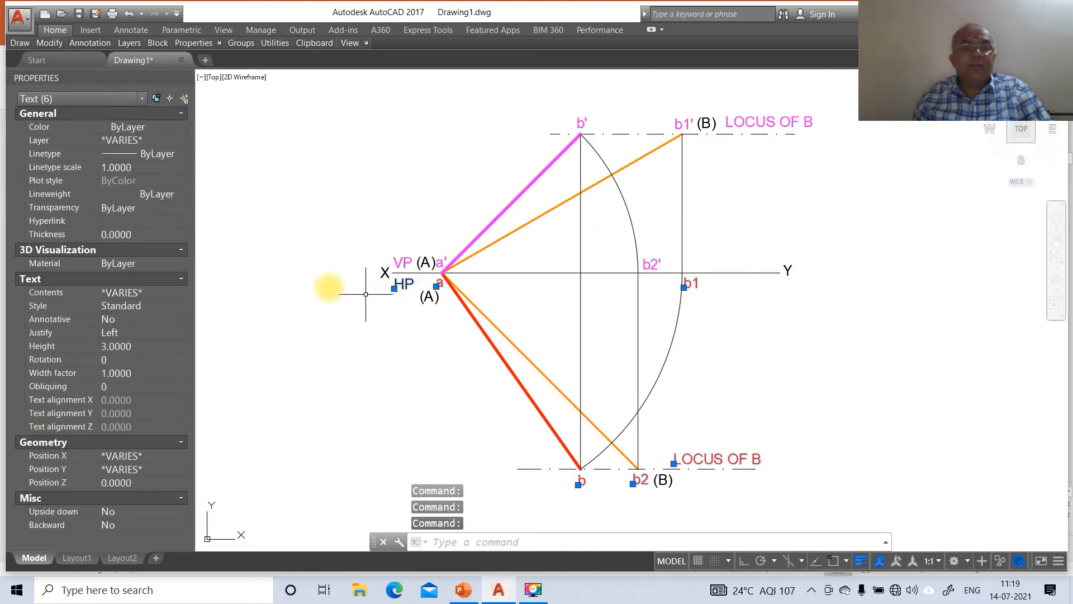
click(174, 141)
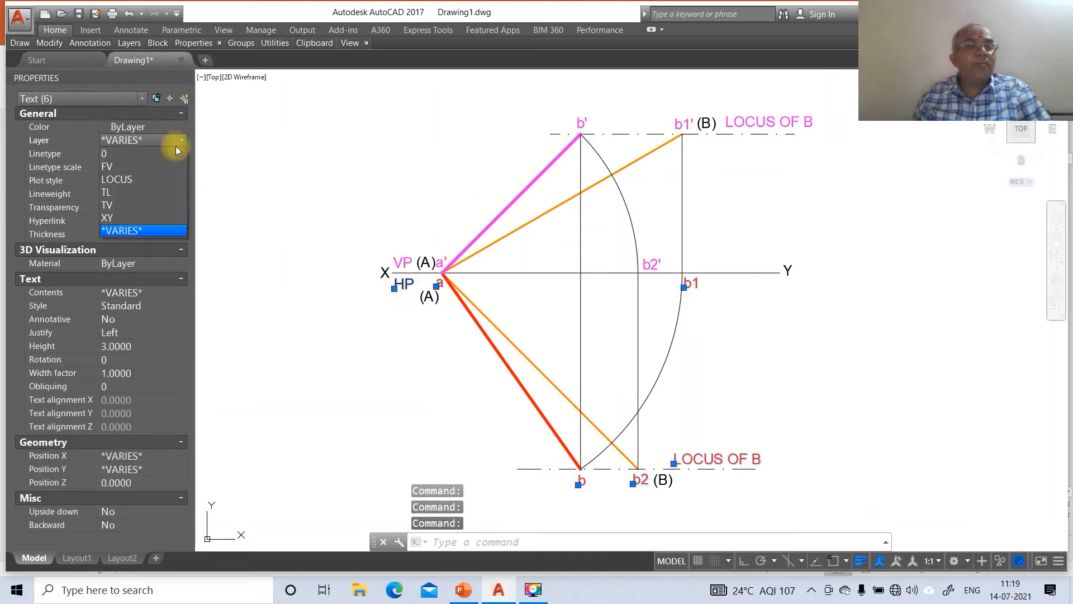
click(122, 204)
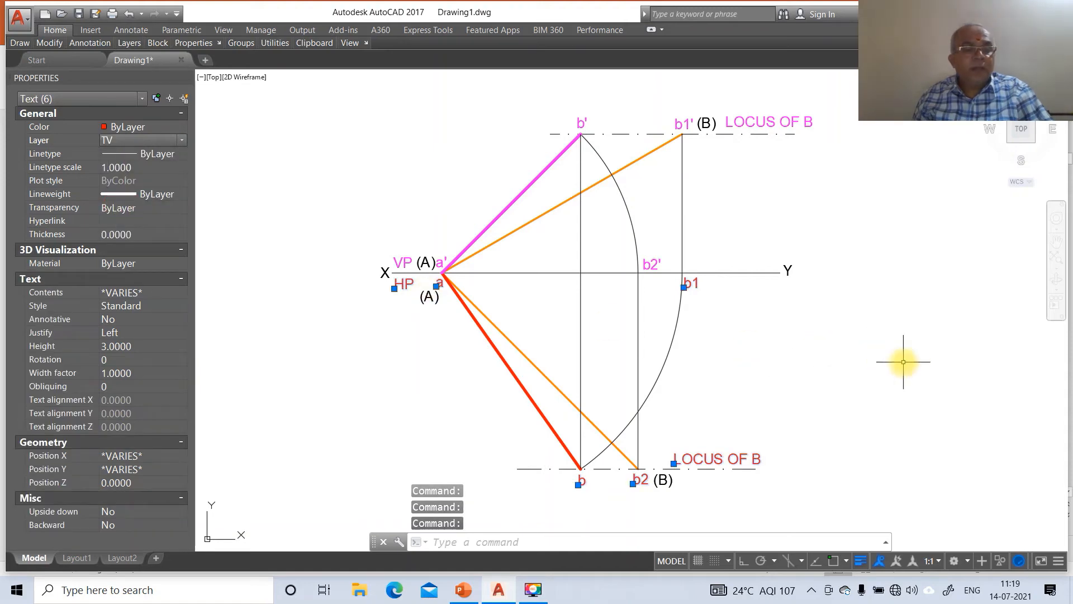
key(Escape)
key(Escape)
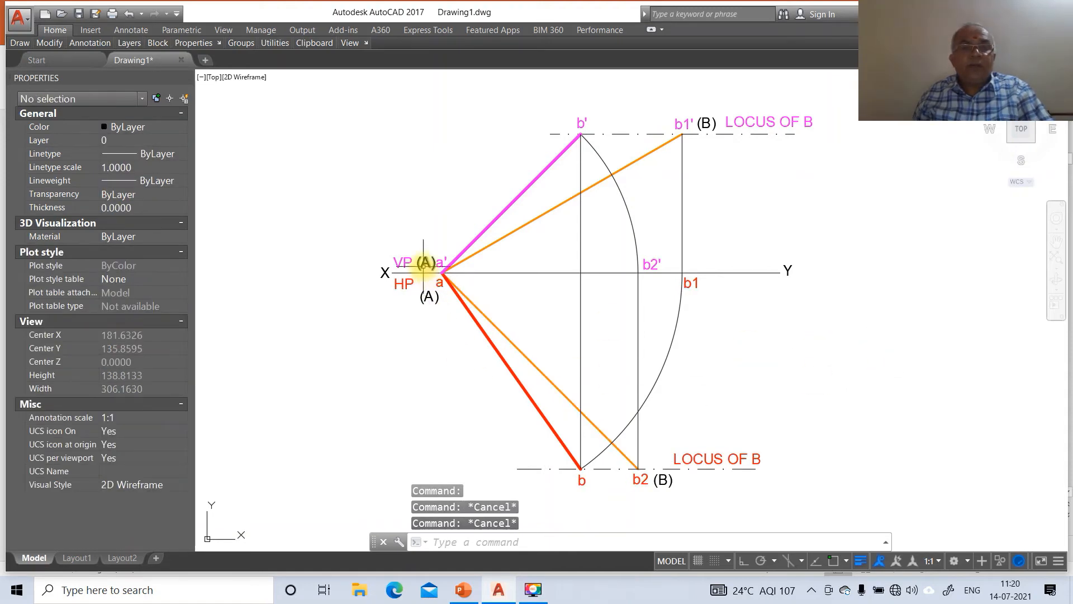
Step: Set the color of both (A) labels and both (B) labels to Blue
click(424, 263)
click(428, 296)
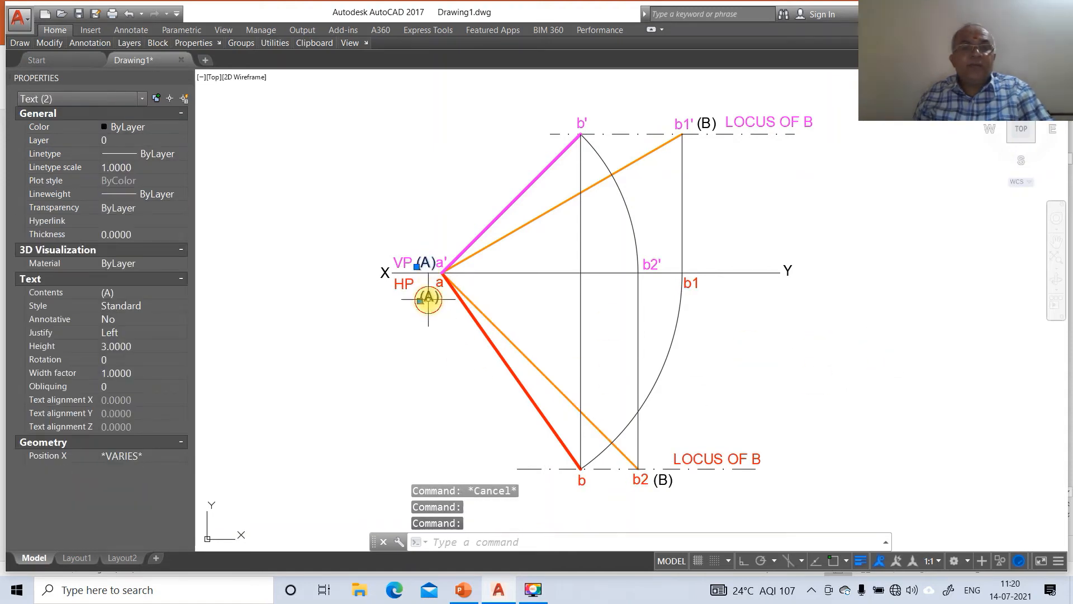
click(665, 480)
click(708, 126)
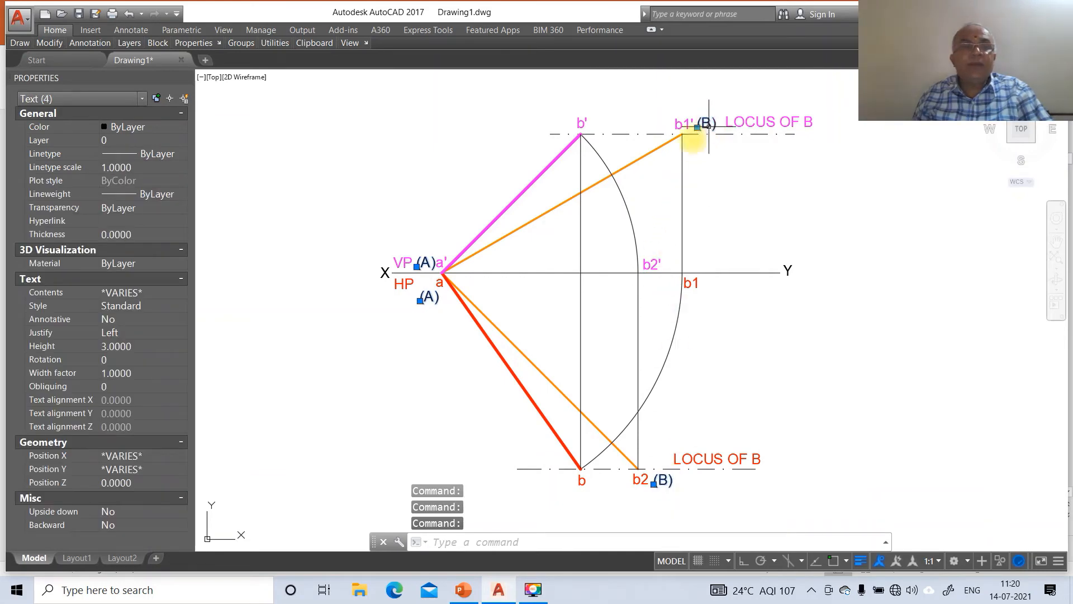
click(171, 128)
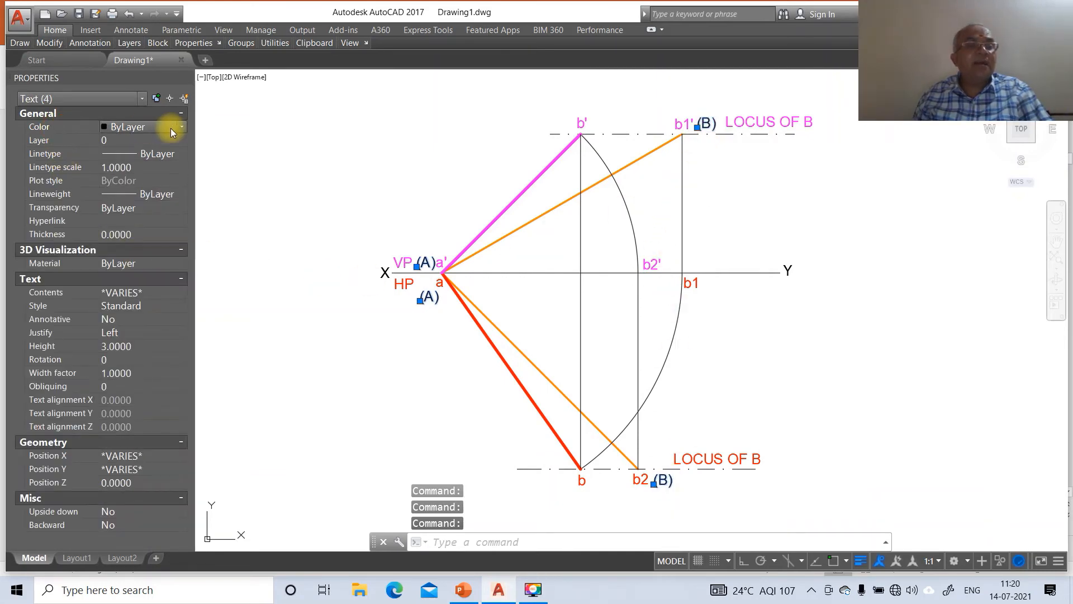
click(171, 129)
click(136, 205)
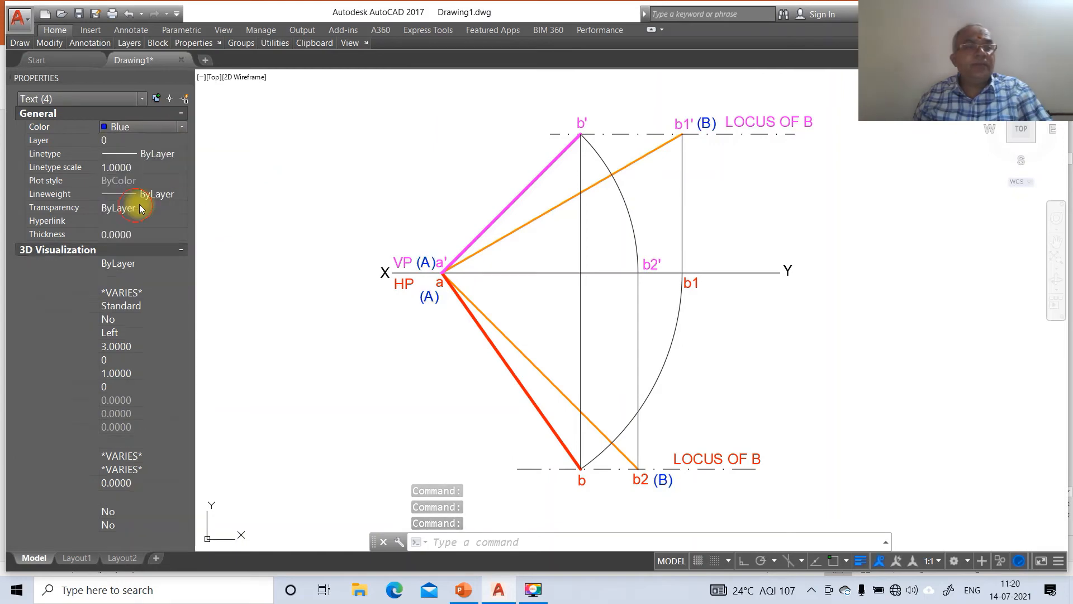
key(Escape)
key(Escape)
key(Escape)
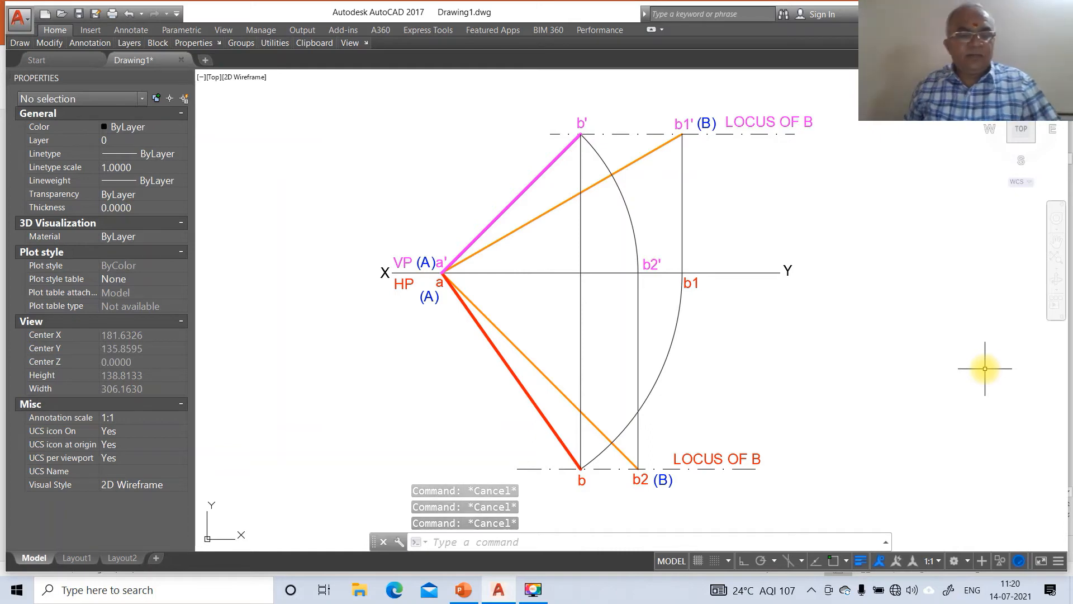
Step: Modify the Standard dimension style with DDIM, setting the linear dimension precision to 0
text(ddim)
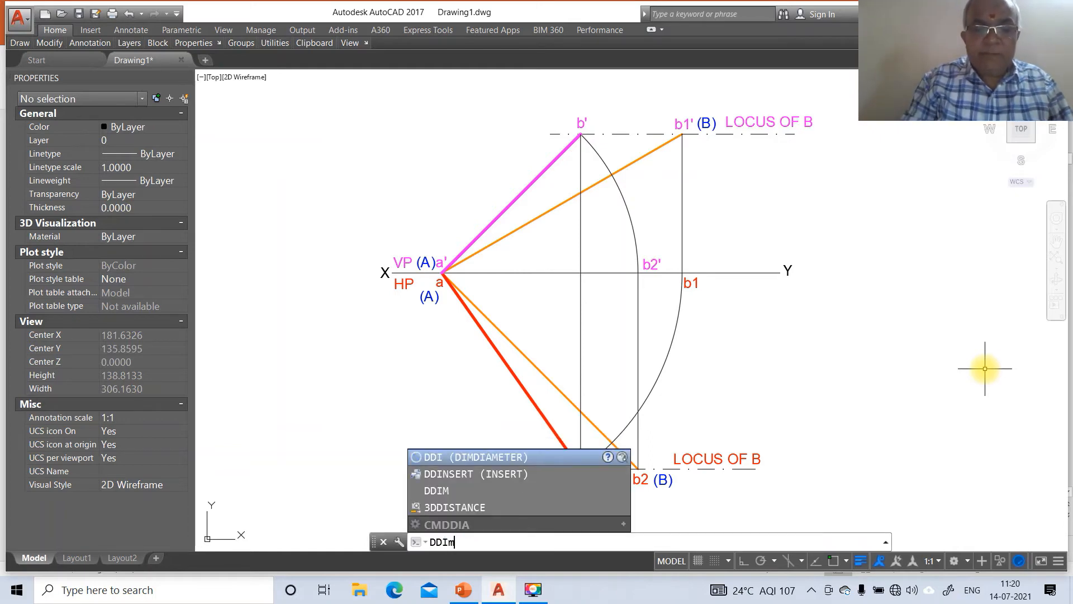
key(Return)
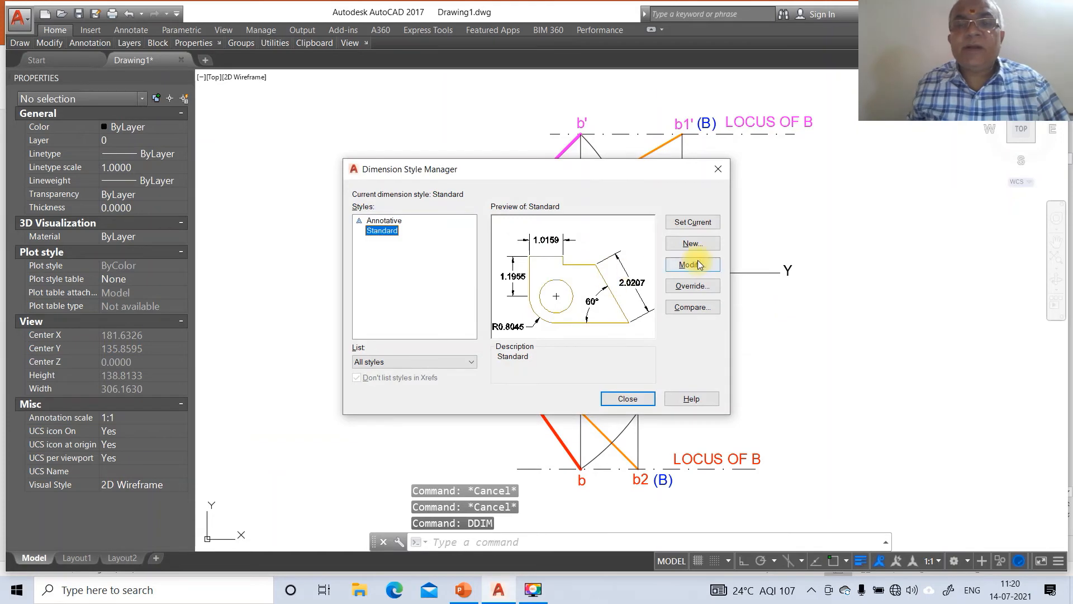
click(693, 265)
click(511, 142)
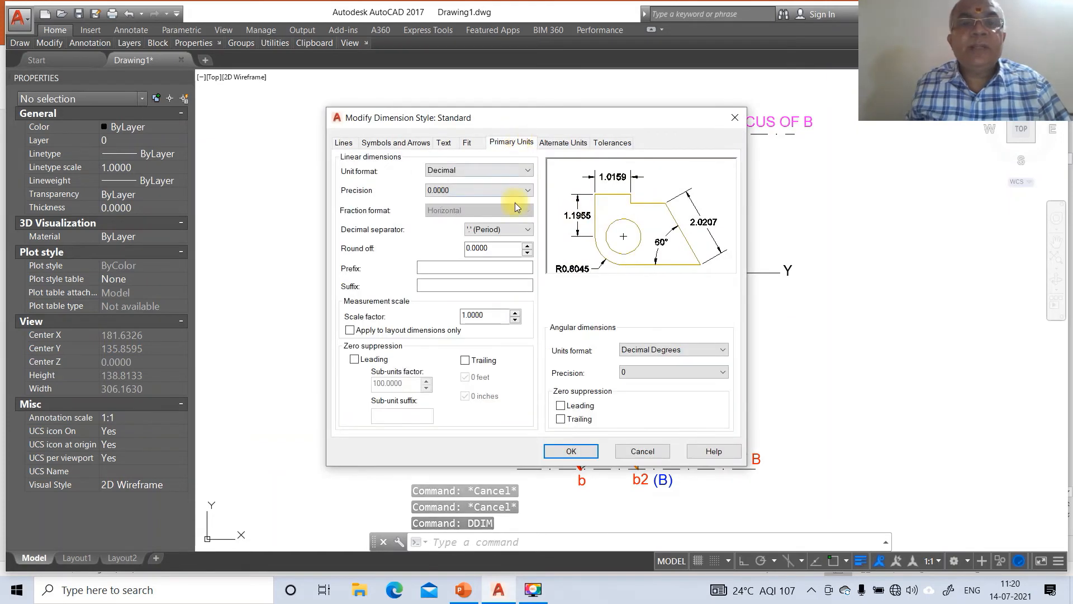
click(523, 190)
click(471, 204)
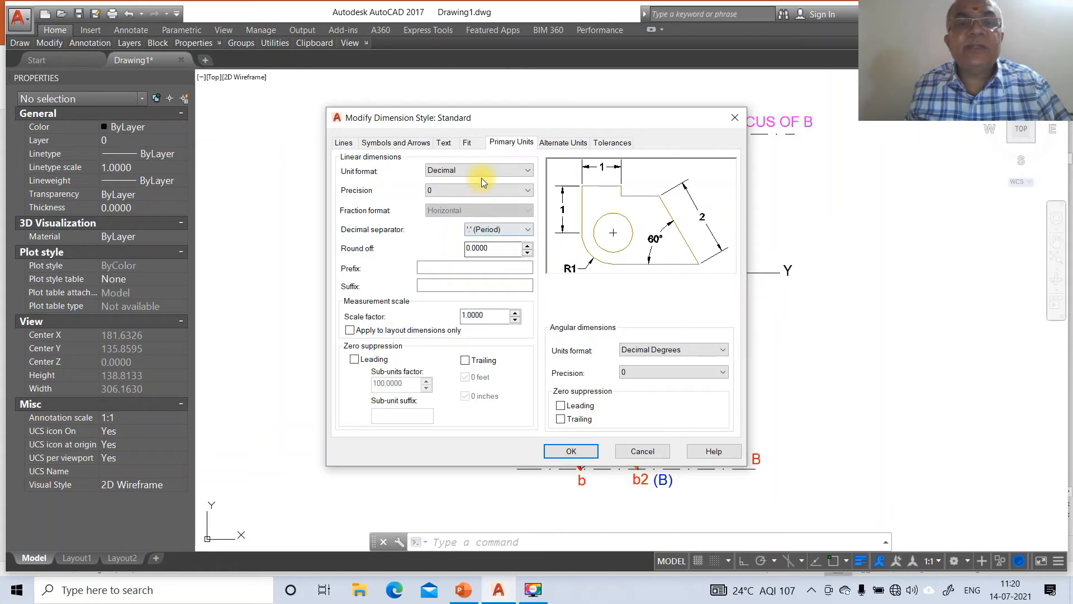
Step: Set the dimension text height to 3, align it with the dimension line, place it vertically Above, and change its offset from the dimension line
click(450, 144)
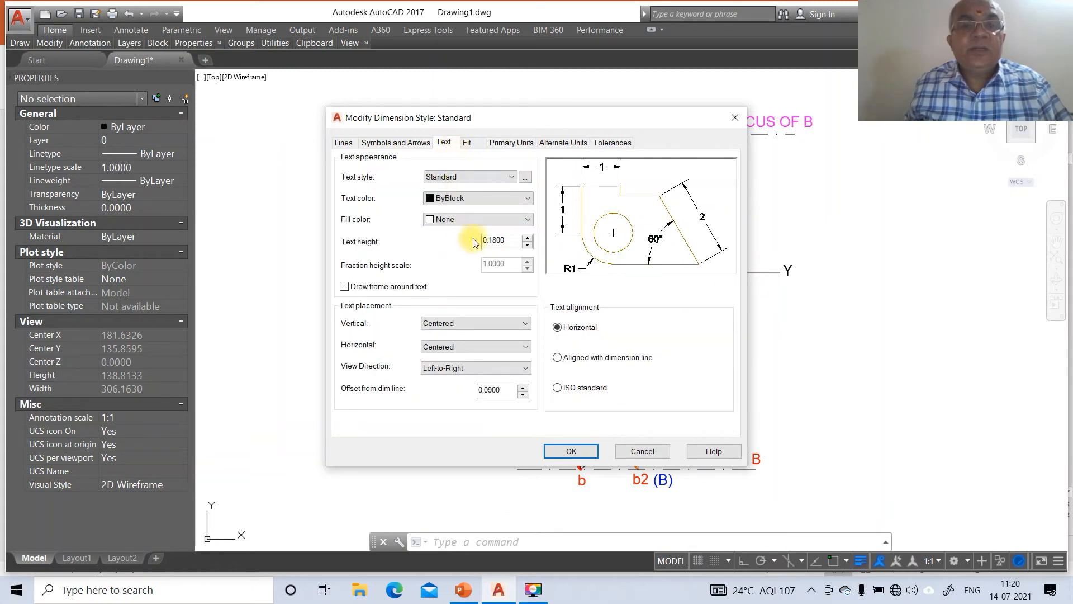
click(509, 242)
drag(509, 241, 467, 239)
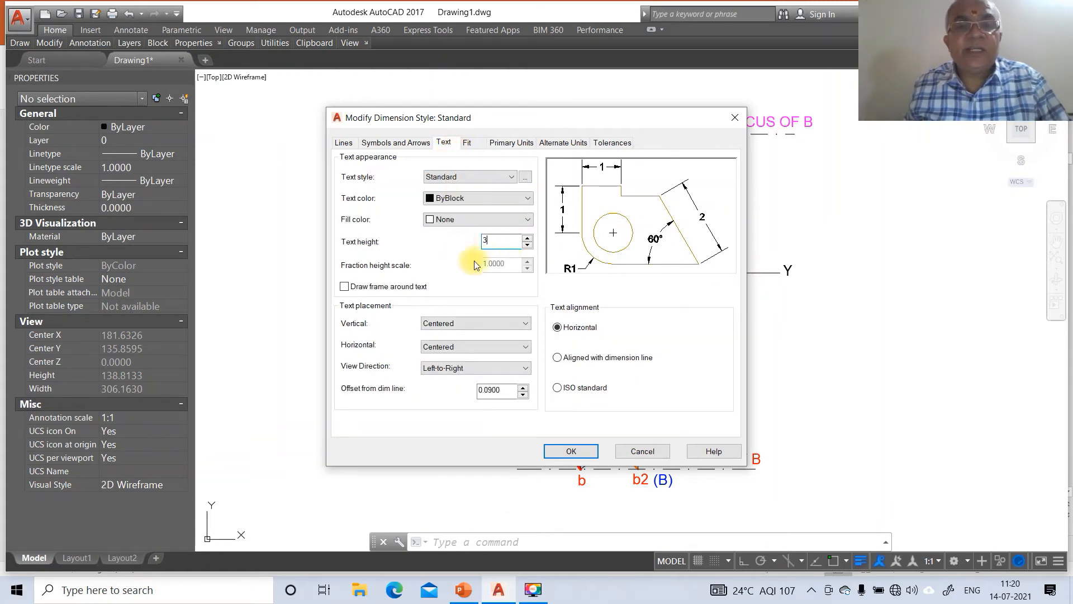
click(557, 357)
click(526, 324)
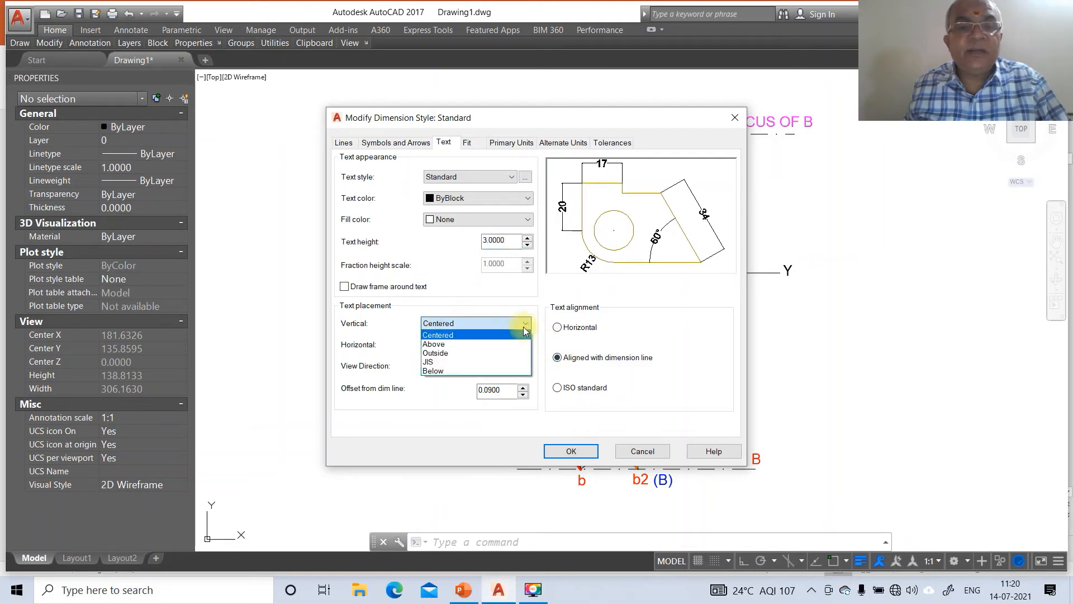
click(466, 344)
drag(506, 395, 466, 393)
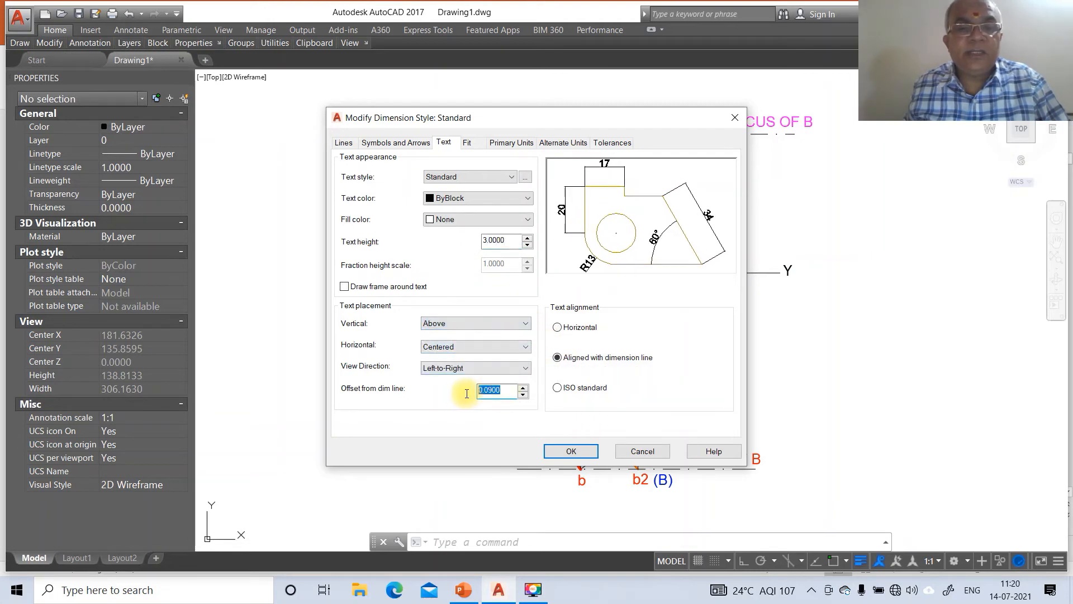
Step: Change the arrow size and the extension lines' offset from origin, and save the Standard dimension style
click(396, 143)
drag(378, 283, 332, 283)
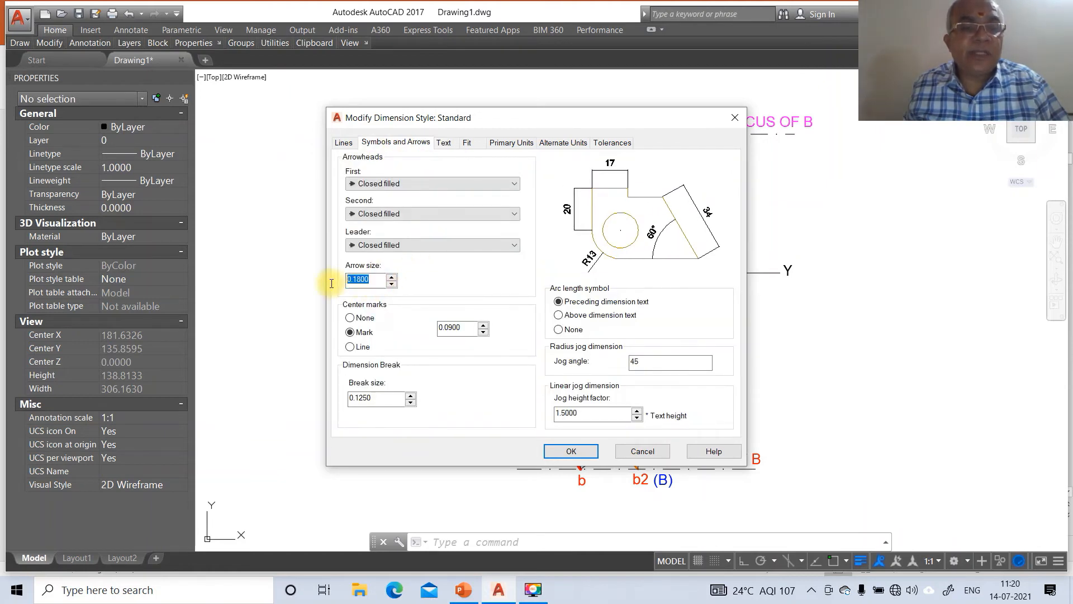
click(344, 145)
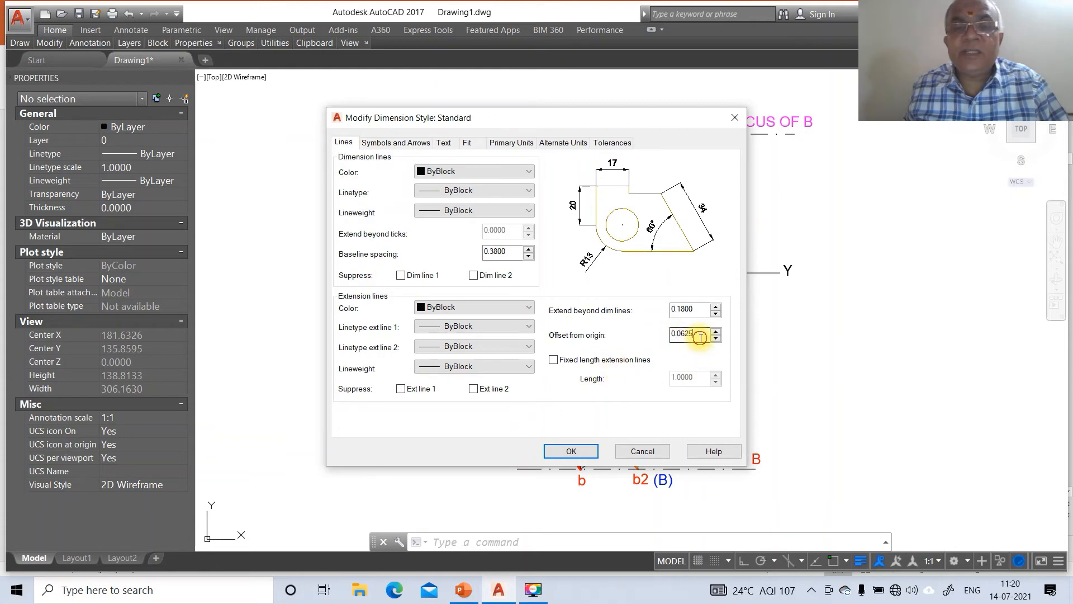
drag(695, 335, 648, 343)
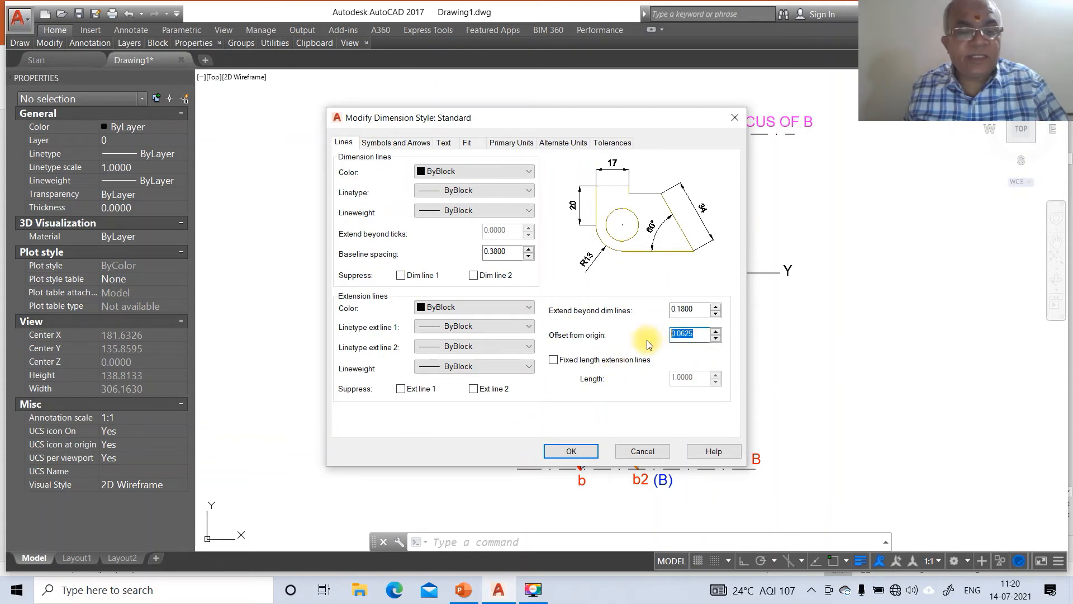
click(570, 451)
click(632, 398)
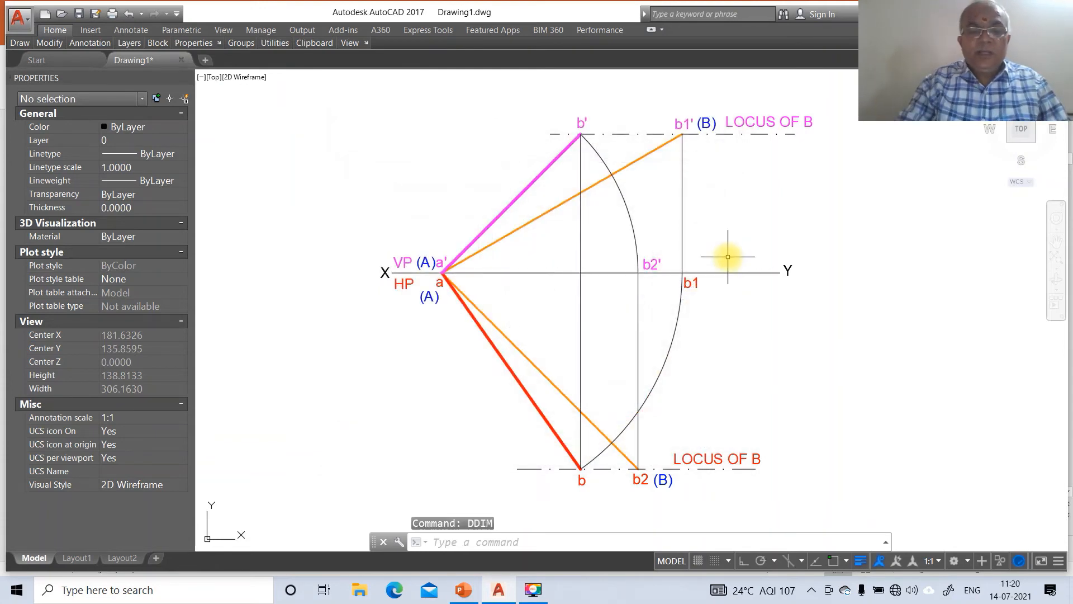
Step: Dimension the true length line from a' to b1' with DIM, snapping to intersections and placing the dimension above the front view
text(dim)
key(Return)
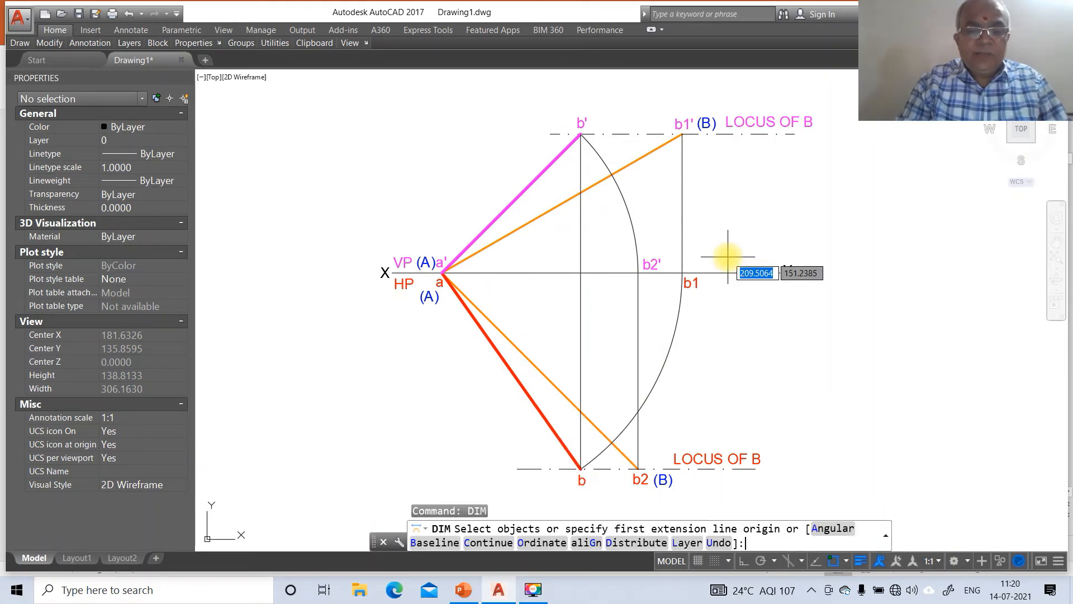
text(int)
key(Return)
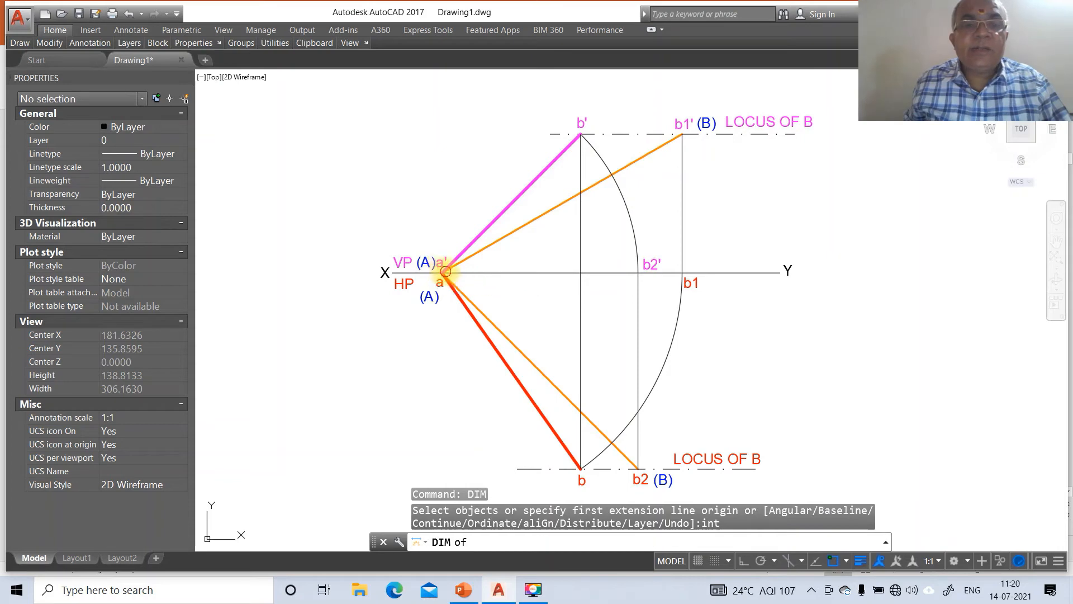
click(444, 272)
text(int)
key(Return)
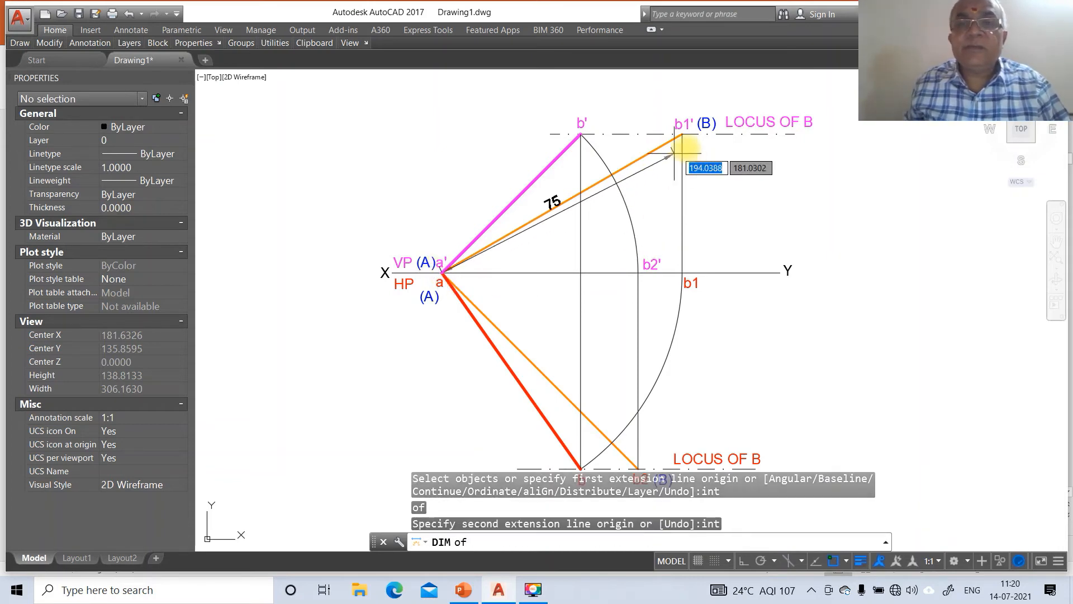
click(682, 134)
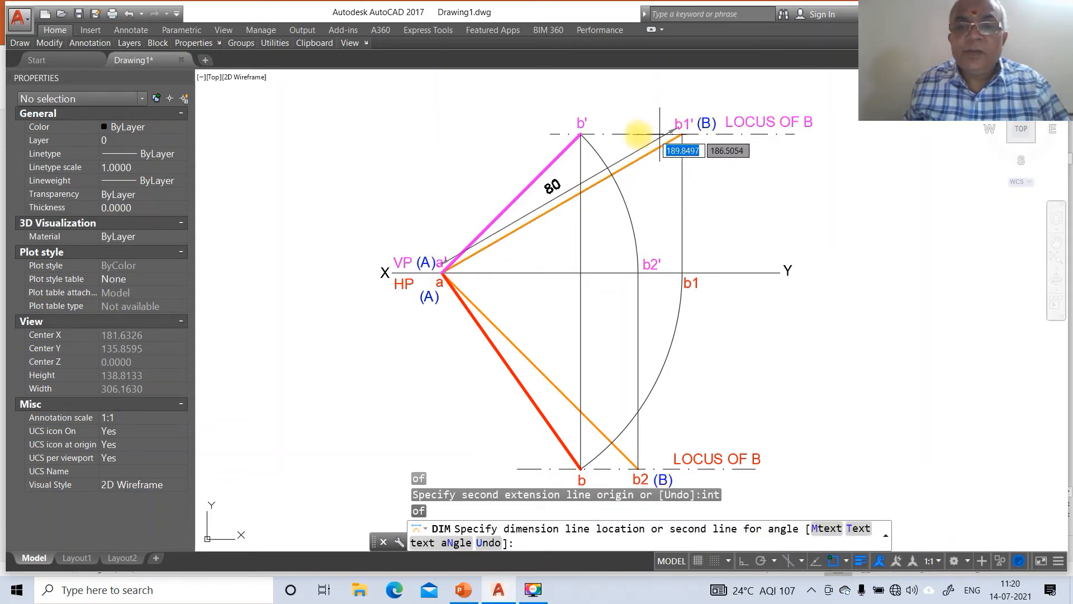
click(557, 108)
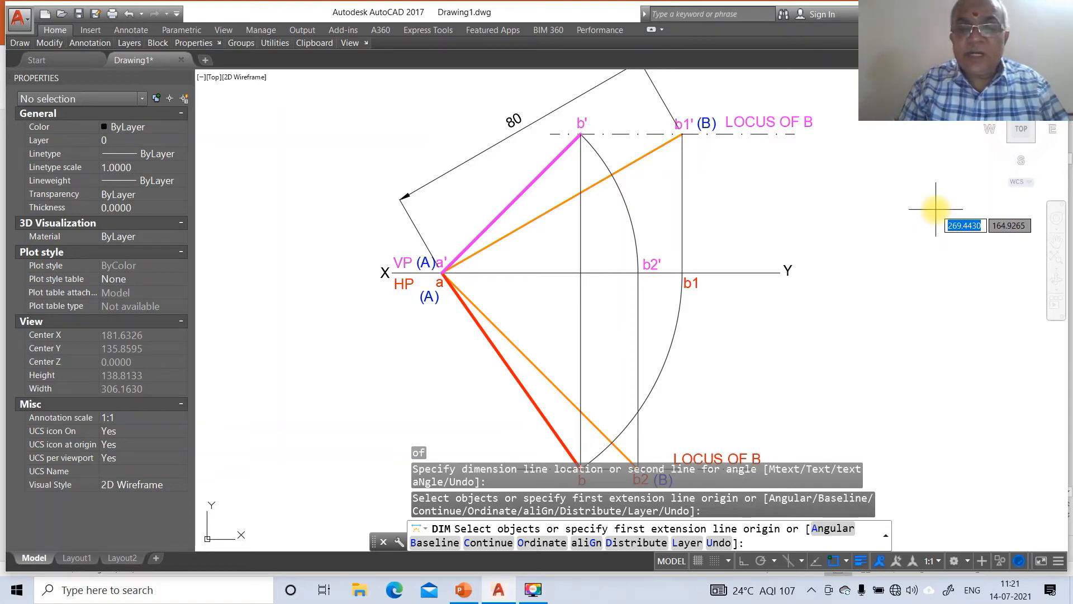
Step: Add an angular dimension between line a'b1' and the XY reference line, placed just past the labels near a'
text(a)
key(Return)
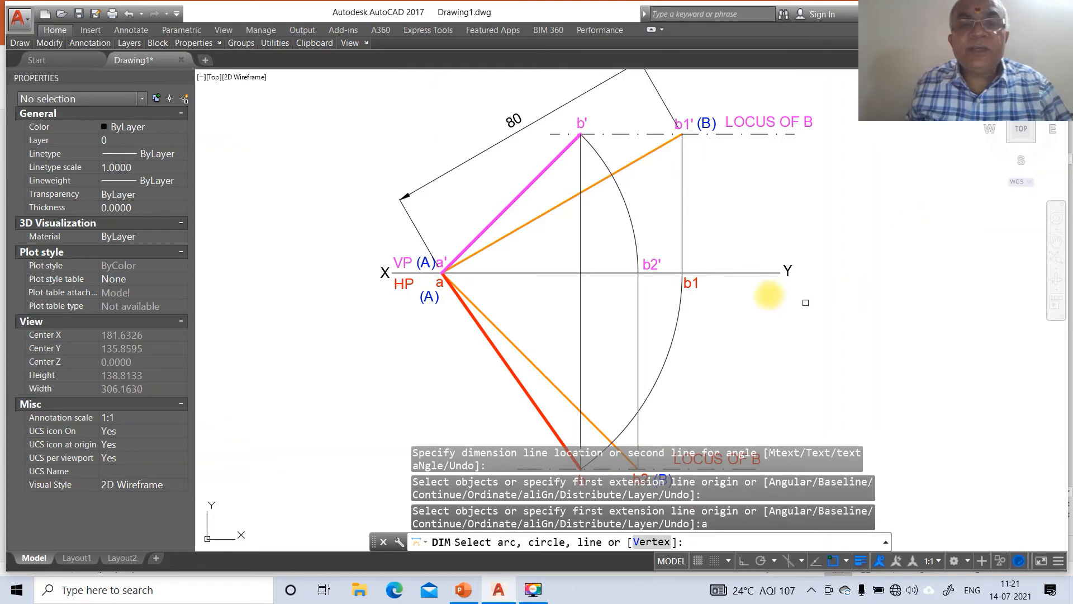
click(501, 239)
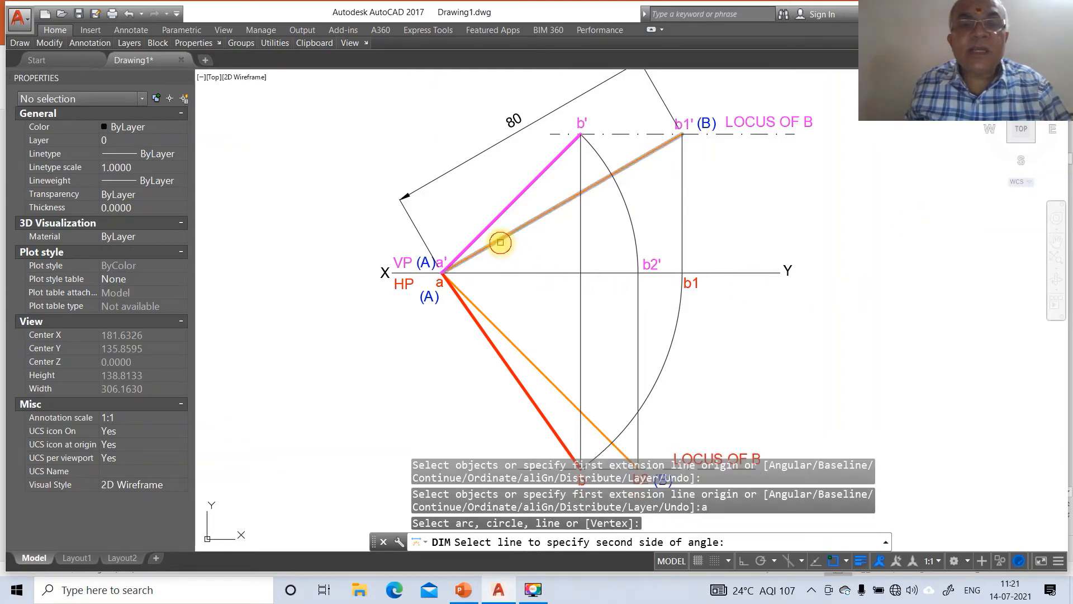
click(501, 272)
click(533, 246)
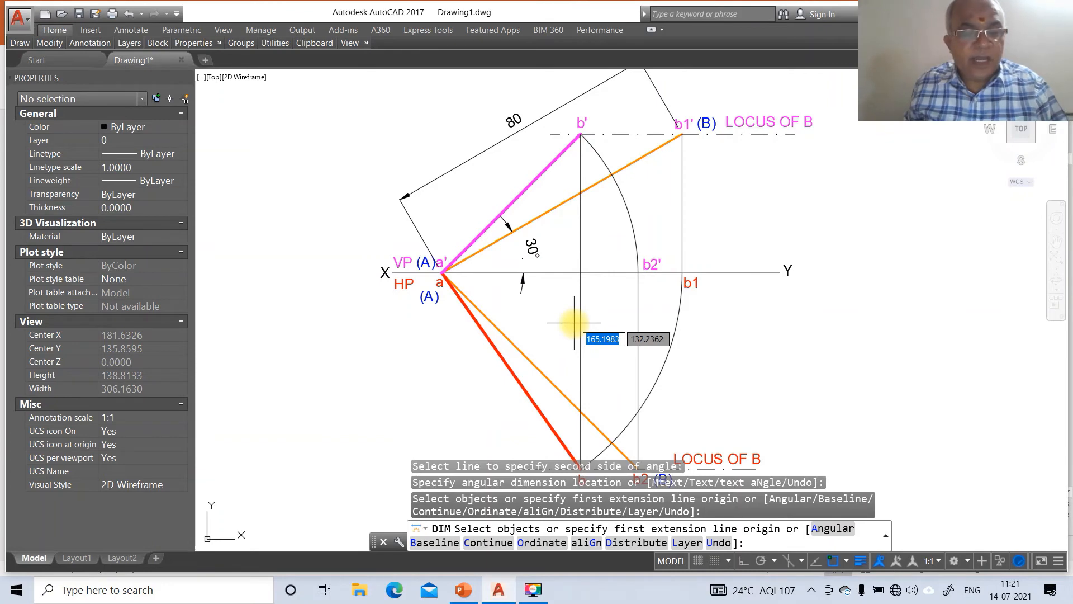
Step: Add an angular dimension between line ab2 and the XY reference line, placed below the reference line near a
text(a)
key(Return)
click(499, 333)
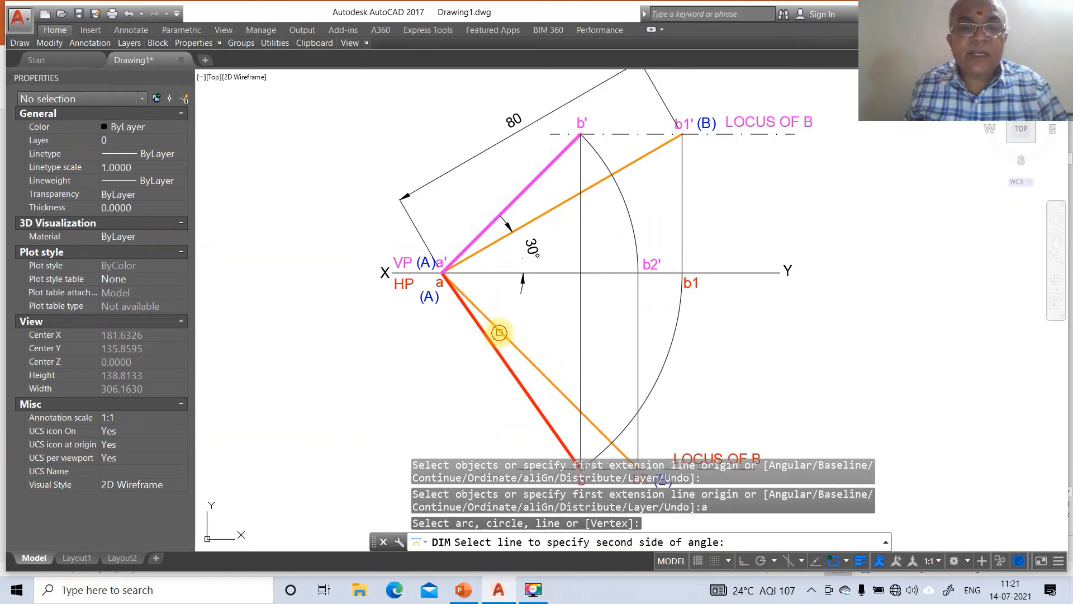
click(488, 273)
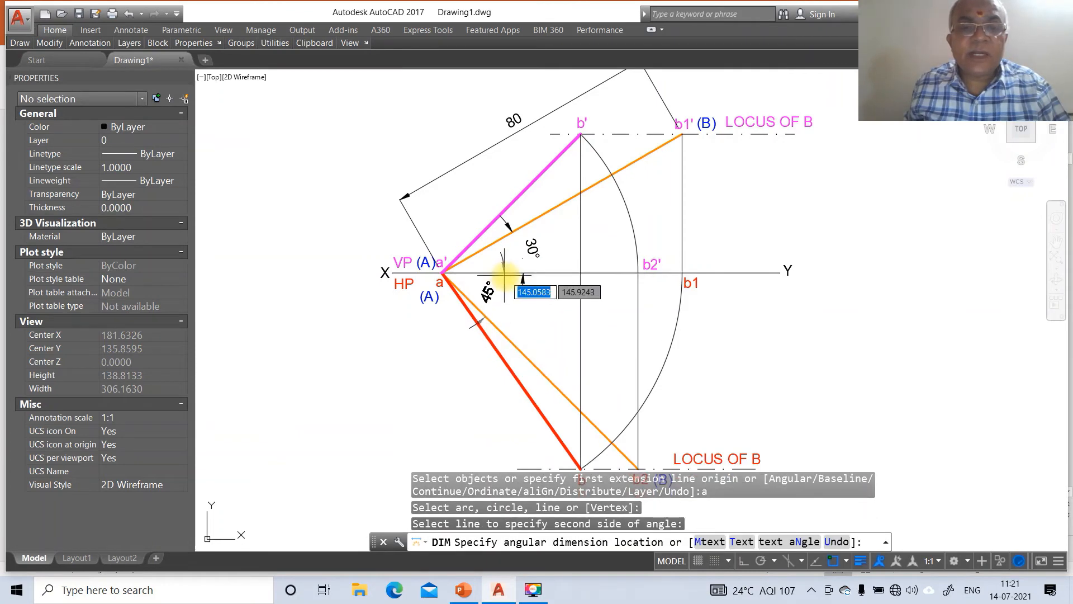
click(511, 283)
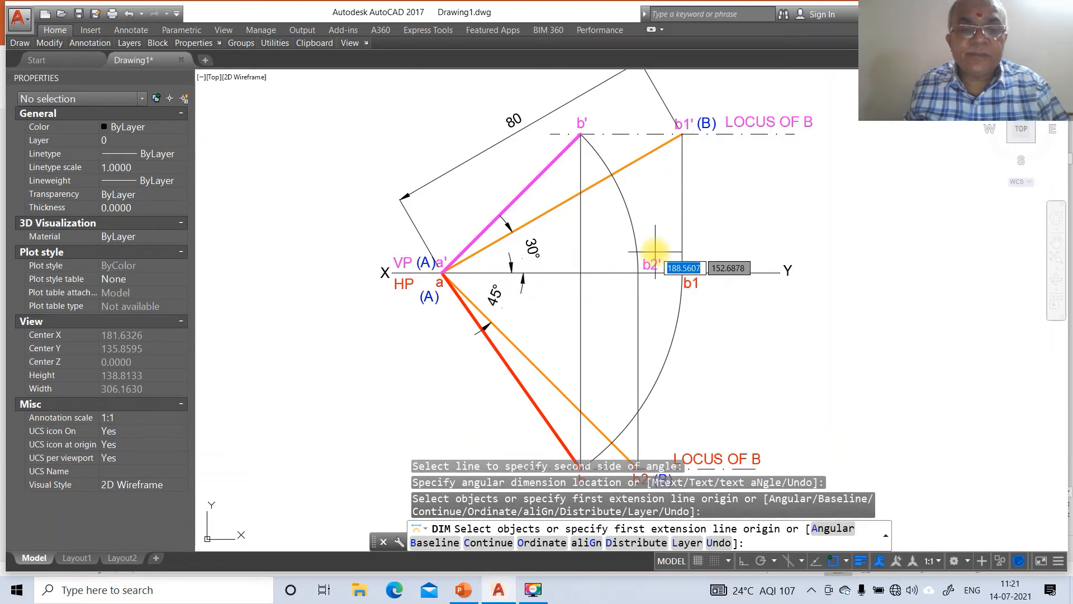
Step: Add an angular dimension with blank text between line ab and the XY reference line, placed outside the 45° dimension below XY
text(a)
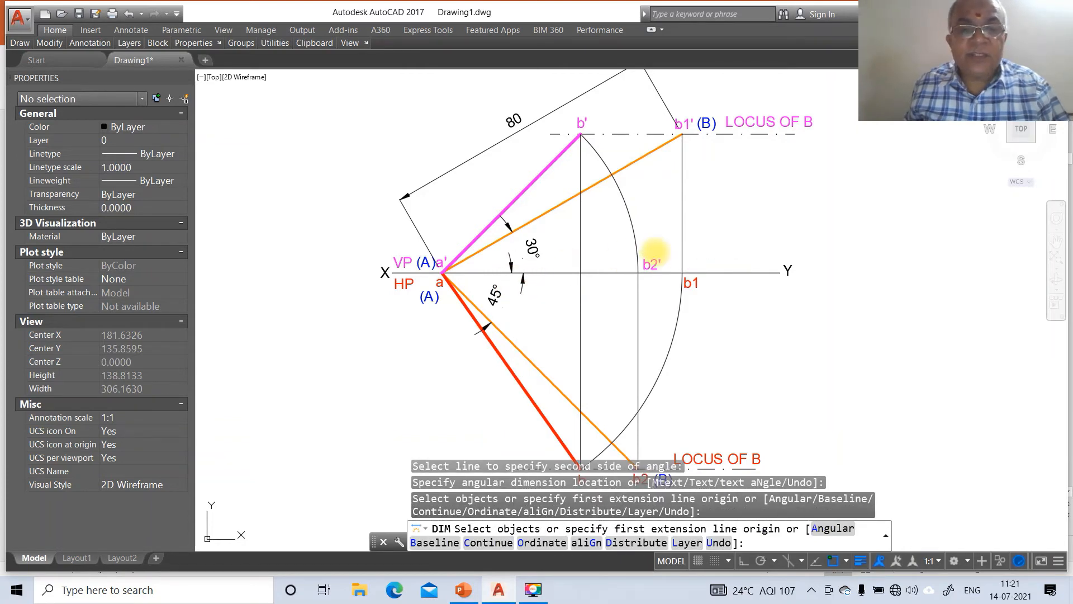
key(Return)
click(510, 362)
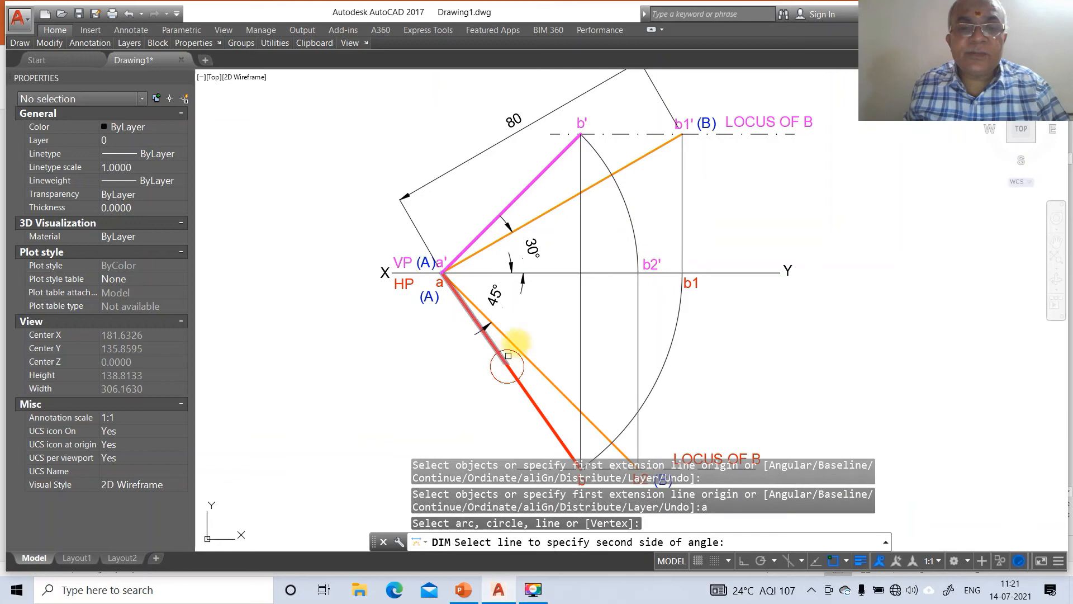
click(552, 273)
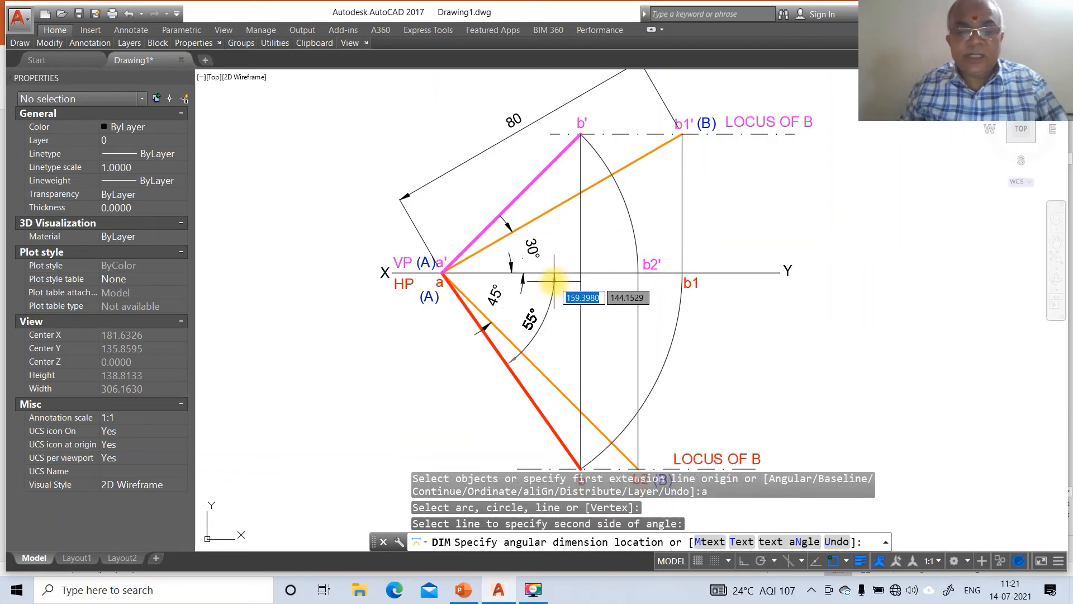
text(t)
key(Return)
key(Return)
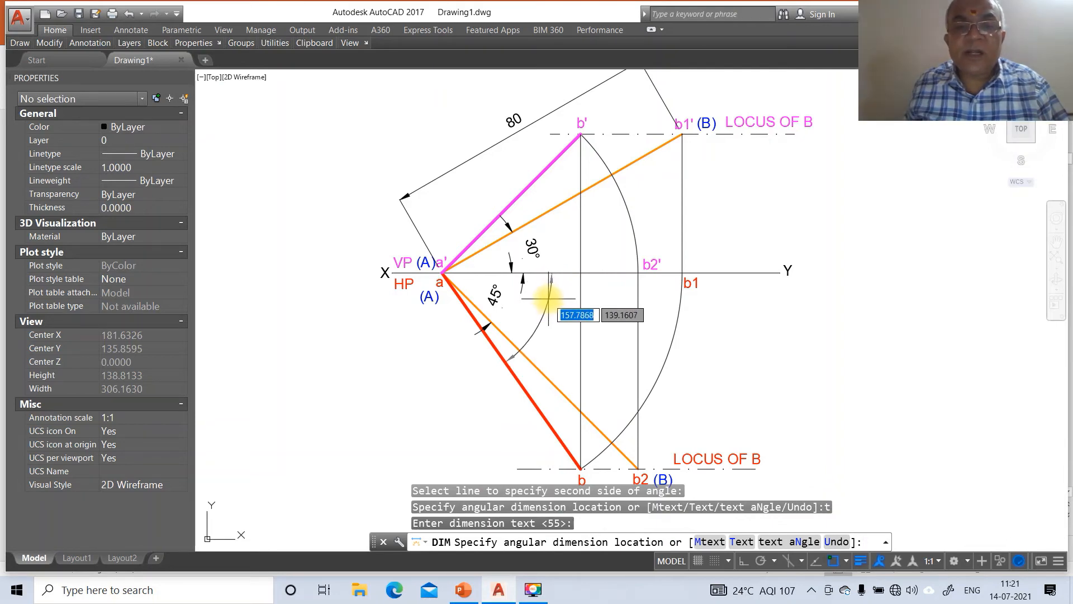
click(556, 302)
key(Return)
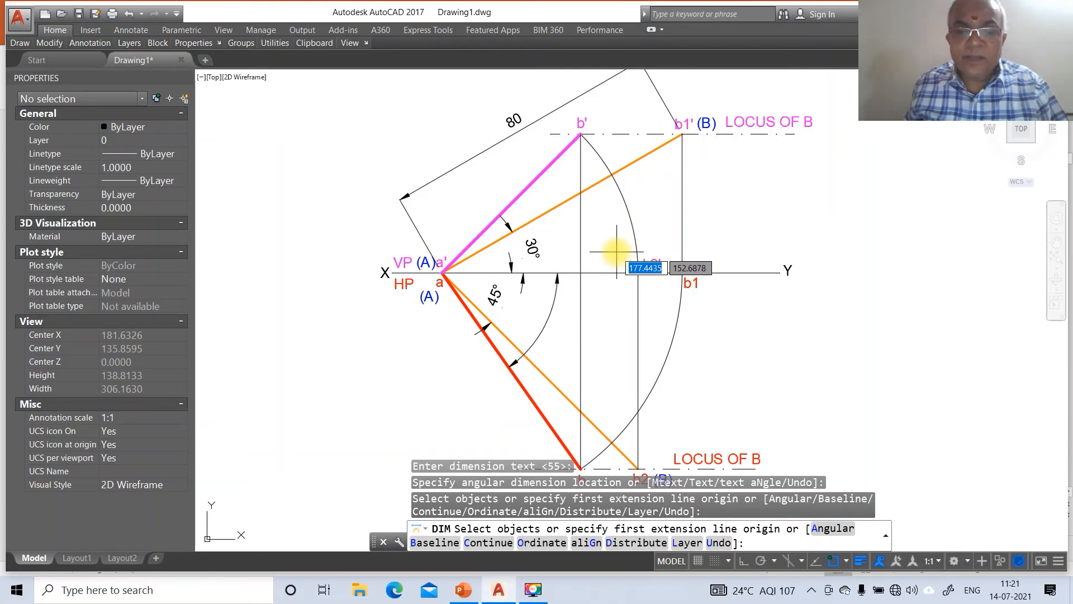
Step: Add an angular dimension with blank text between line a'b' and the XY reference line, placed outside the 30° dimension above XY
text(a)
key(Return)
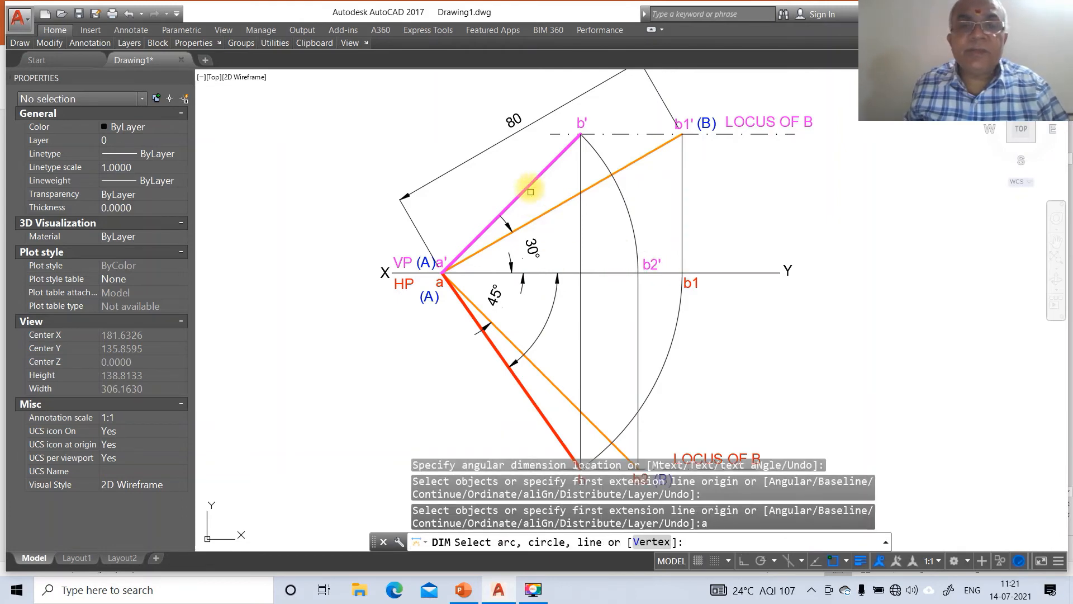
click(530, 188)
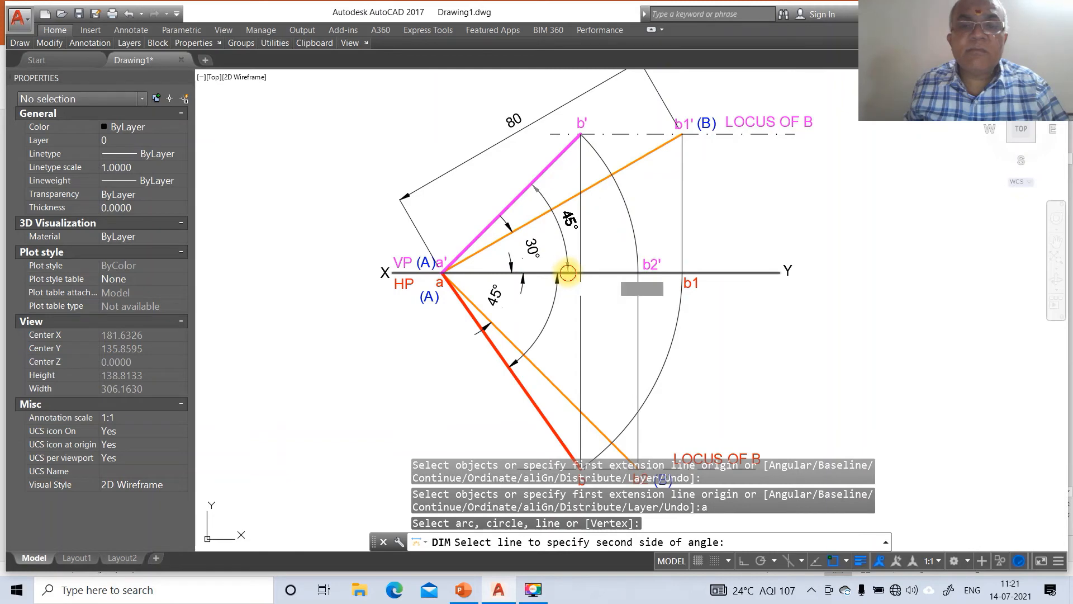
click(498, 272)
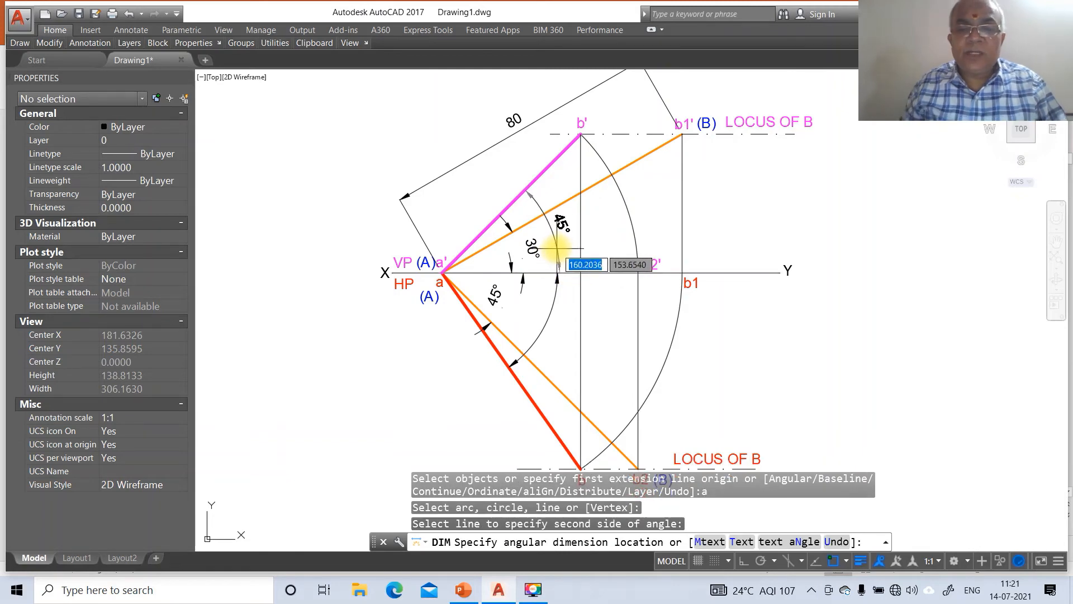
text(t)
key(Return)
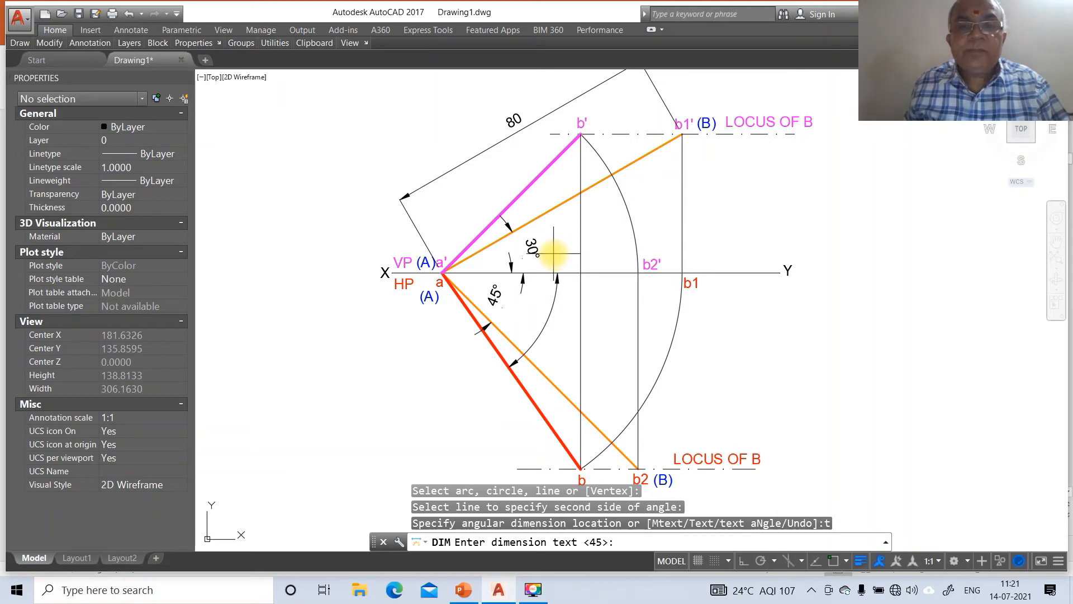
key(Return)
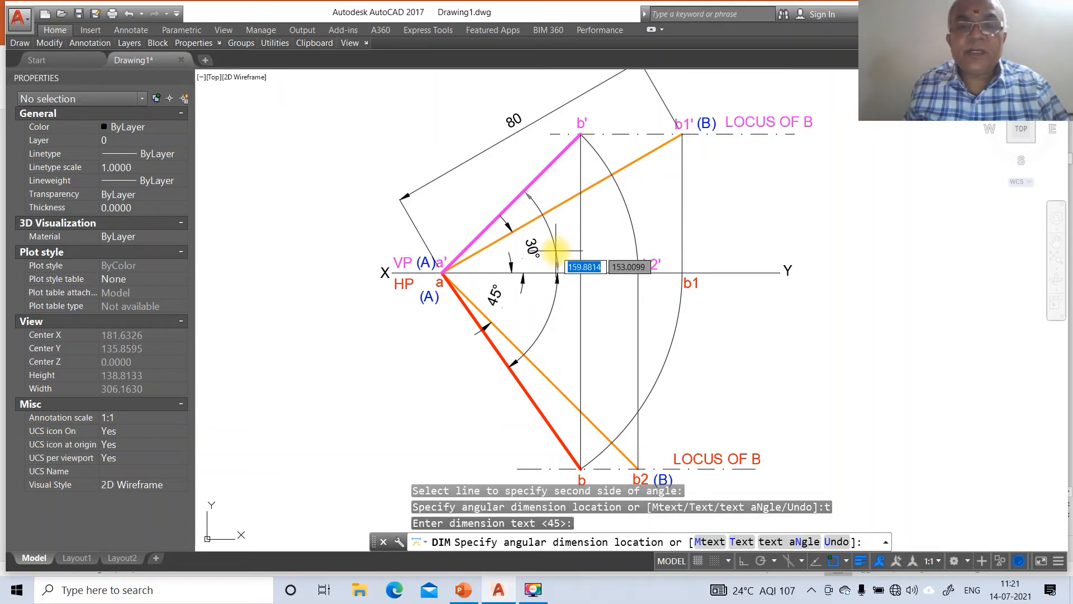
click(556, 249)
mouse_move(626, 201)
text(d)
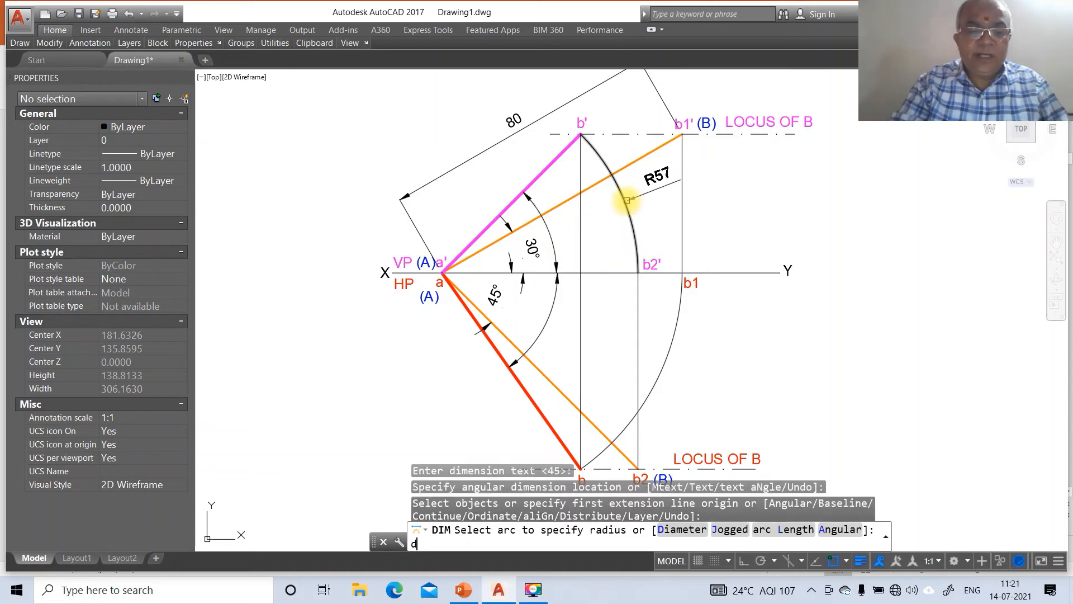
text(imted)
key(Return)
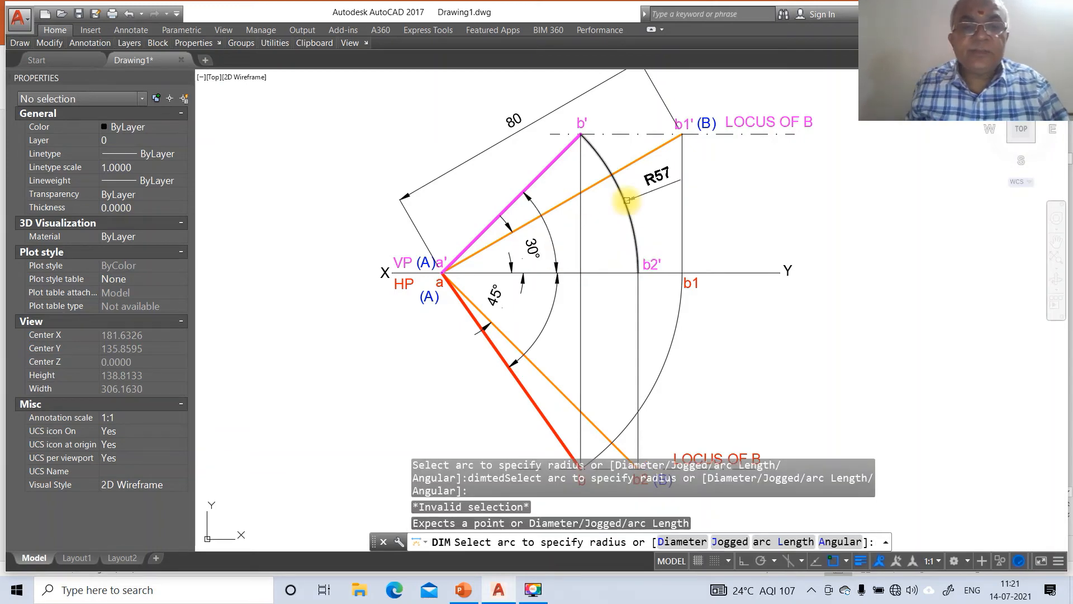
key(Escape)
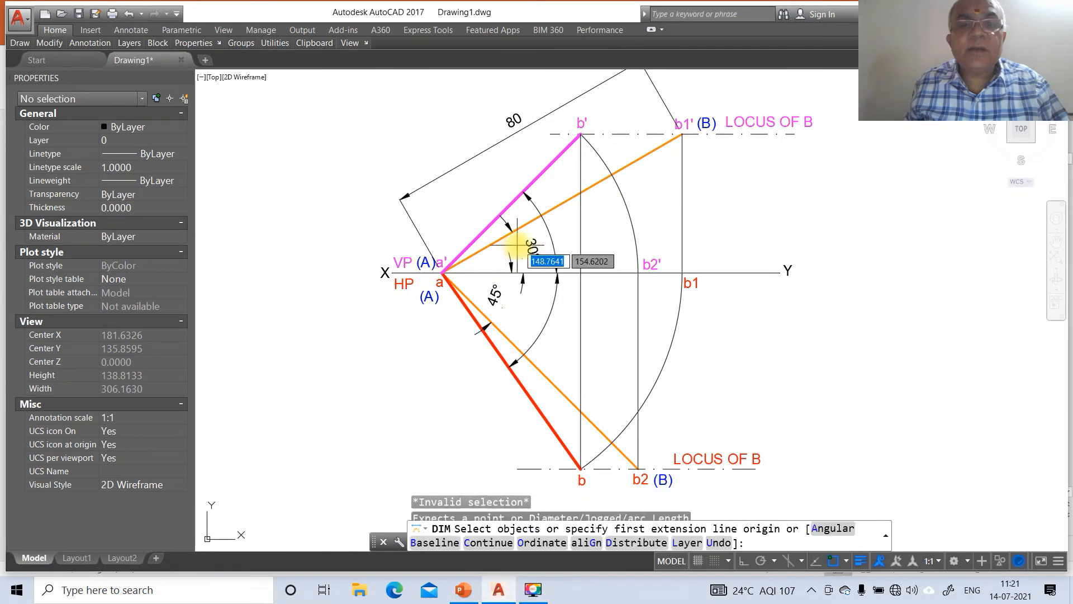
click(532, 247)
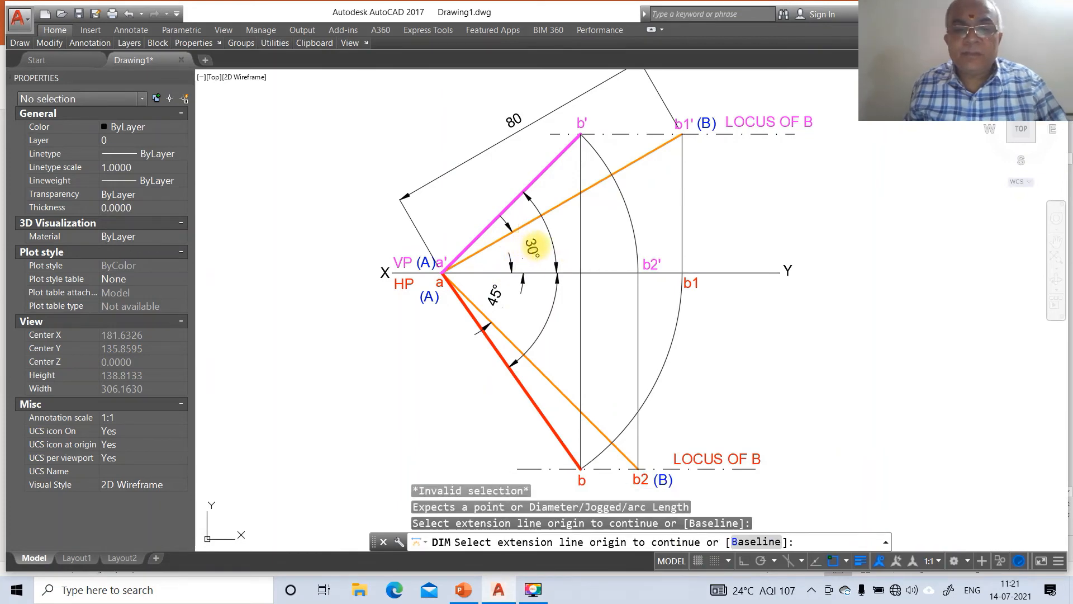
key(Escape)
key(Escape)
Step: Use DIMTEDIT to move the 30° and 45° angular dimensions inward, close to a' and a
text(di)
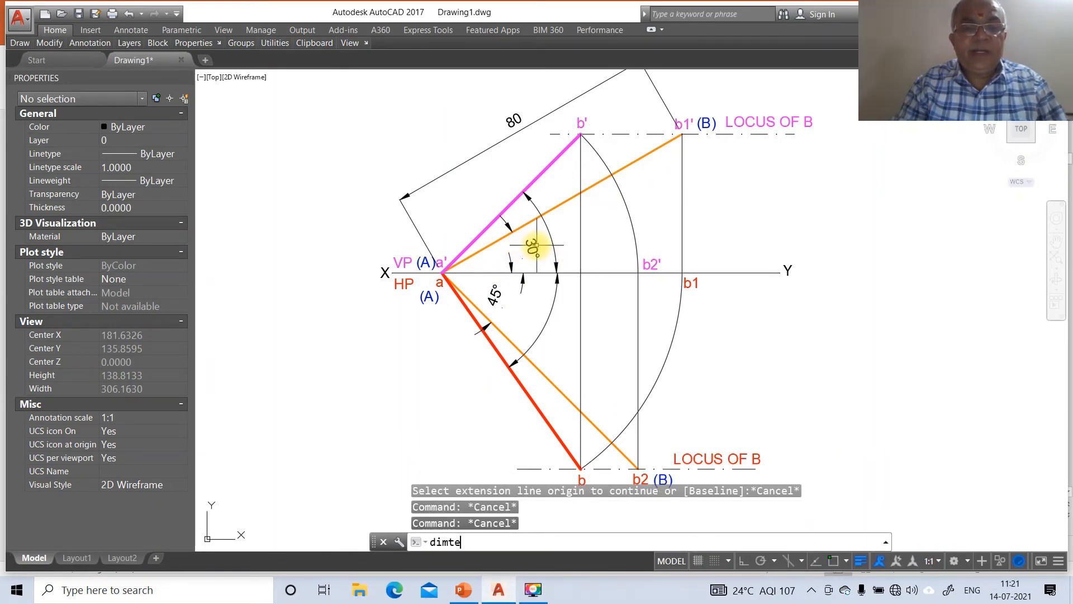
text(mte)
key(Return)
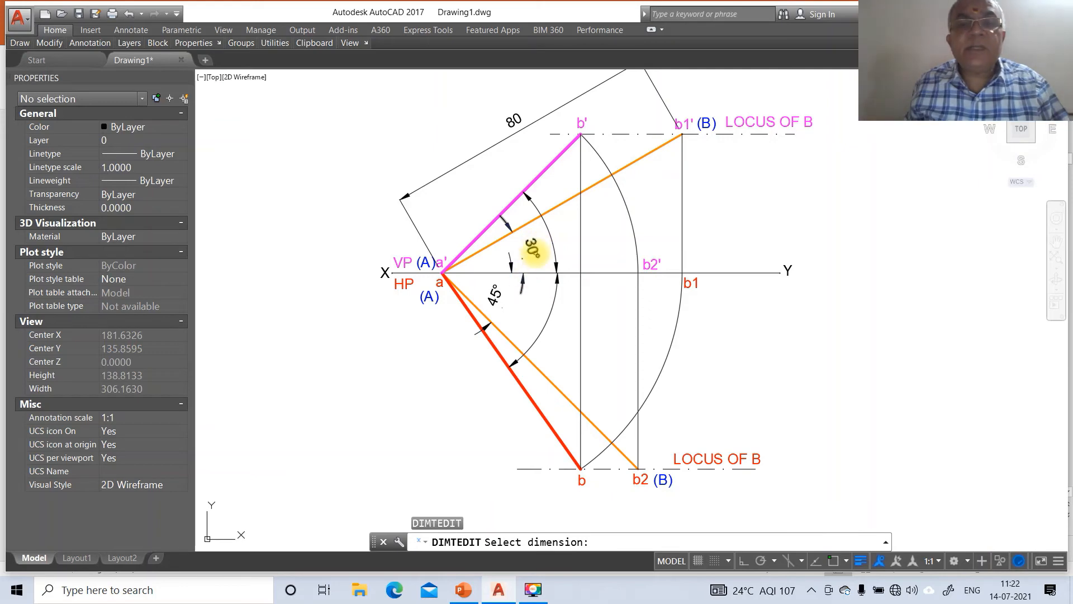
click(534, 246)
click(495, 260)
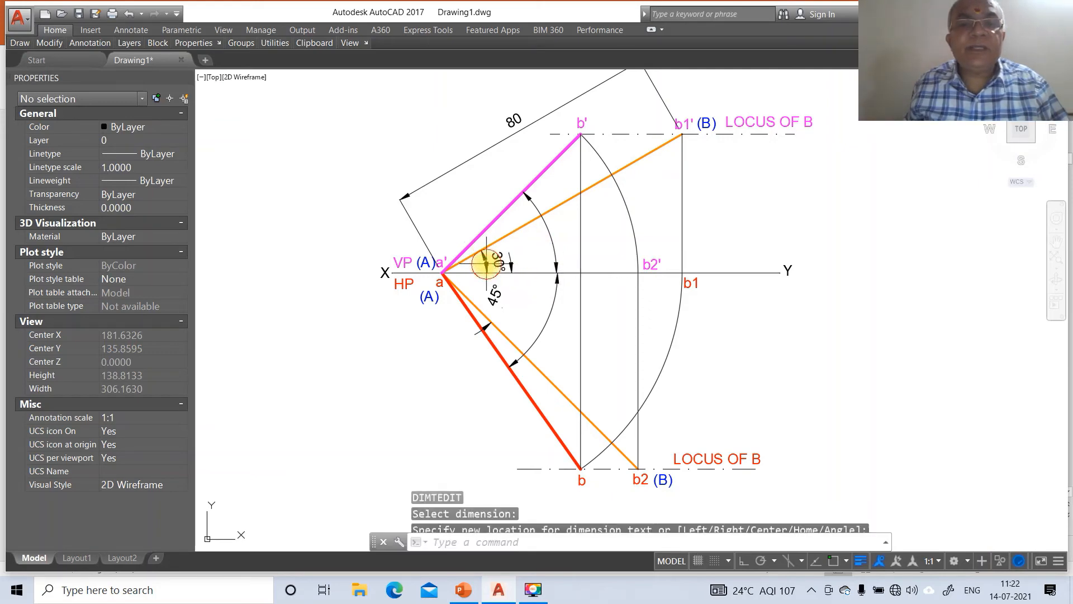
key(Return)
click(494, 305)
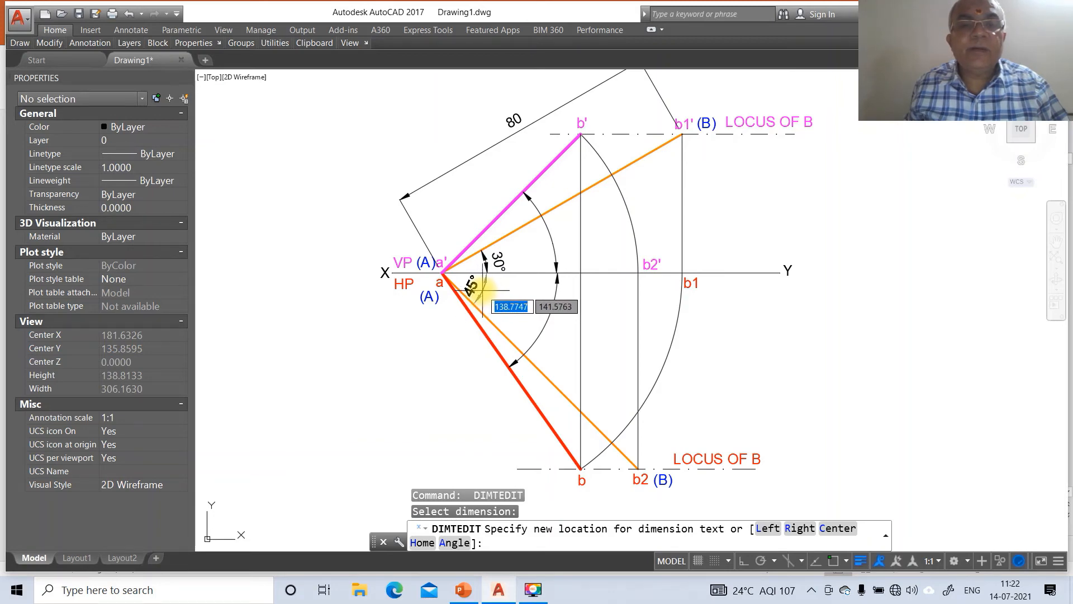
click(483, 290)
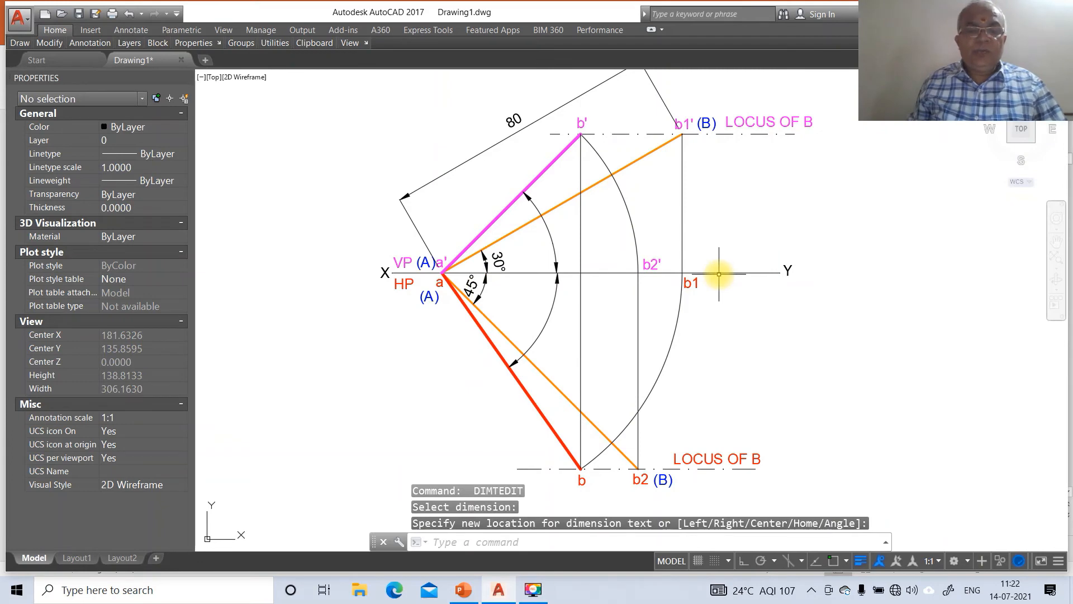
Step: Move the two blank angular dimensions of a'b' and ab inward with DIMTEDIT, just outside the 30° and 45° dimensions
key(Return)
click(550, 234)
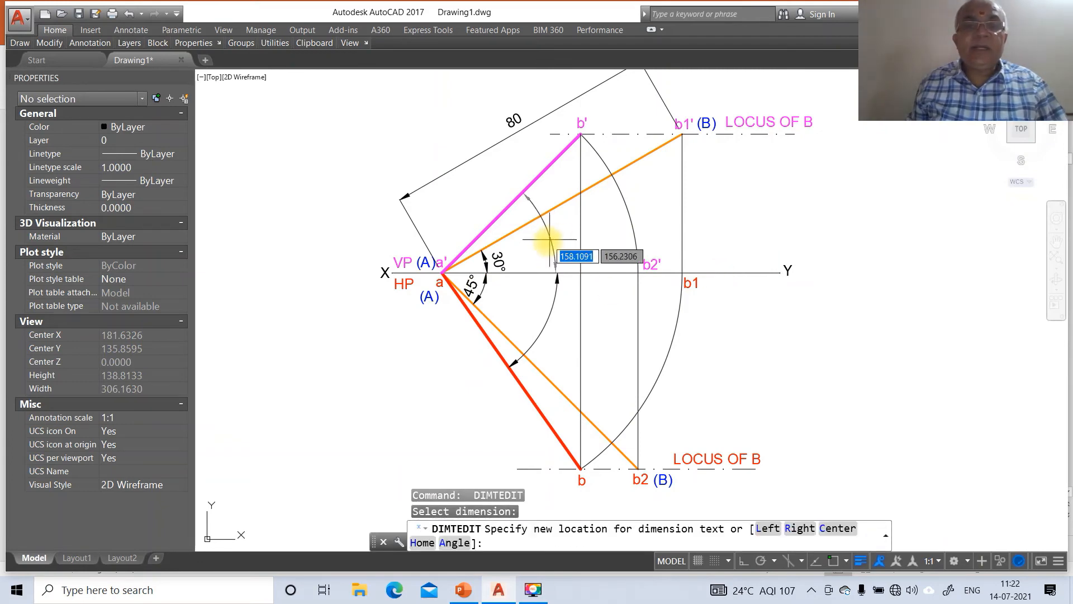
click(517, 243)
key(Return)
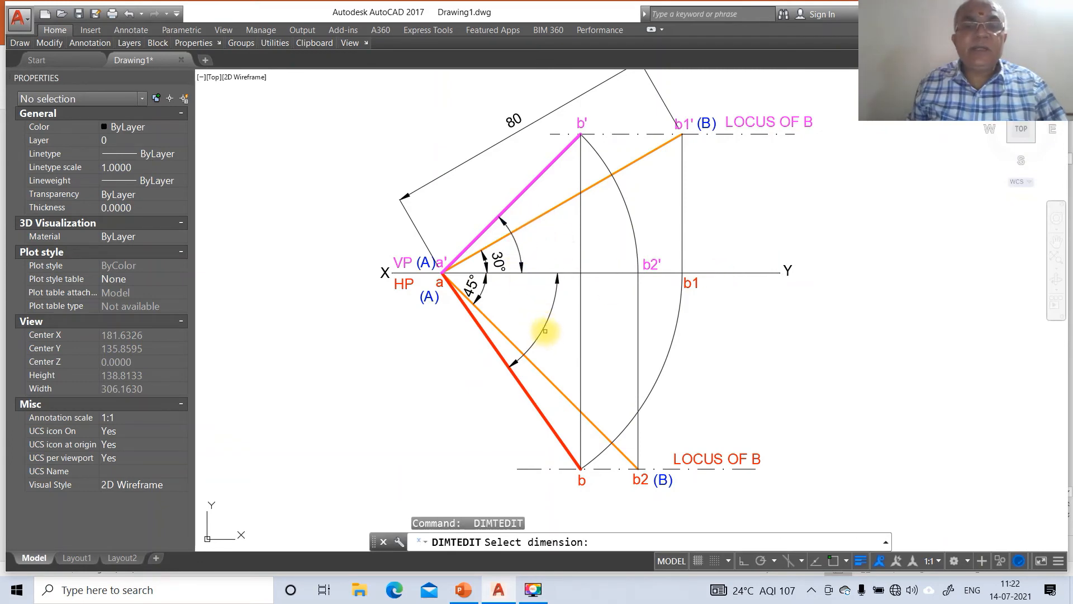
click(545, 330)
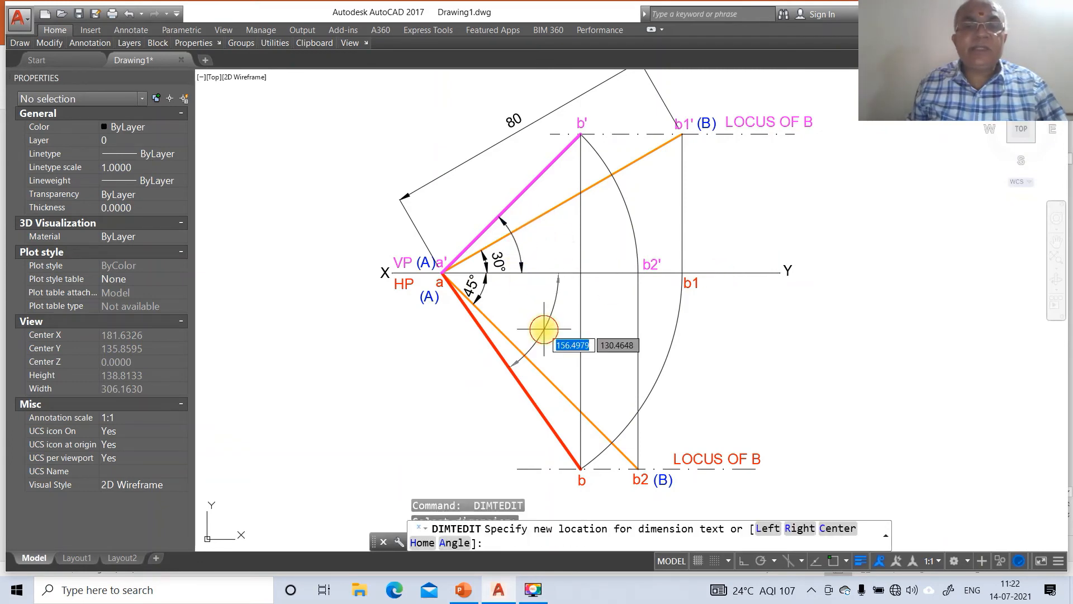
click(516, 308)
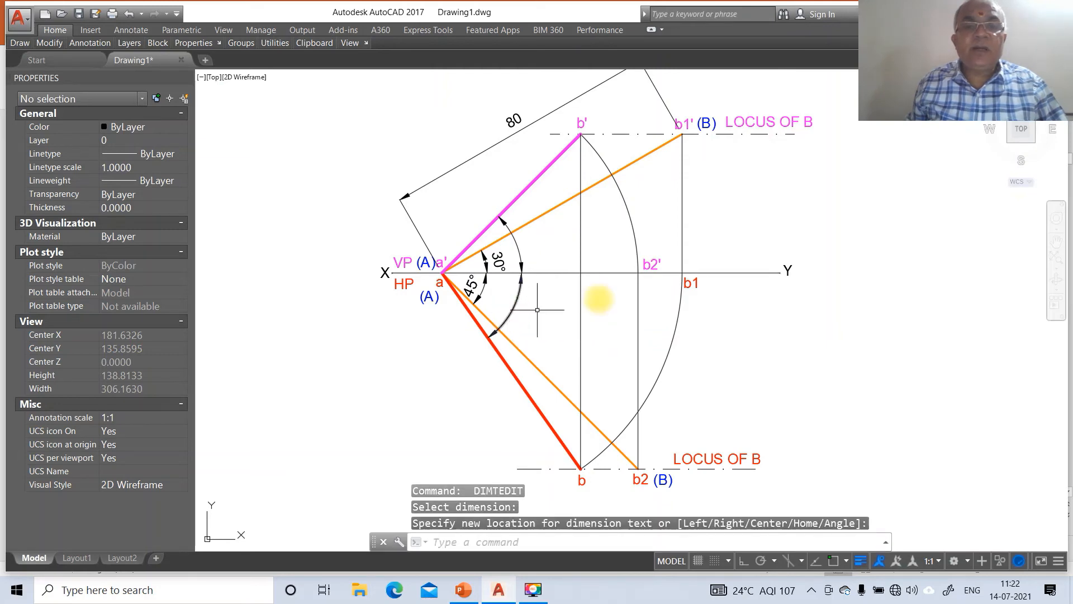
Step: Place the multiline text α in a symbol font beside the blank angular dimension of line a'b'
text(m)
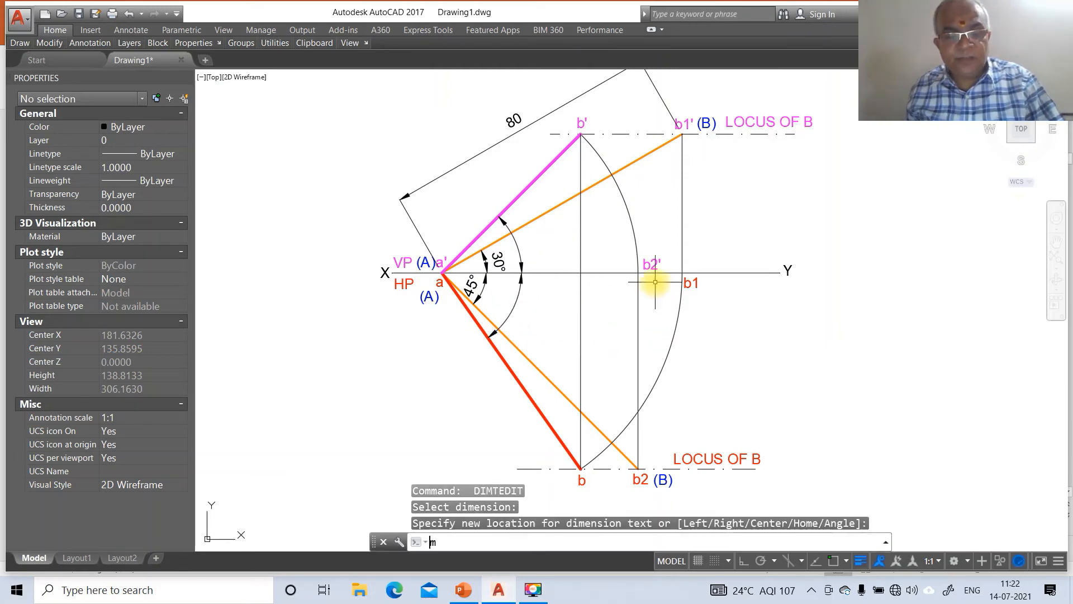
text(t)
key(Return)
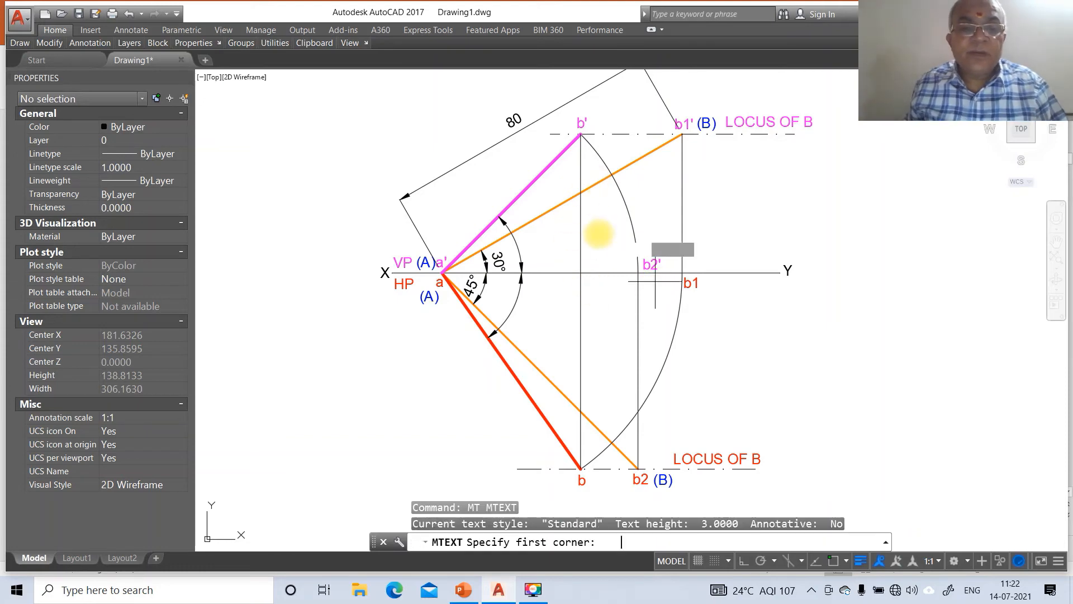
click(526, 236)
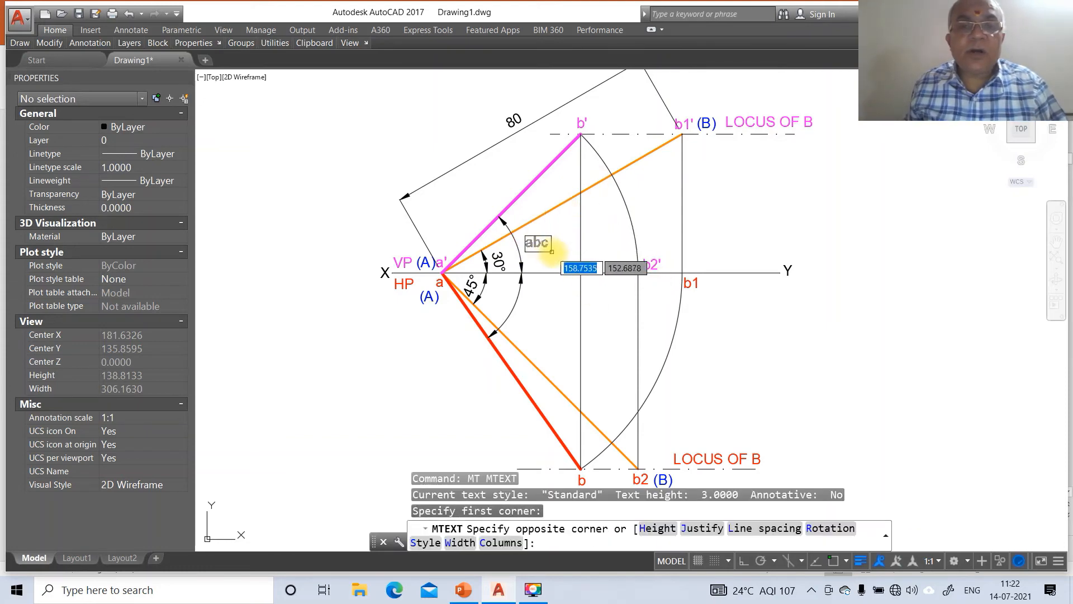
click(557, 256)
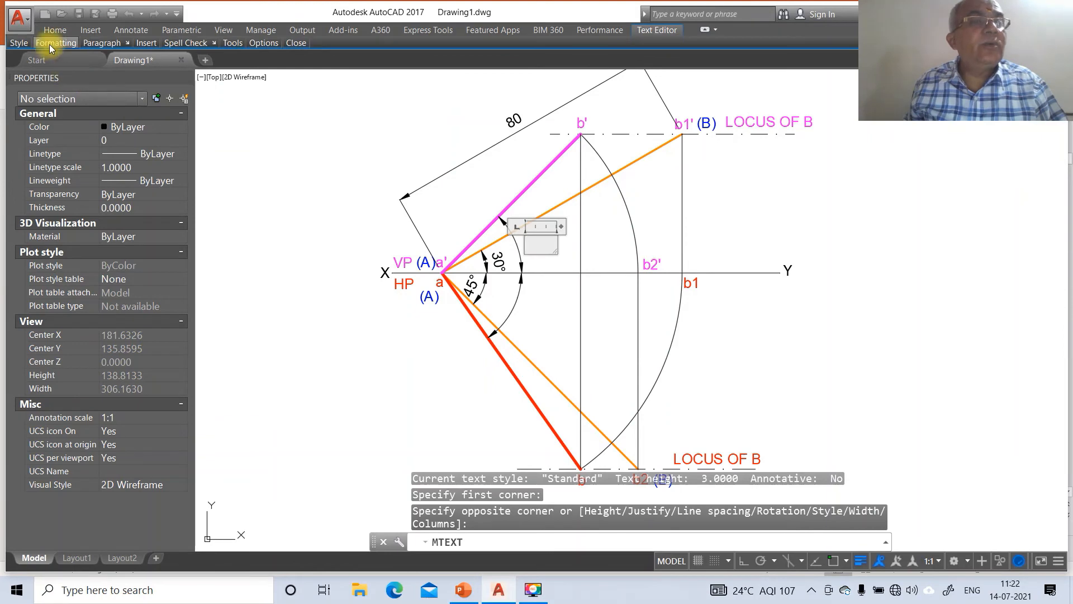
click(49, 43)
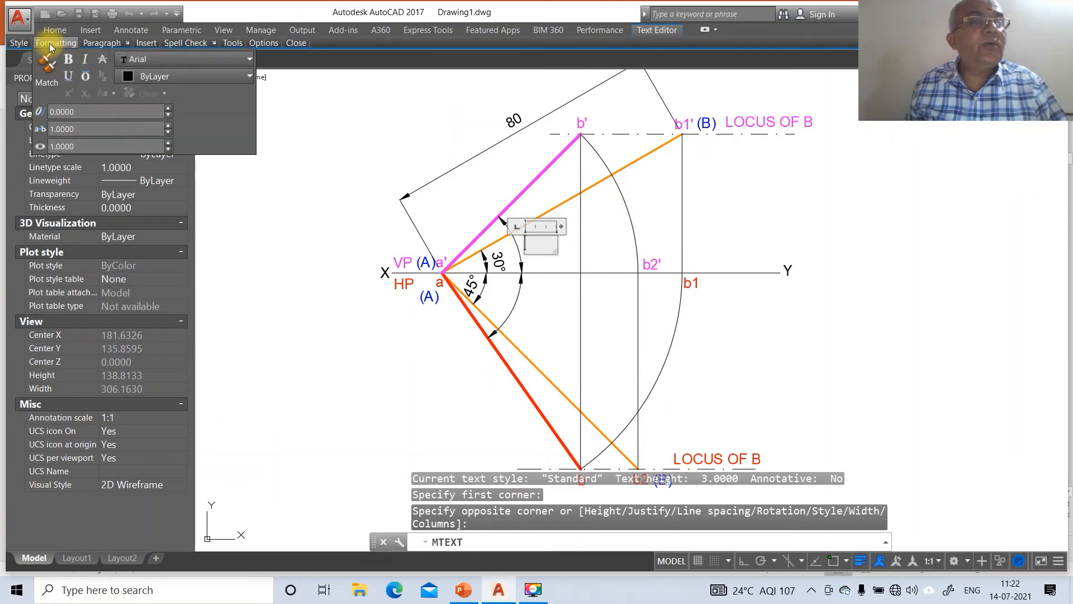
click(250, 60)
scroll(251, 61, down, 15)
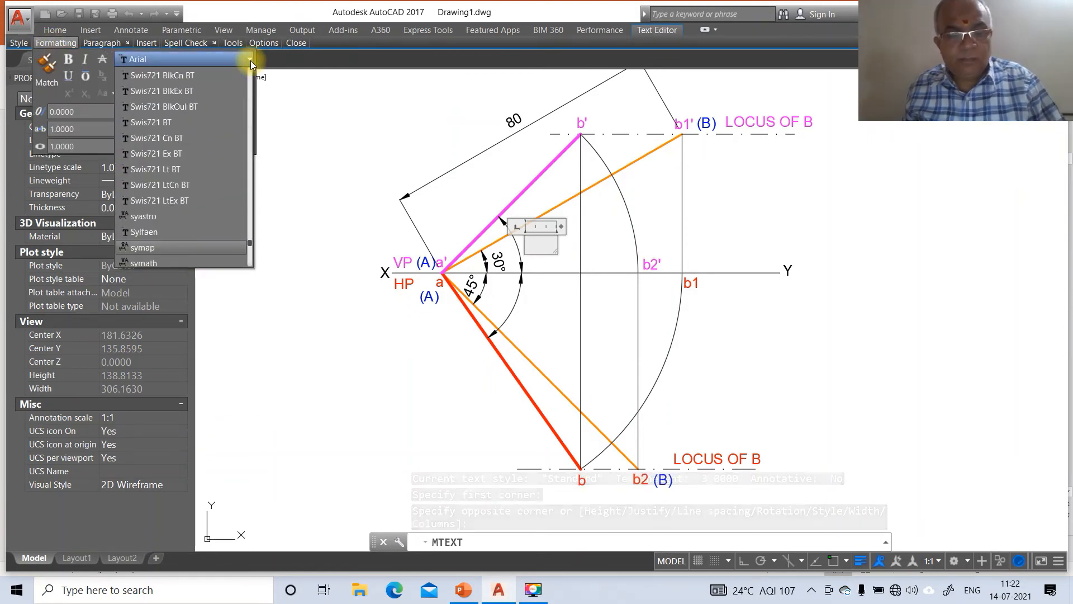
click(165, 244)
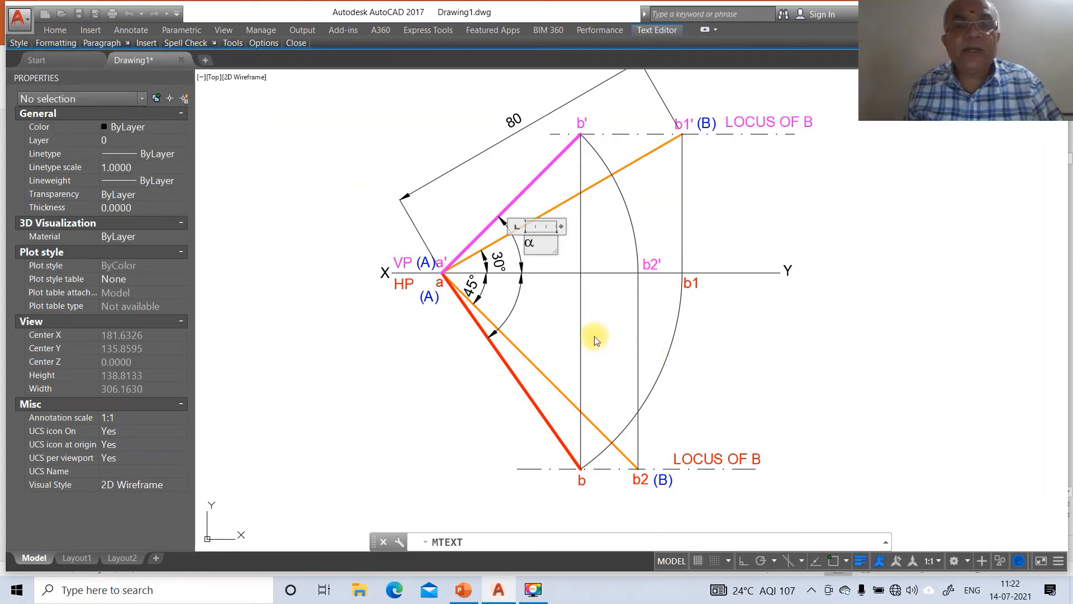
click(518, 322)
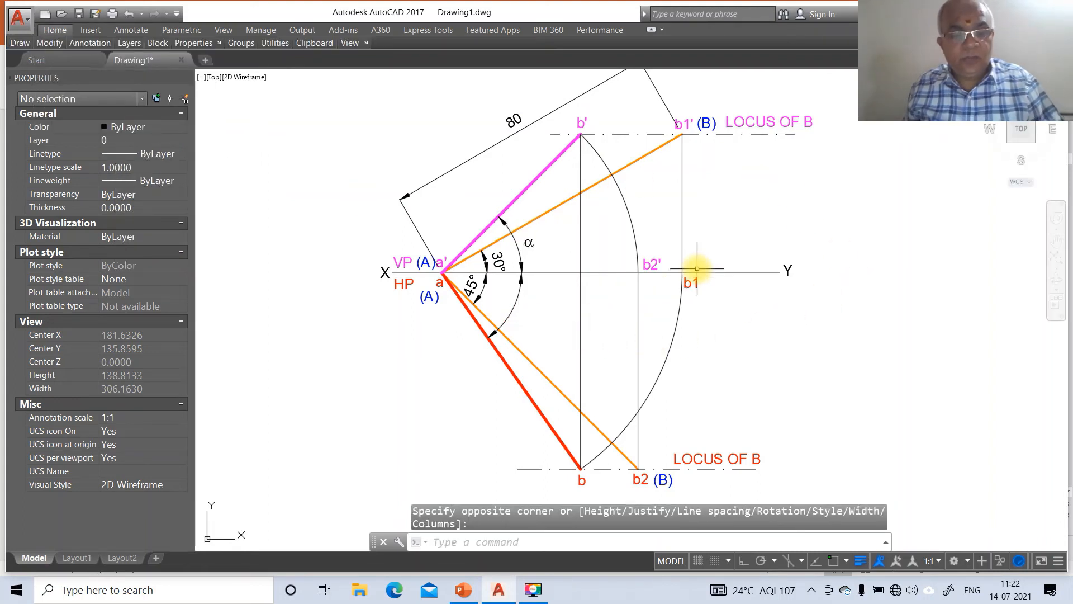
Step: Copy the α label down beside the blank angular dimension of line ab below XY
text(co)
key(Return)
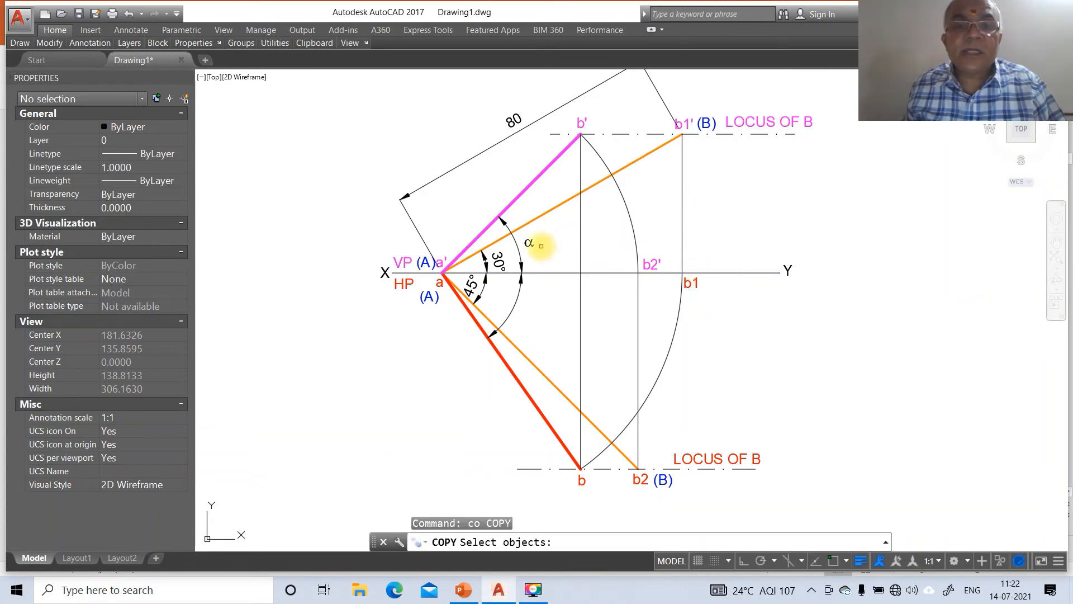
click(529, 242)
key(Return)
click(552, 244)
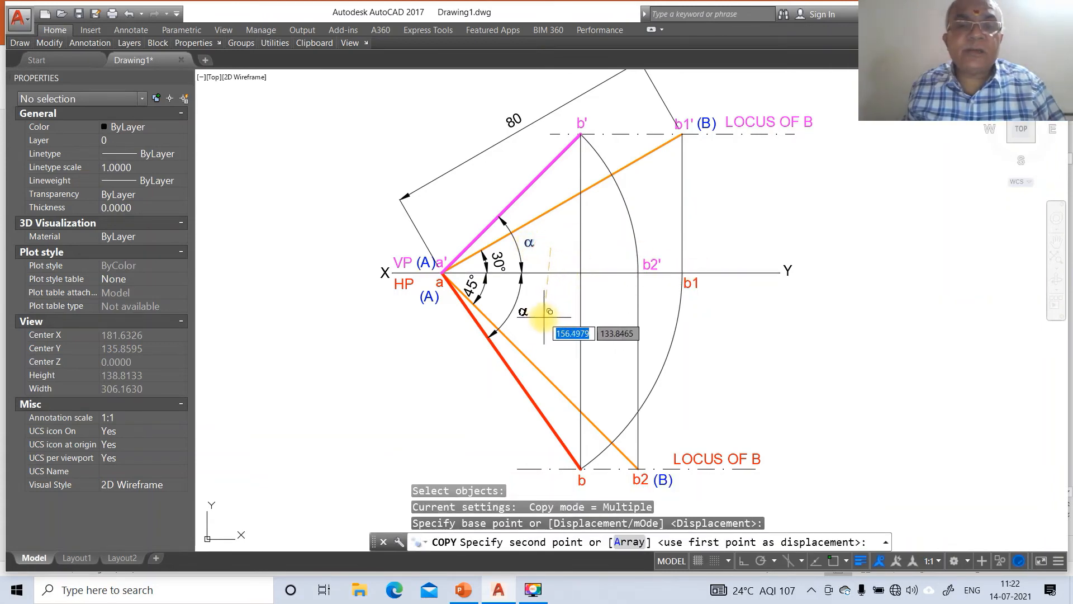
click(547, 318)
key(Return)
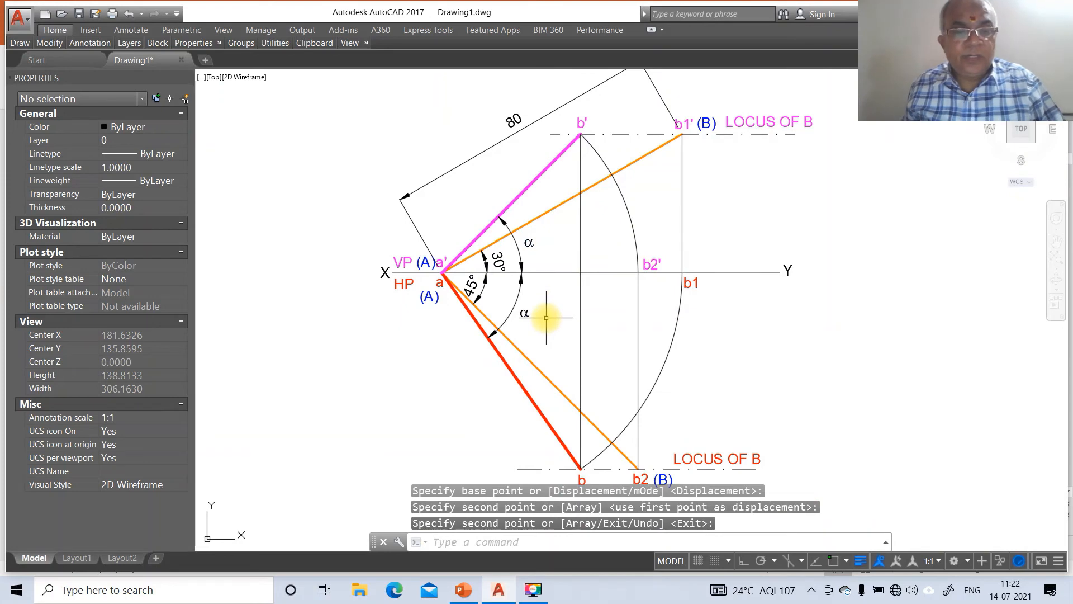
Step: Change the α label beside the angular dimension of line ab below XY to β
text(ddedit)
key(Return)
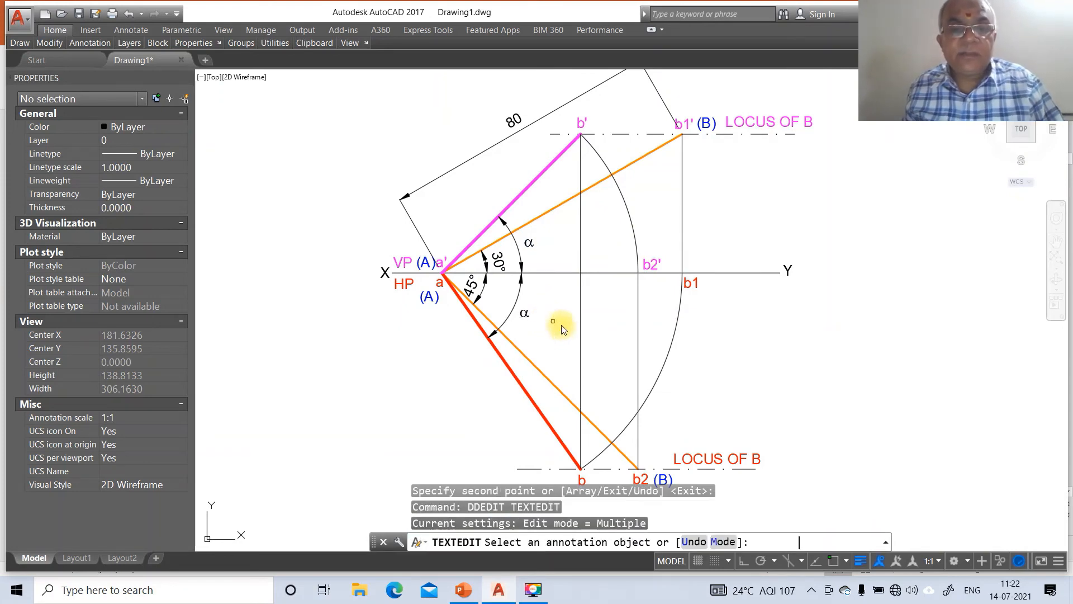
click(528, 312)
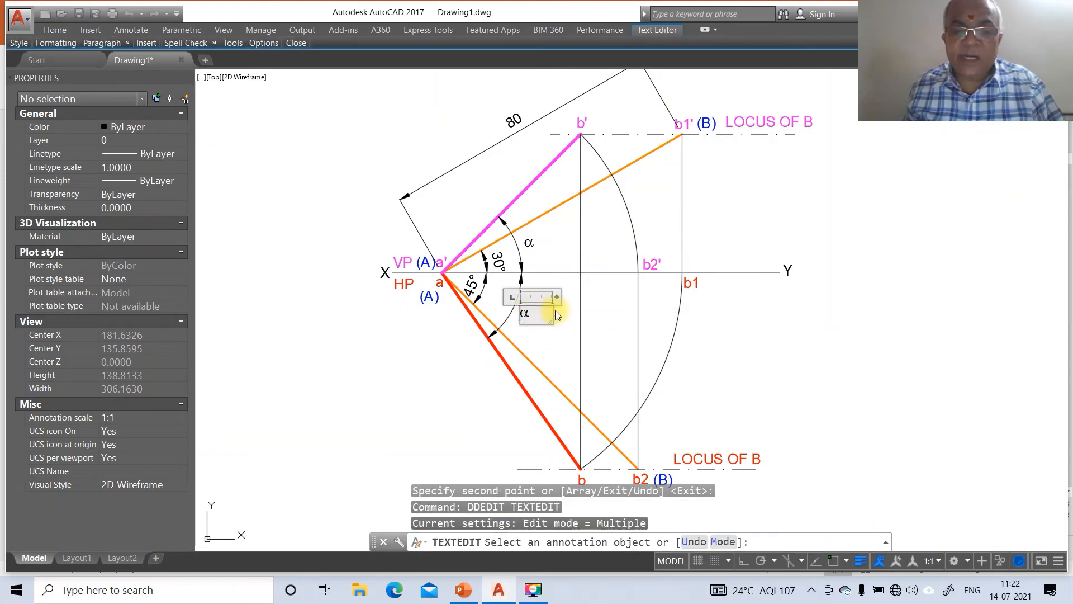
key(Delete)
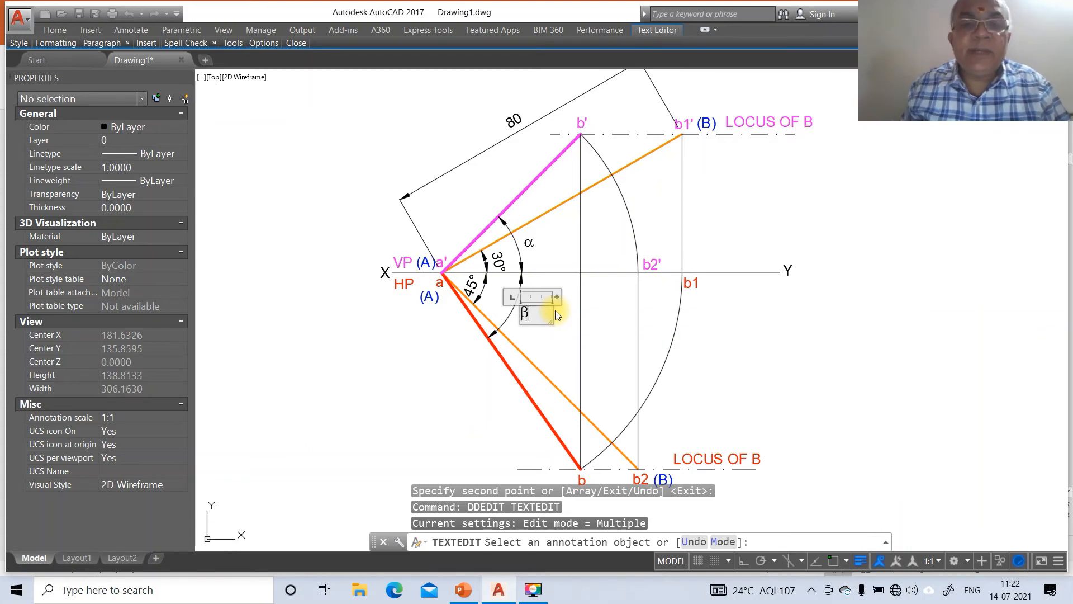
click(545, 371)
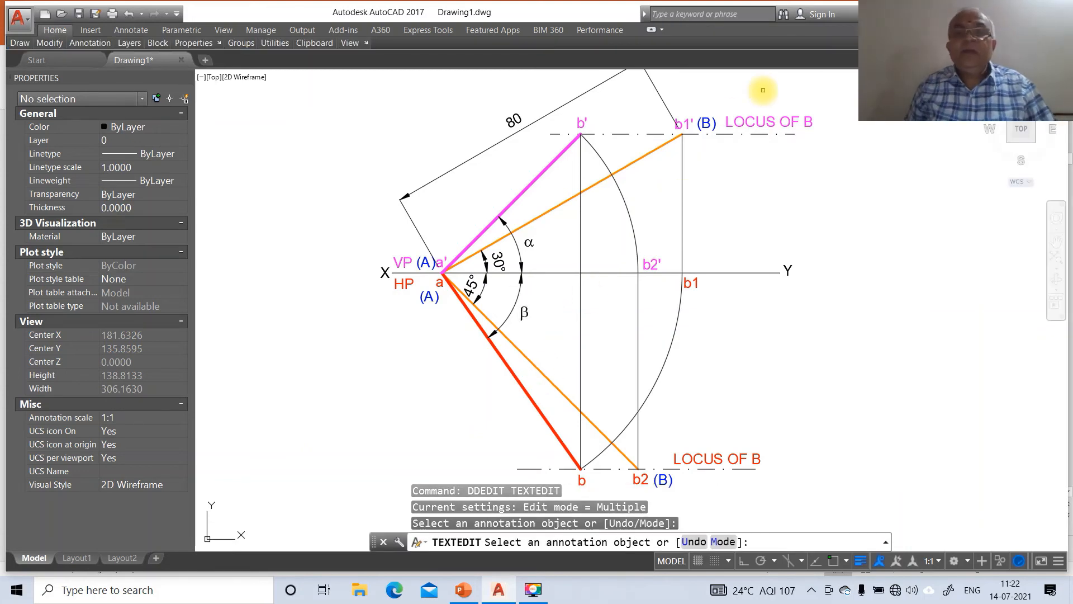
text(z)
key(Return)
text(p)
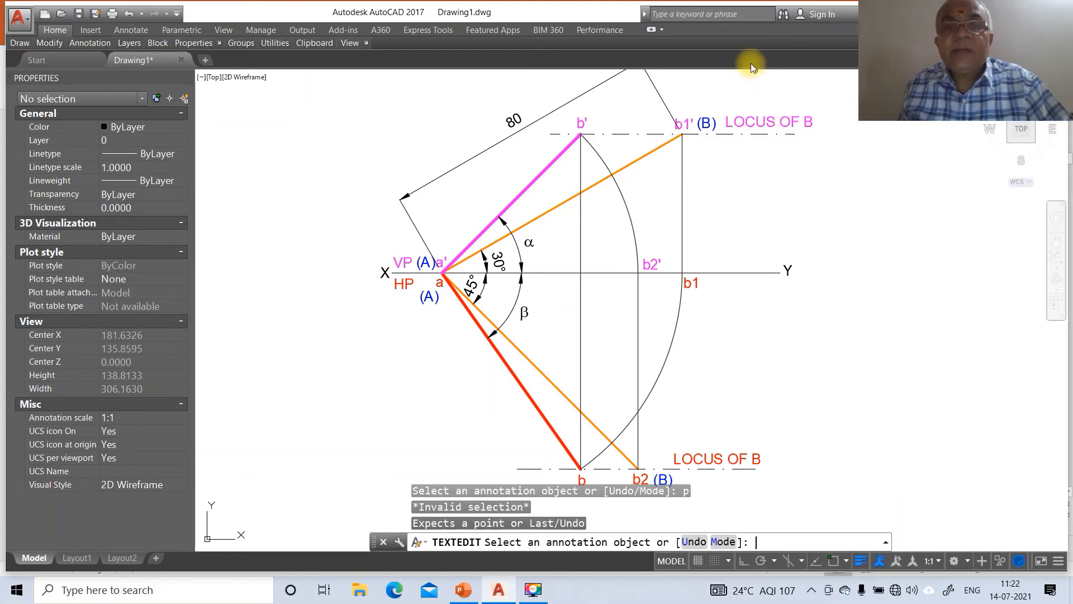
key(Escape)
key(Escape)
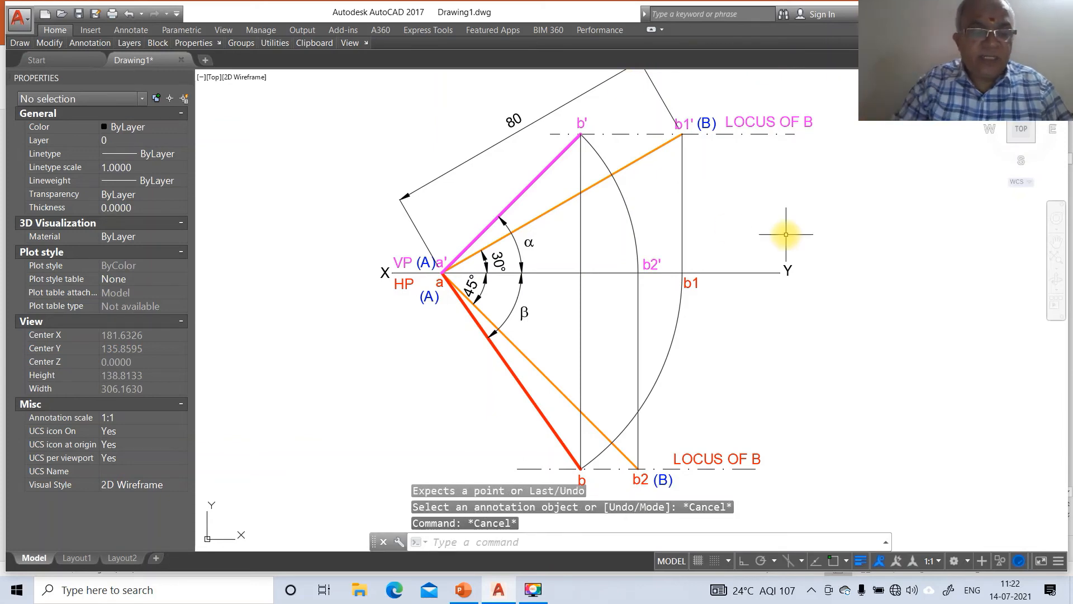
Step: Add a leader without annotation whose arrowhead sits on the arc from b1 to b, below XY, pointing toward b
text(z)
key(Return)
text(p)
key(Return)
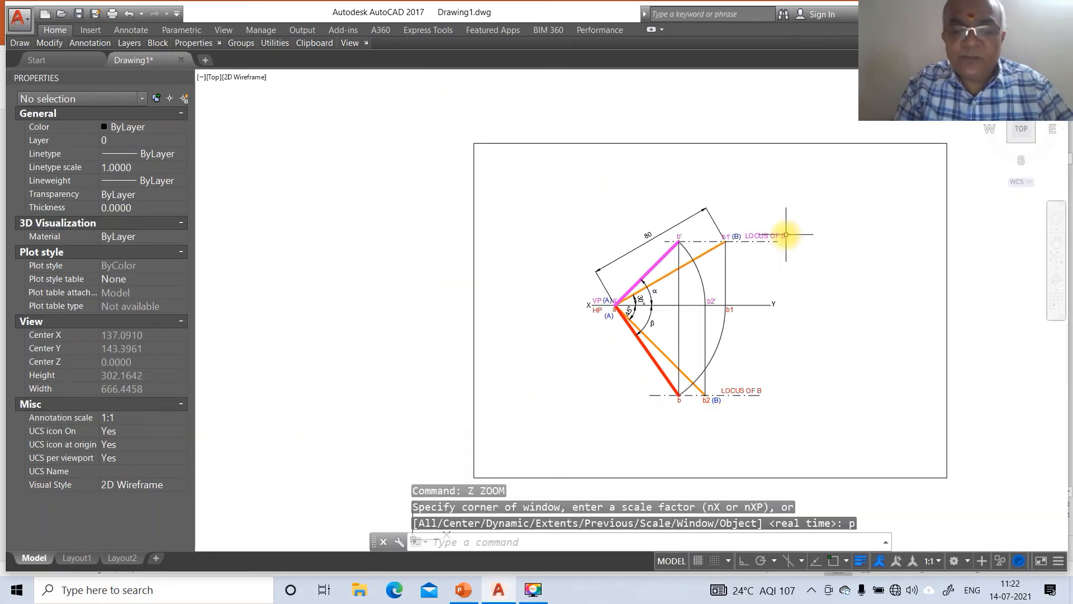
text(leader)
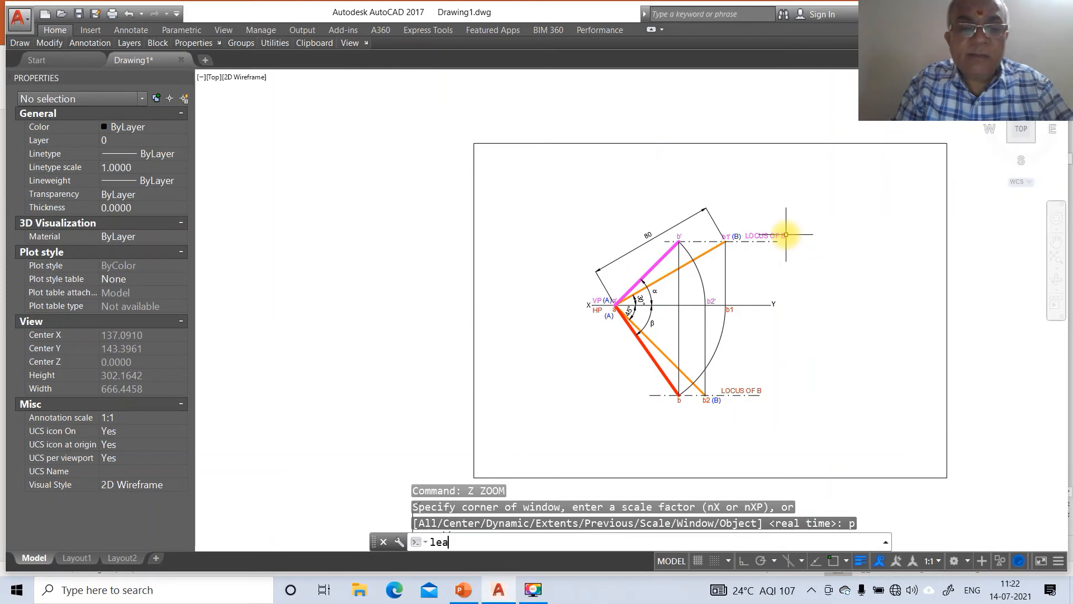
key(Return)
text(nea)
key(Return)
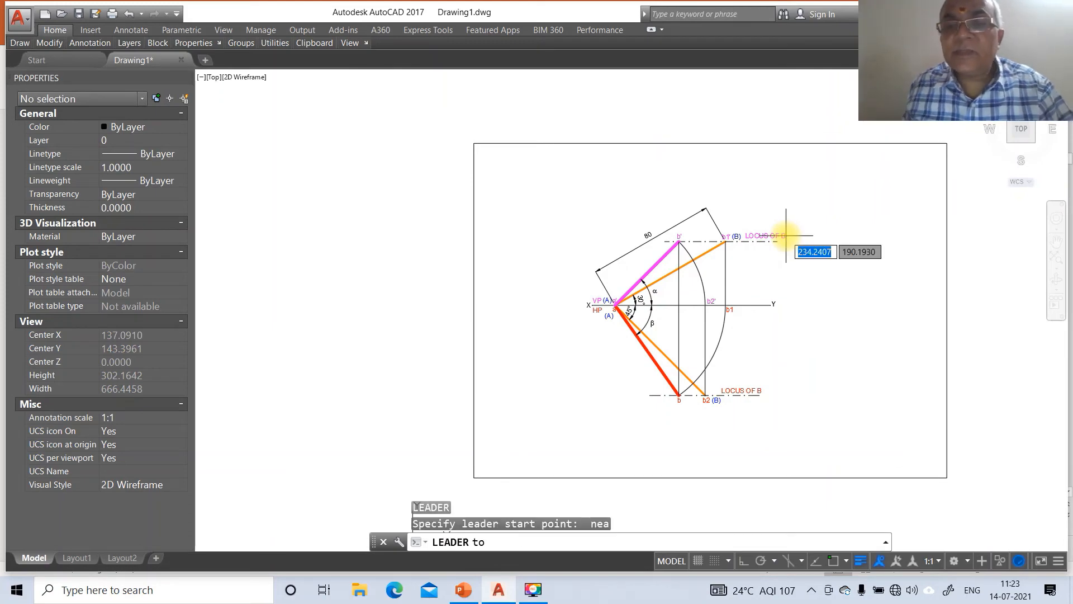
click(710, 383)
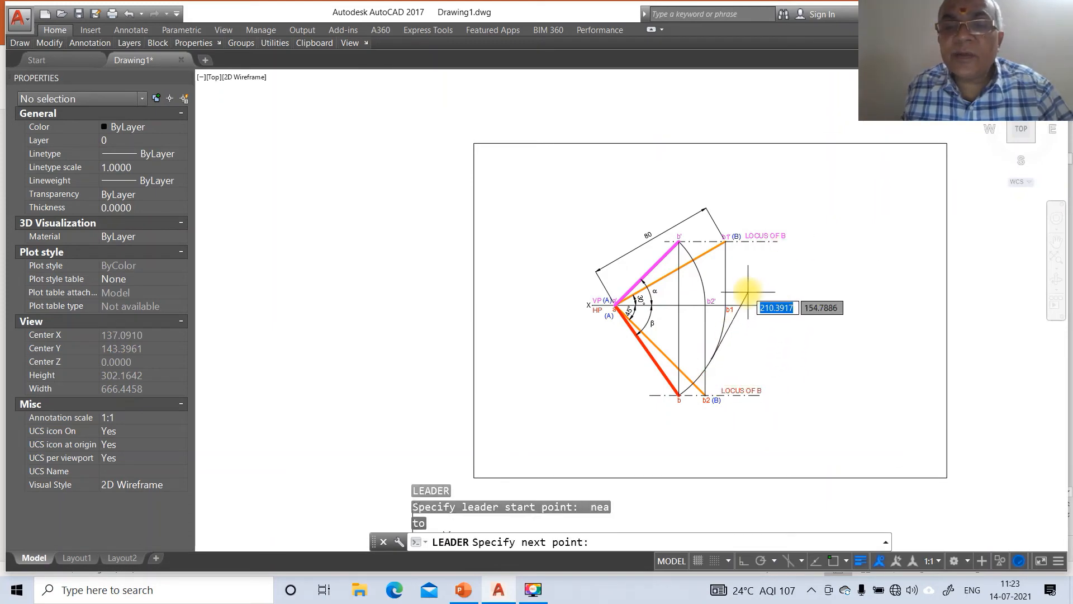
click(747, 286)
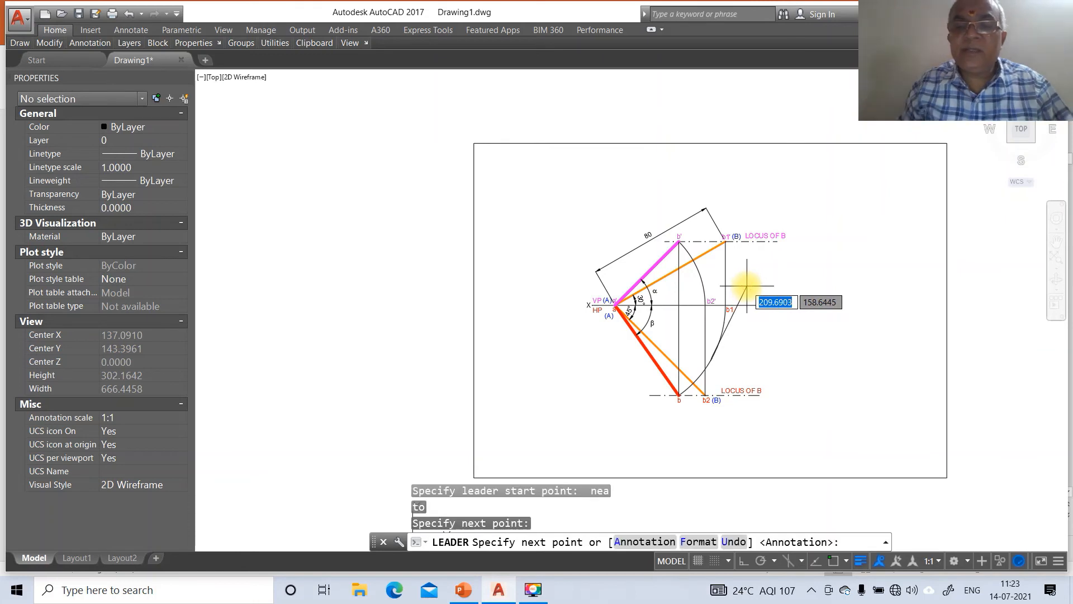
key(Return)
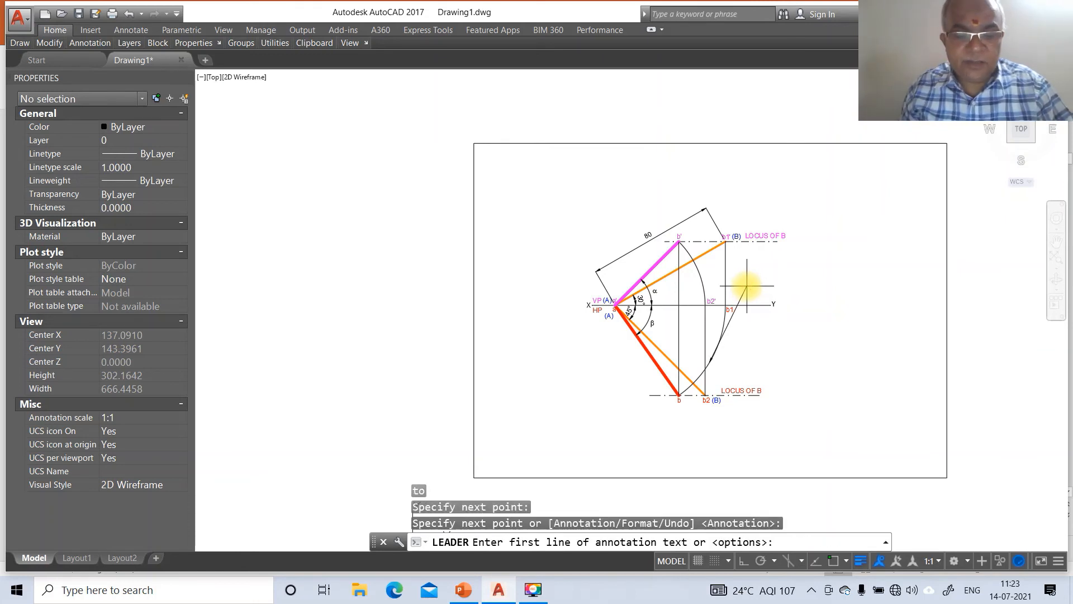
key(Return)
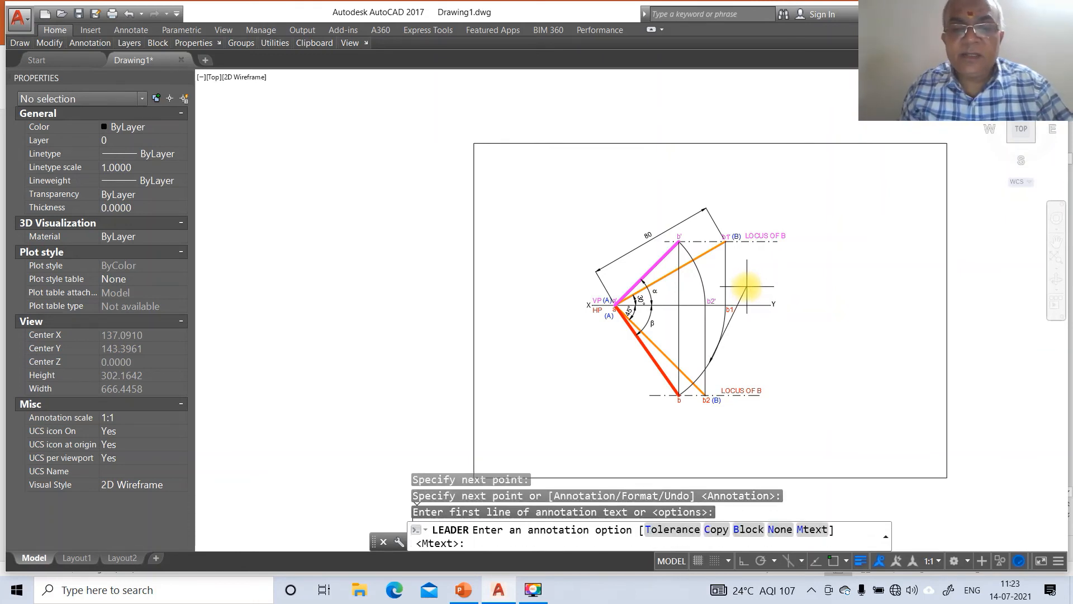
key(Return)
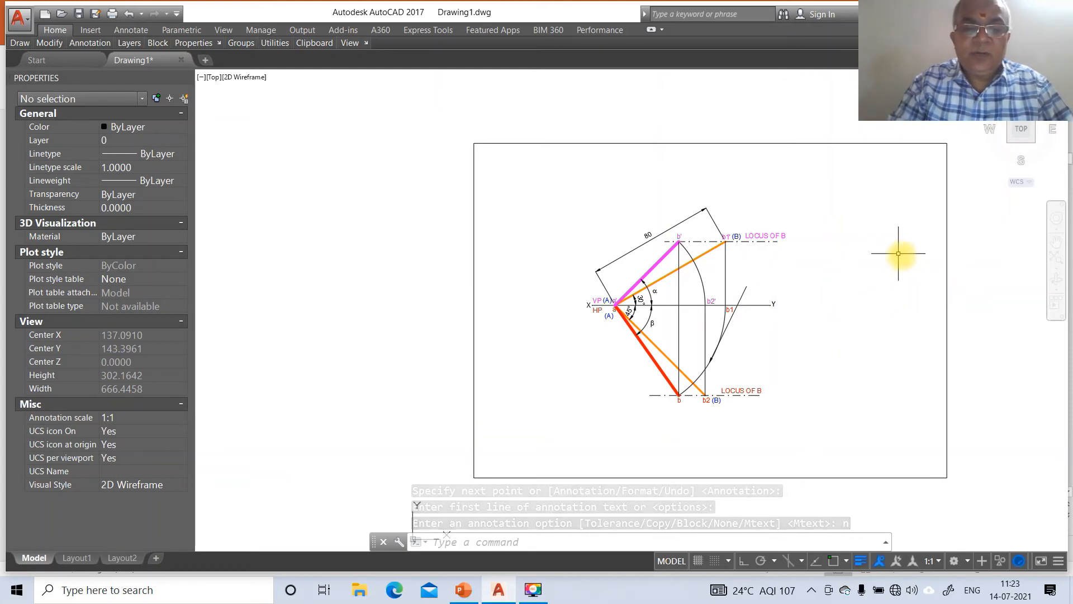
Step: Add a leader without annotation whose arrowhead sits on the arc between b' and b2', pointing toward b'
text(leader)
key(Return)
text(nea)
key(Return)
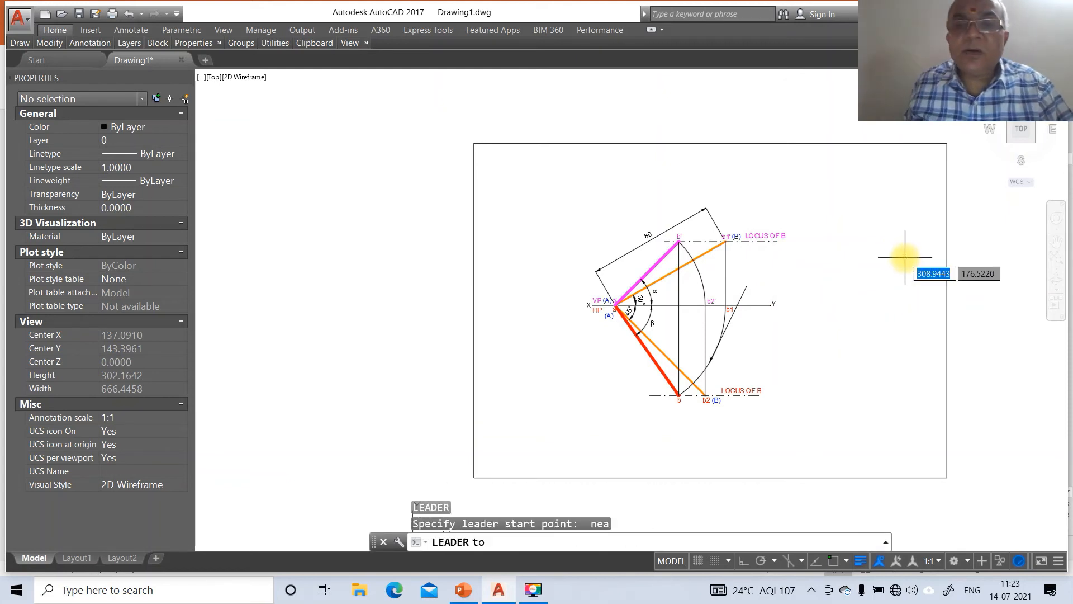
click(695, 268)
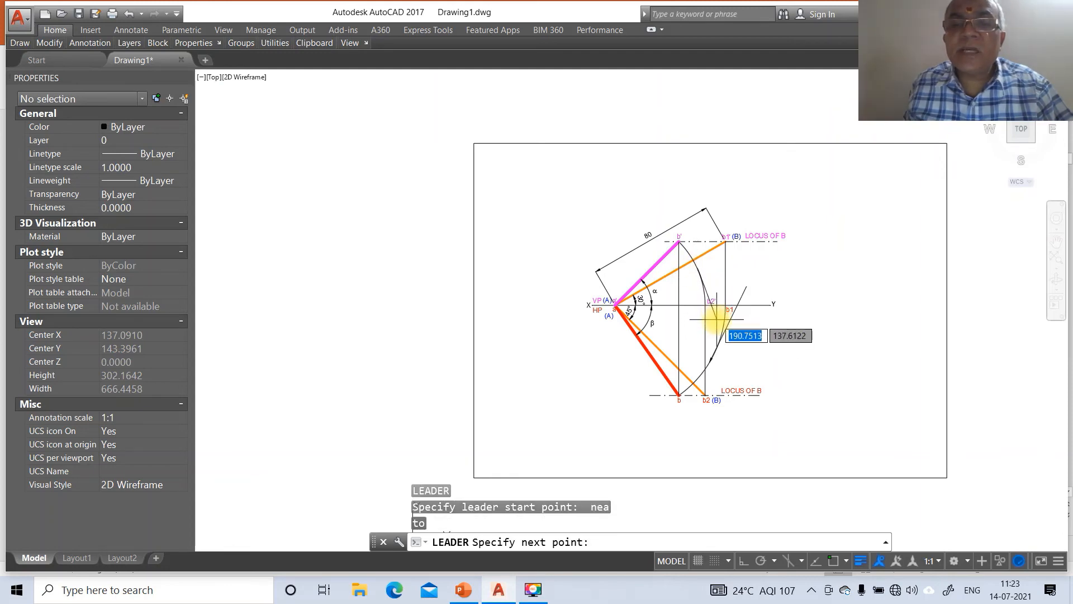
click(716, 319)
key(Return)
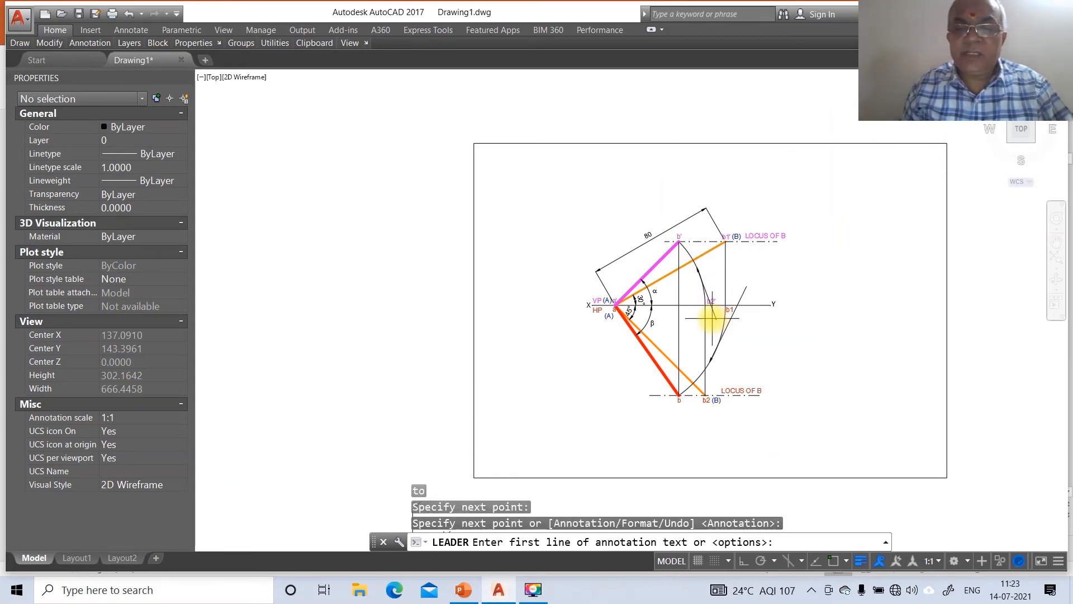
key(Return)
text(n)
key(Return)
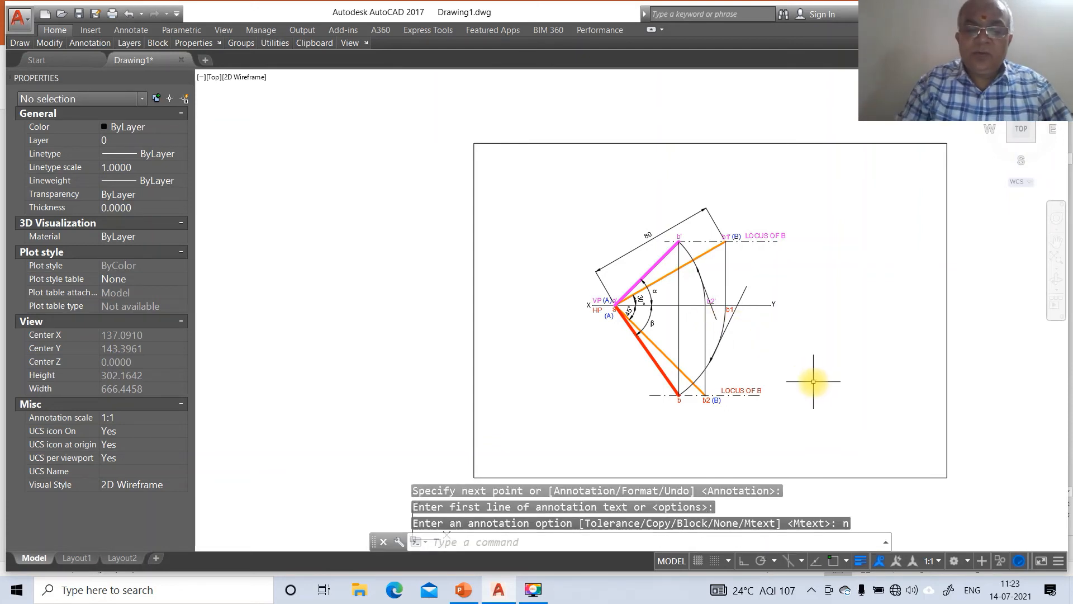
Step: With Ortho on, add a vertical leader without annotation on the b1'–b1 projector, its arrowhead pointing down just above XY
key(Return)
text(nea)
key(Return)
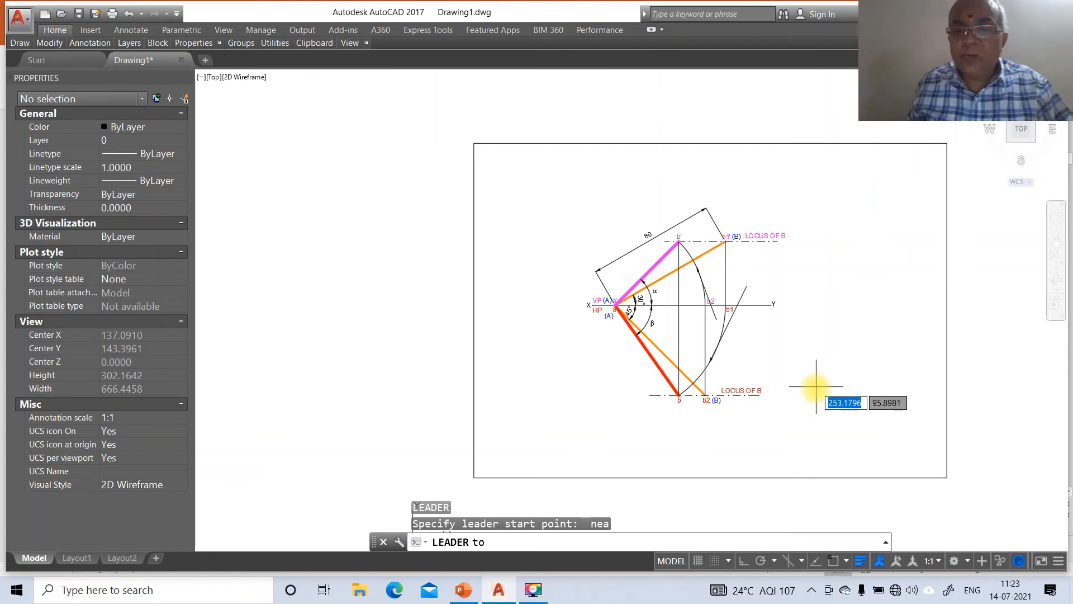
click(741, 560)
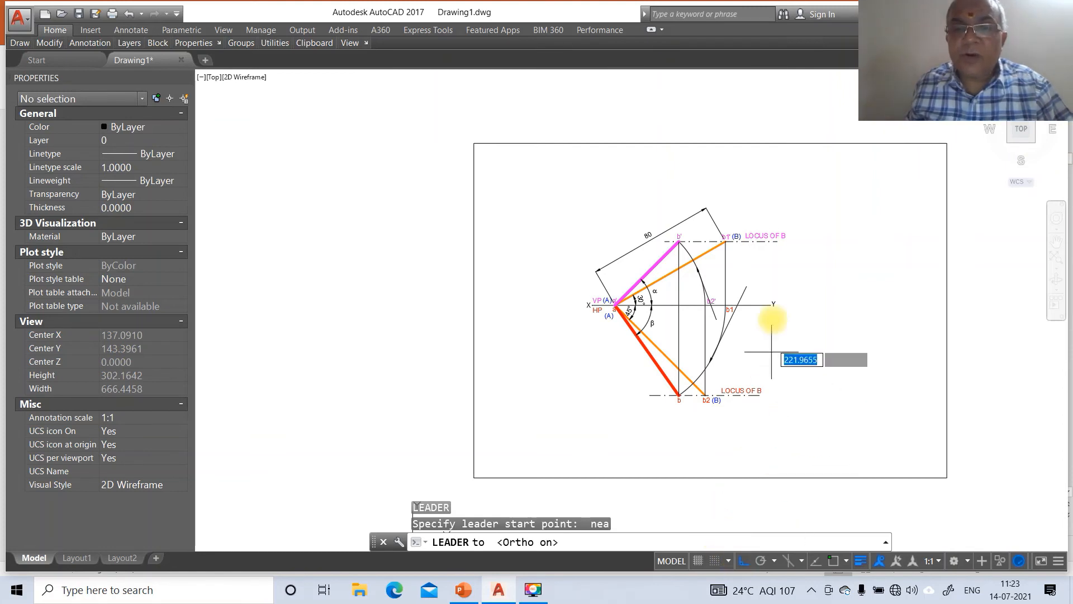
click(724, 276)
click(737, 187)
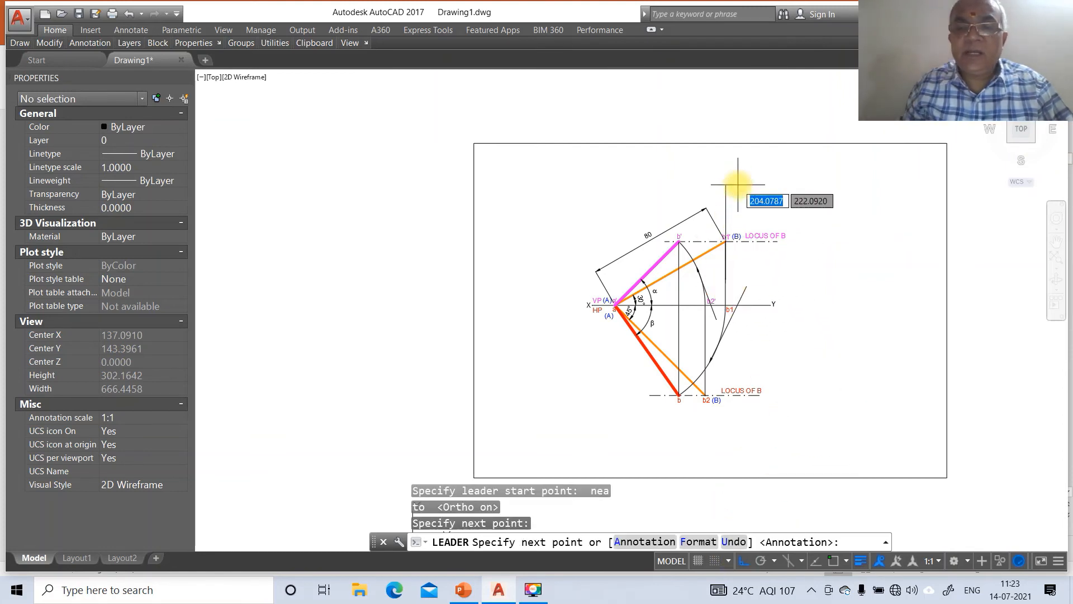
key(Return)
key(Return)
text(n)
key(Return)
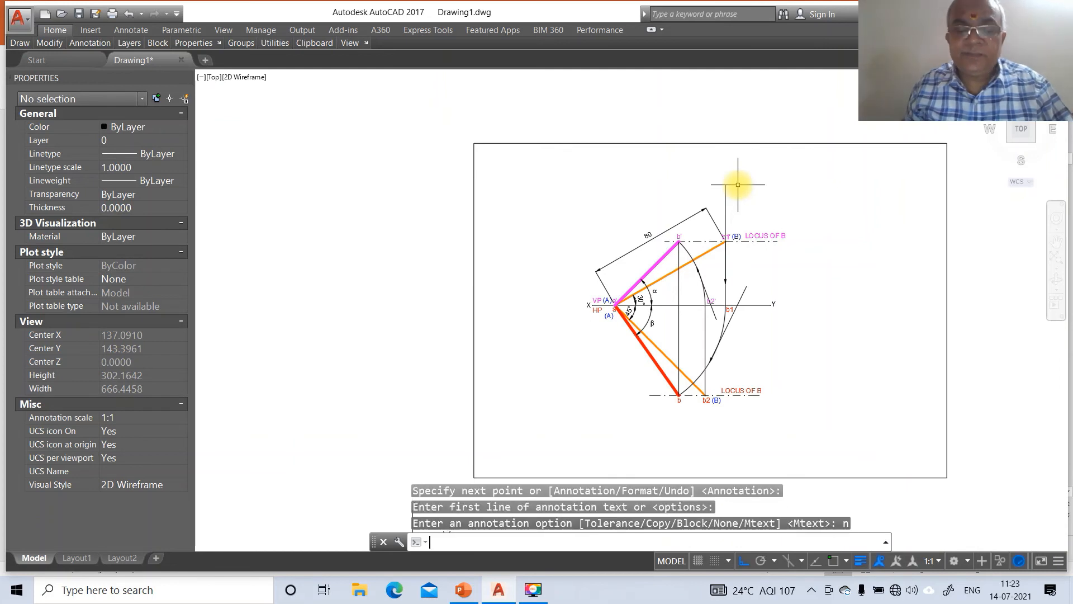
Step: Add a vertical leader without annotation on the b2–b2' projector, its arrowhead pointing up toward XY
key(Return)
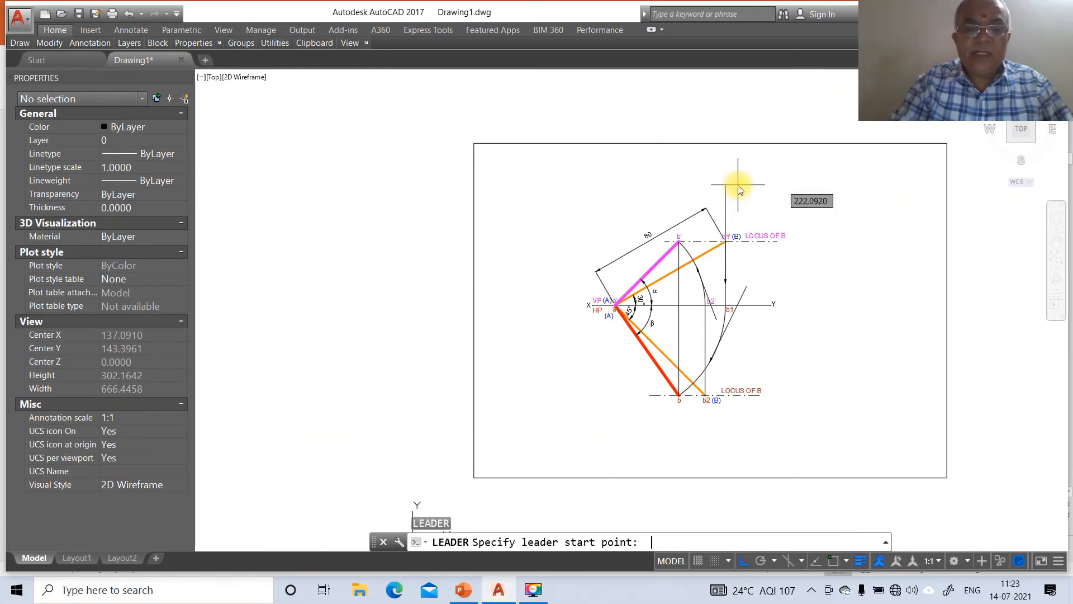
text(nea)
key(Return)
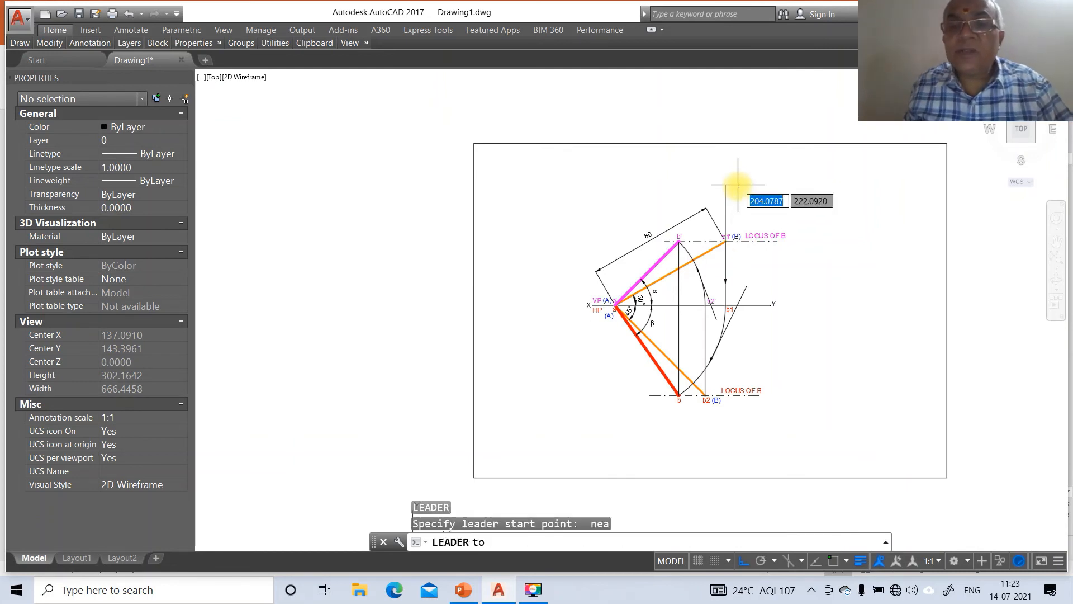
click(699, 337)
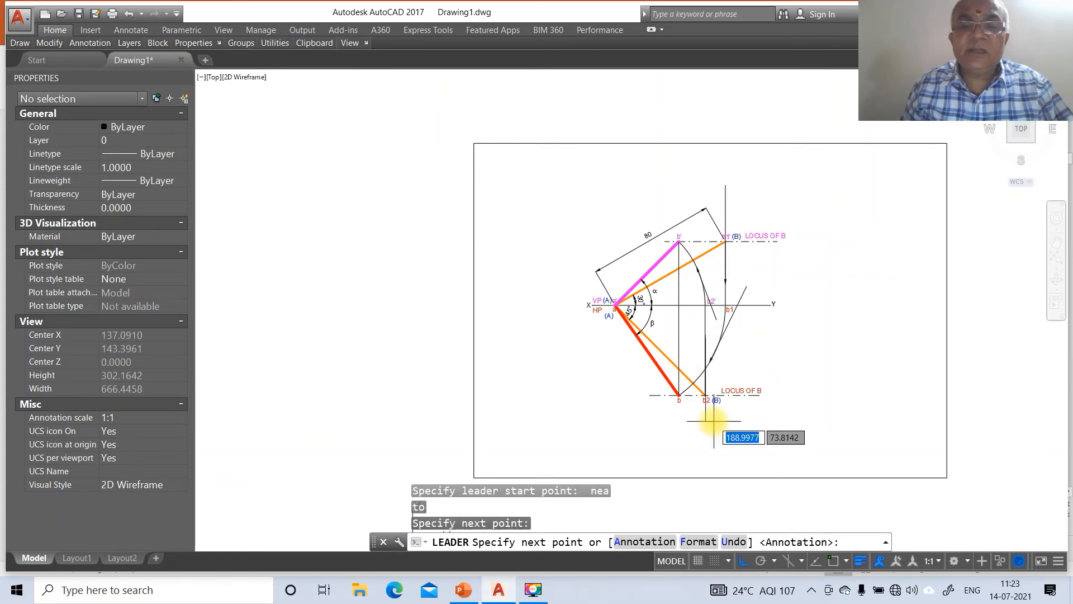
key(Return)
key(Return)
text(n)
key(Return)
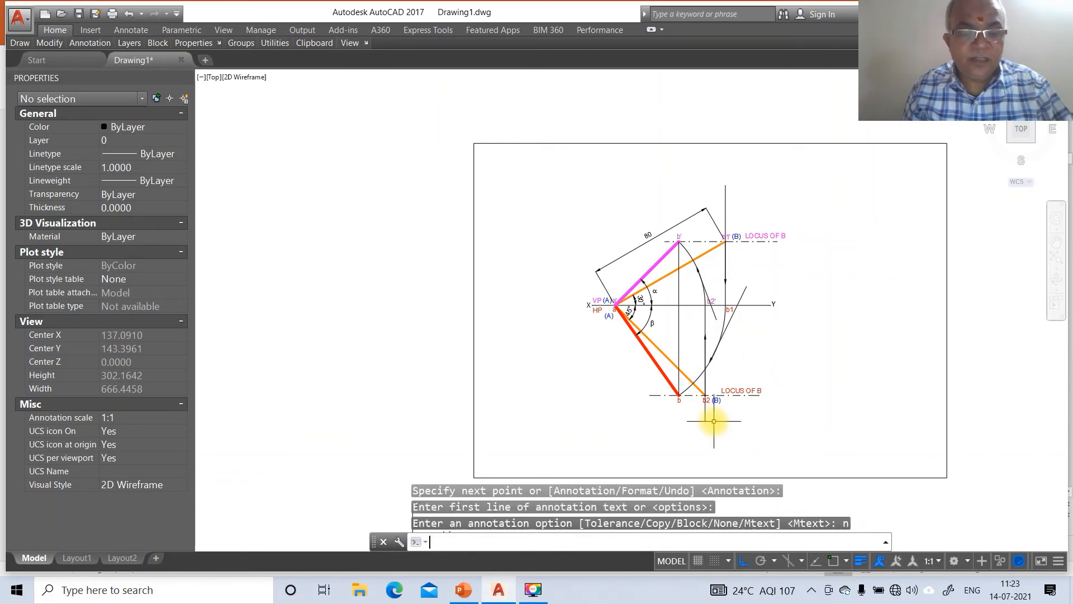
Step: Explode the four leaders on the two arcs and two projectors into separate lines and arrowheads
text(x)
key(Return)
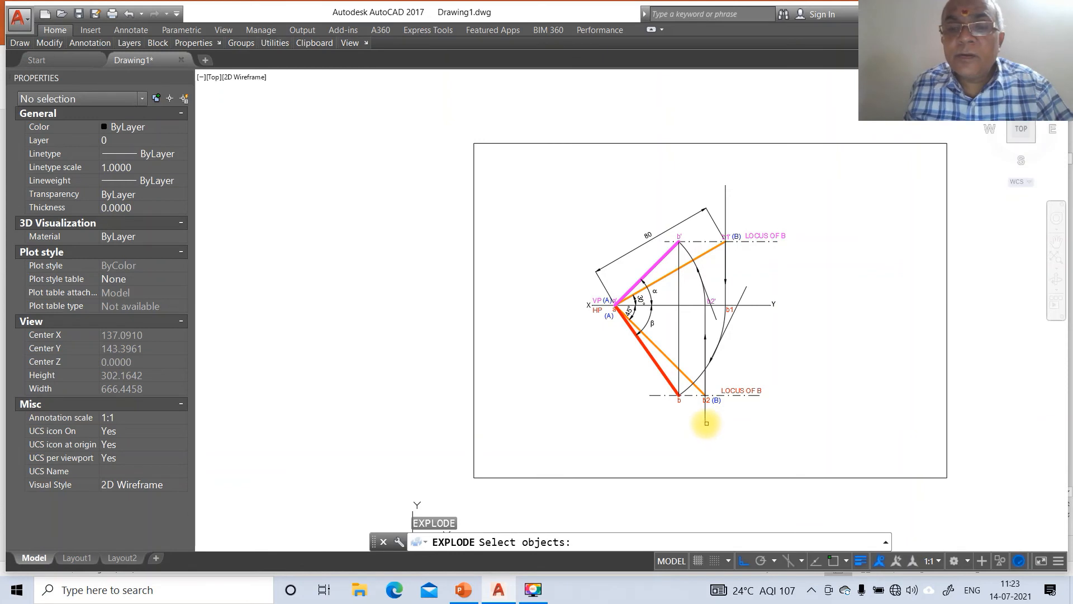
click(706, 422)
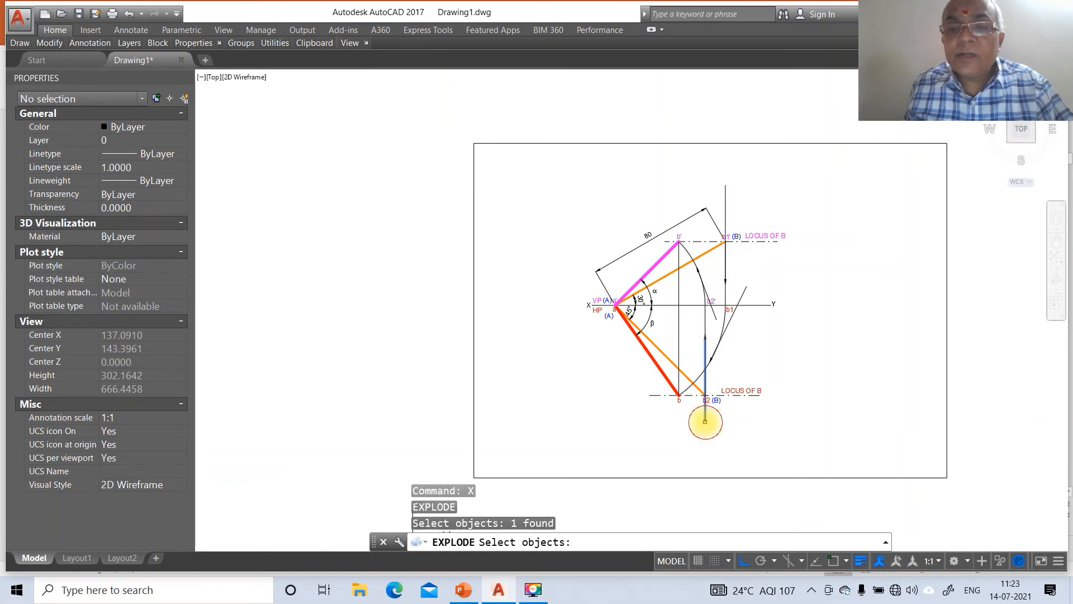
click(713, 315)
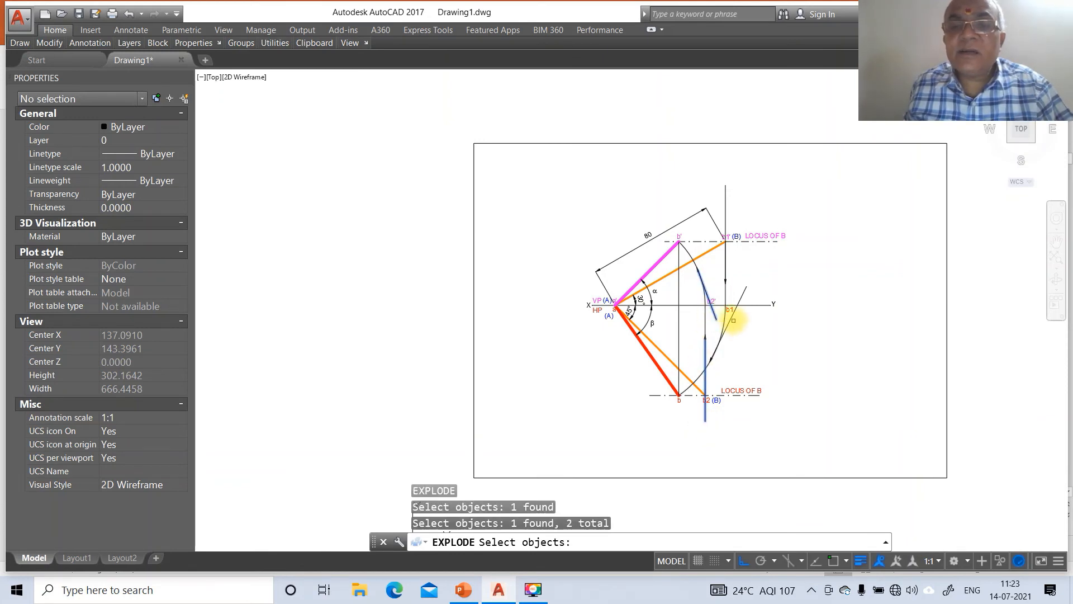
click(734, 320)
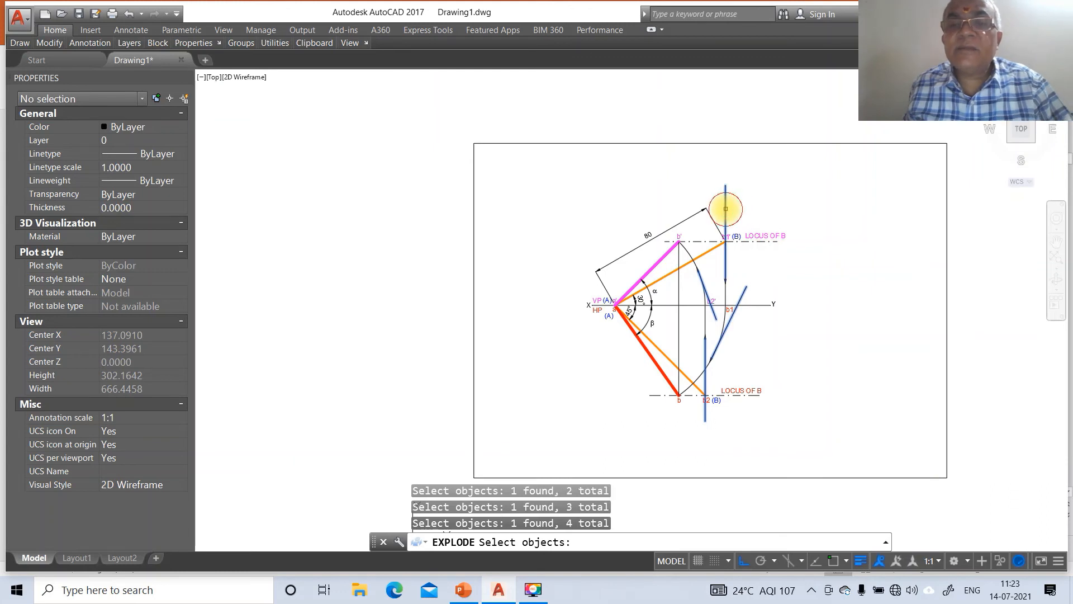
key(Return)
Step: Erase the four exploded leader lines, keeping only their arrowheads on the arcs and projectors
text(E)
key(Return)
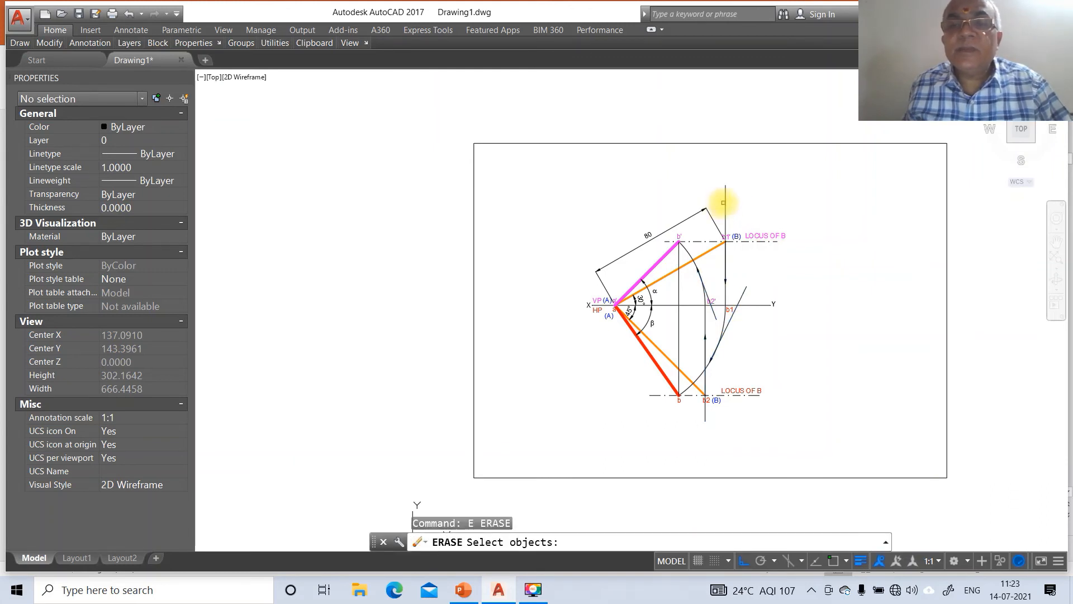
click(724, 202)
click(743, 291)
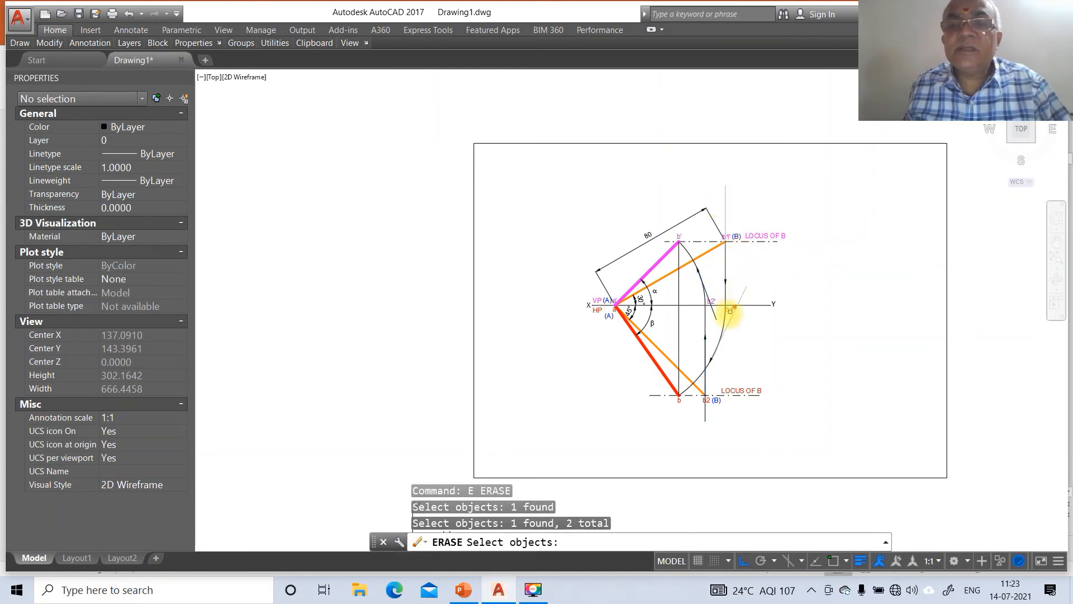
click(714, 313)
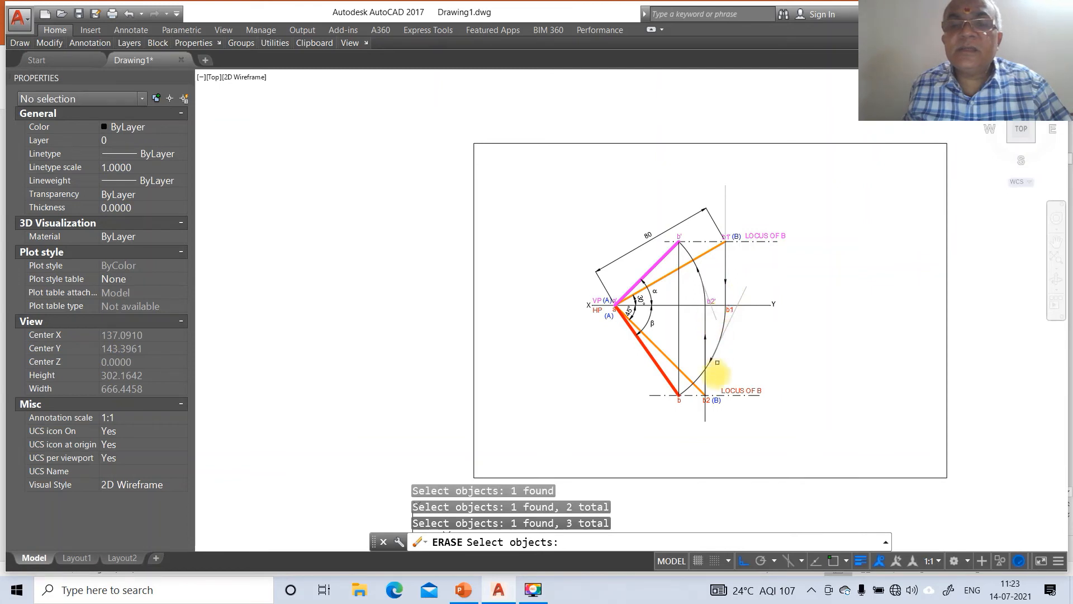
key(Return)
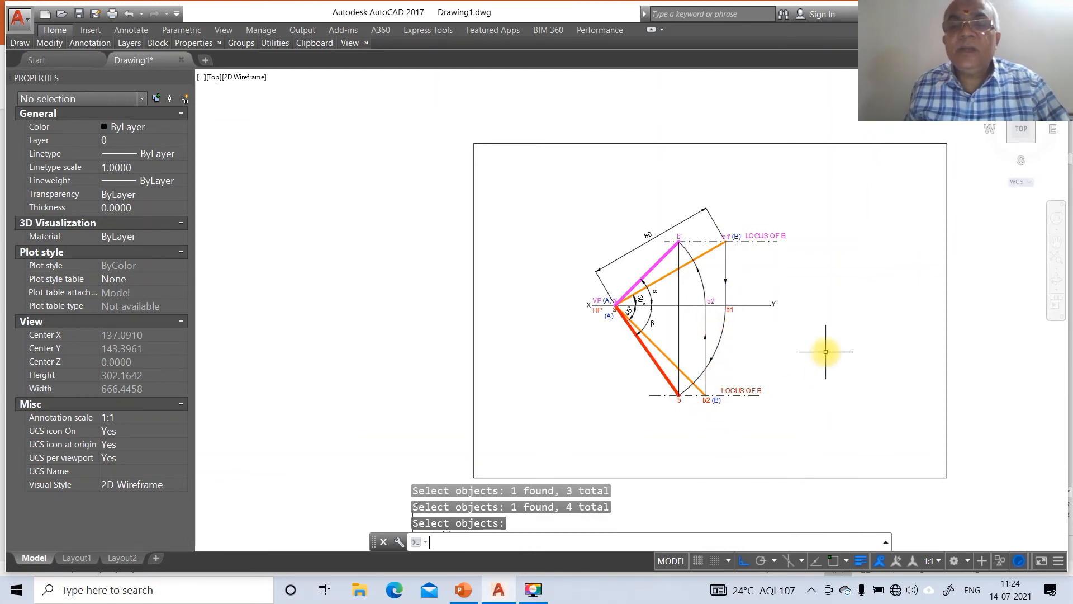
Step: List the properties of the b1'–b1 and b2–b2' projectors, and check the answers for problem 43 on the PowerPoint slide before returning to AutoCAD
text(li)
key(Return)
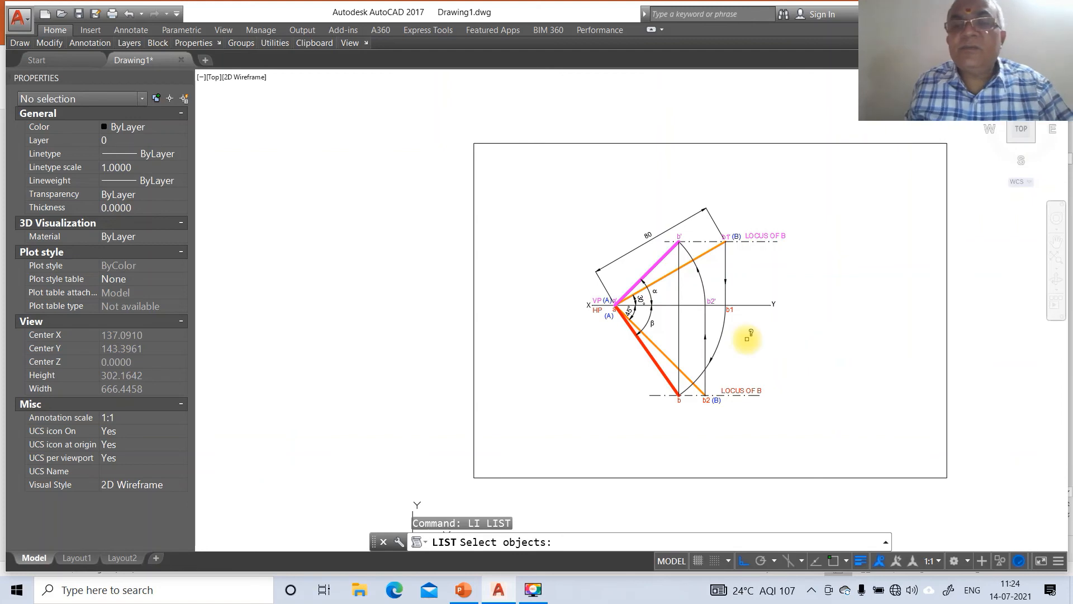
click(725, 270)
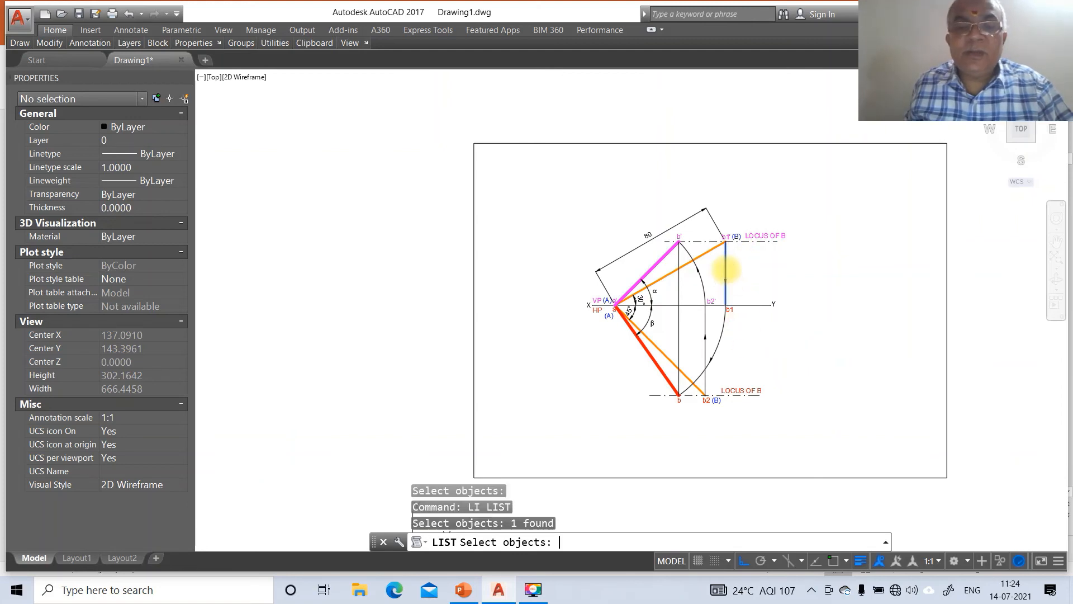
key(Return)
key(Return)
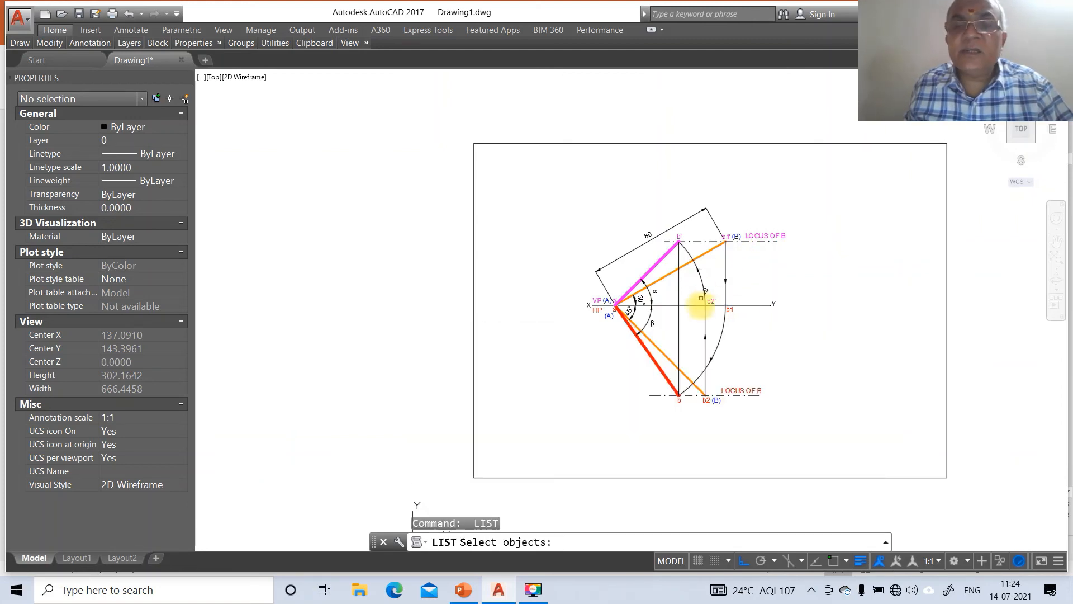
click(704, 354)
key(Return)
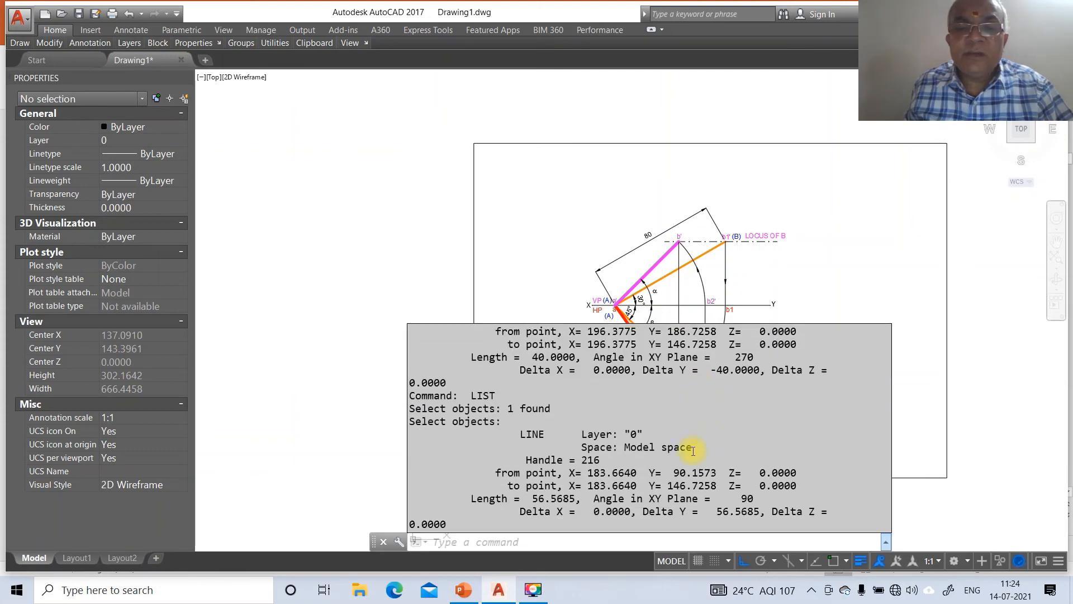
click(462, 593)
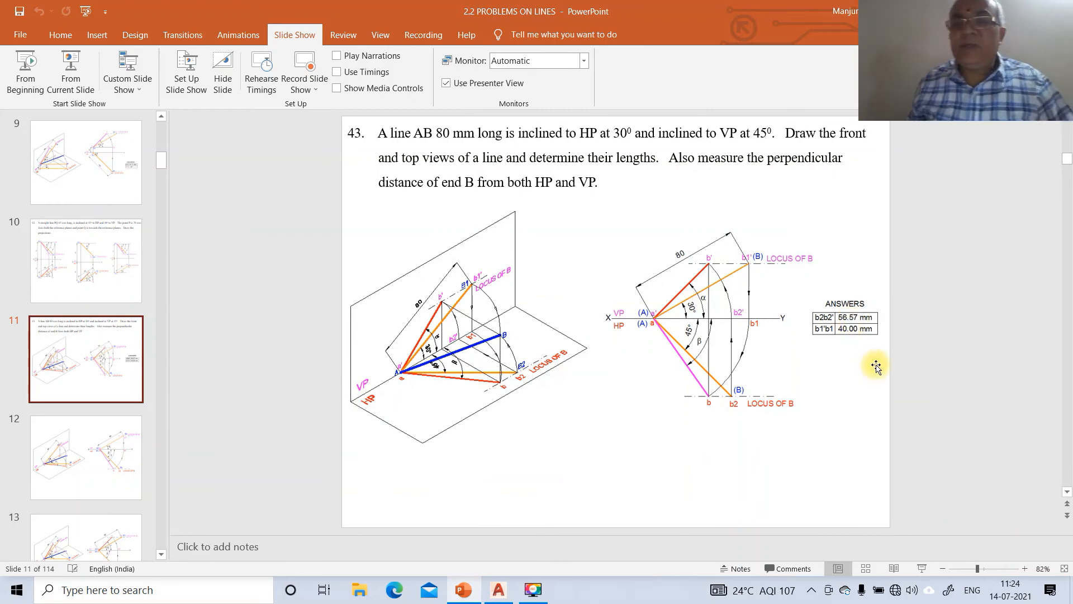
click(487, 593)
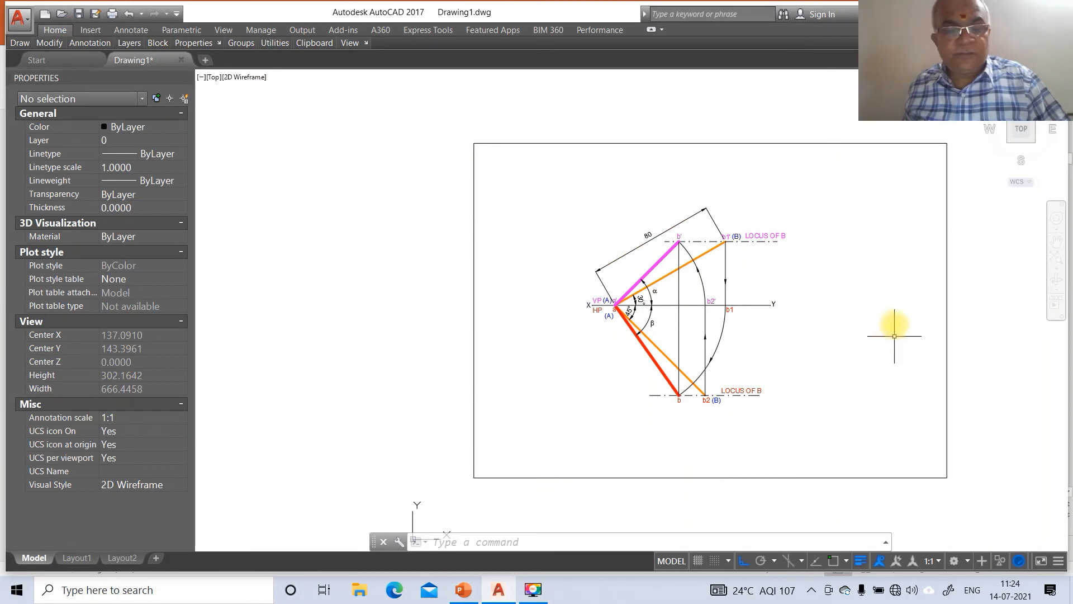
Step: Add the single-line text "ANSWERS" beyond the Y end of the XY line, with height 3 and rotation 0
text(dt)
key(Return)
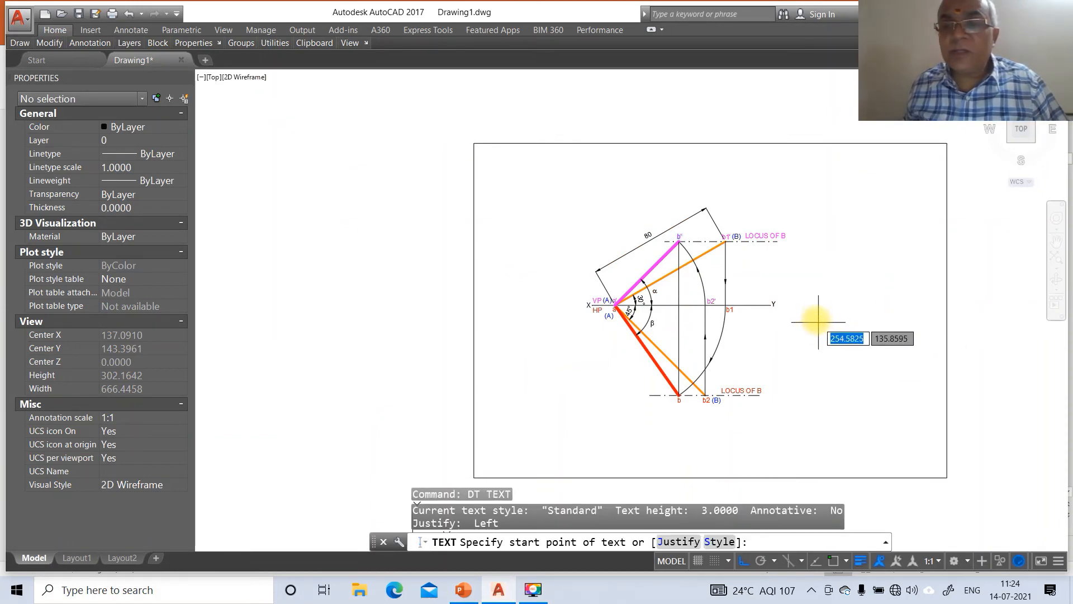
click(824, 303)
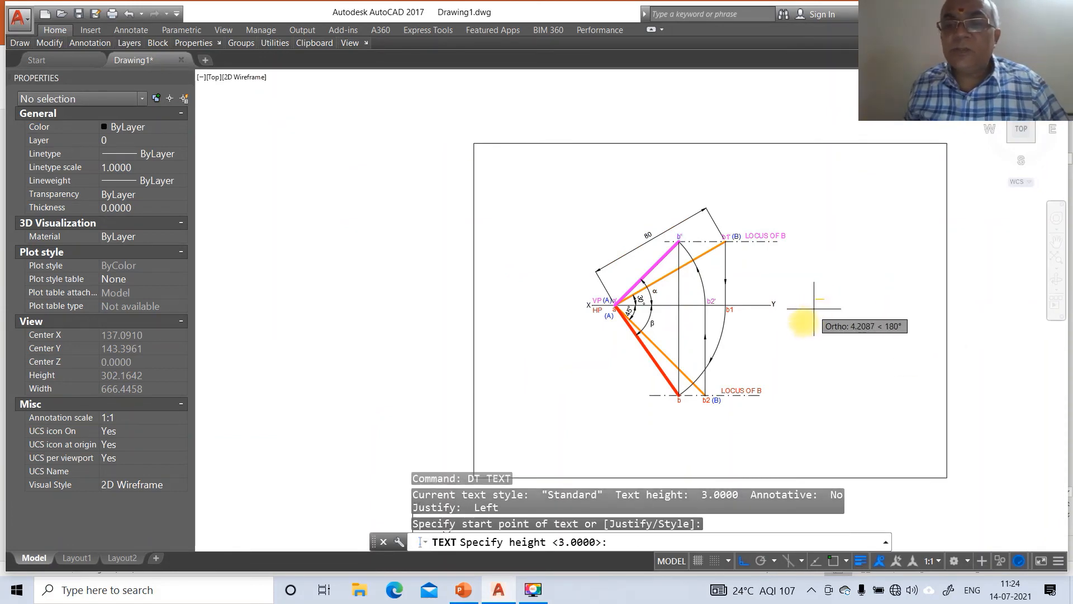
key(Return)
key(Return)
text(ANS)
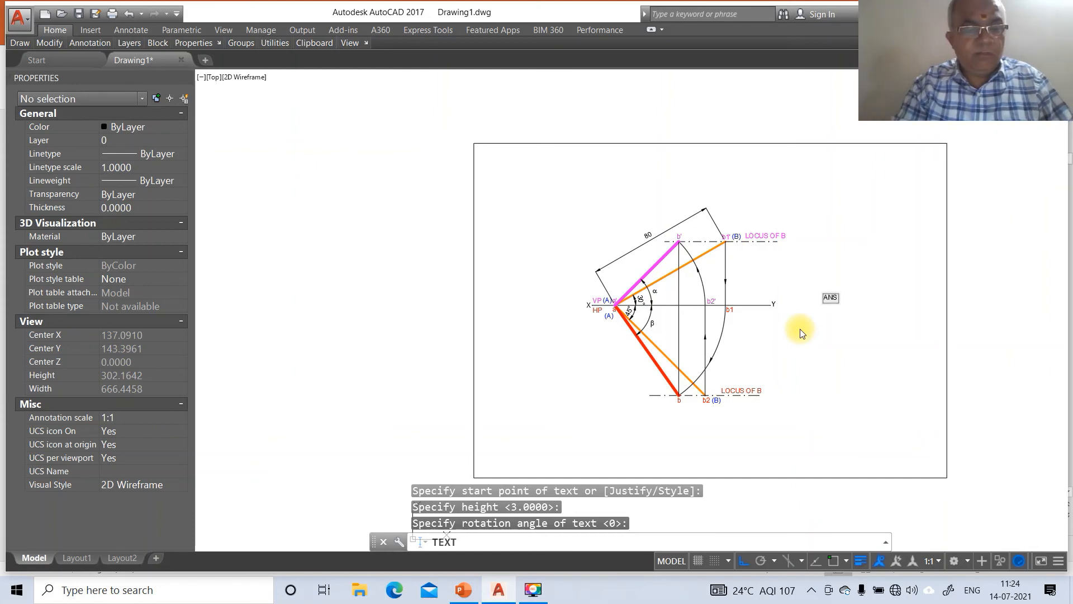
text(WERS)
key(Return)
key(Return)
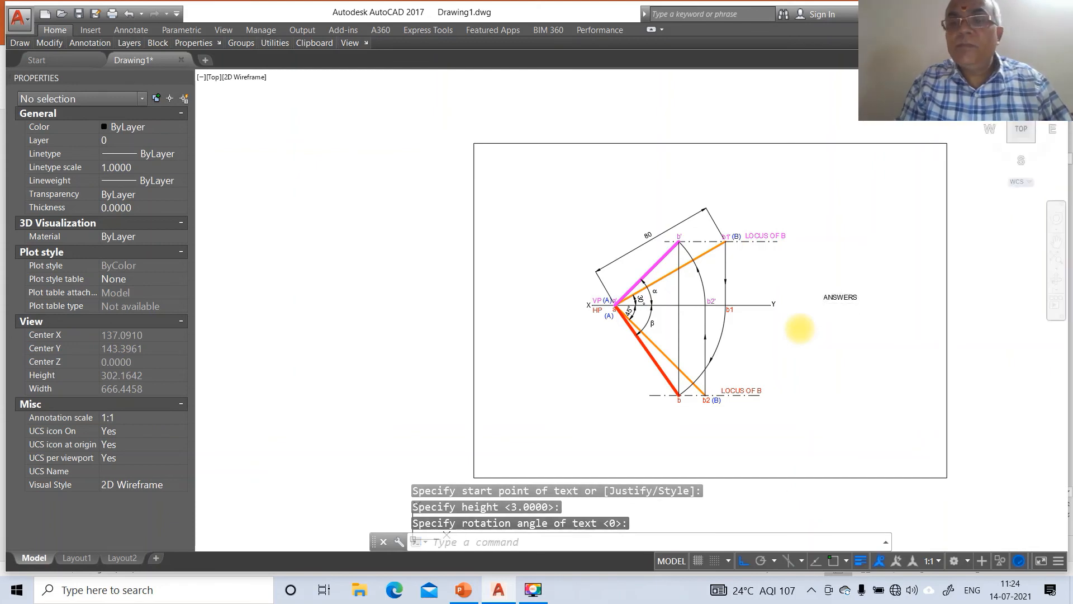
Step: Add the separate single-line texts "b1b1'" and "40.00 mm" side by side below the ANSWERS heading, with height 3 and rotation 0
text(z)
key(Return)
text(w)
key(Return)
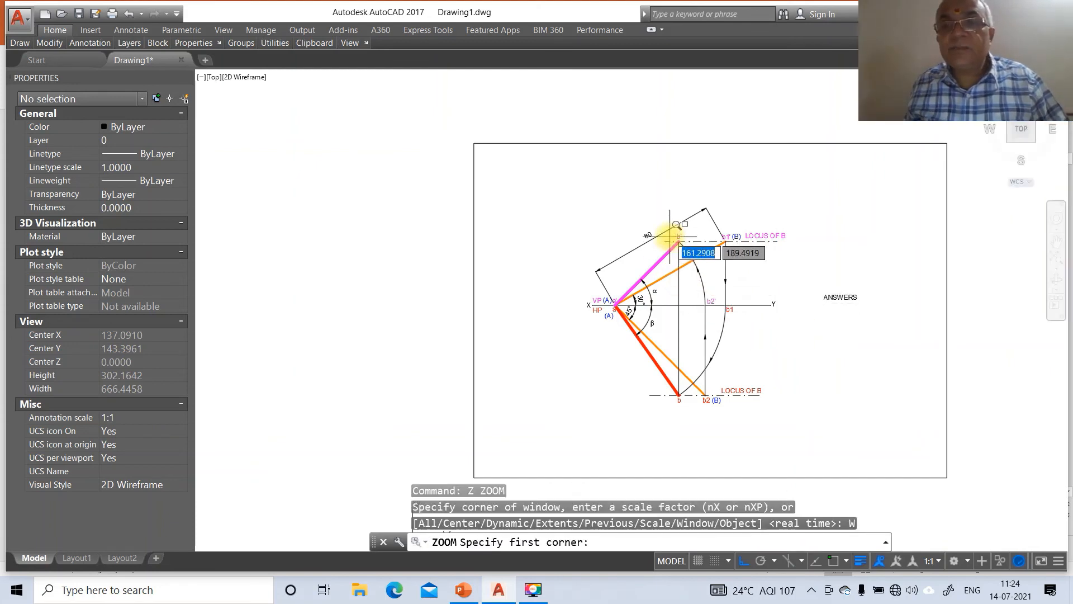
click(670, 236)
click(983, 478)
click(886, 190)
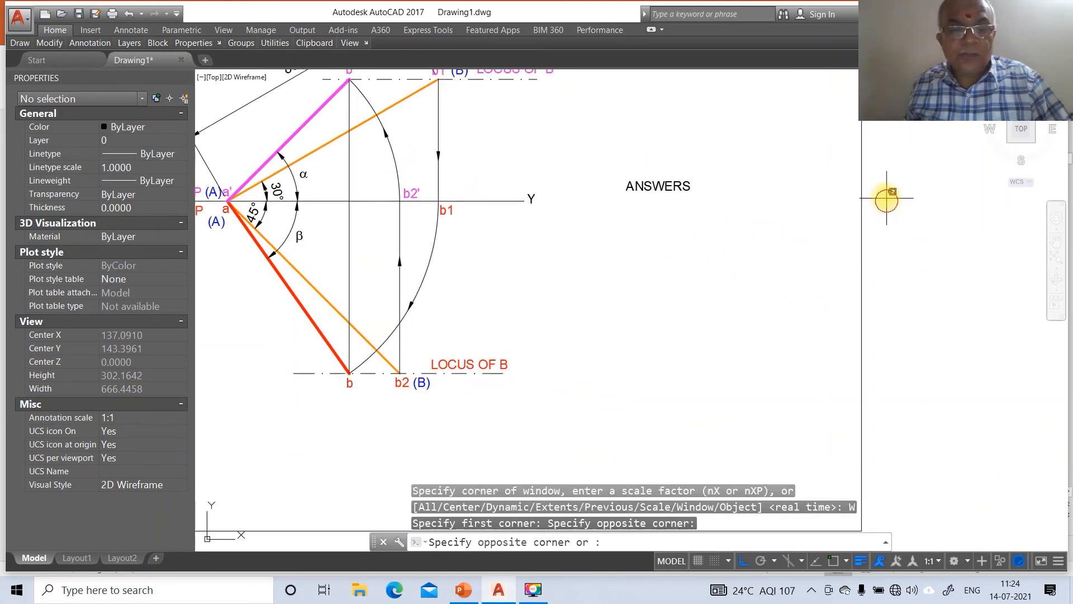
text(DT)
key(Return)
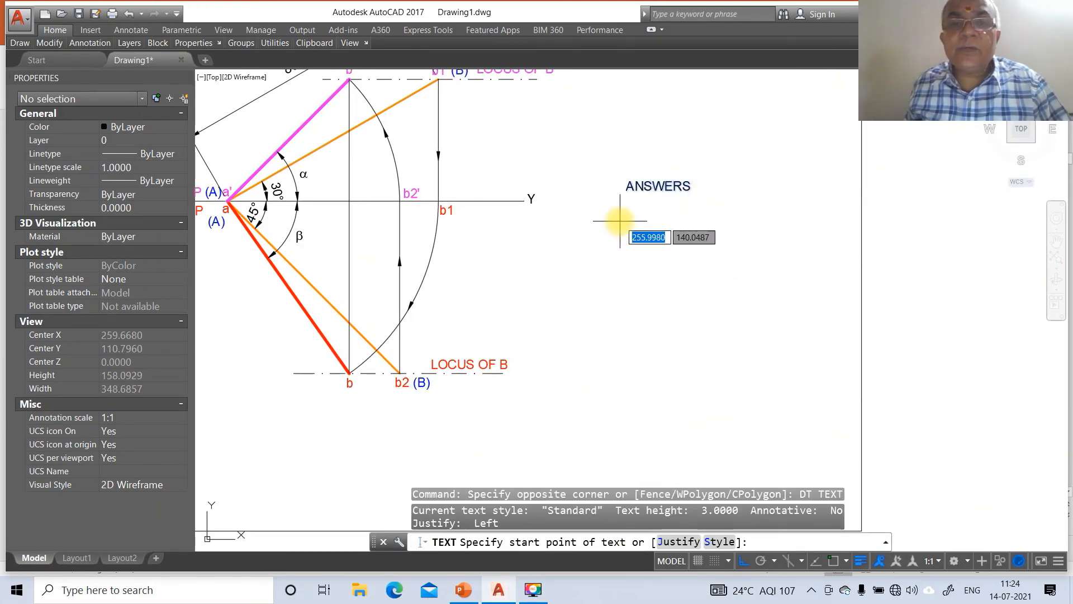
click(620, 221)
key(Return)
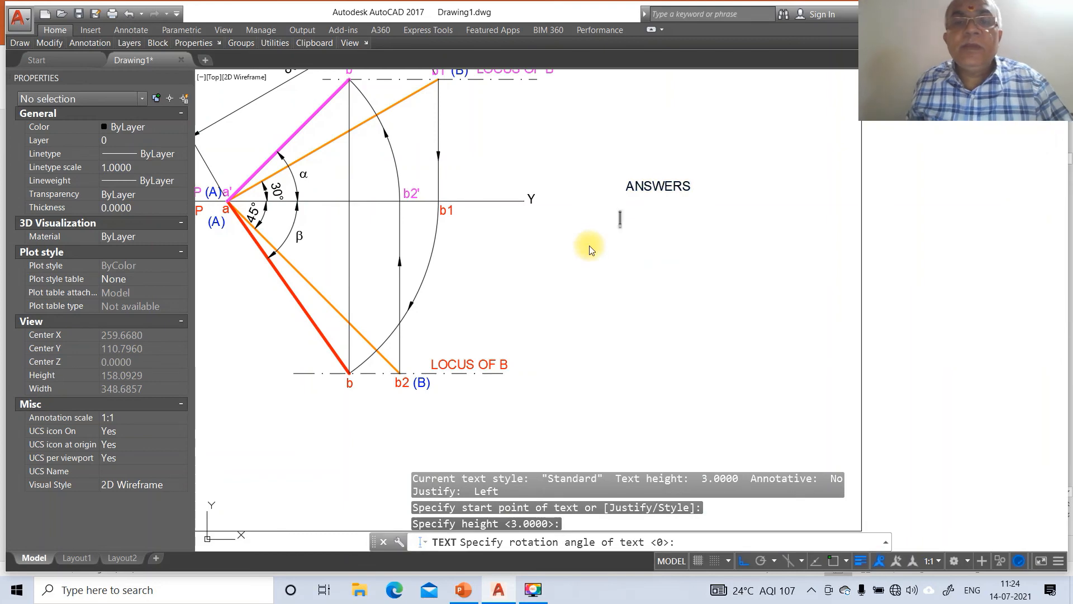
text(b1b1)
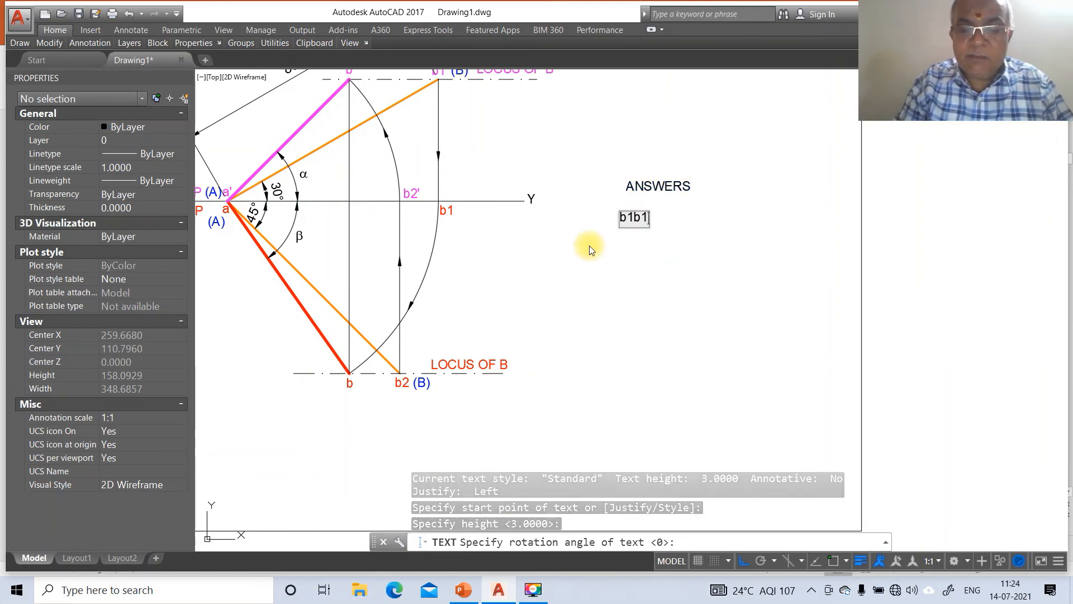
text(')
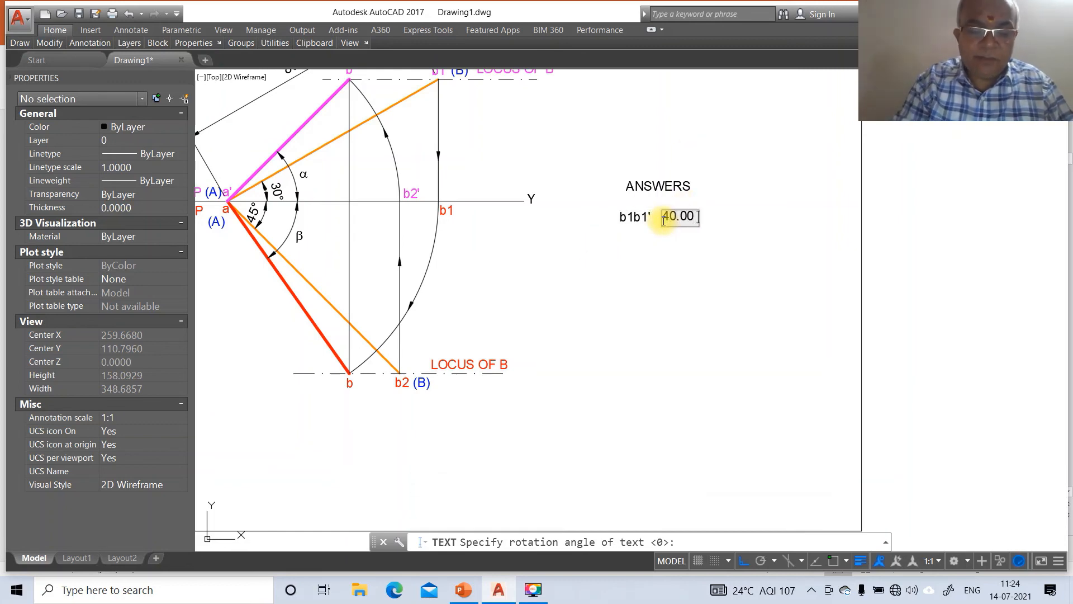
key(Escape)
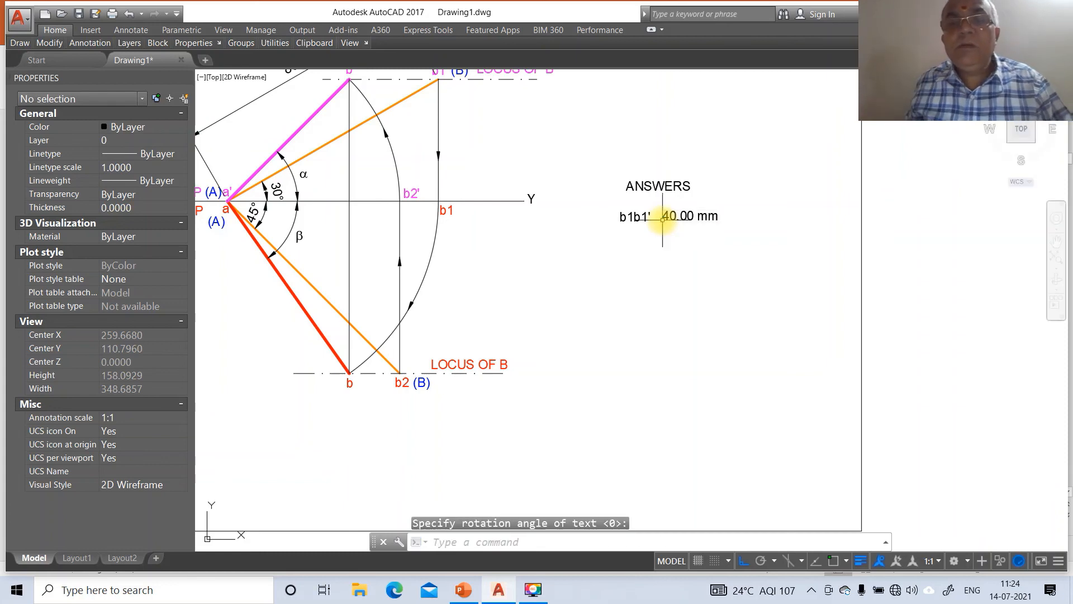
Step: With Ortho off, move the b1b1' text slightly closer to the 40.00 mm text below the heading
text(m)
key(Return)
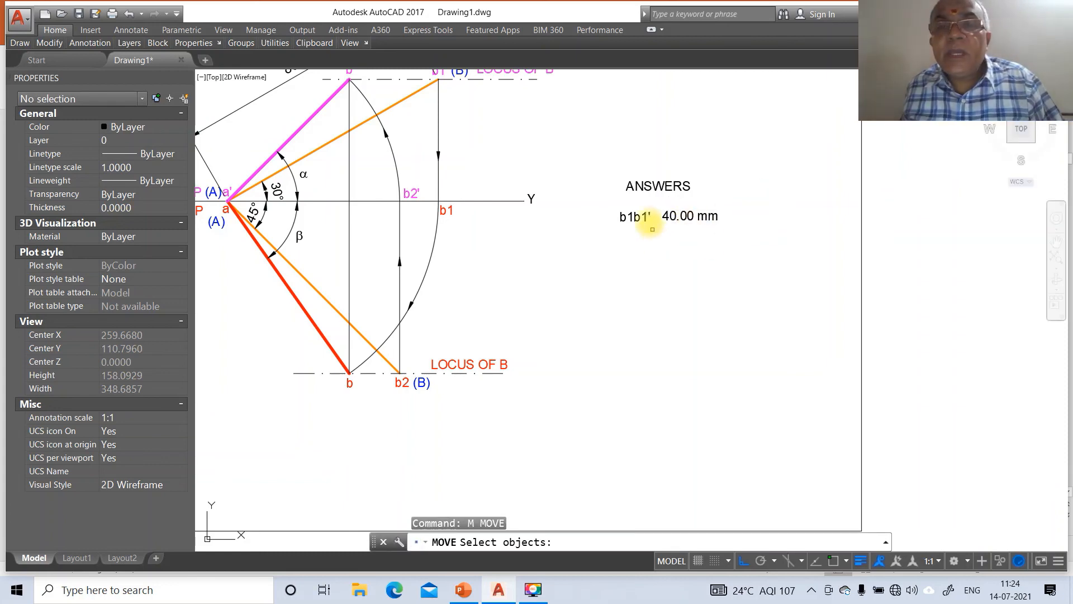
click(643, 216)
key(Return)
click(650, 255)
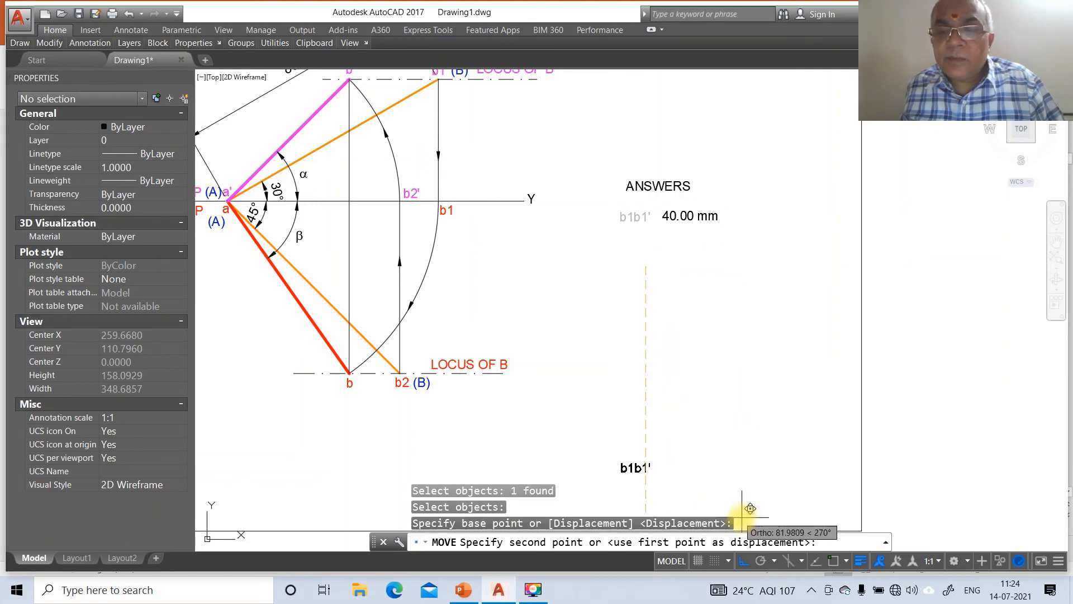
click(738, 562)
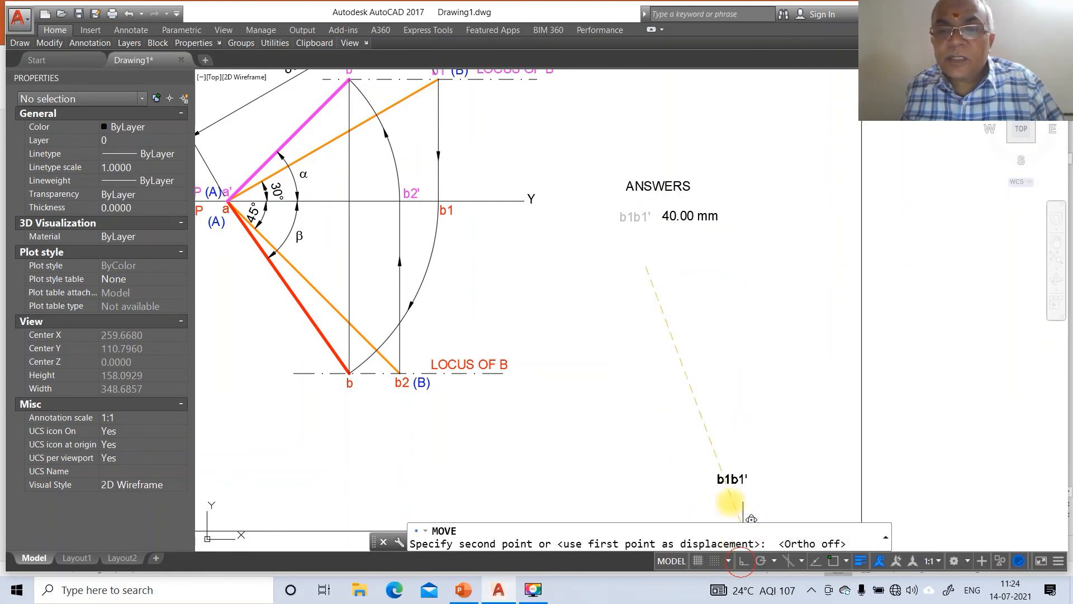
click(650, 263)
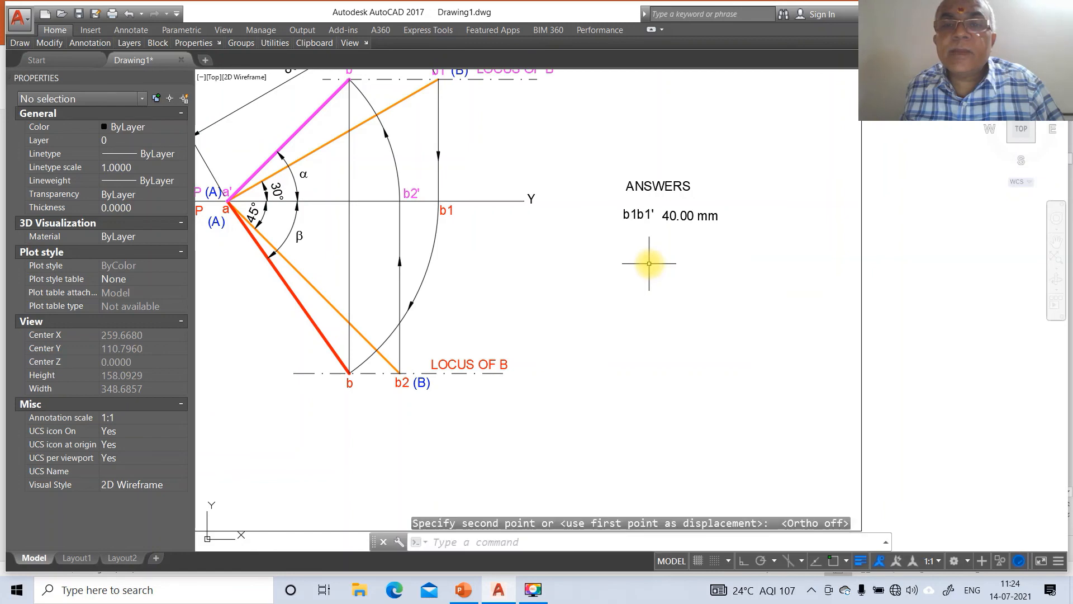
Step: Move the 40.00 mm text slightly up and toward b1b1' so the two texts line up
key(Return)
click(675, 219)
key(Return)
click(675, 220)
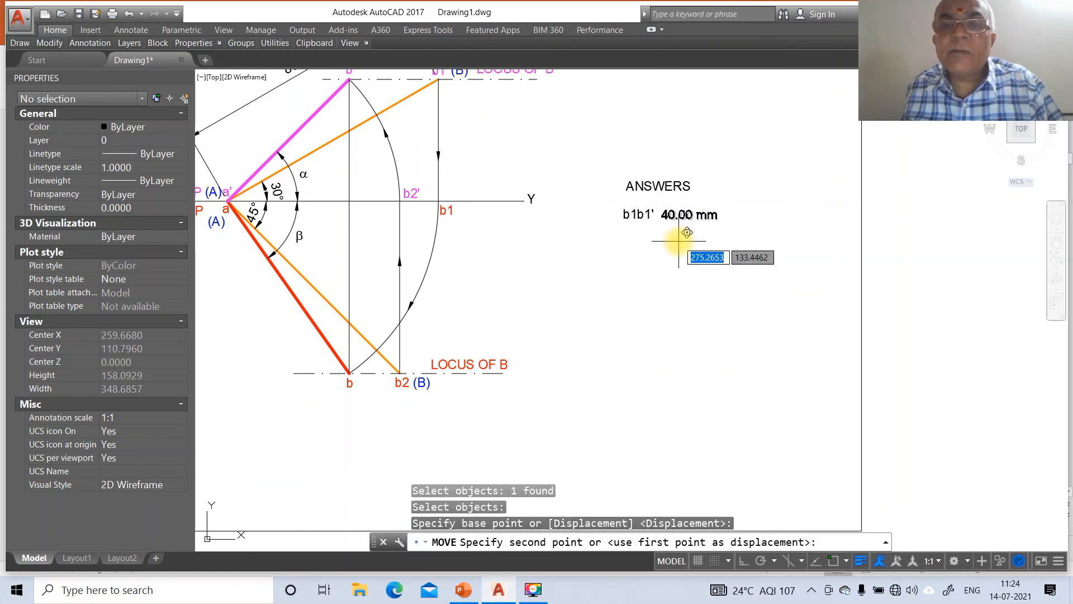
click(678, 240)
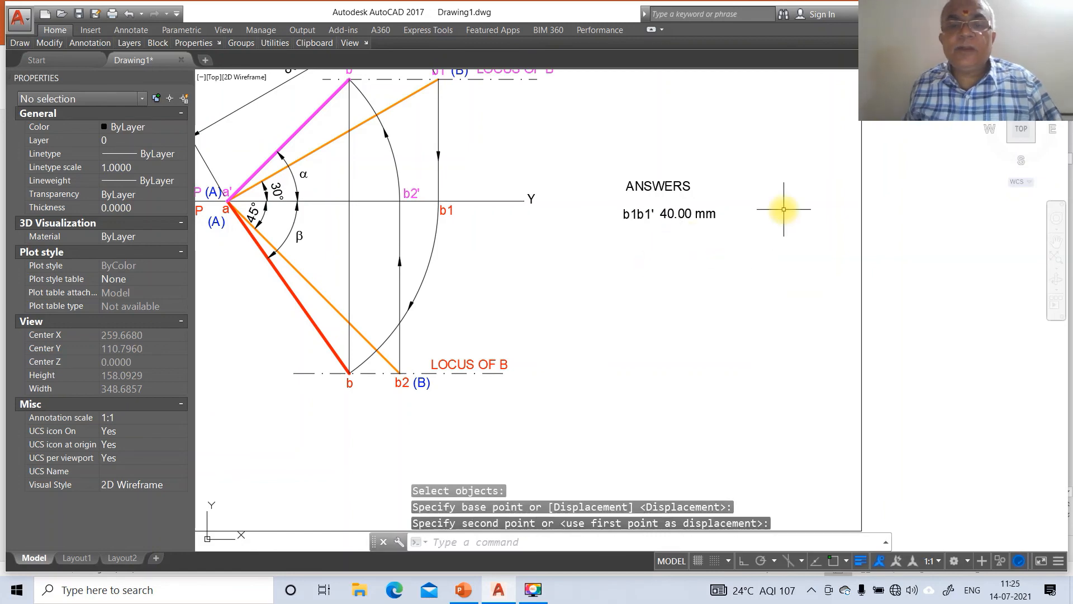
Step: With Ortho on, draw the answer table's top edge between the heading and the texts, continuing down as its right edge
click(745, 561)
text(l)
key(Return)
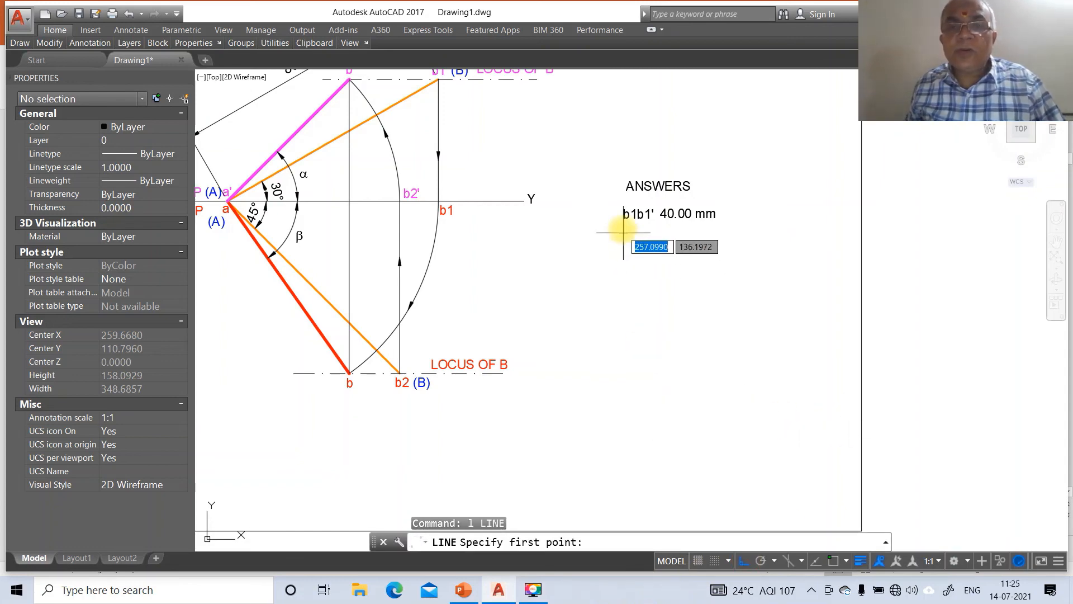
click(618, 200)
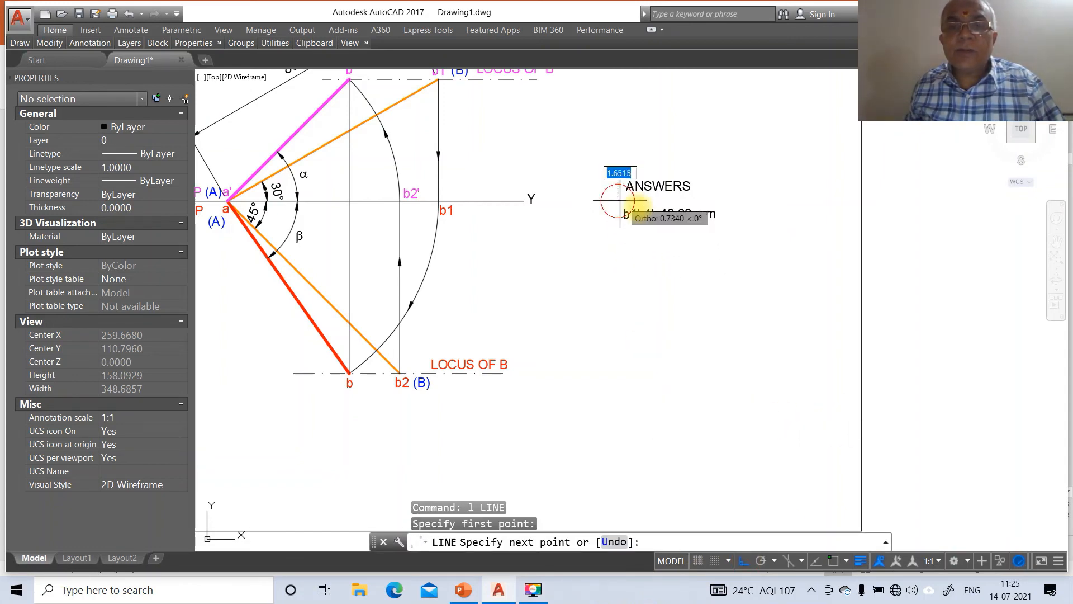
click(721, 218)
click(724, 372)
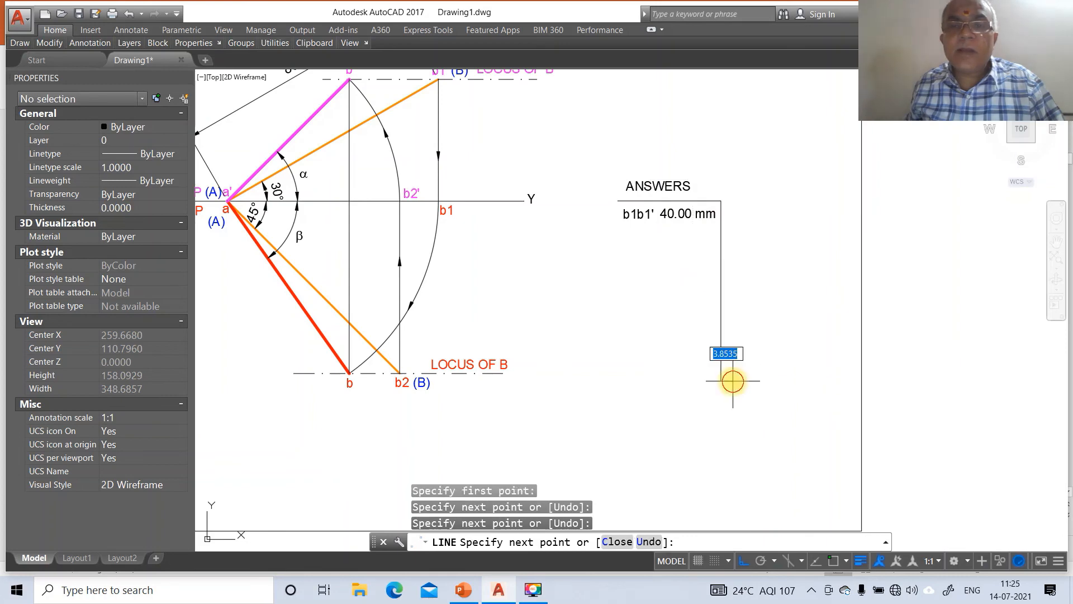
key(Return)
Step: Draw the answer table's left edge vertically down from the left endpoint of its top line
key(Return)
text(end)
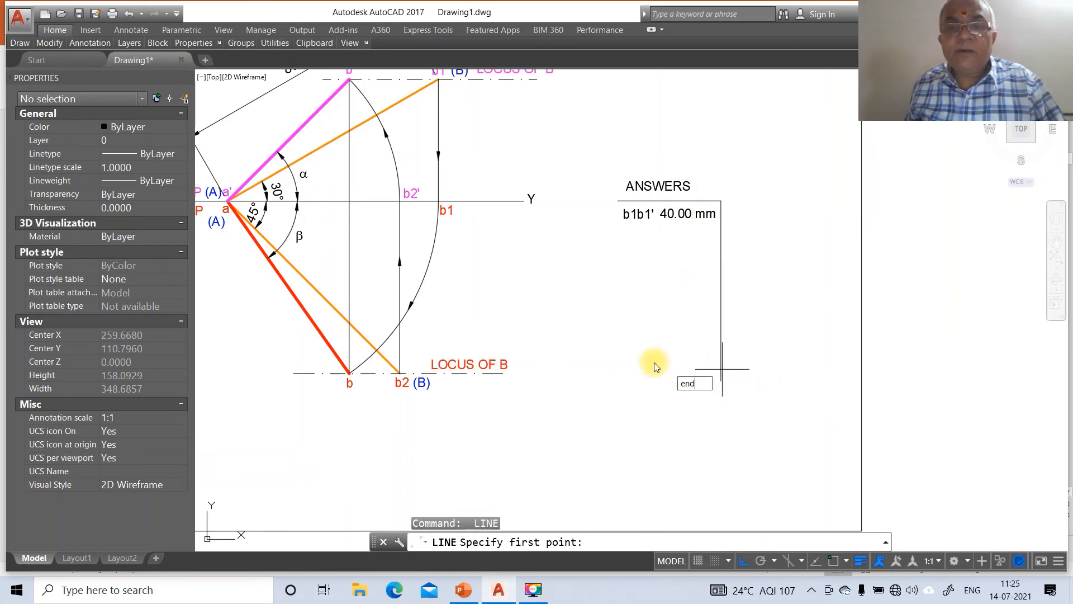
key(Return)
click(618, 201)
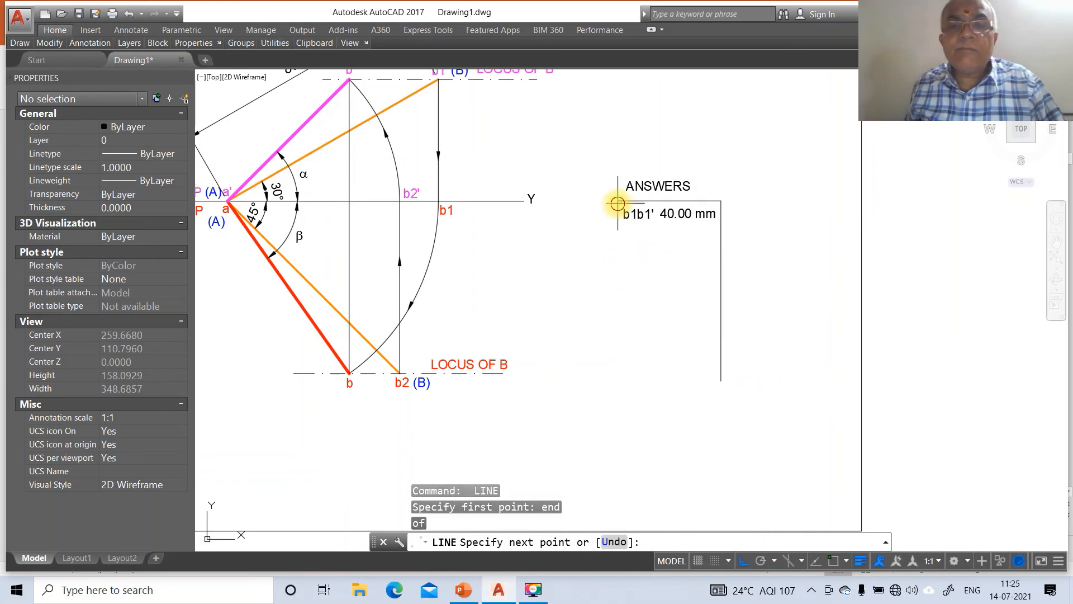
click(628, 346)
key(Return)
Step: Offset the answer table's top line downward twice at a distance of 6 to form two rows
text(o)
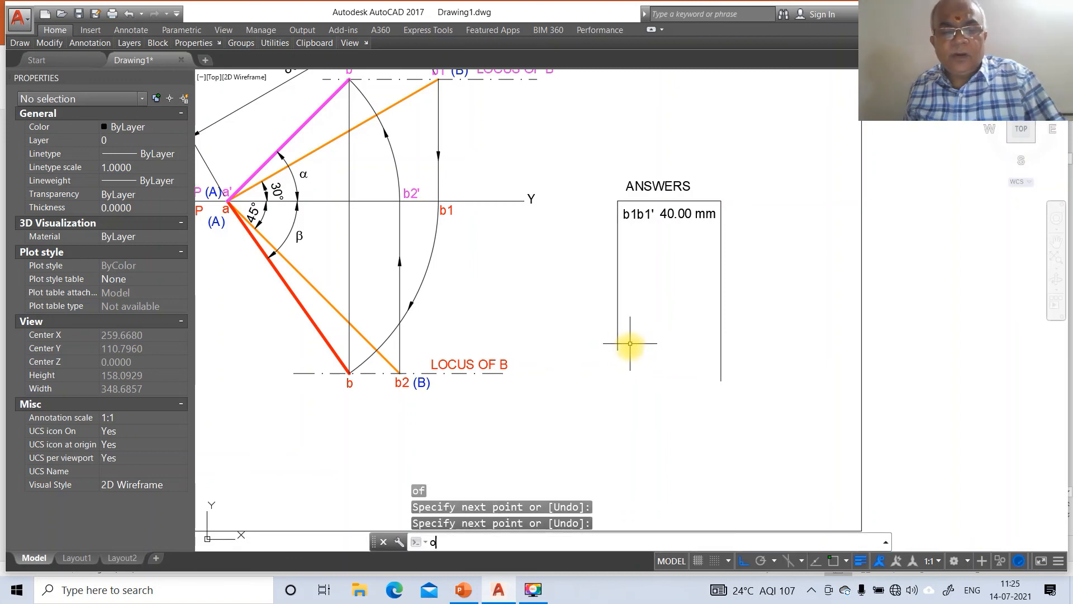
key(Return)
key(Return)
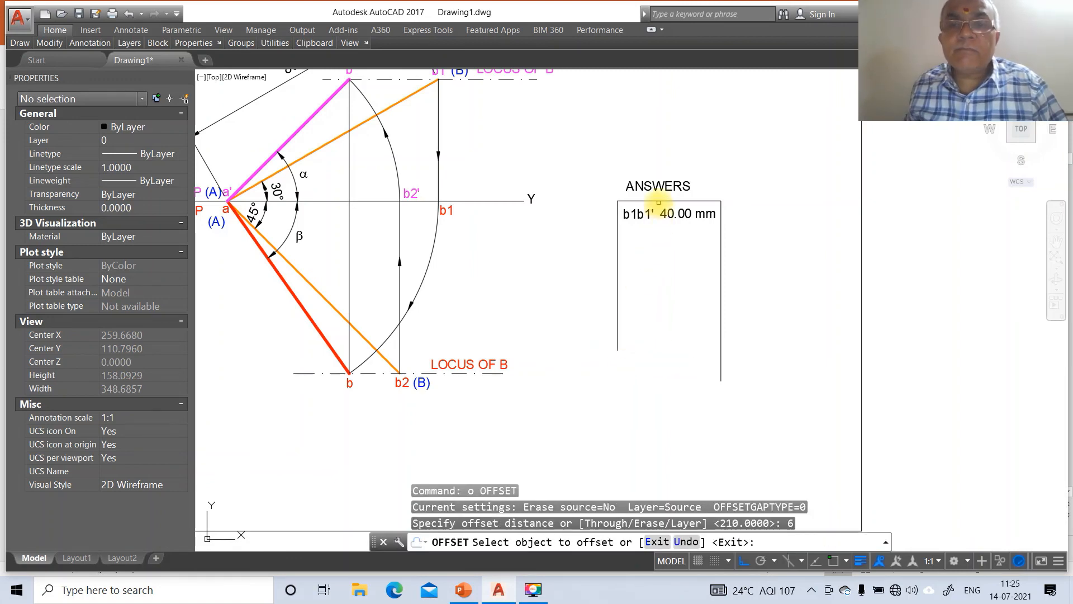
click(658, 201)
click(663, 233)
click(659, 220)
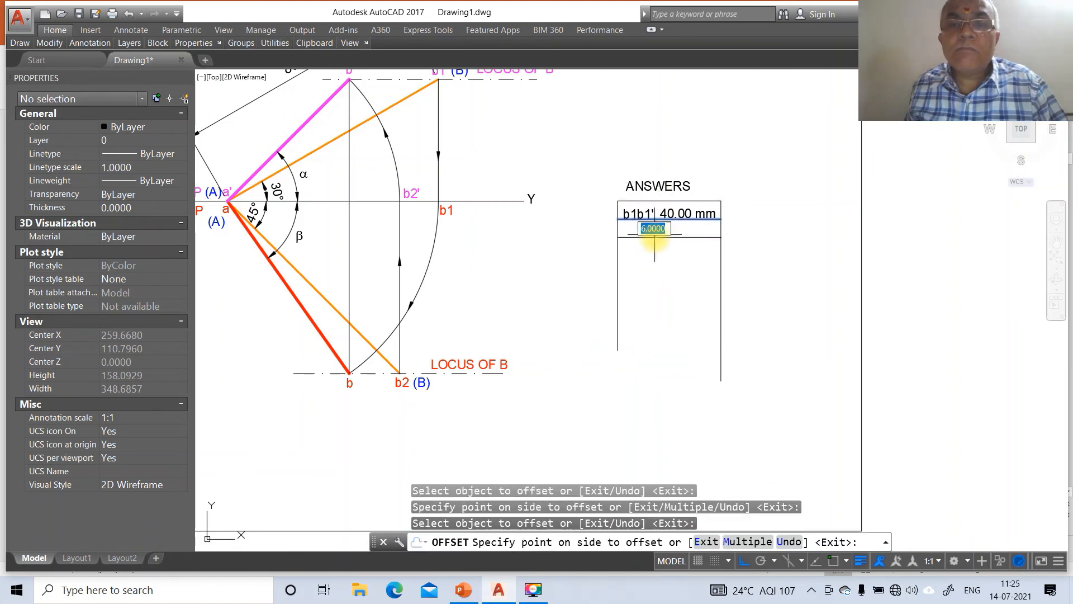
click(653, 235)
key(Return)
Step: Move the b1b1' and 40.00 mm texts together straight up slightly so they sit centred within the answer table's first row
text(z)
key(Return)
text(w)
key(Return)
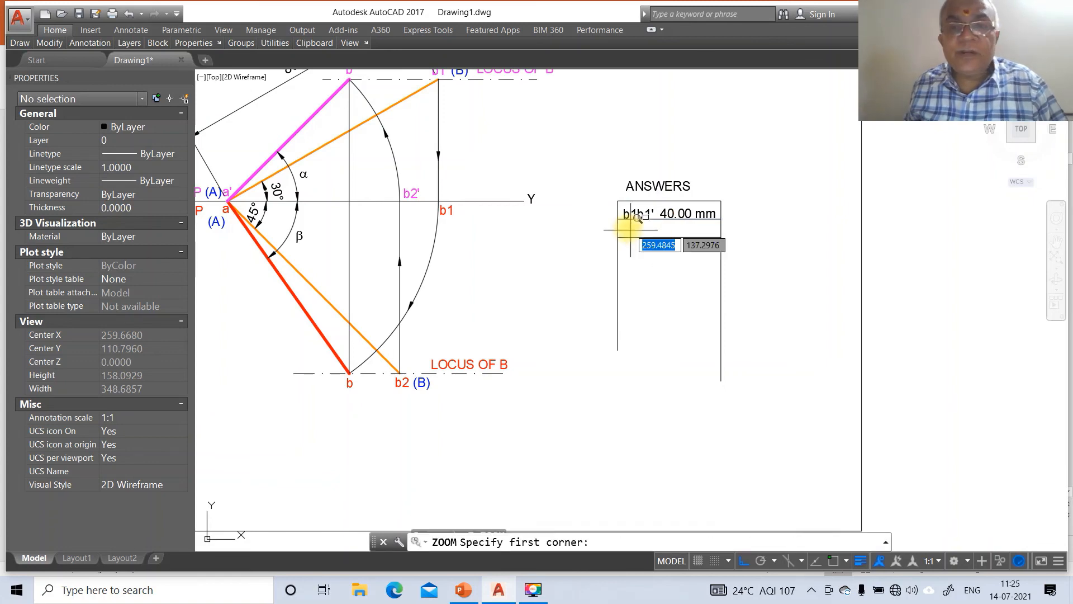
click(589, 151)
click(769, 294)
text(m)
key(Return)
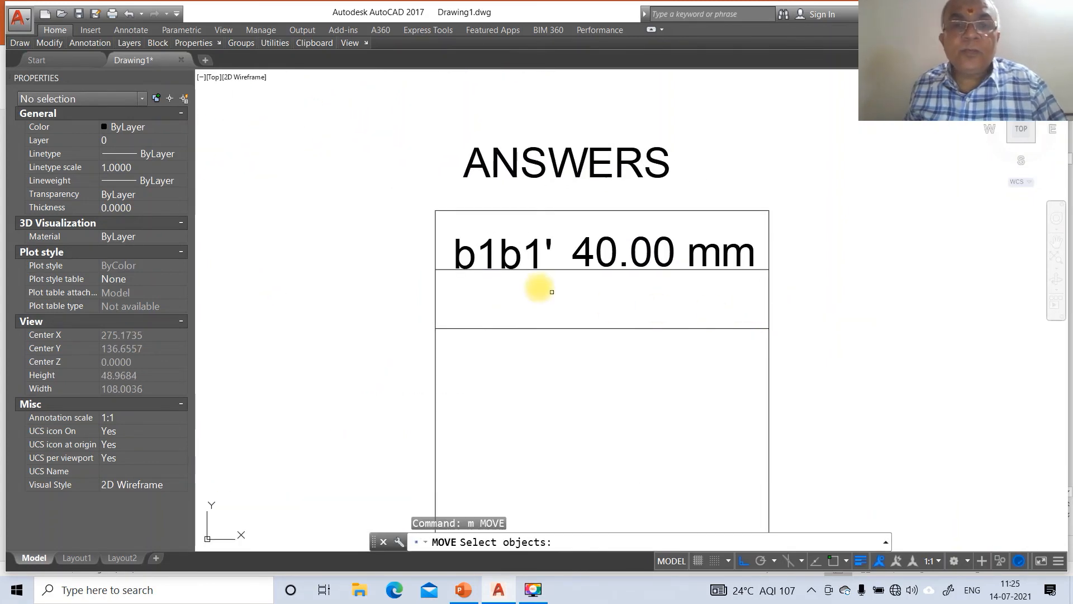
click(484, 246)
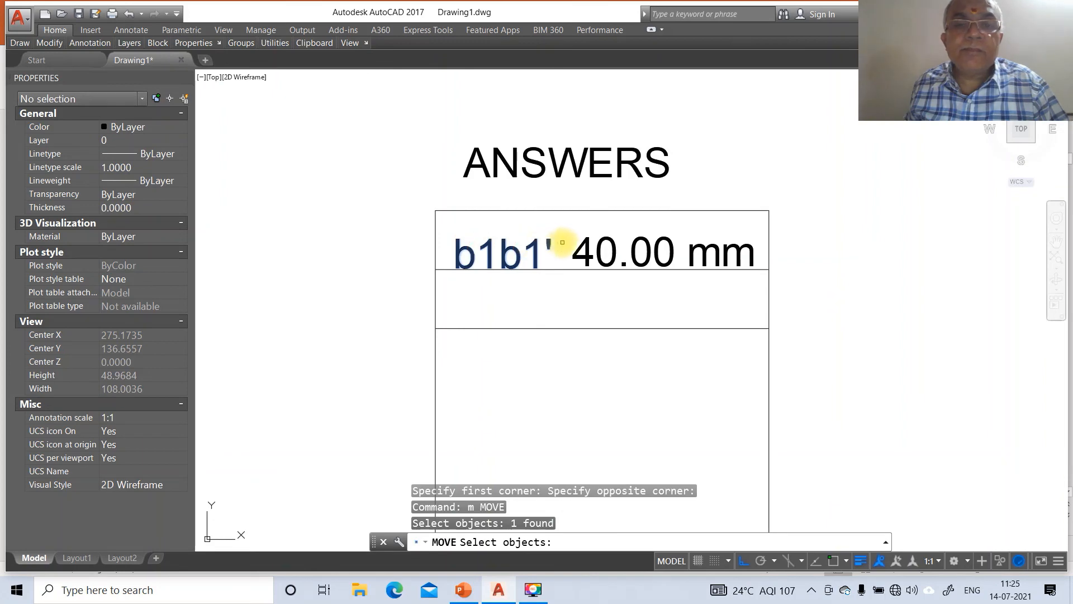
click(570, 263)
key(Return)
click(580, 304)
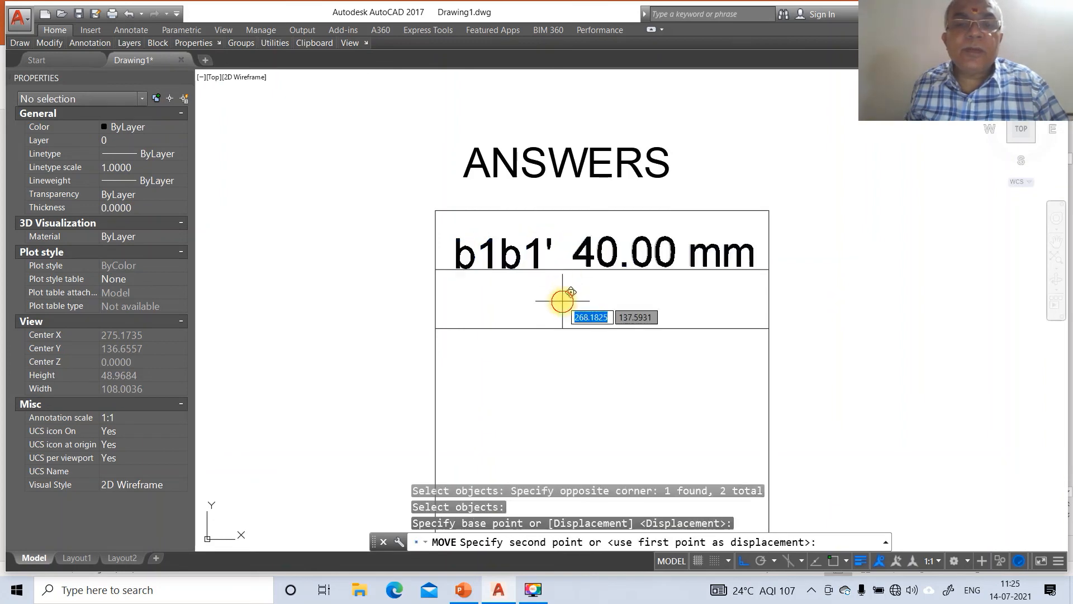
click(566, 288)
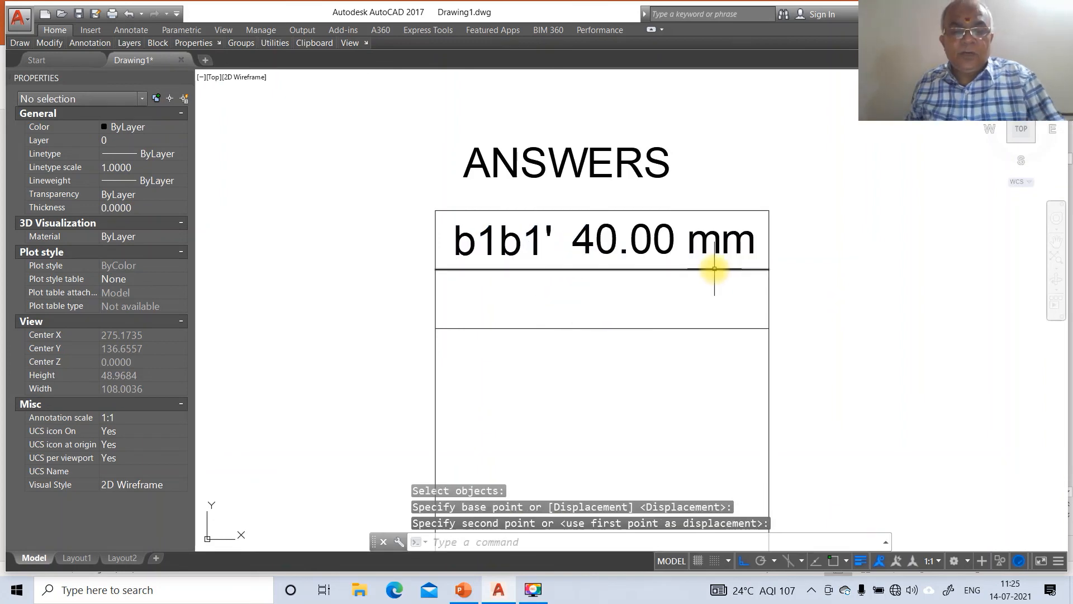
Step: Draw a vertical column divider between b1b1' and 40.00 mm, from the table's top line perpendicular to its lowest line
text(l)
key(Return)
text(ne)
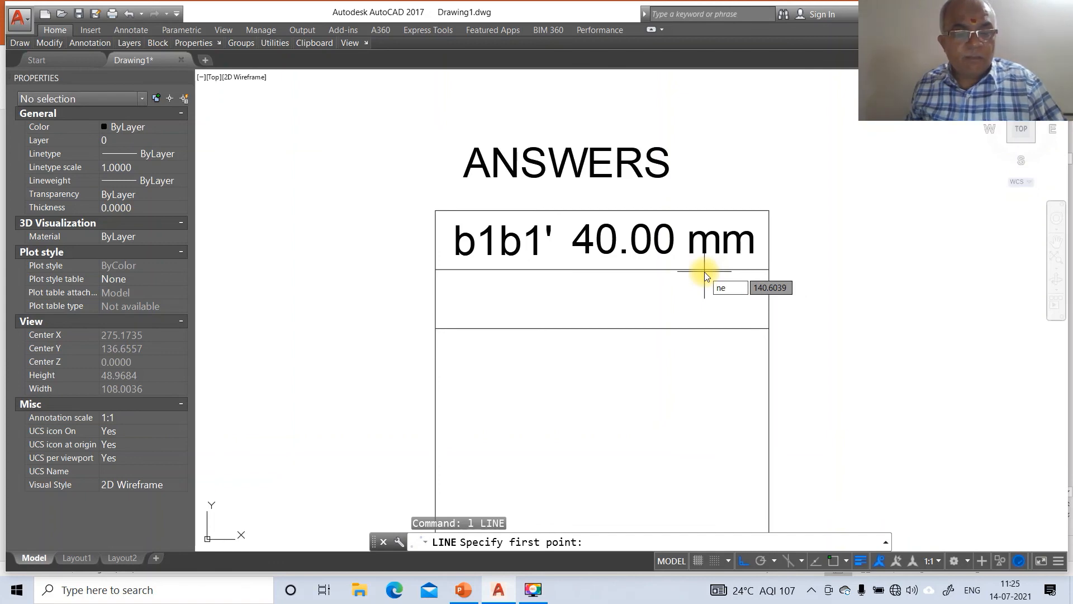
text(a)
key(Return)
click(564, 212)
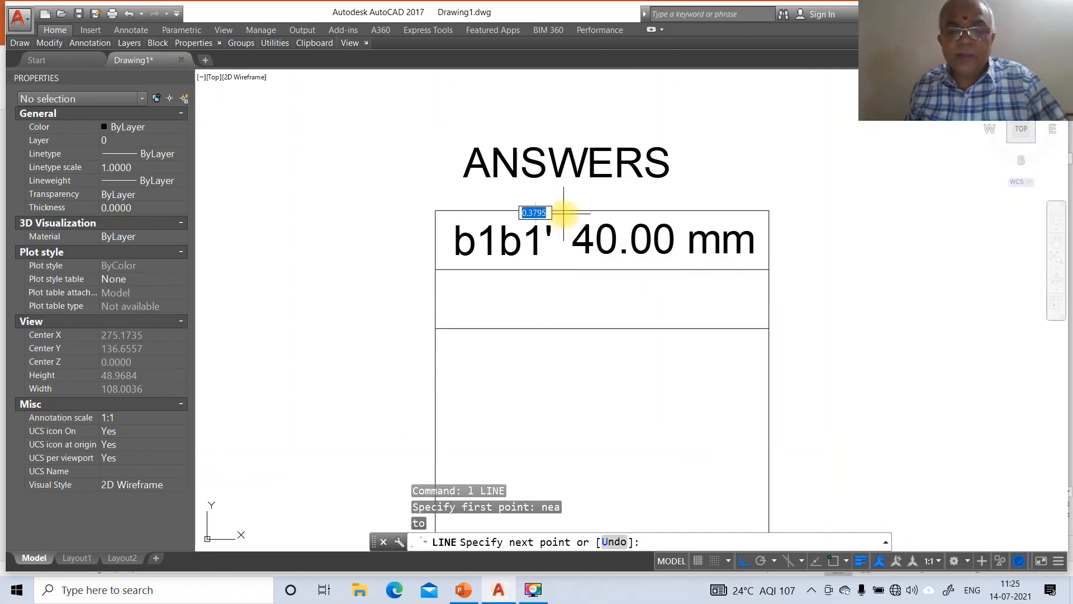
text(per)
key(Return)
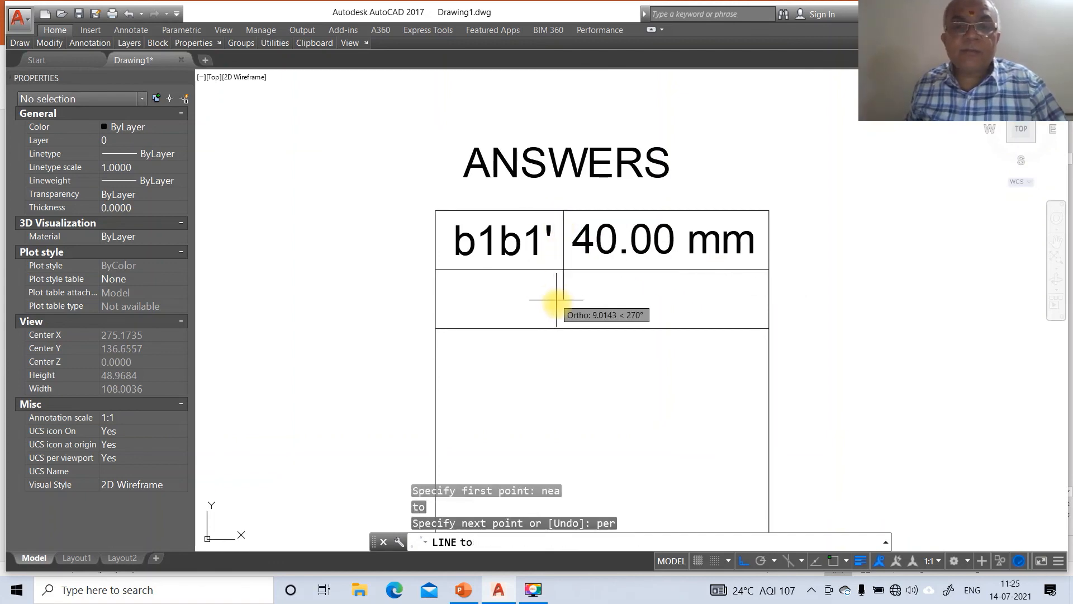
click(570, 325)
key(Return)
Step: Trim both side edges of the answer table below its lowest horizontal line, using that line as the cutting edge
text(tr)
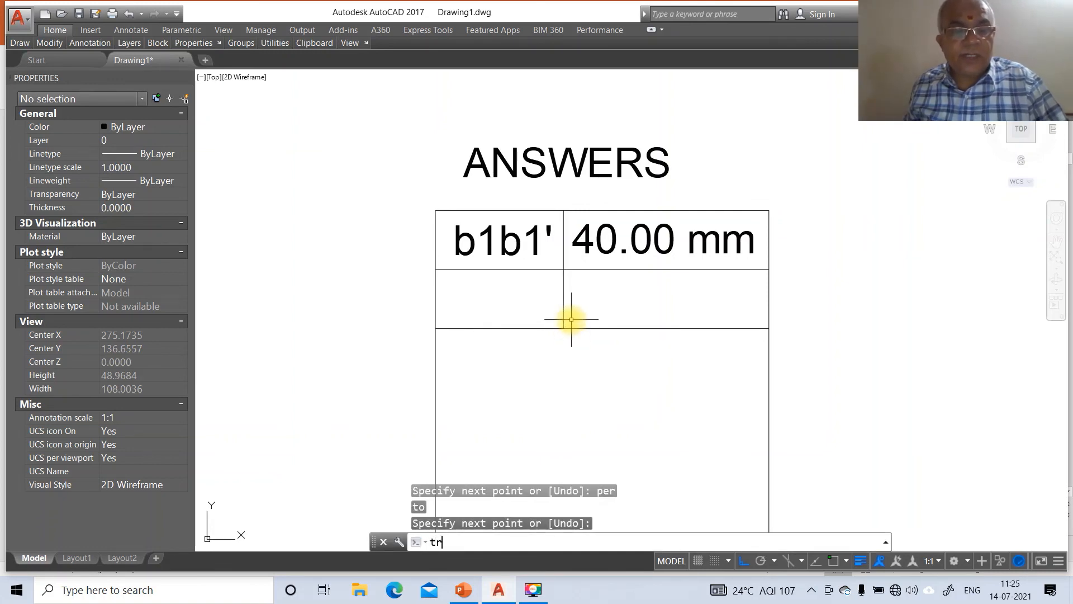
key(Return)
click(514, 329)
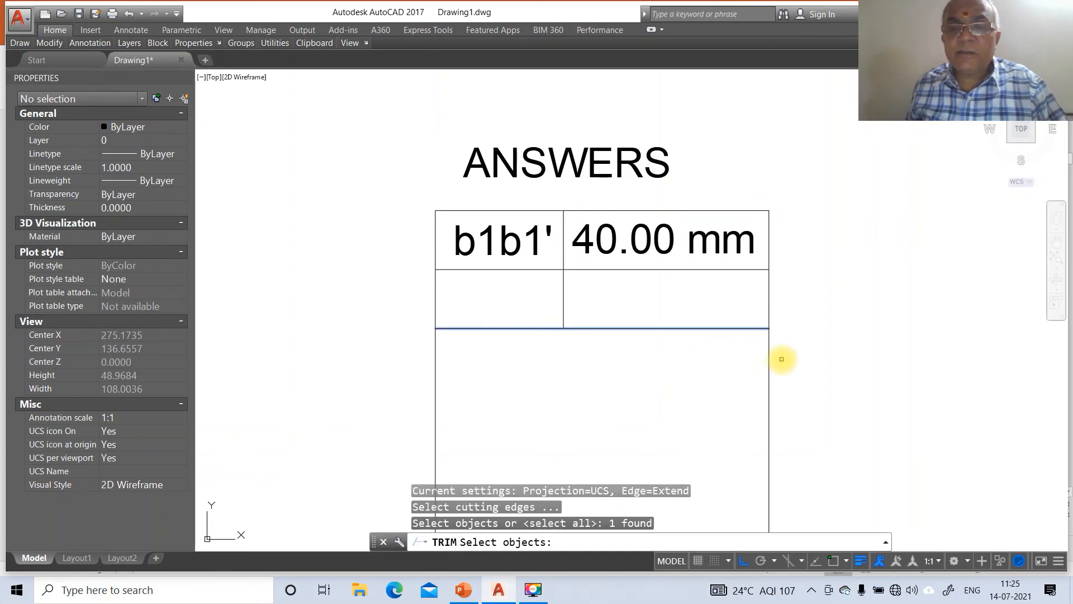
key(Return)
click(799, 359)
click(403, 419)
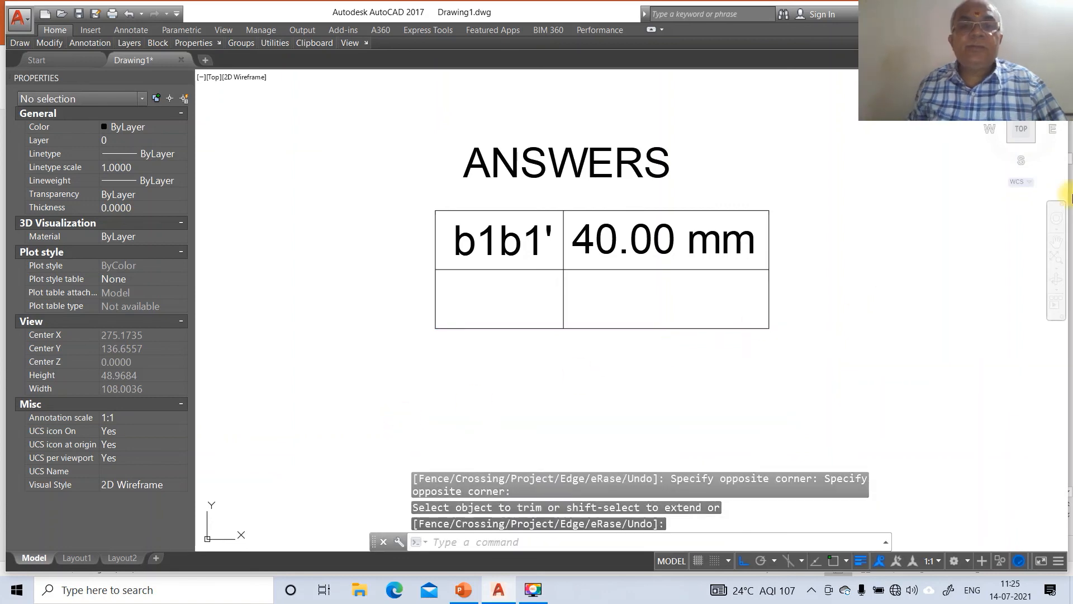
Step: Copy the b1b1' and 40.00 mm texts straight down into the answer table's empty second row
text(co)
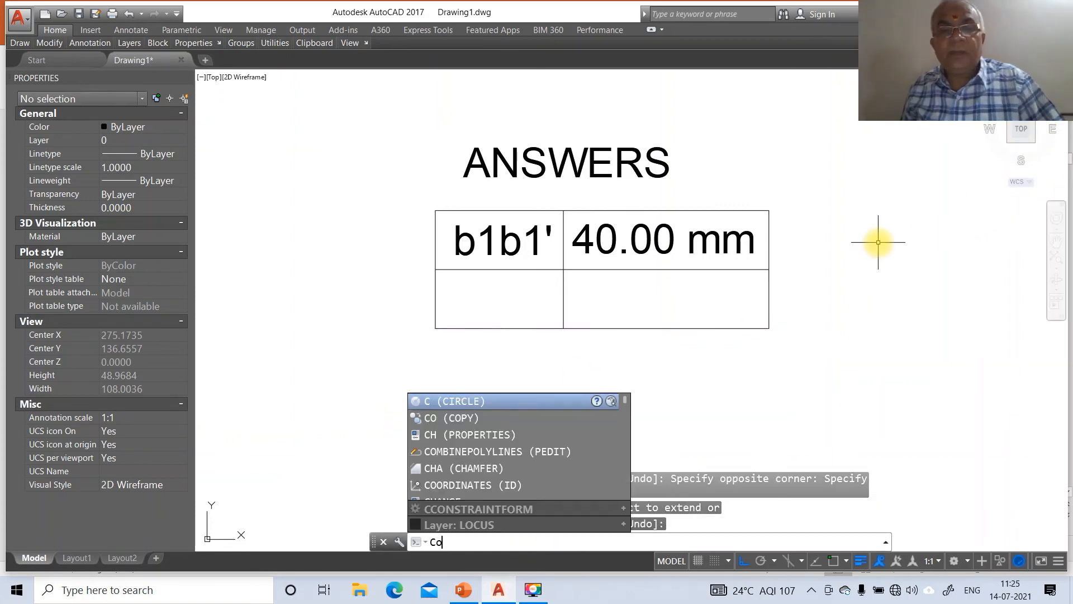
key(Return)
click(510, 252)
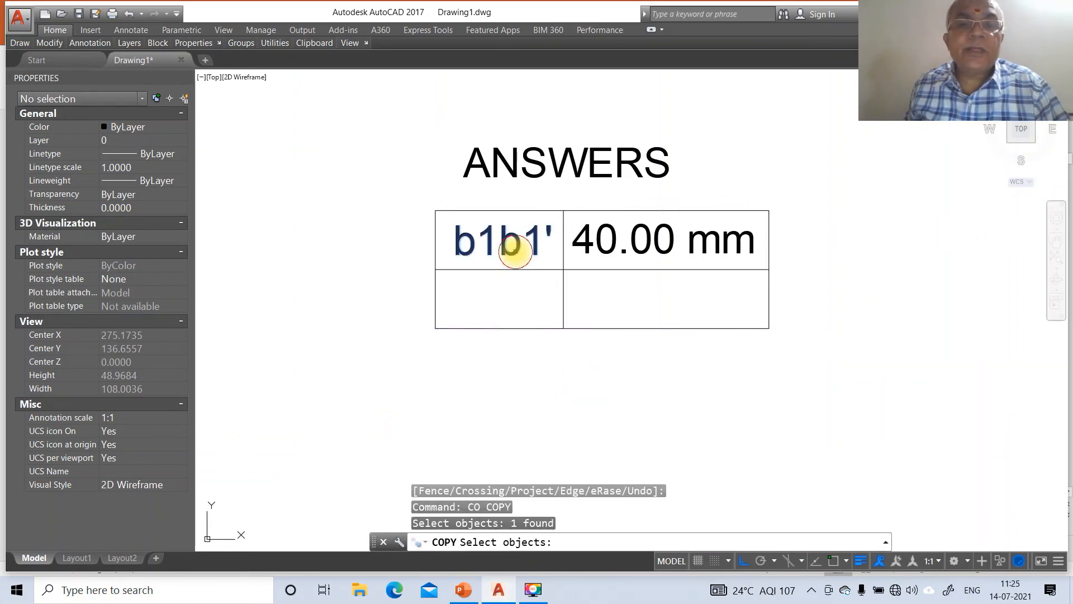
click(595, 240)
key(Return)
click(661, 266)
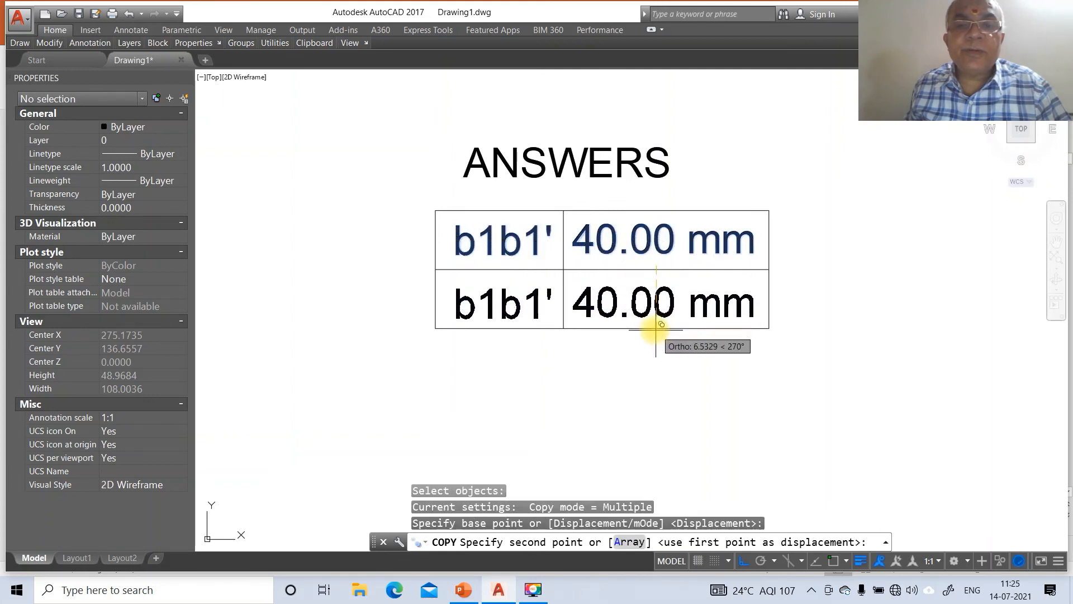